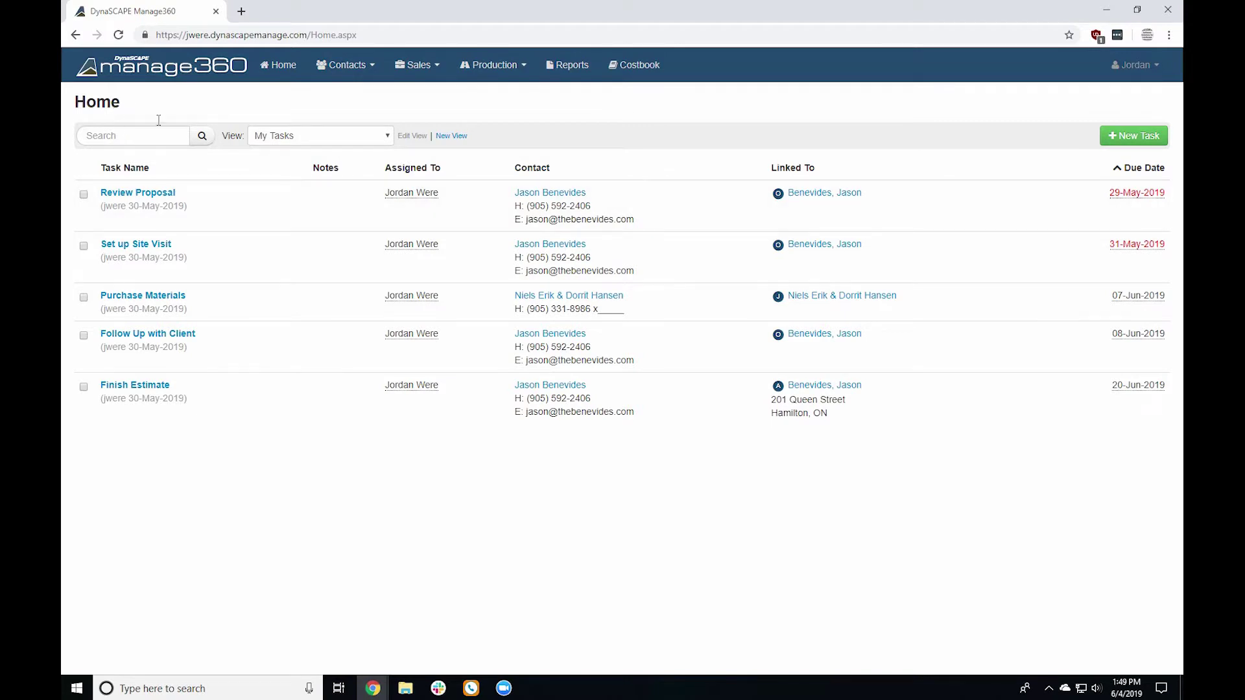
Step: Open the list of kits in the Costbook and look over its first page
left_click(634, 77)
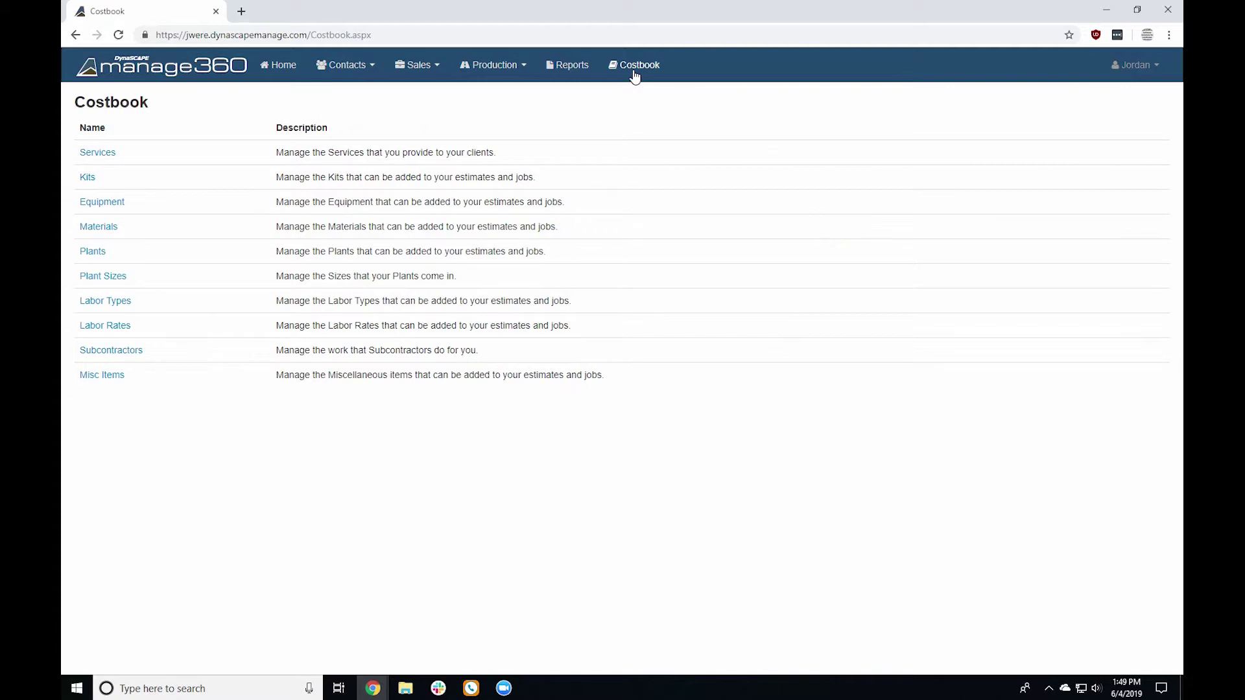
left_click(88, 181)
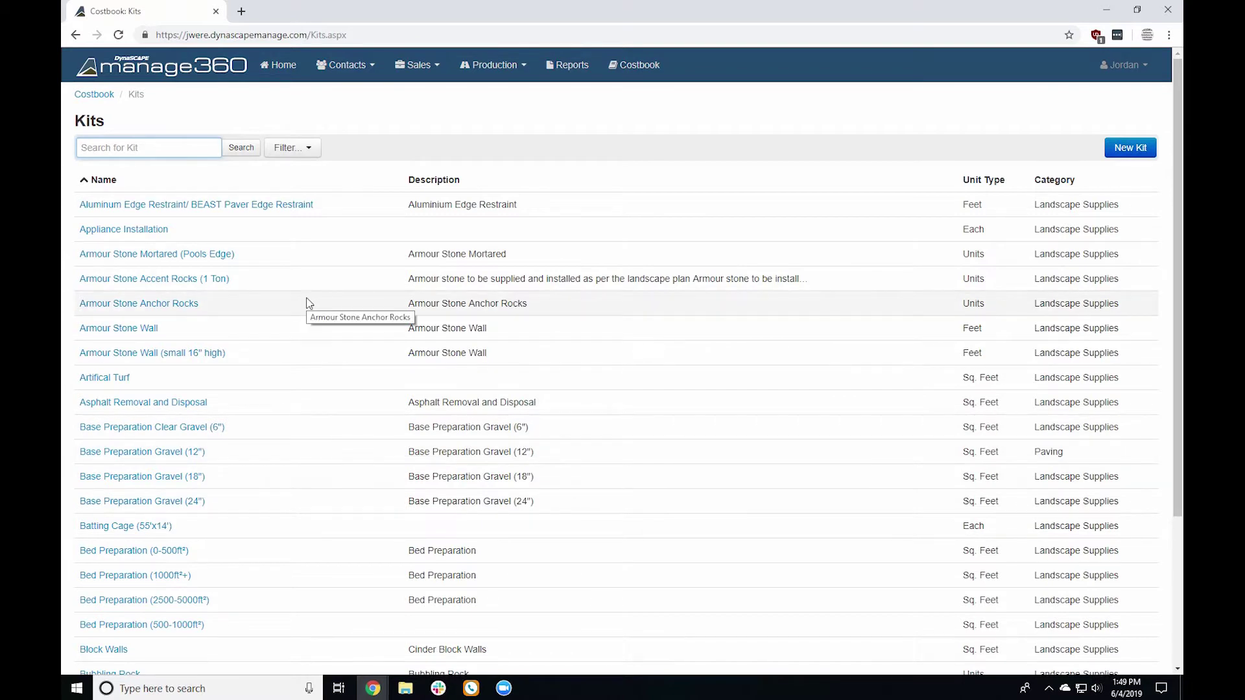
scroll(272, 270, "down", 3)
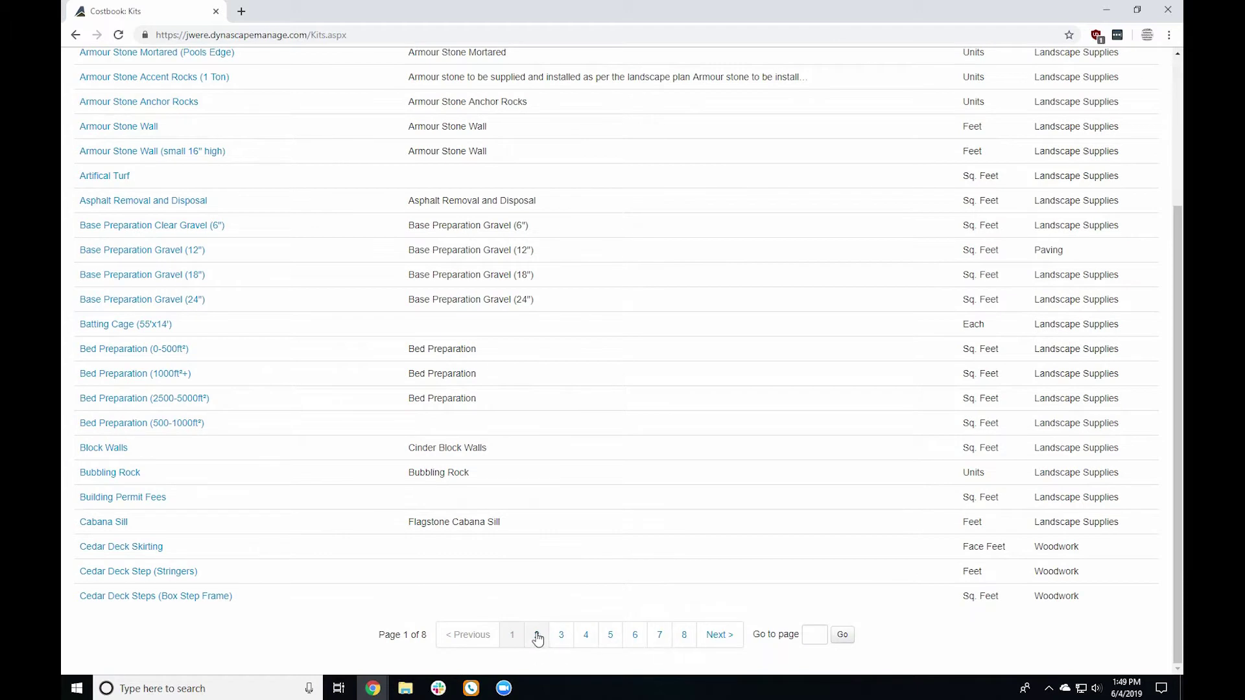
scroll(347, 583, "up", 3)
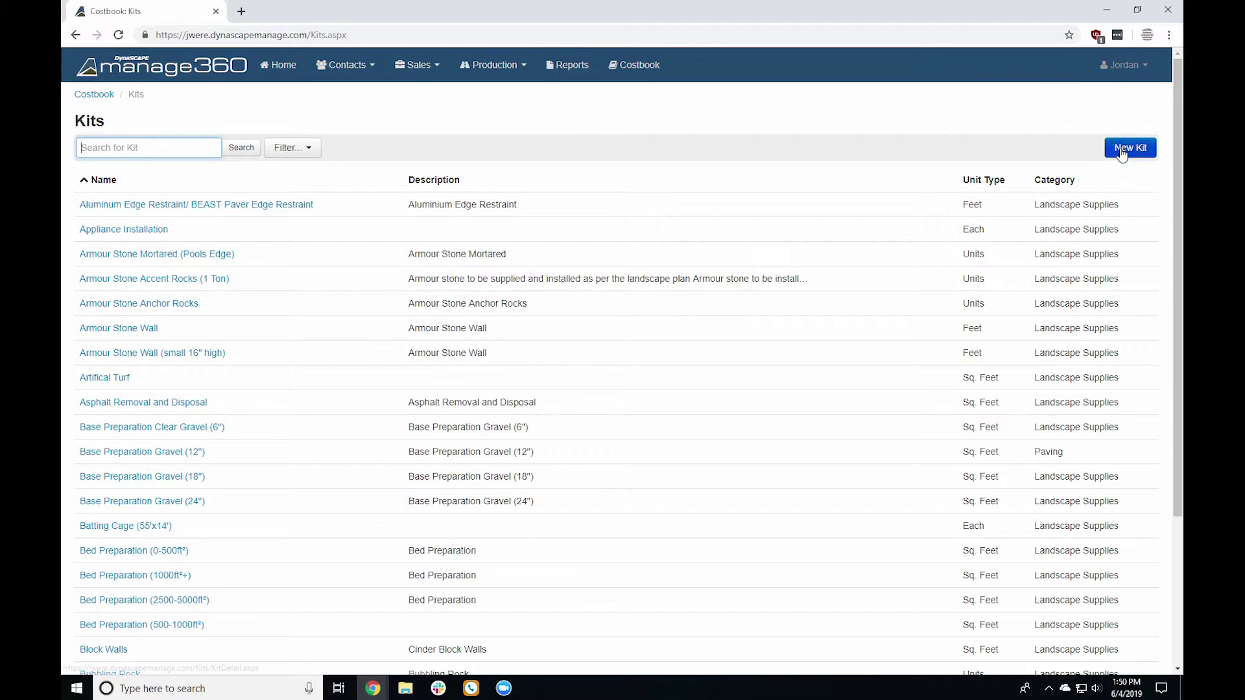
Step: Start a new kit and name it "Mulching"
left_click(1129, 151)
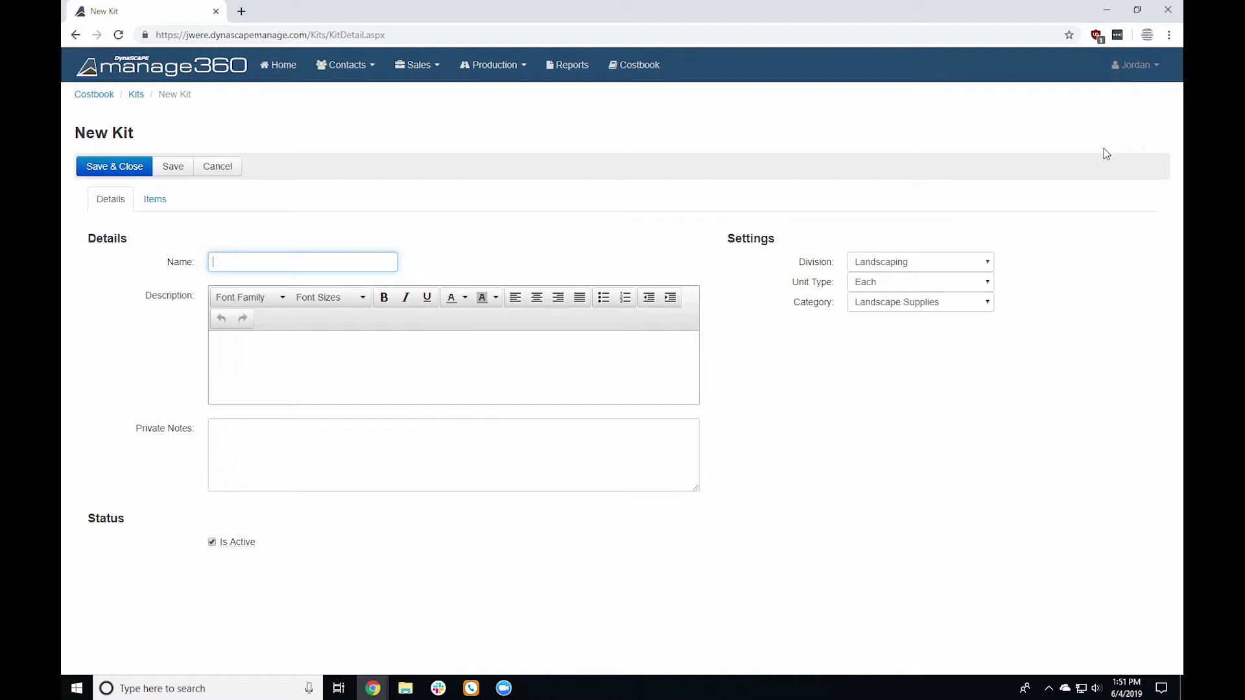
type("Mulching")
left_click(691, 209)
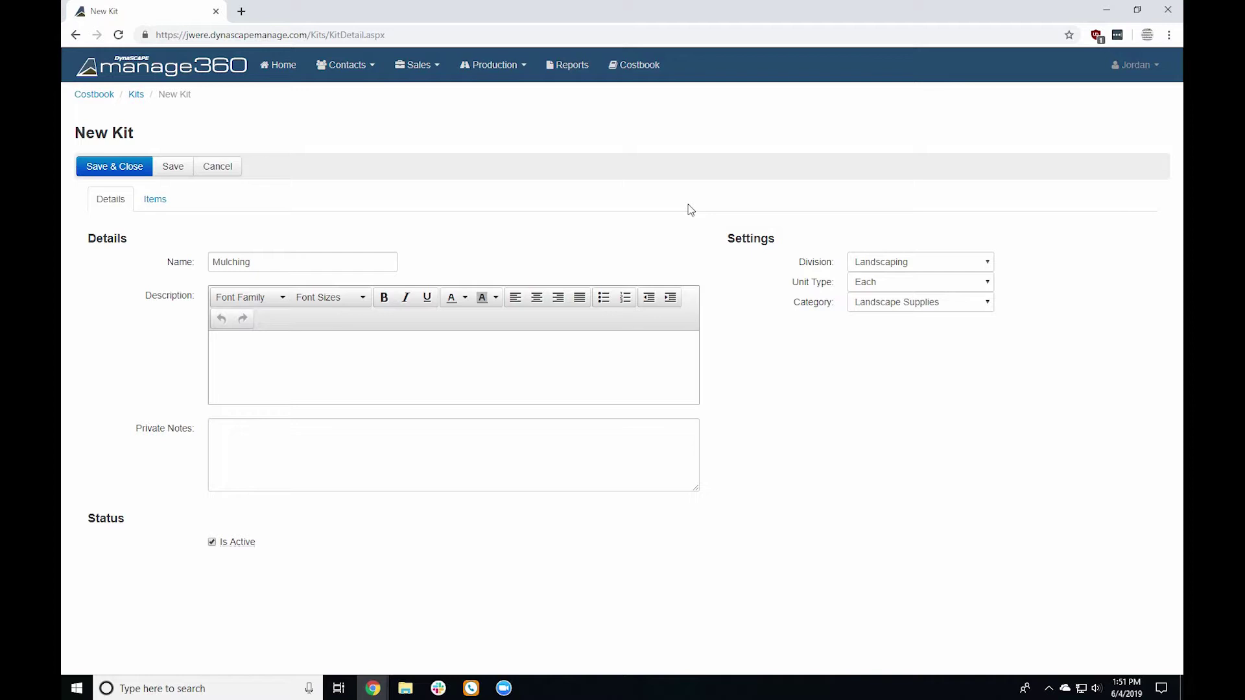
left_click_drag(250, 262, 216, 260)
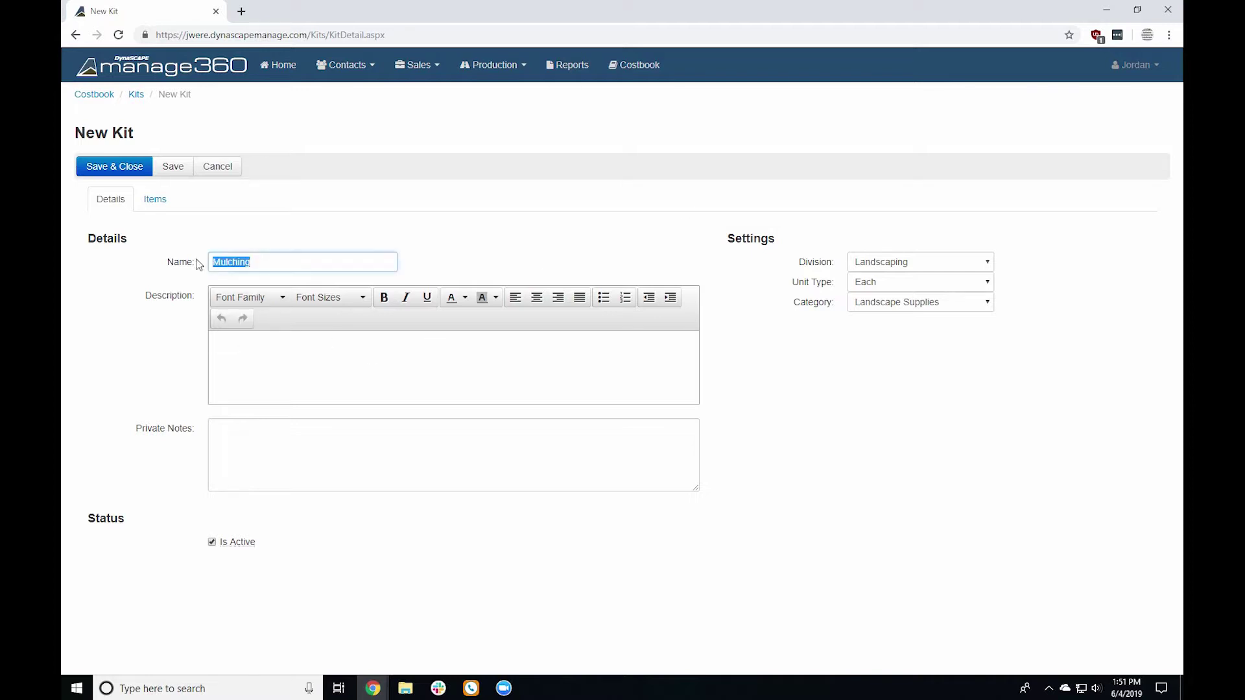
left_click(258, 261)
Step: Enter "Mulching for up to 1000 sqft" as the kit's description
left_click(247, 342)
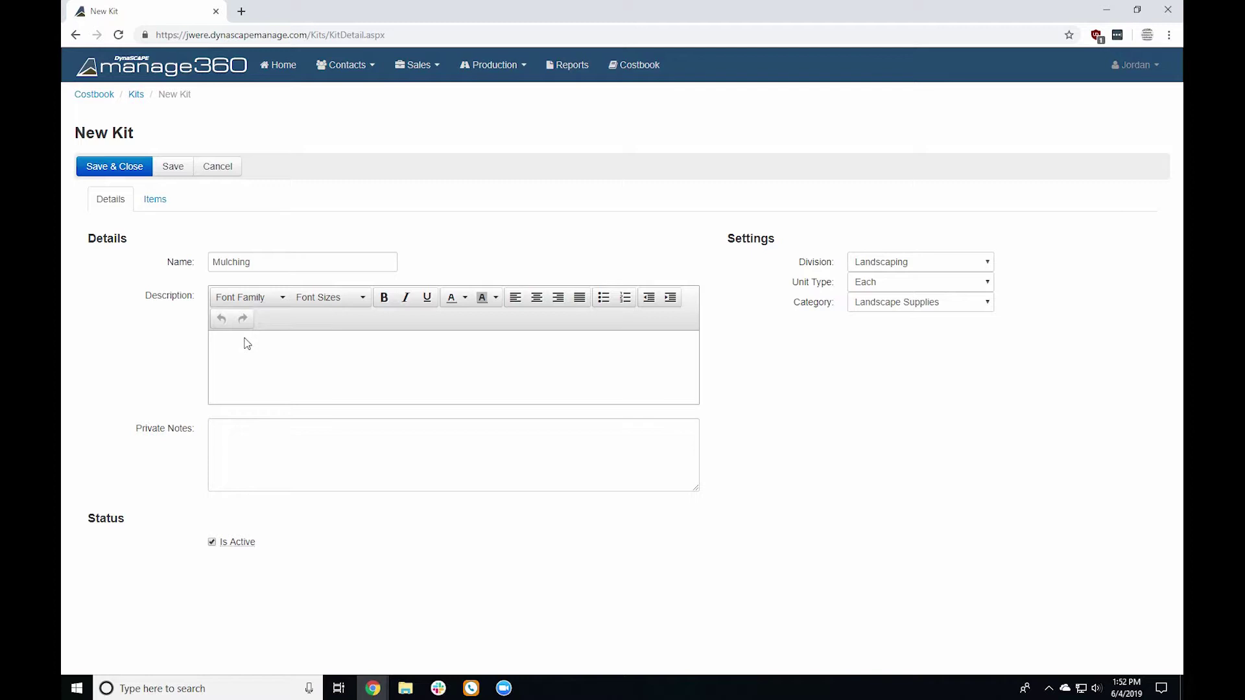
type("Mulching for up to 1000 sqft")
left_click_drag(337, 344, 145, 331)
left_click(235, 370)
Step: Move the text "Mulching for up to 1000 sqft" from the kit's description into its private notes
left_click(304, 449)
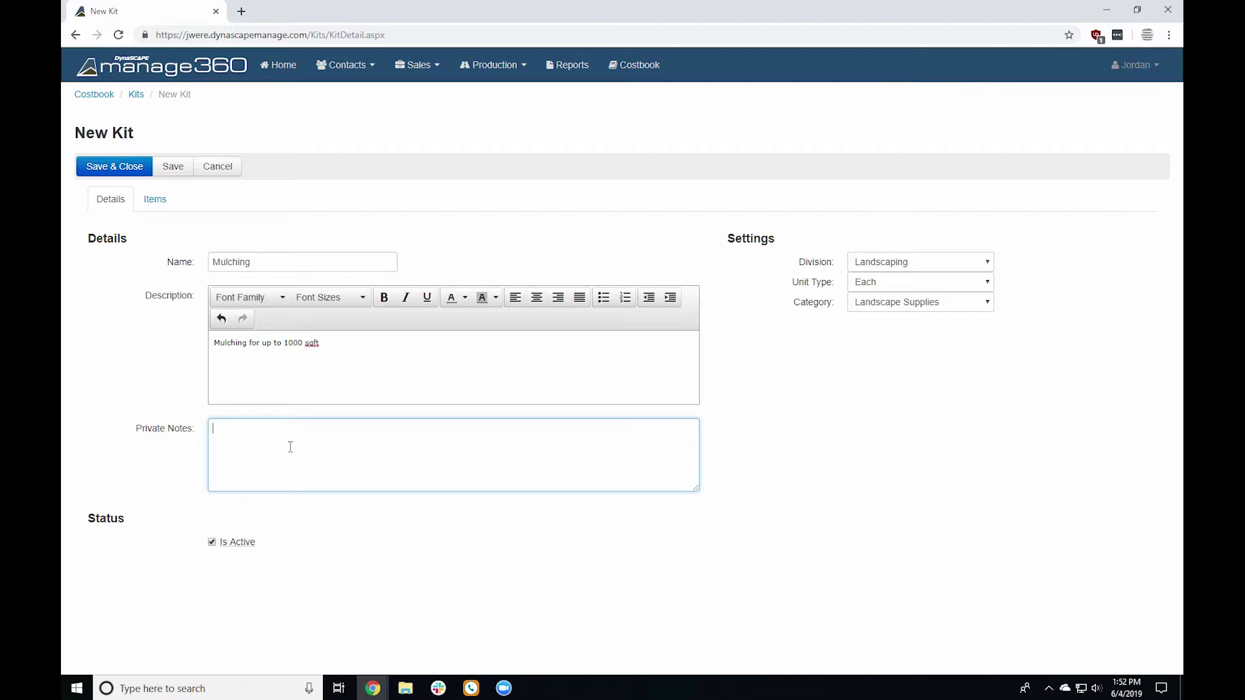
triple_click(289, 341)
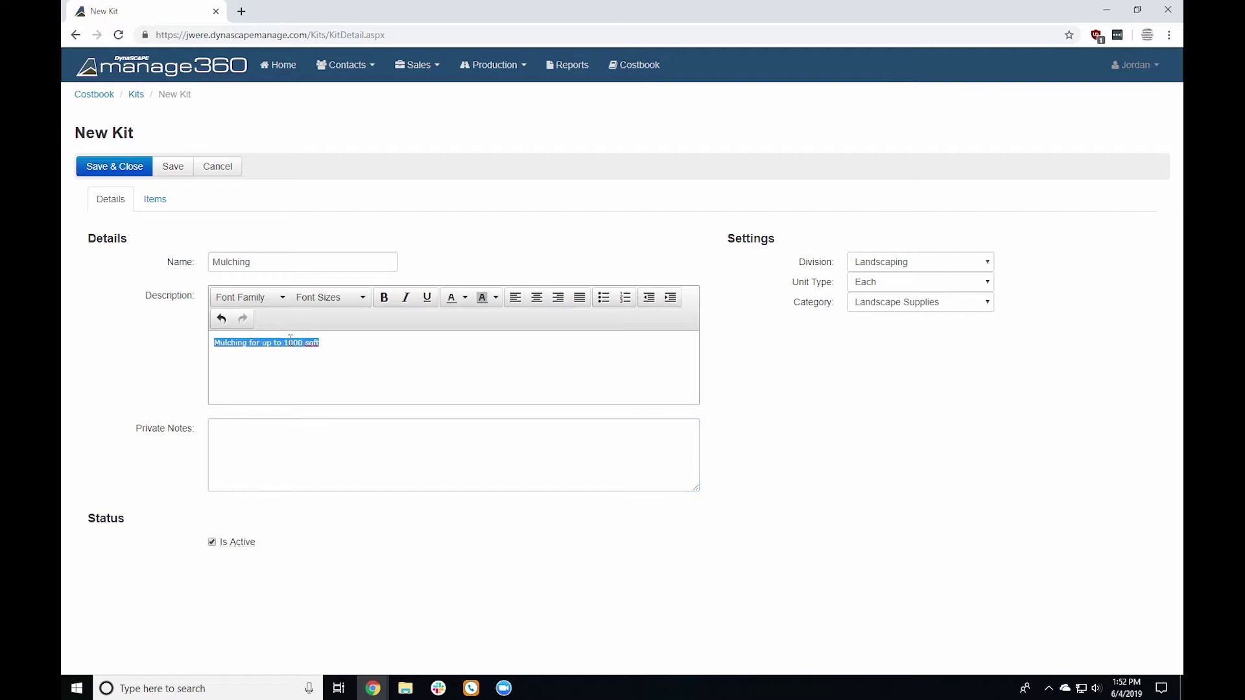
key("ctrl+x")
left_click(300, 434)
key("ctrl+v")
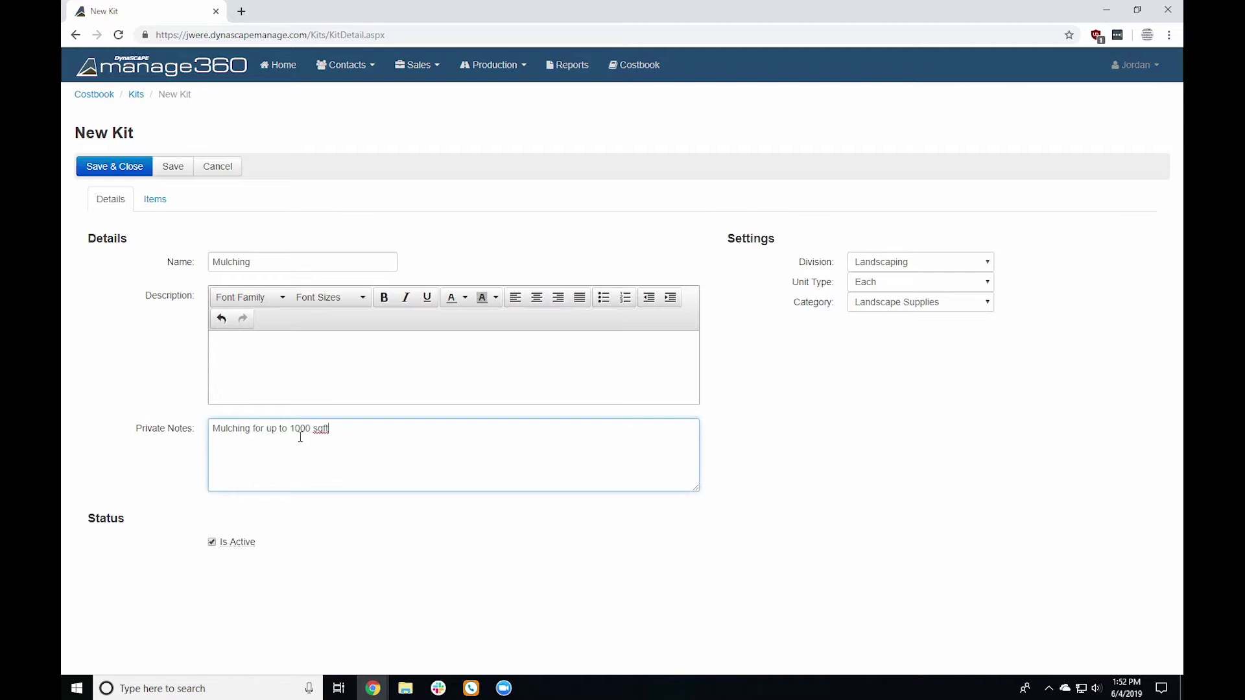
left_click_drag(348, 430, 212, 428)
left_click(300, 429)
left_click_drag(287, 429, 329, 432)
left_click(339, 435)
left_click(276, 264)
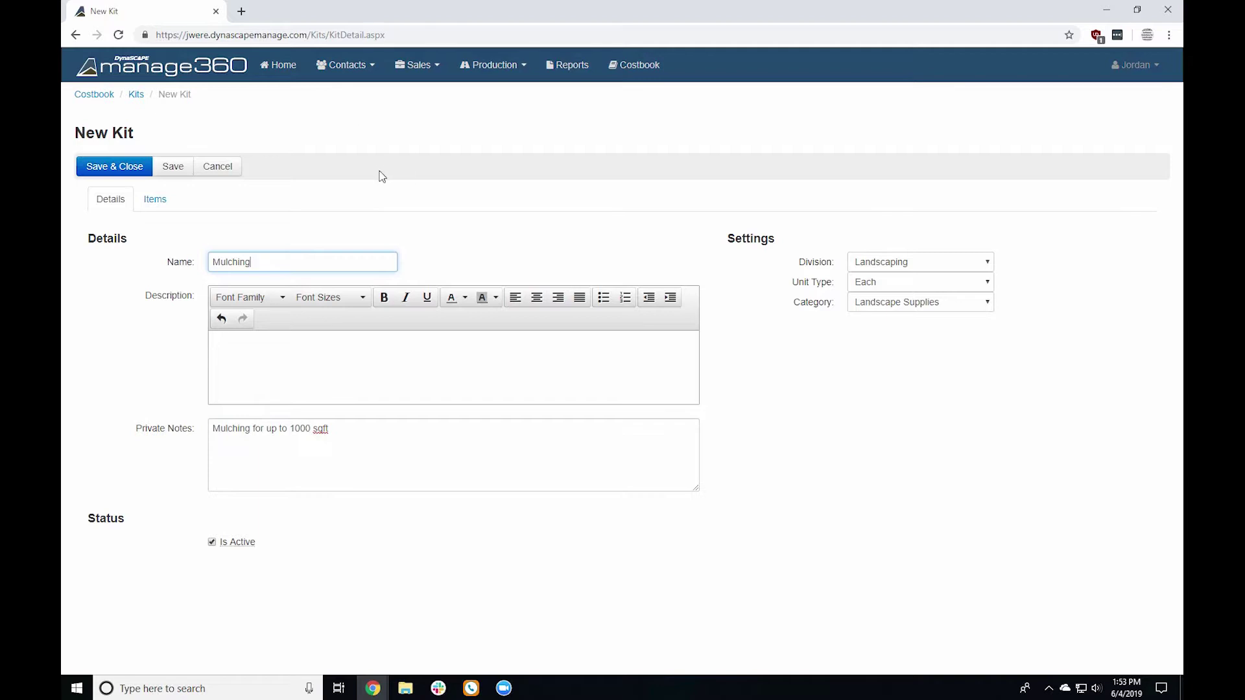
Step: Examine the options available for the kit's Division setting
left_click_drag(726, 238, 794, 241)
left_click(794, 241)
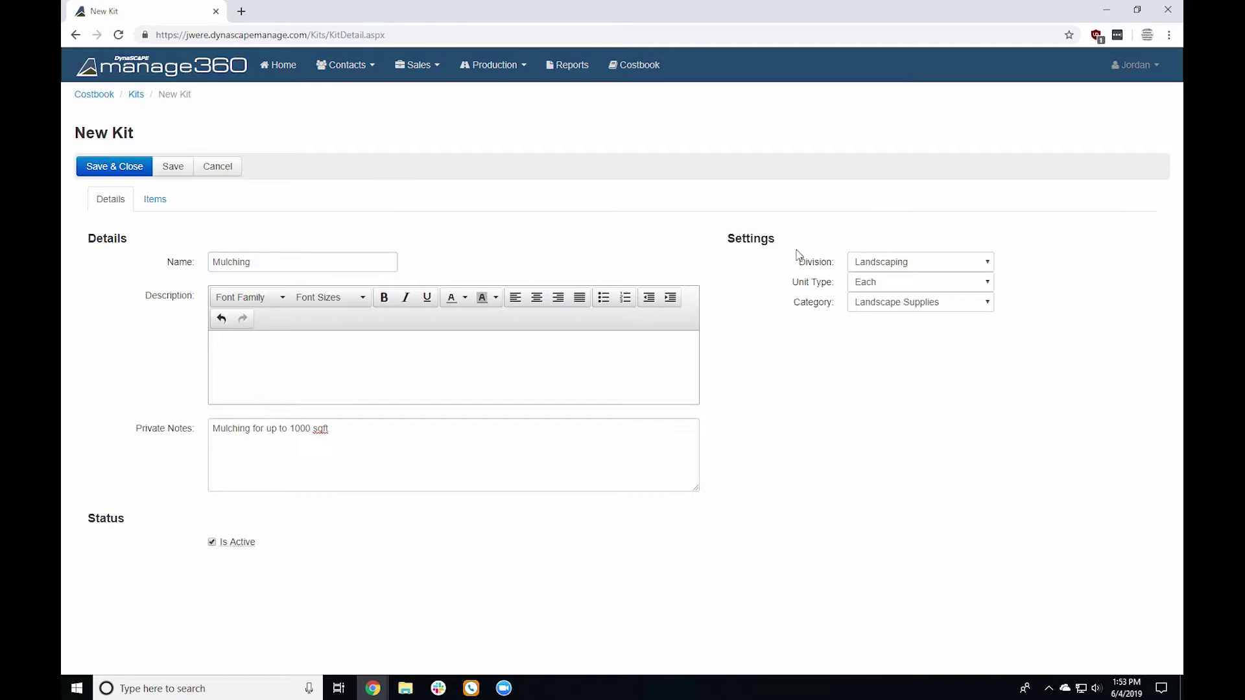
left_click(926, 266)
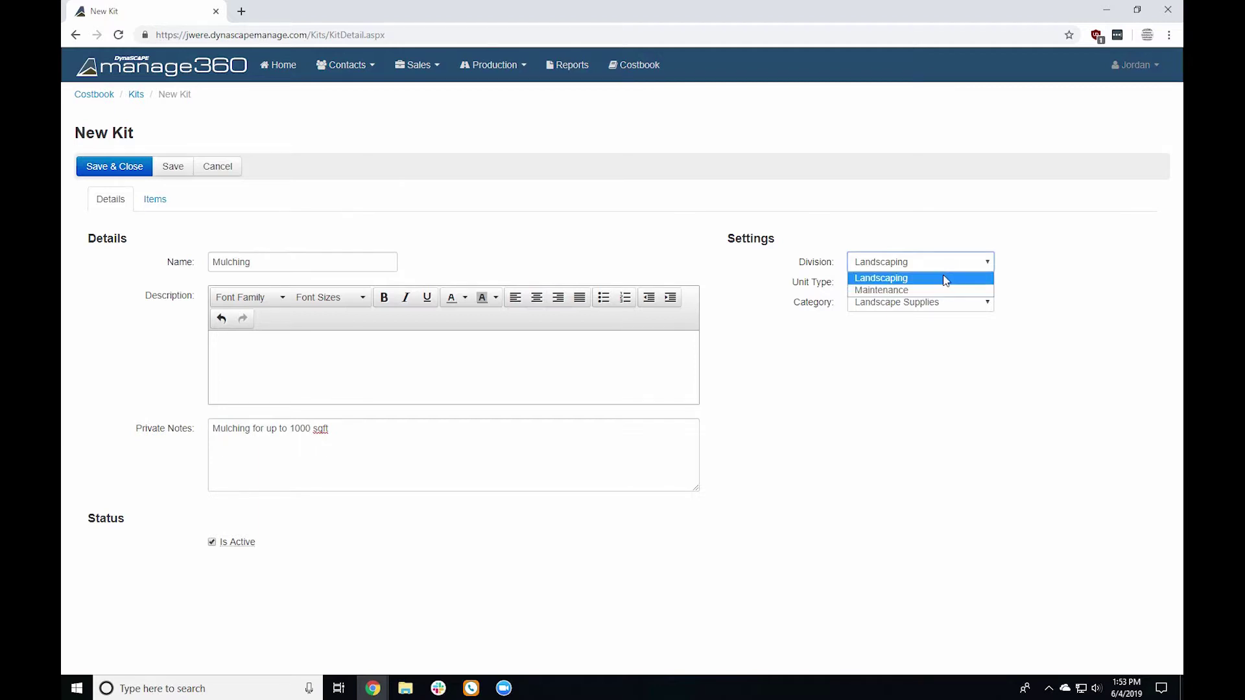
left_click(949, 240)
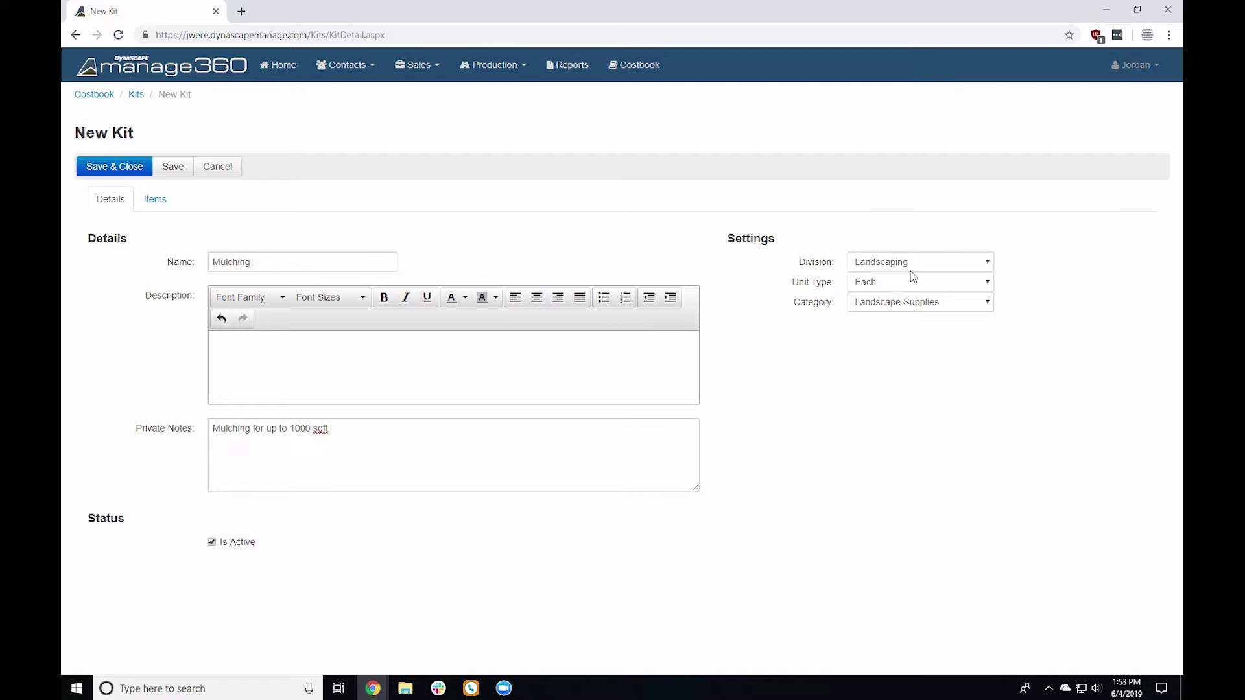
left_click(943, 264)
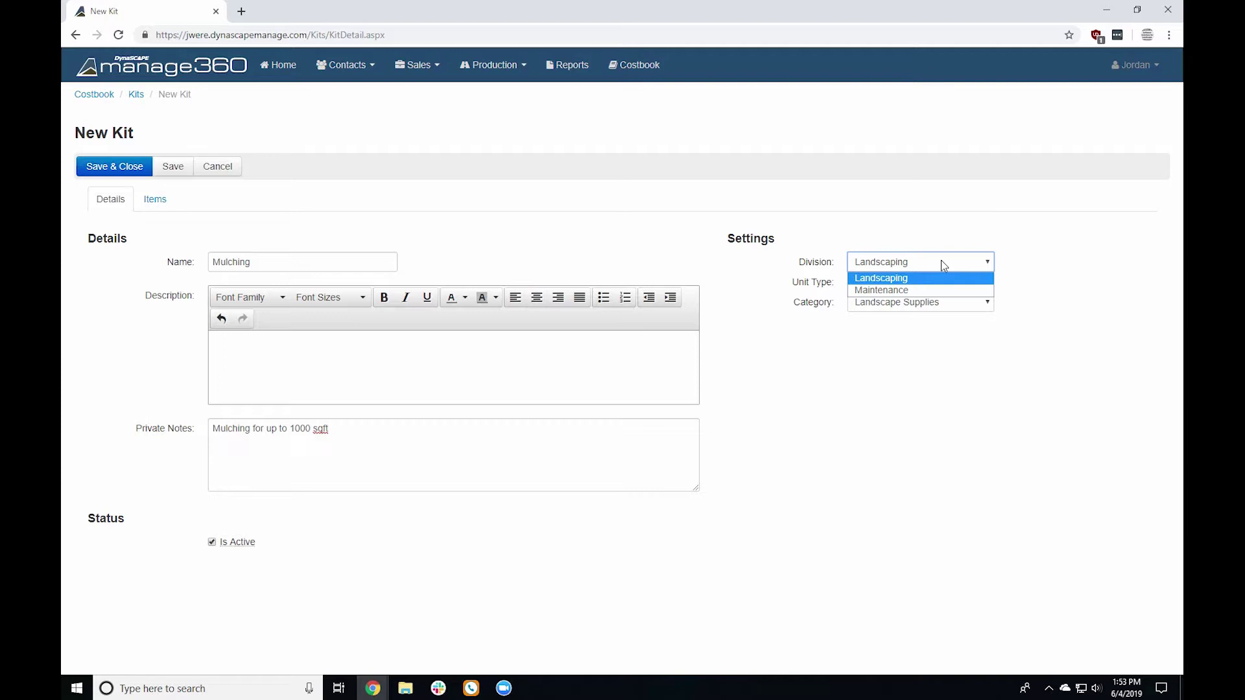
left_click(999, 213)
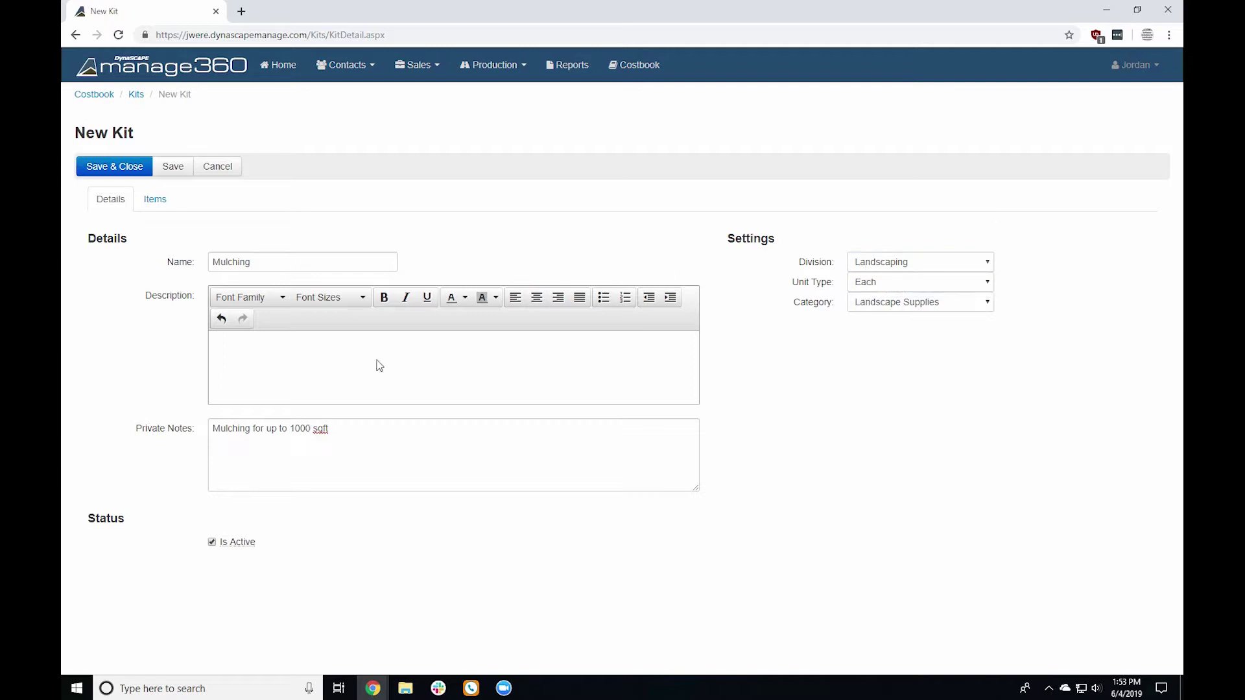
left_click(953, 269)
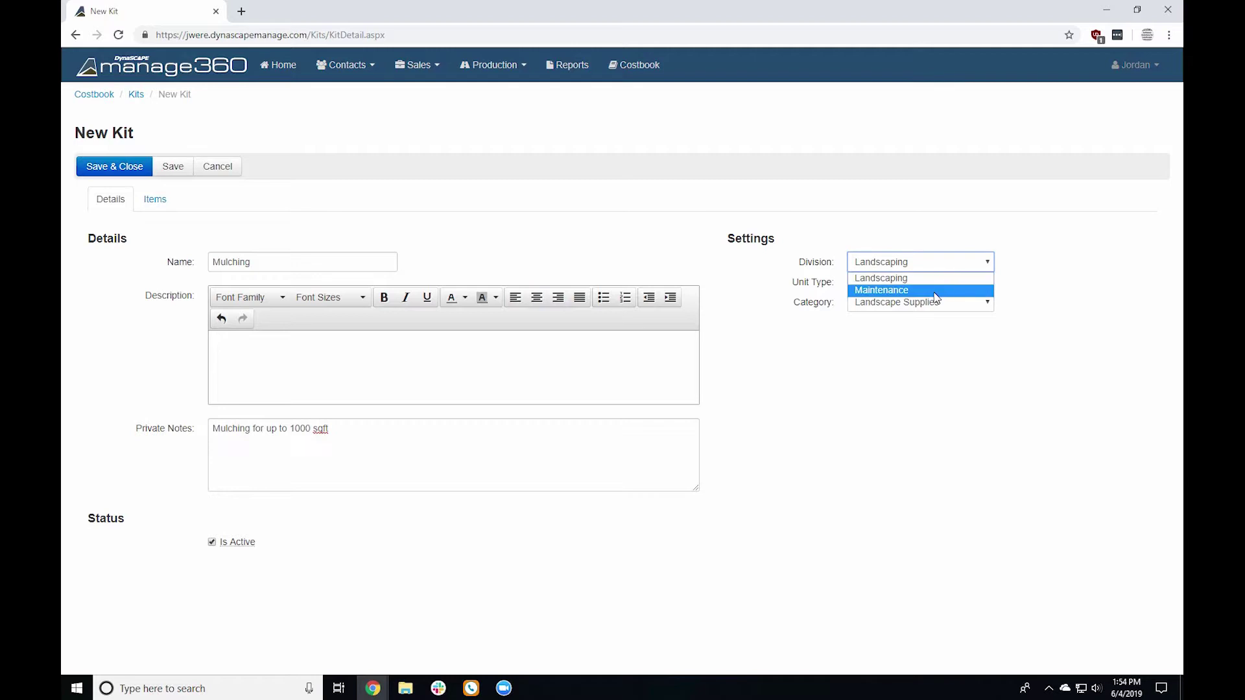
left_click(949, 198)
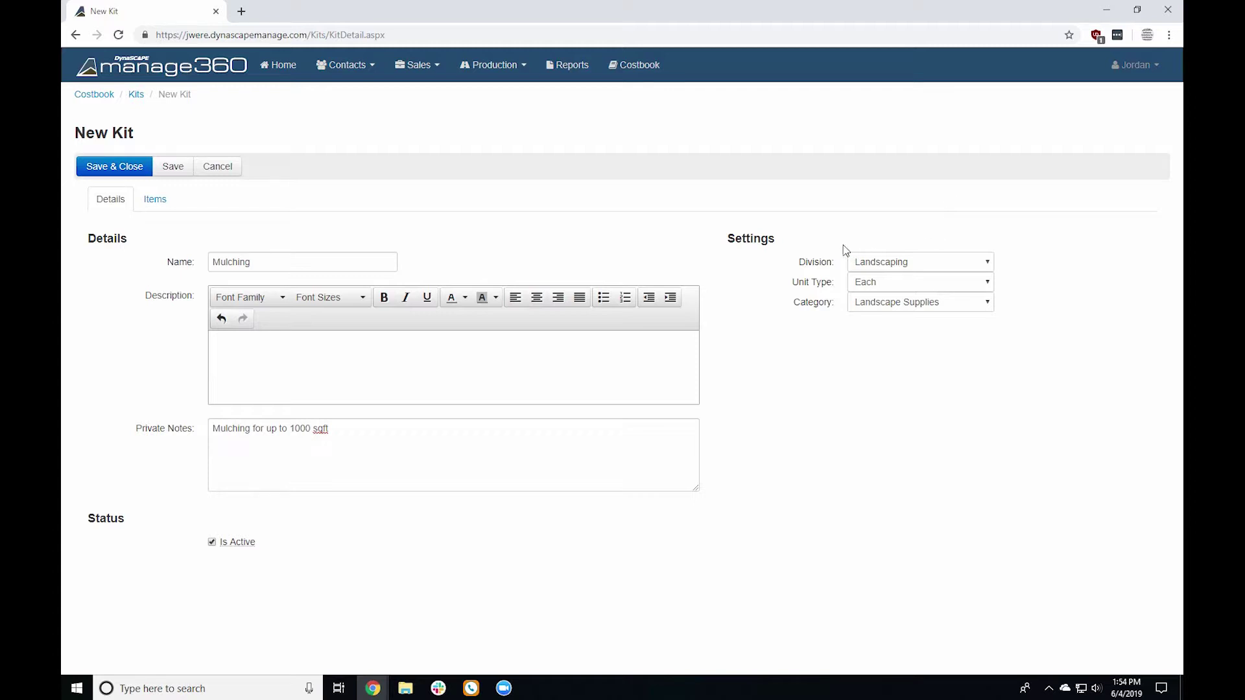
left_click(911, 262)
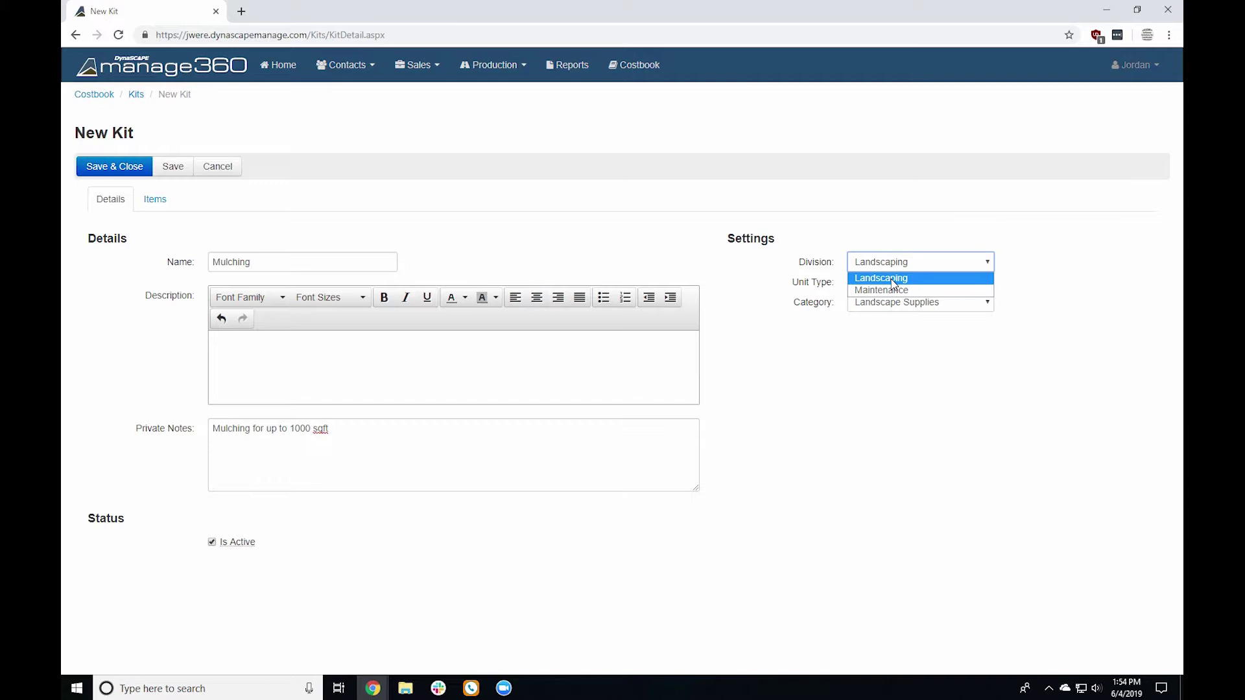
left_click(907, 249)
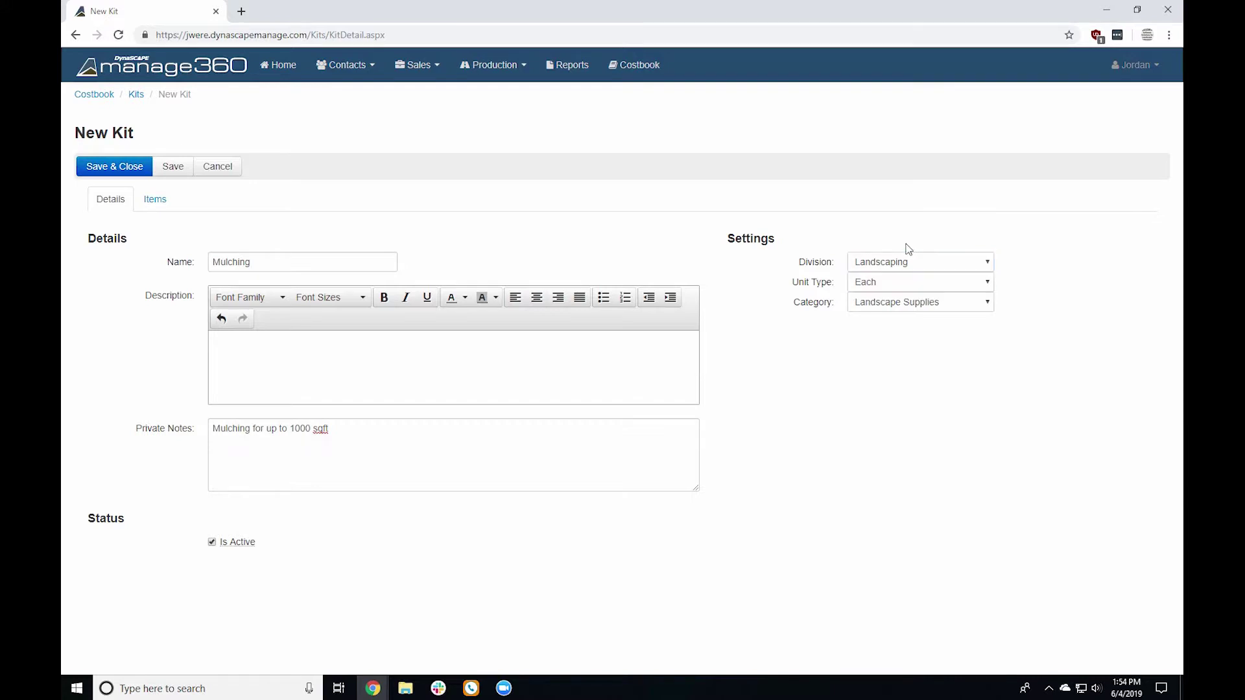
Step: Set the kit's unit type to Sq. Feet
left_click_drag(792, 285, 836, 292)
left_click(884, 287)
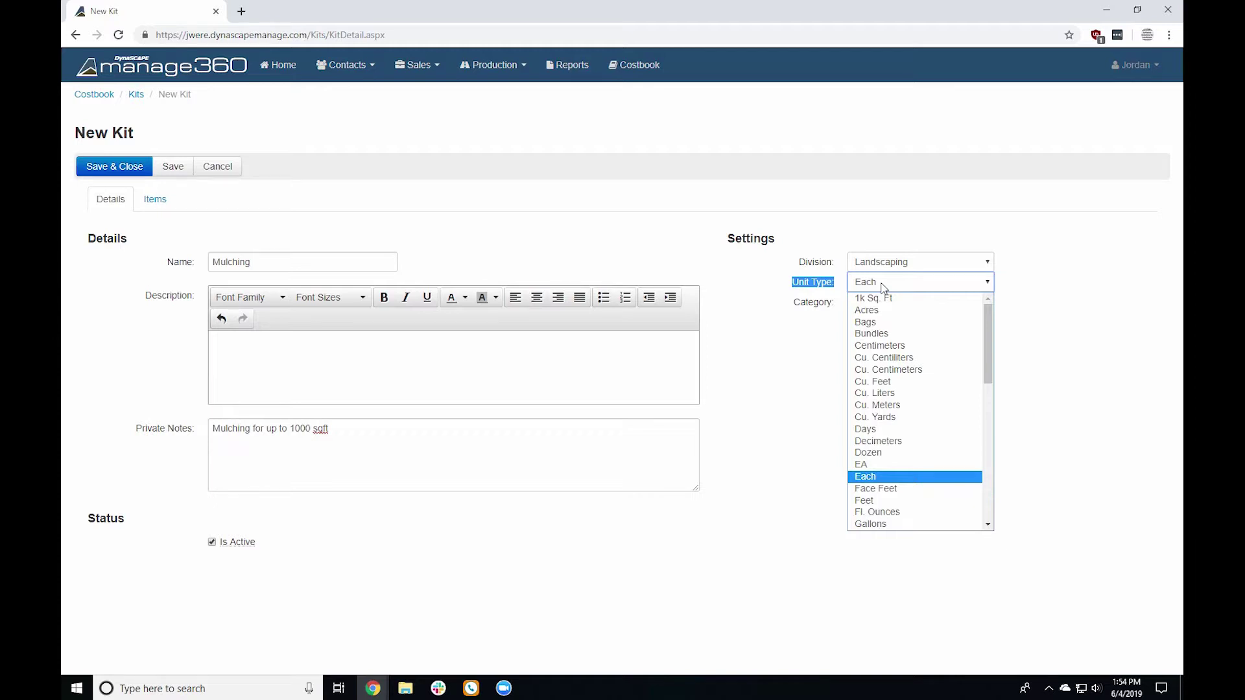
key("s")
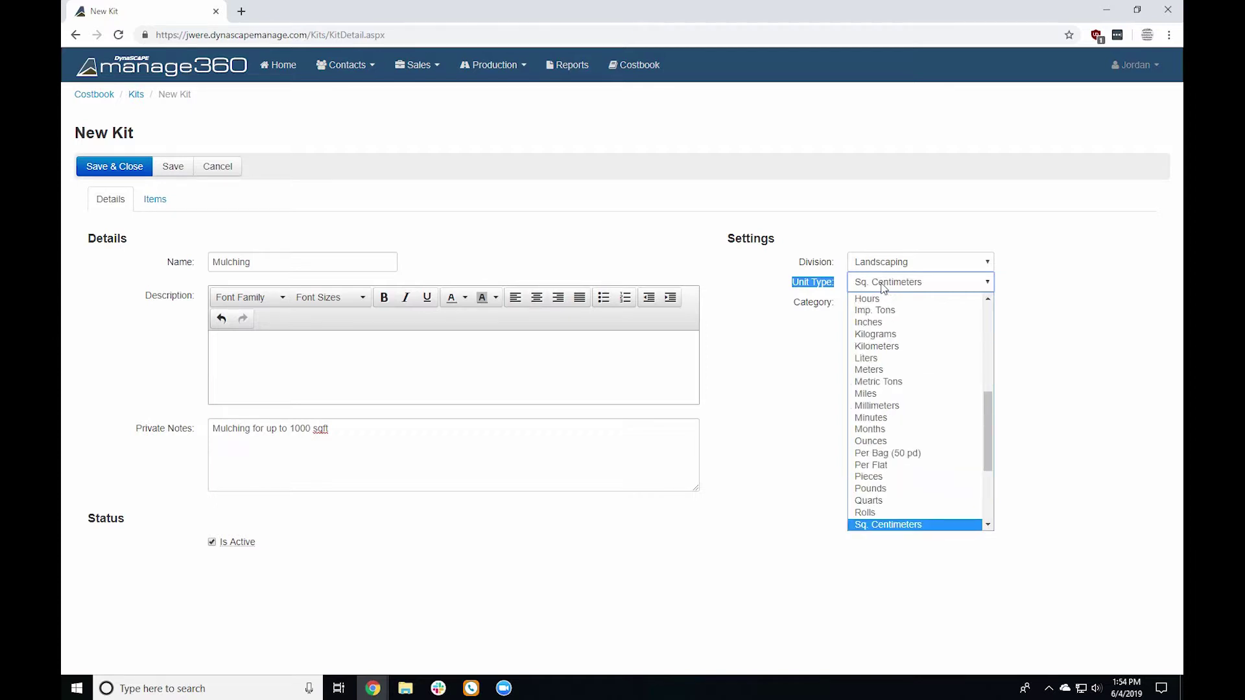
left_click(987, 524)
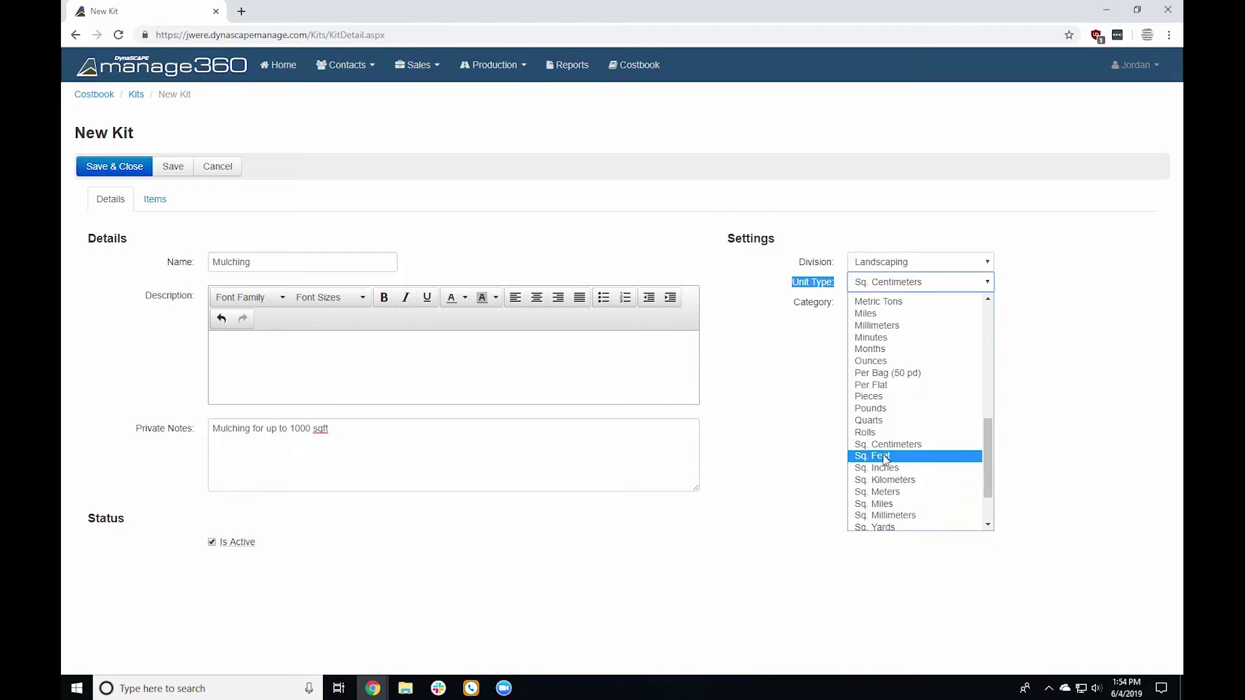
left_click(904, 459)
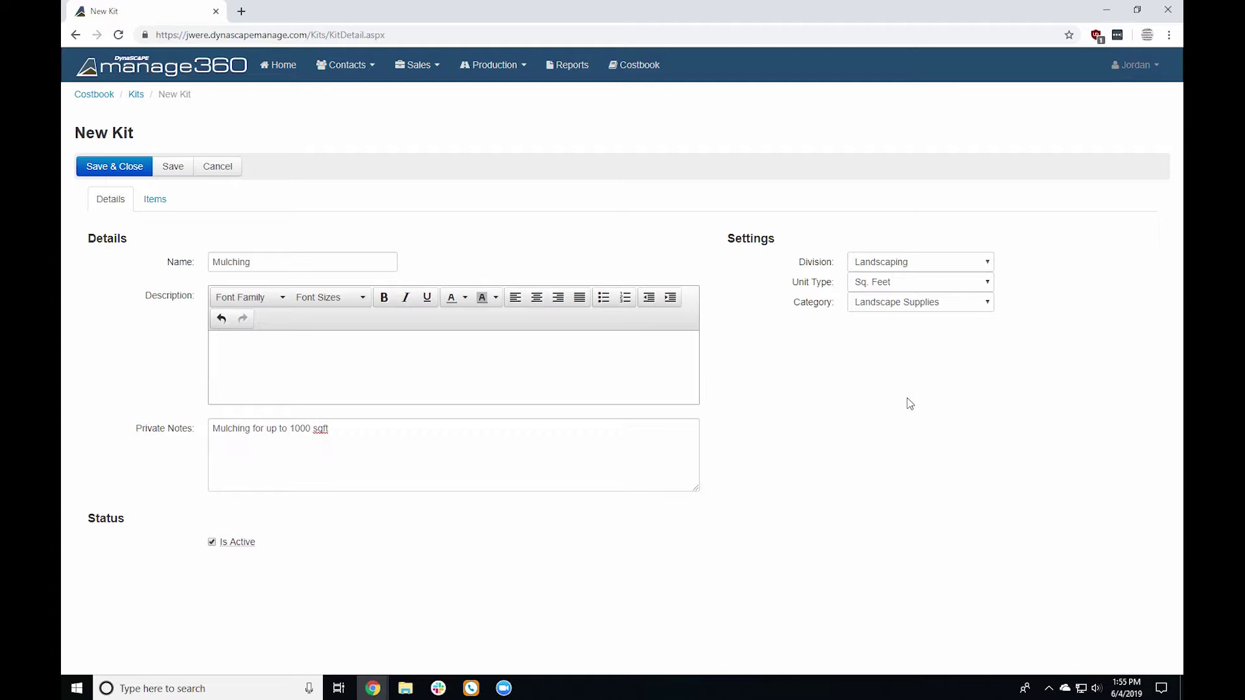
Step: Examine the Kit Categories in the company settings and the form for adding a new category, leaving the new kit open
left_click(914, 306)
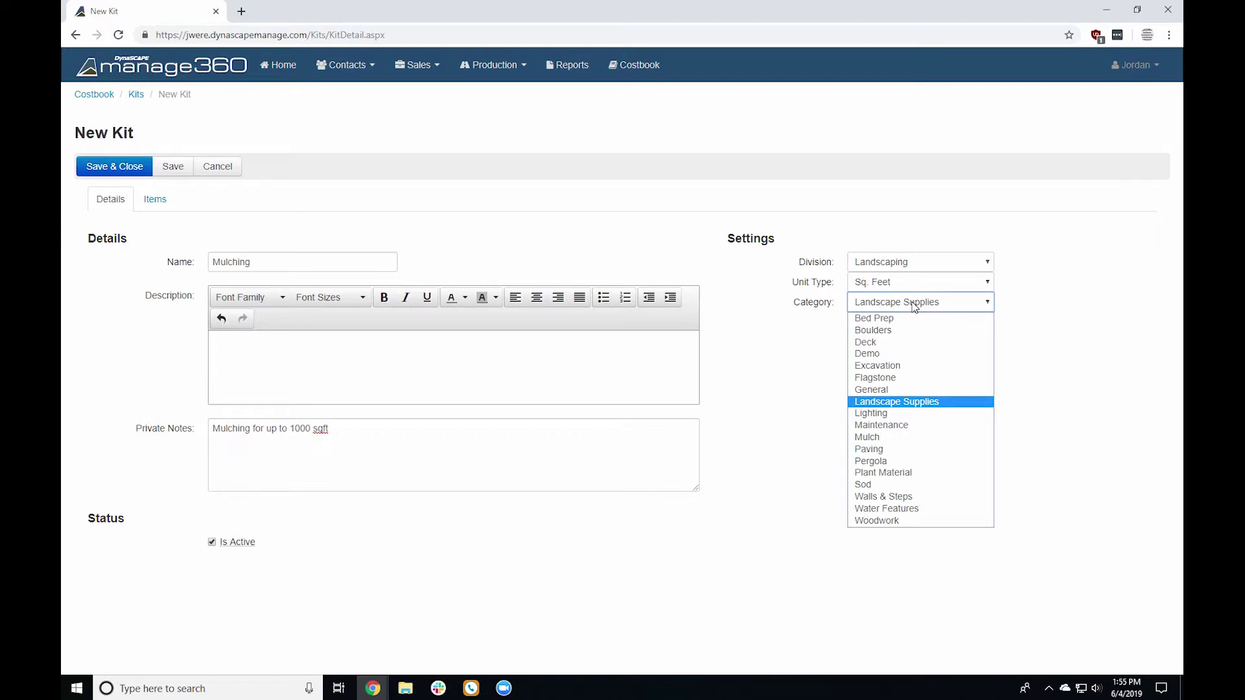
left_click(1137, 70)
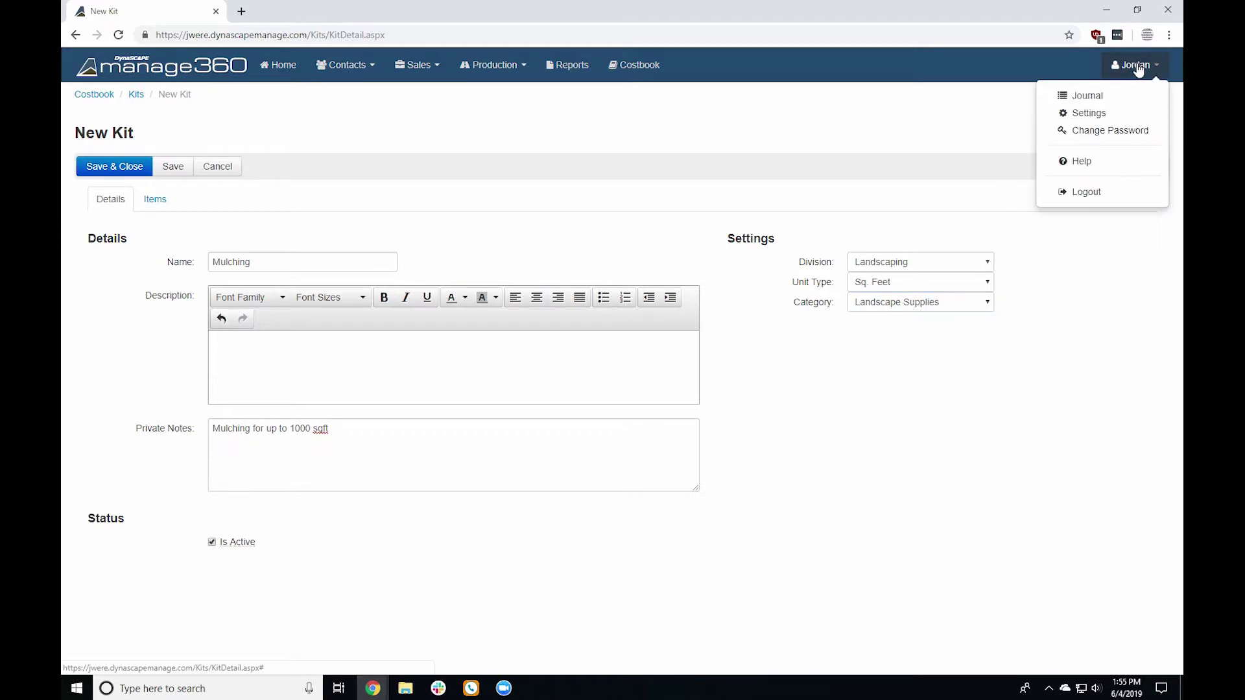
middle_click(1110, 121)
left_click(300, 17)
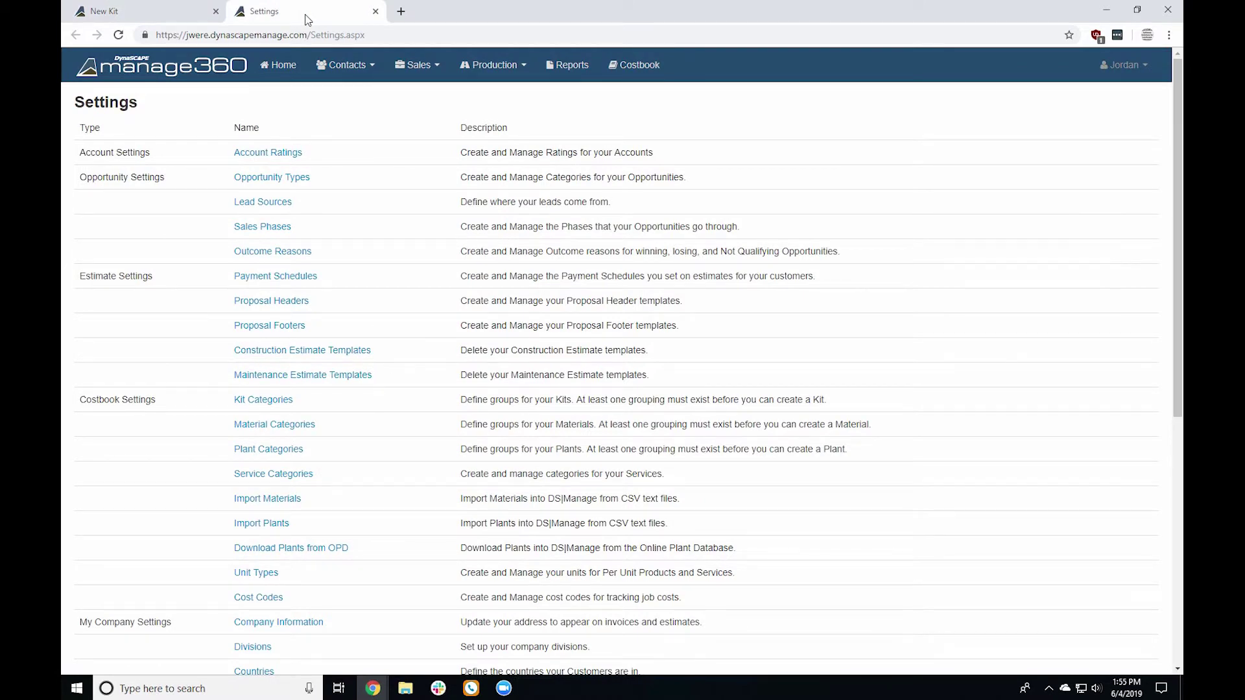
left_click(268, 401)
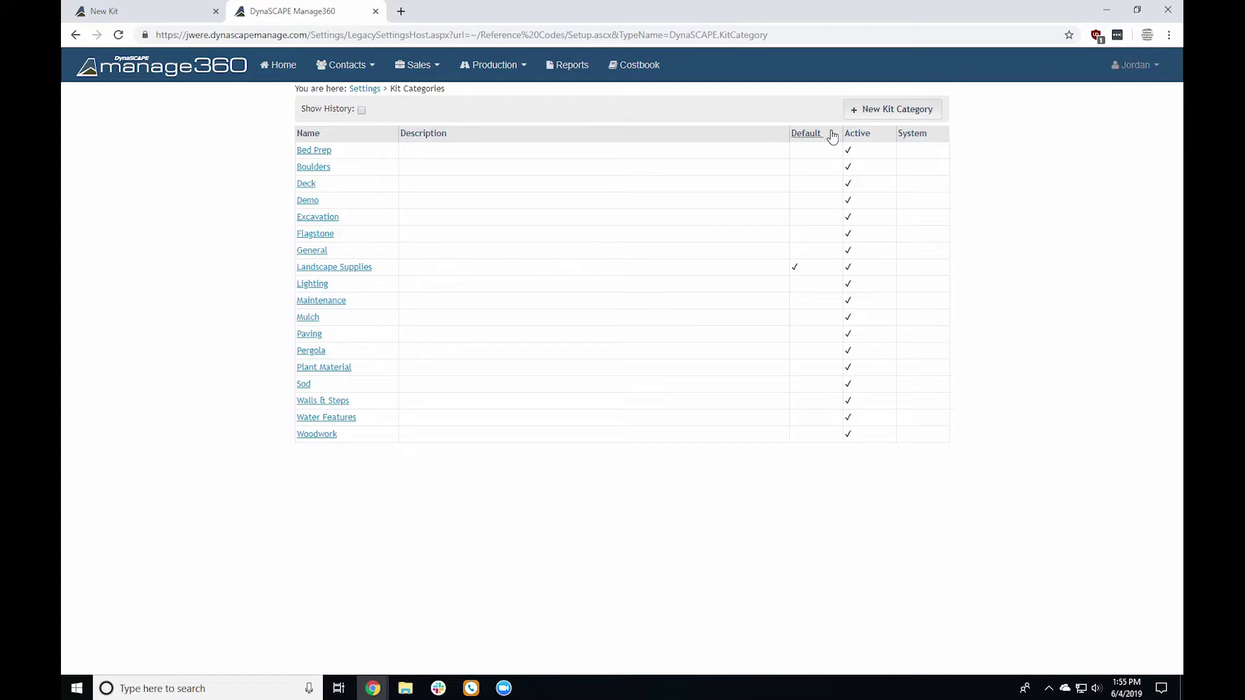
left_click(872, 111)
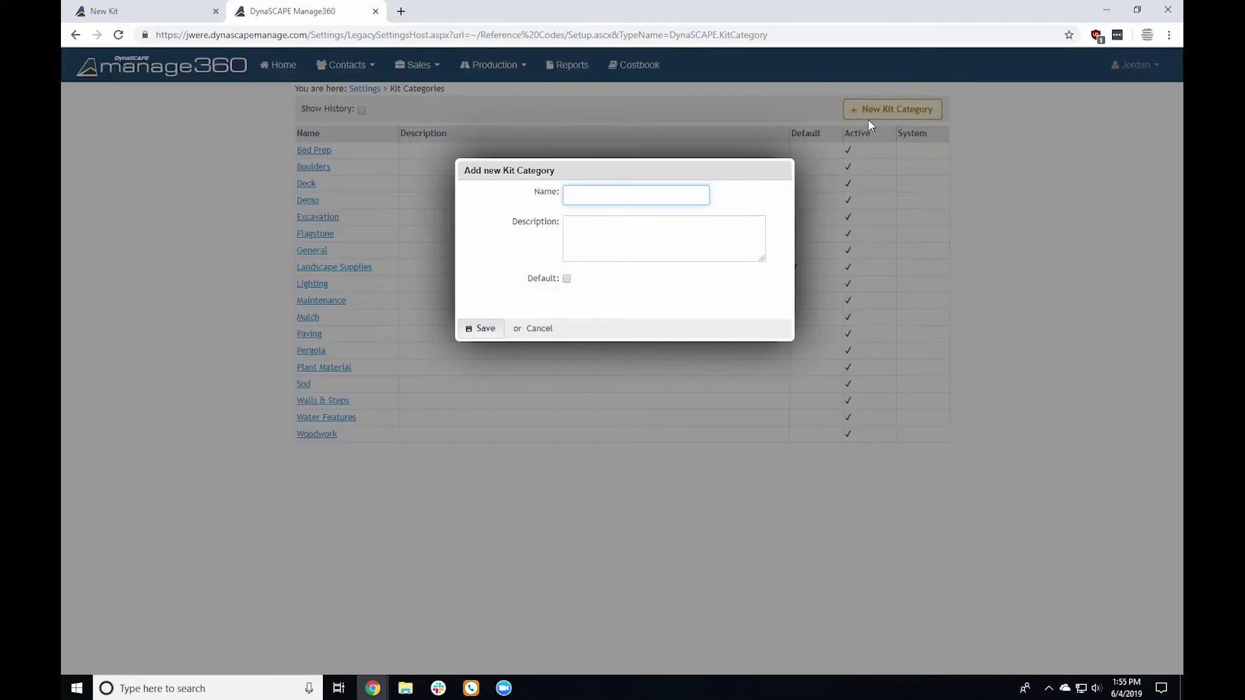
left_click(539, 329)
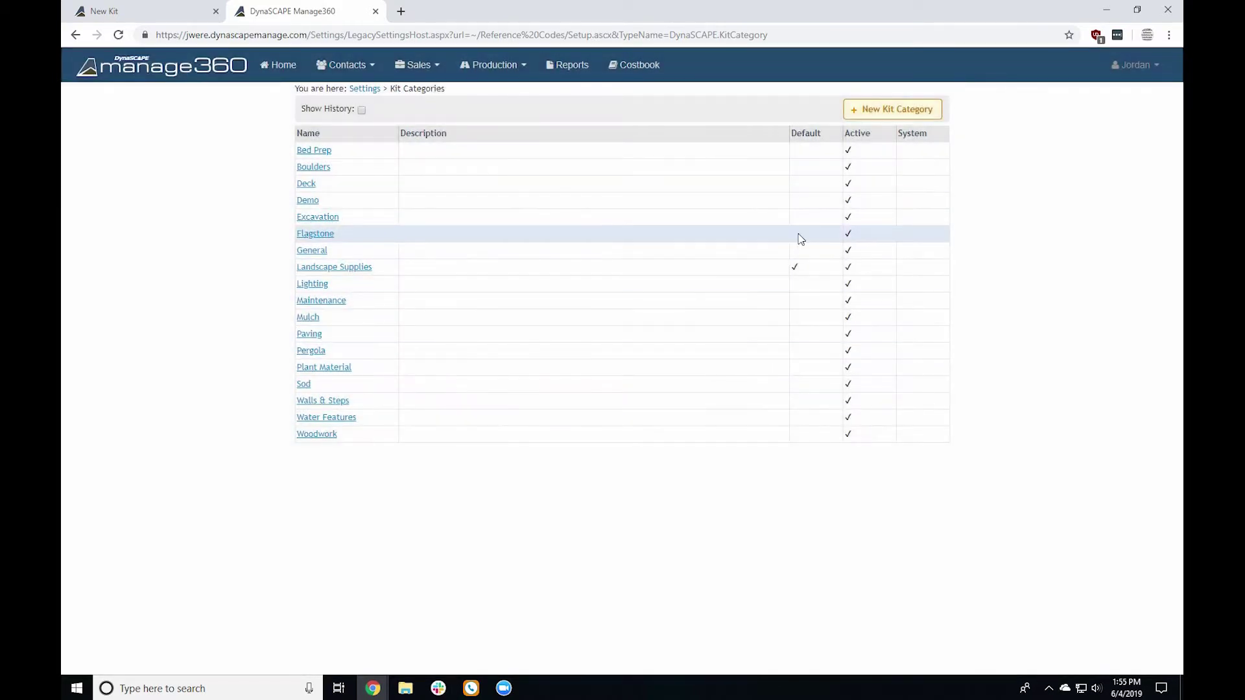
left_click(376, 12)
Step: Set the kit's category to Mulch
left_click(950, 309)
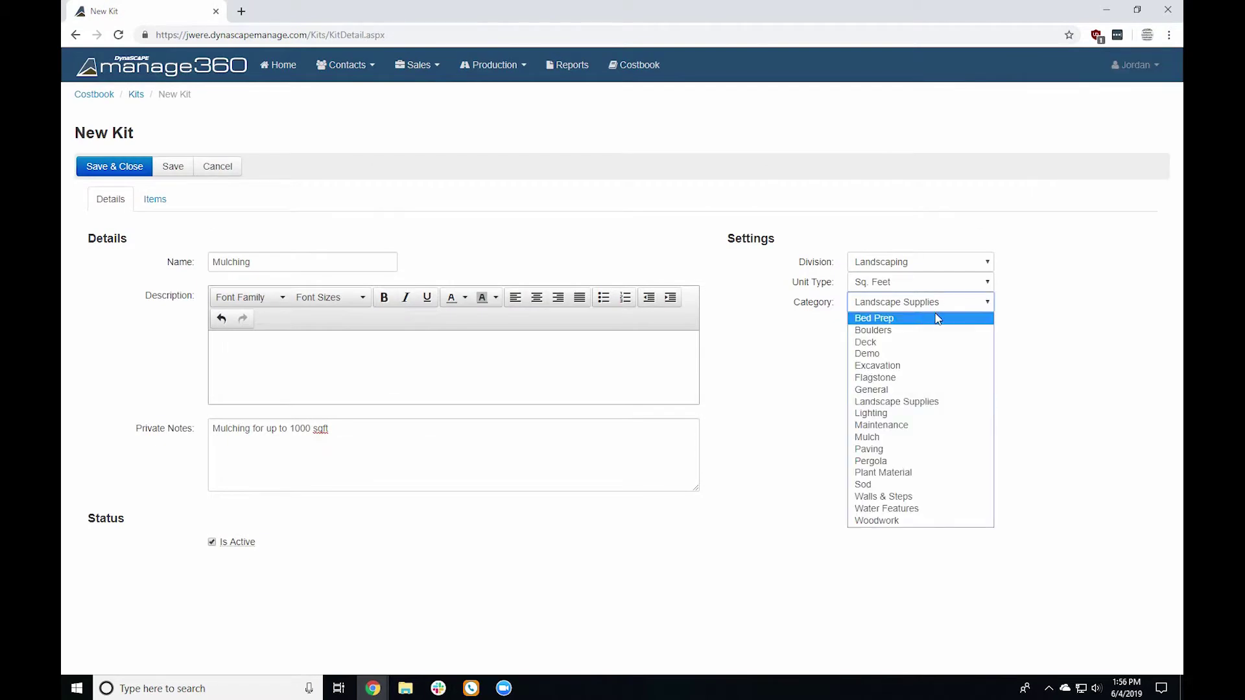
left_click(873, 436)
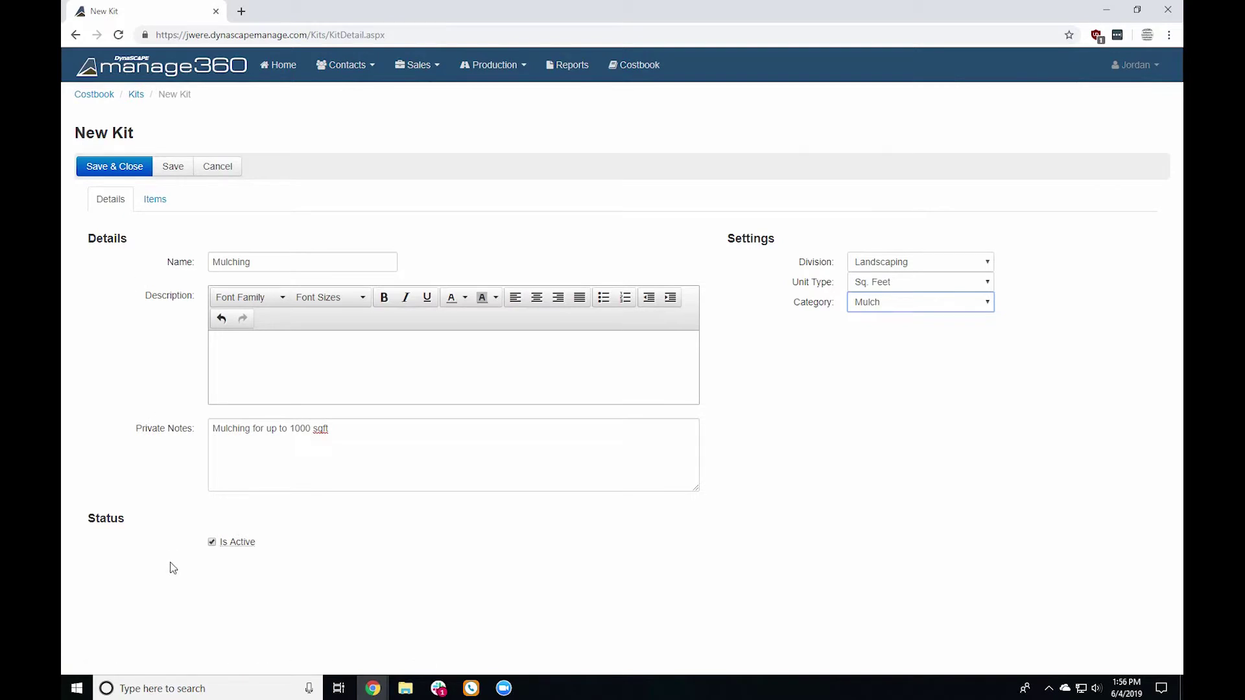
Step: Turn the kit's Is Active status off and back on
double_click(82, 524)
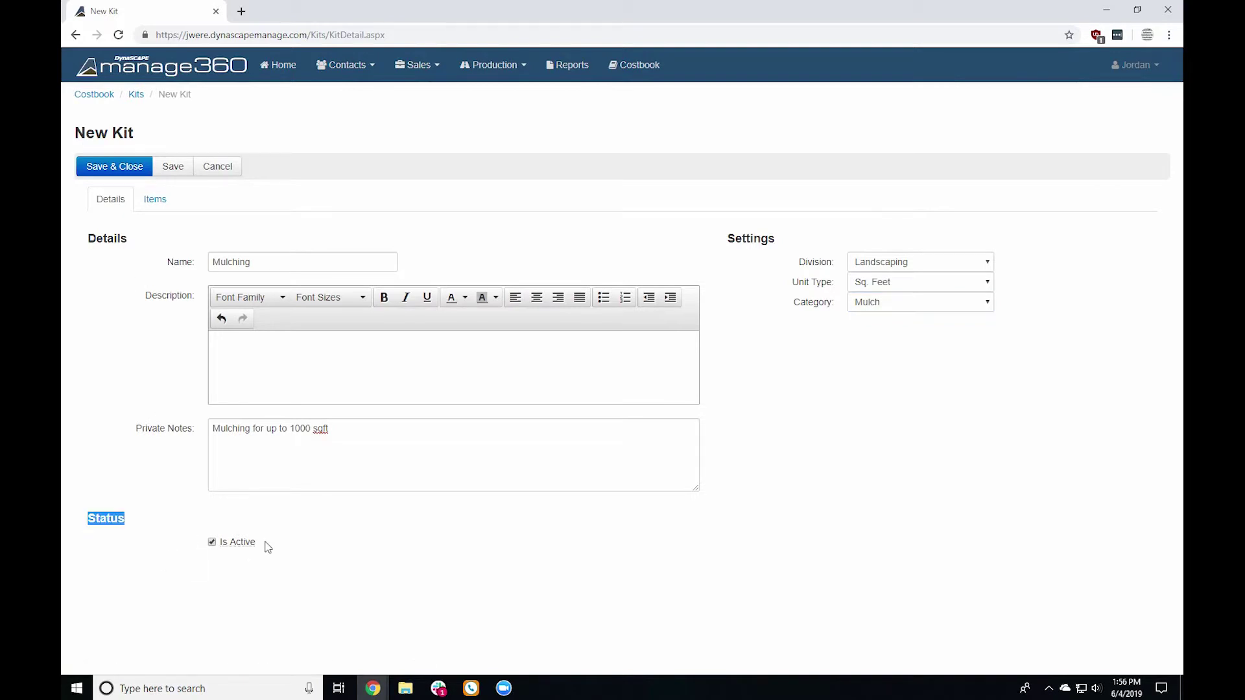
left_click(271, 531)
right_click(206, 558)
left_click(194, 567)
left_click(212, 544)
left_click(218, 544)
Step: View the kits list in a separate browser tab with inactive items included in the filter, and return to the new kit
middle_click(136, 95)
left_click(254, 19)
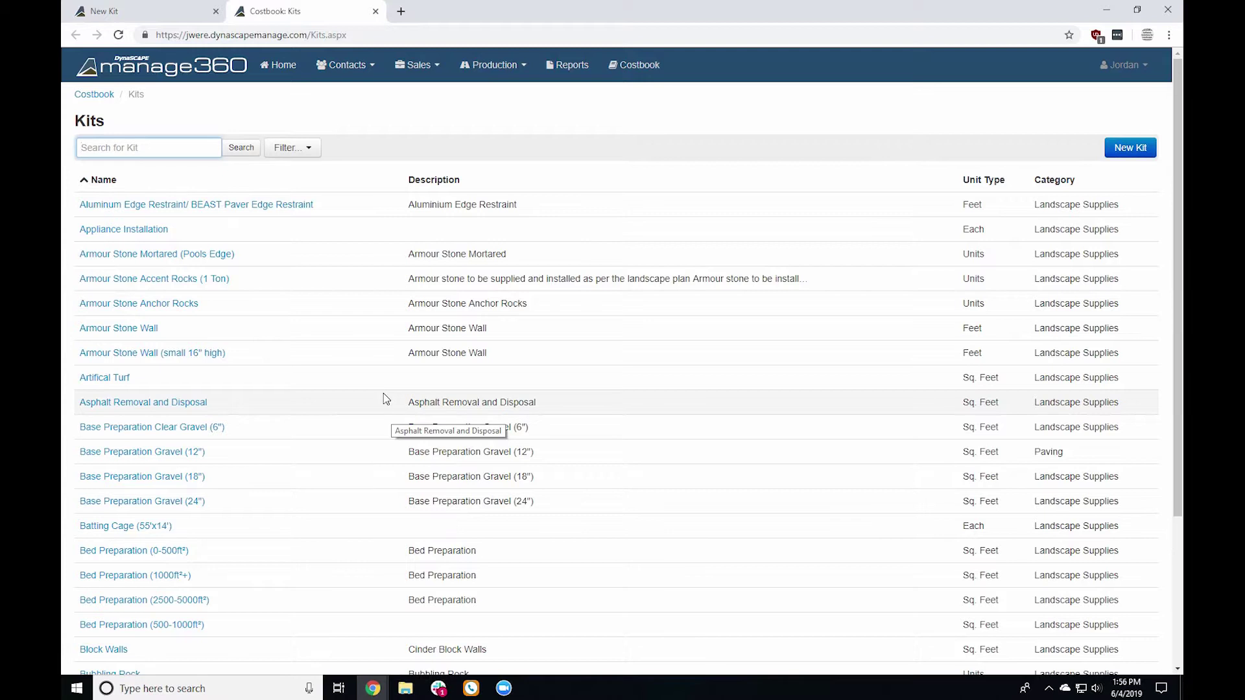
left_click(306, 150)
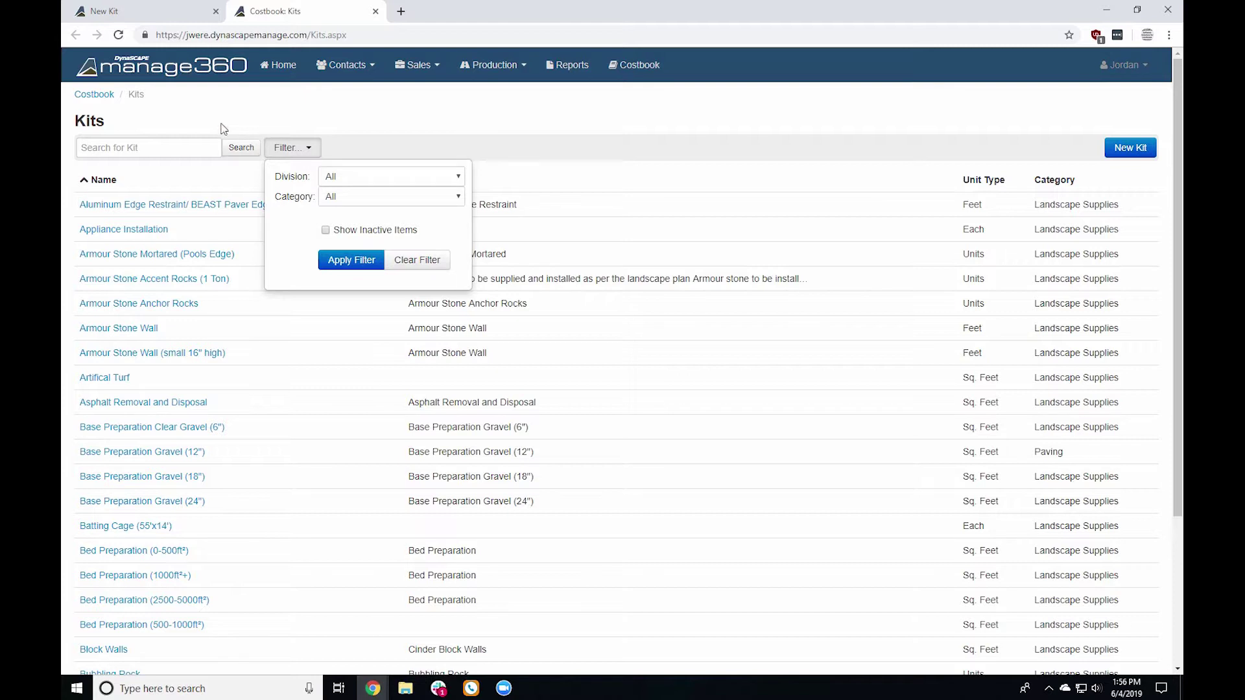
left_click(326, 231)
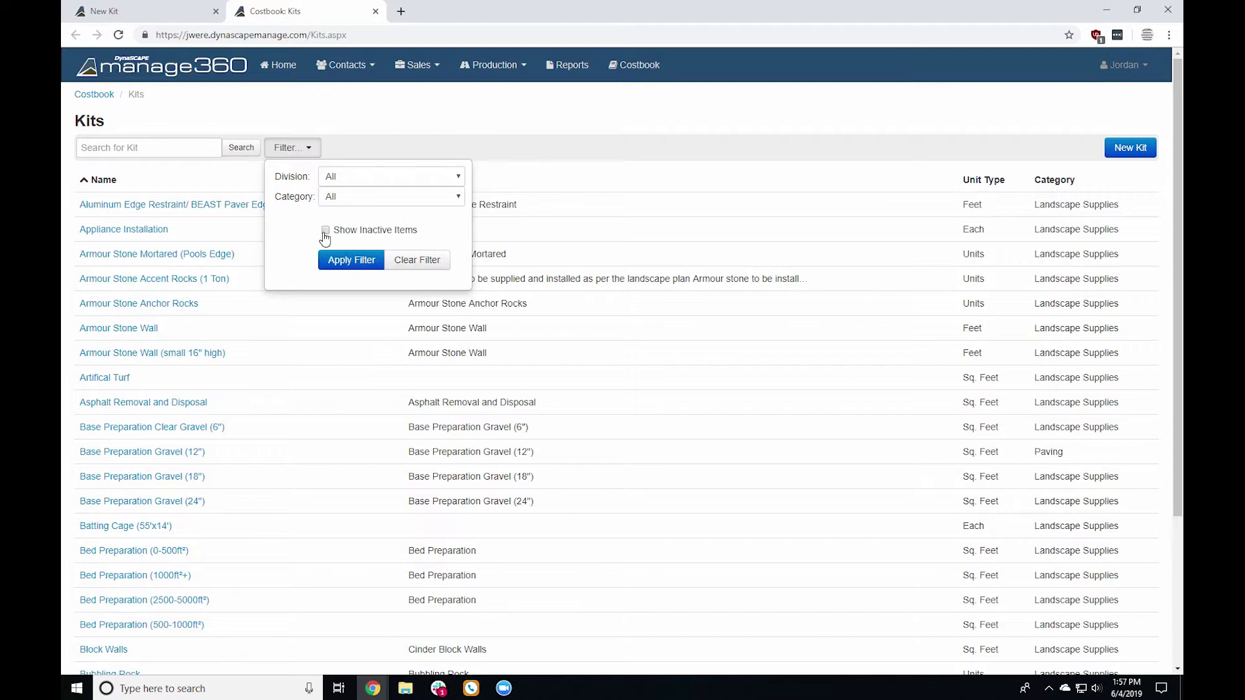
left_click(355, 261)
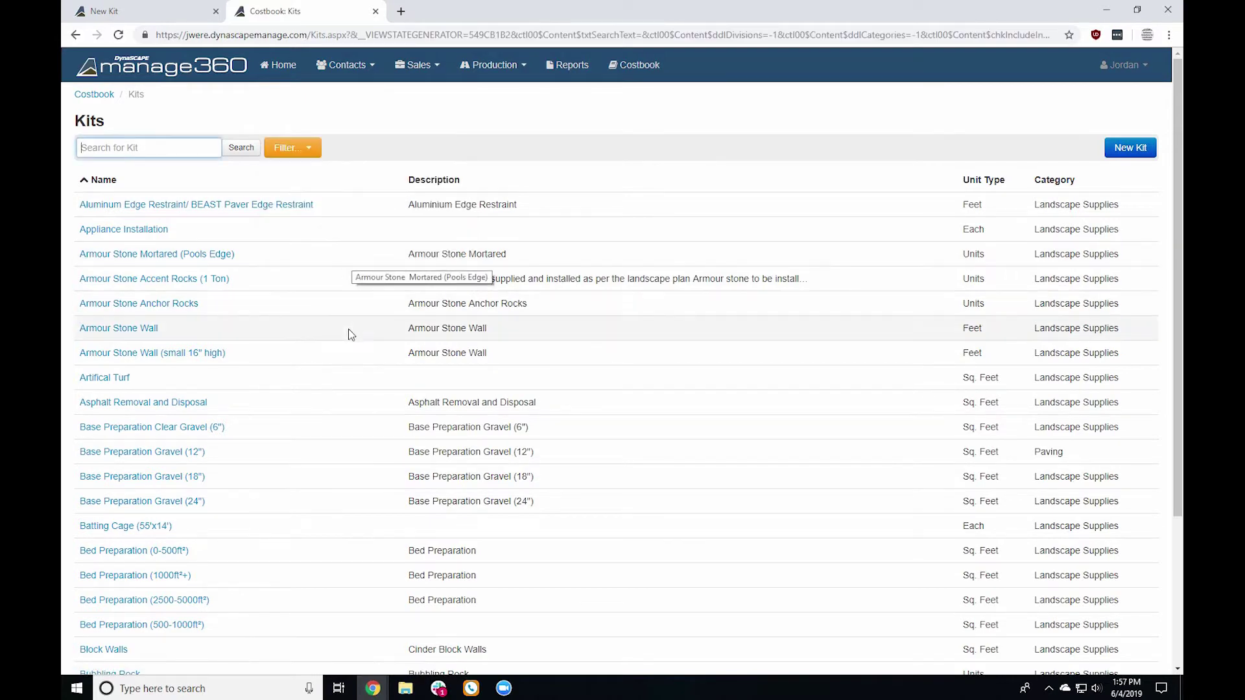
scroll(351, 332, "down", 3)
scroll(354, 339, "up", 3)
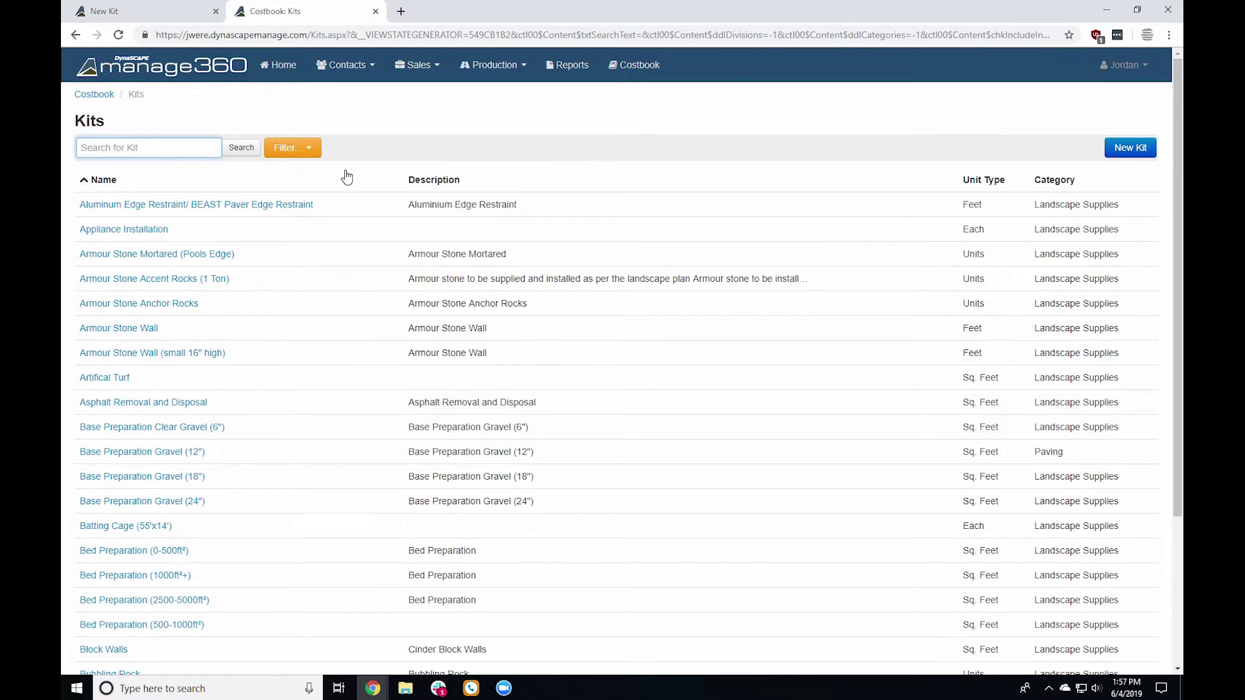
left_click(376, 11)
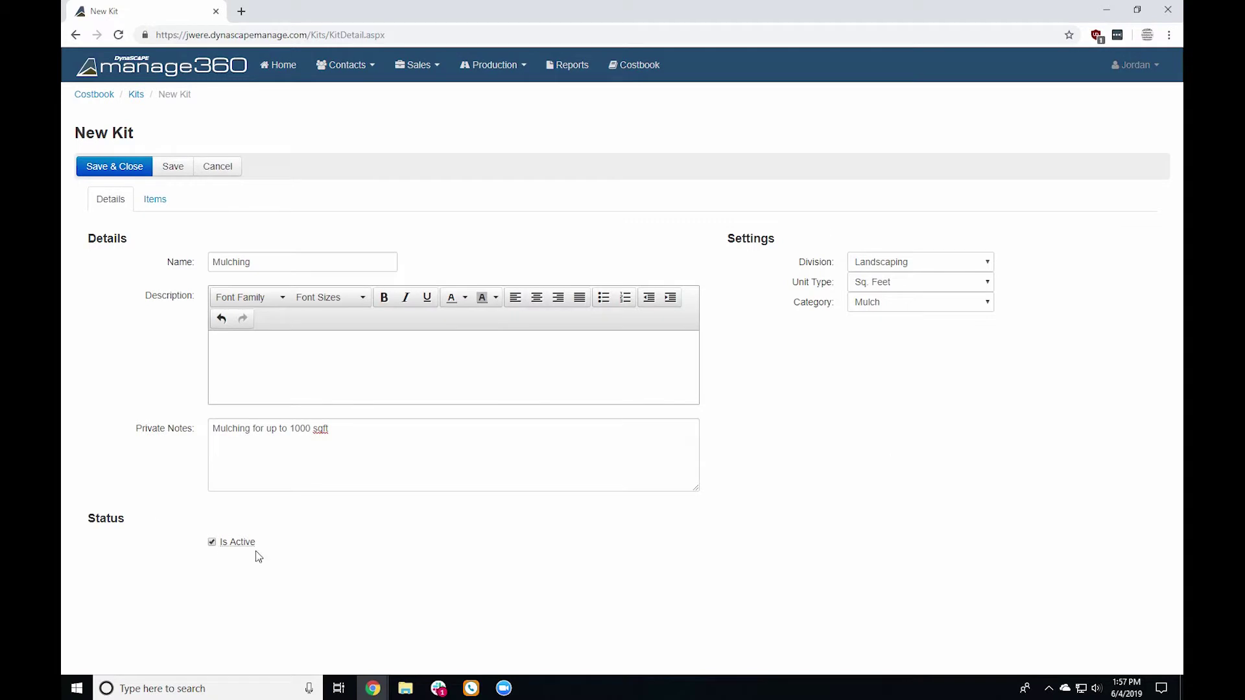
Step: Save the new Mulching kit and open its list of items
left_click(146, 203)
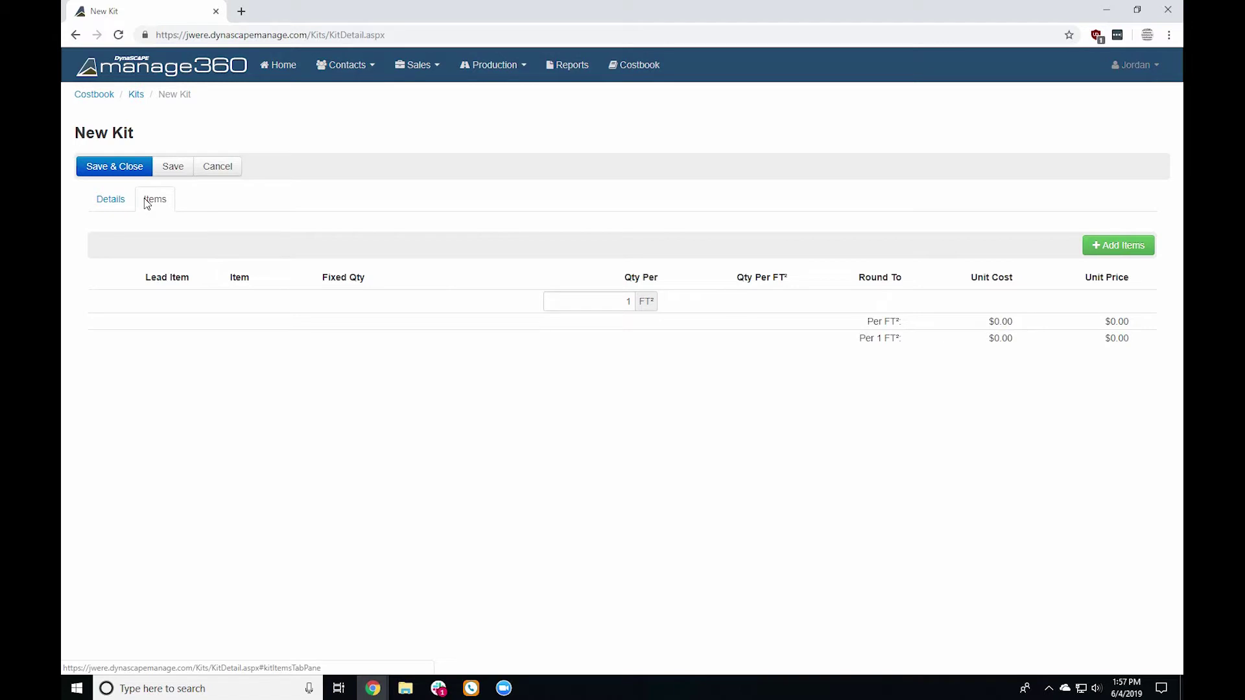
left_click(174, 167)
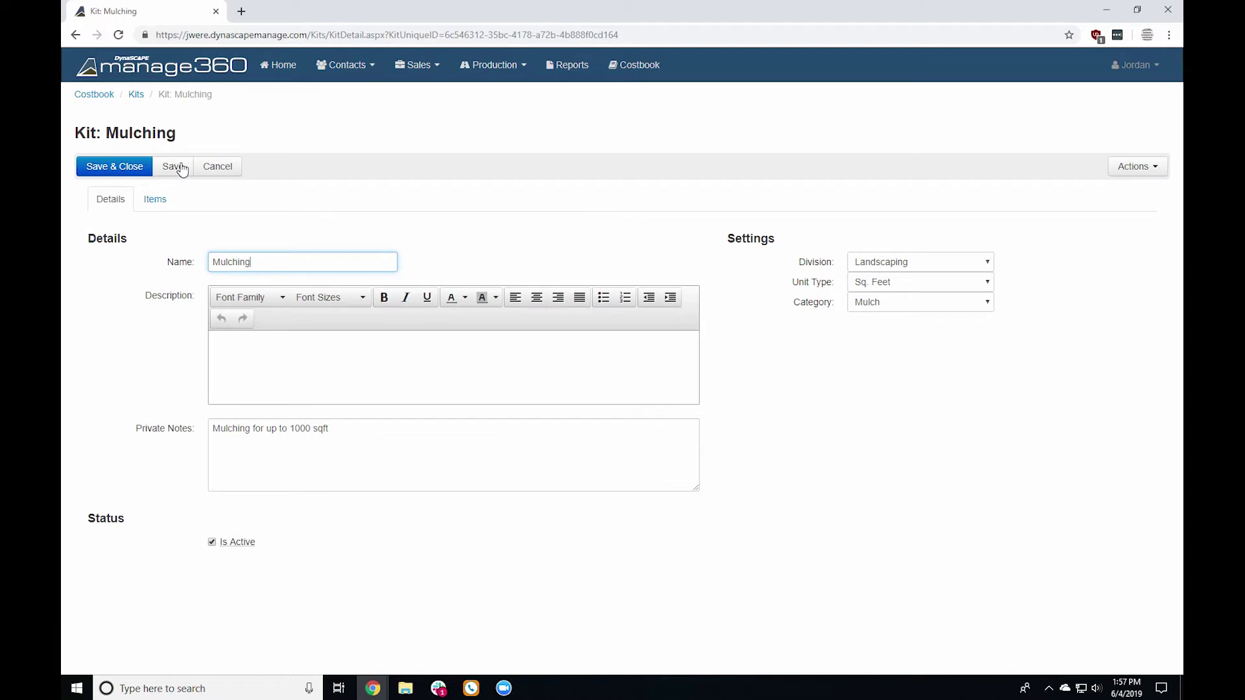
left_click(173, 201)
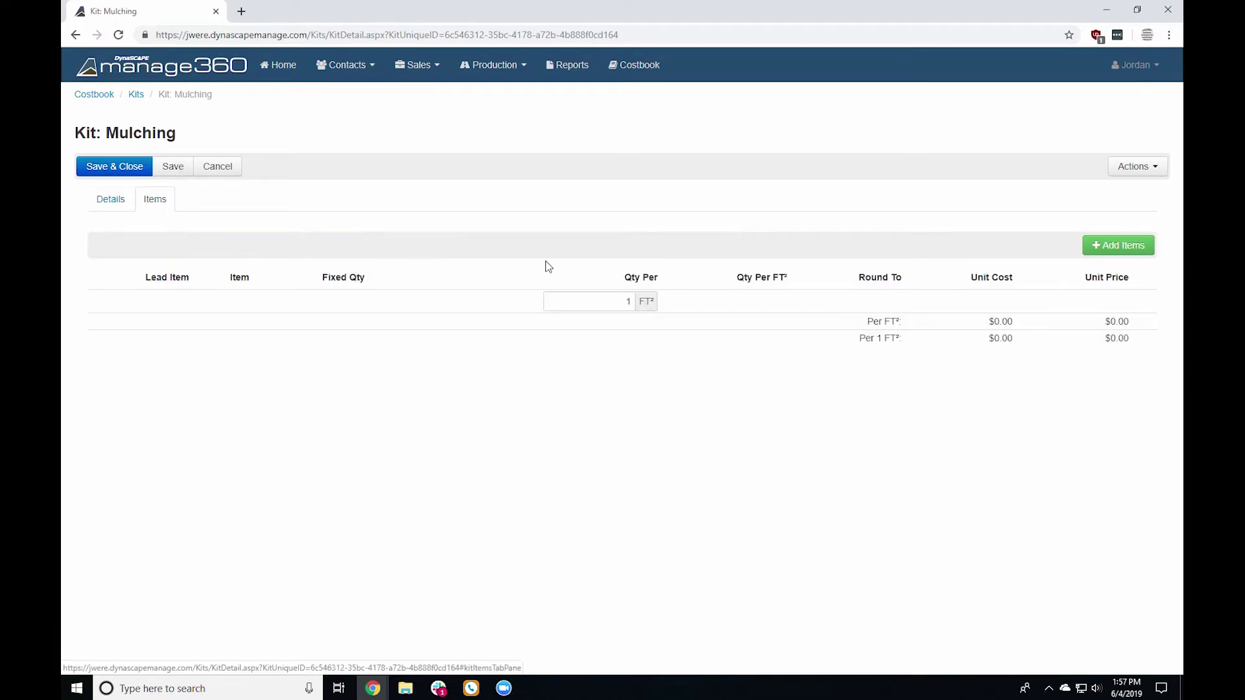
Step: Set the kit's Qty Per to 500 FT²
left_click(595, 299)
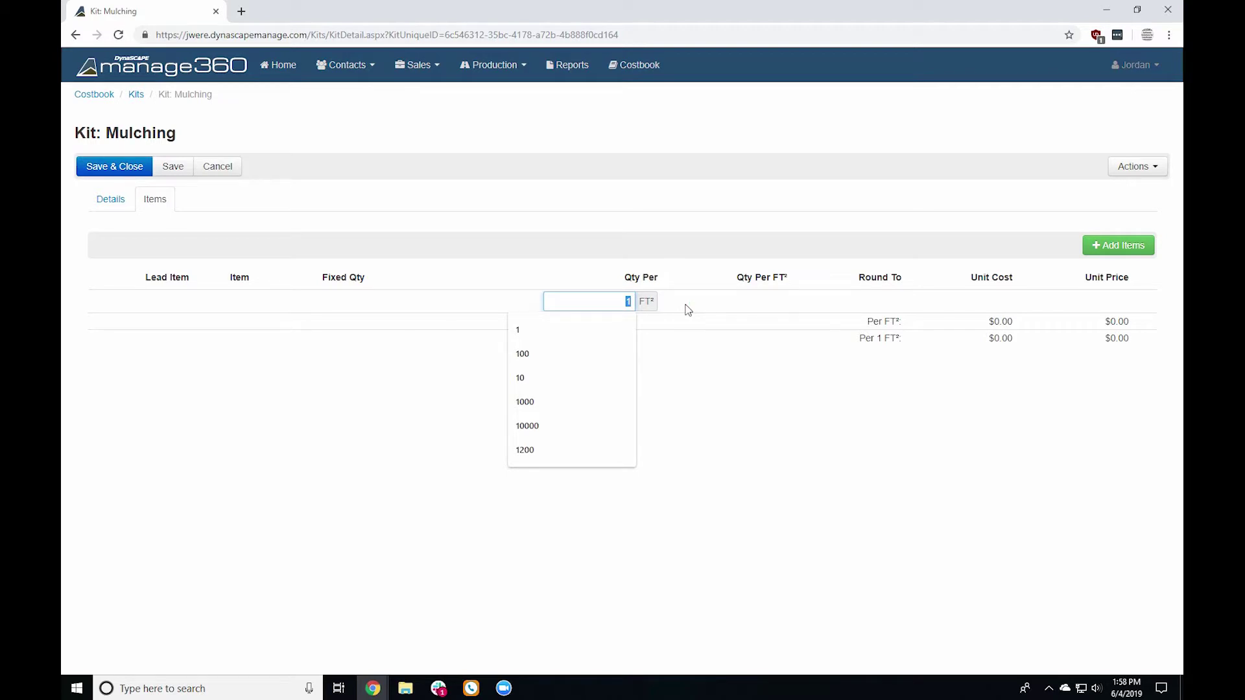
type("500")
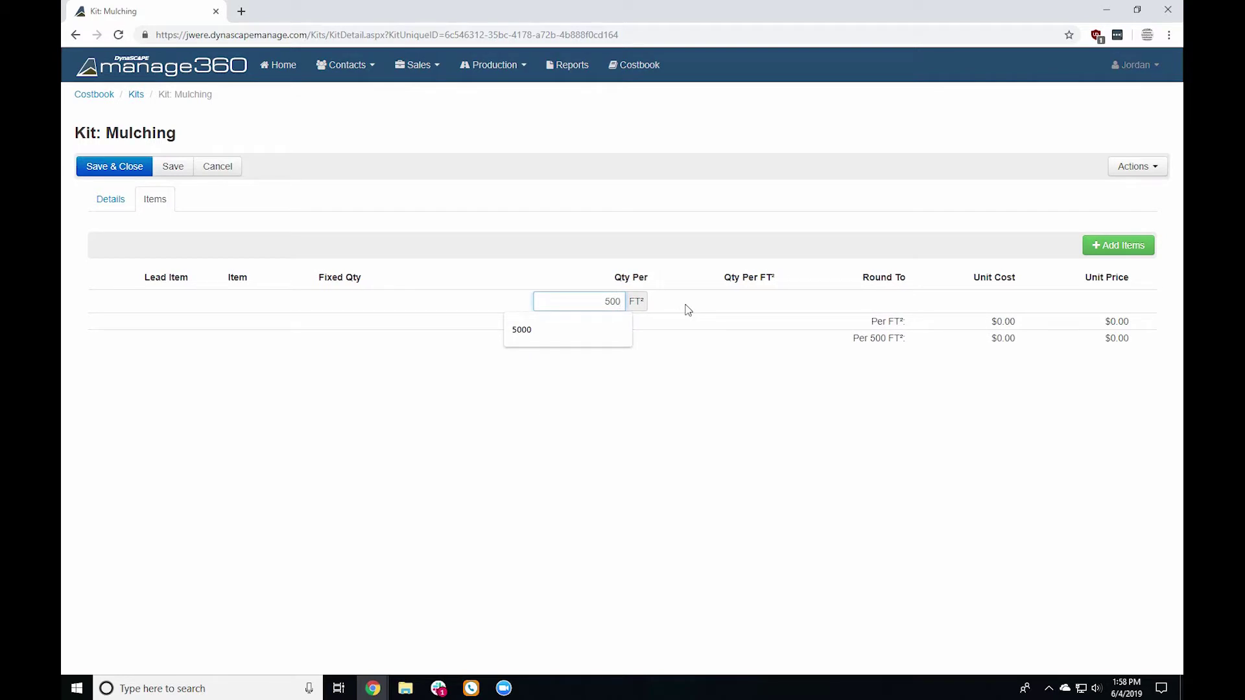
left_click(700, 302)
left_click_drag(579, 302, 691, 299)
left_click(693, 301)
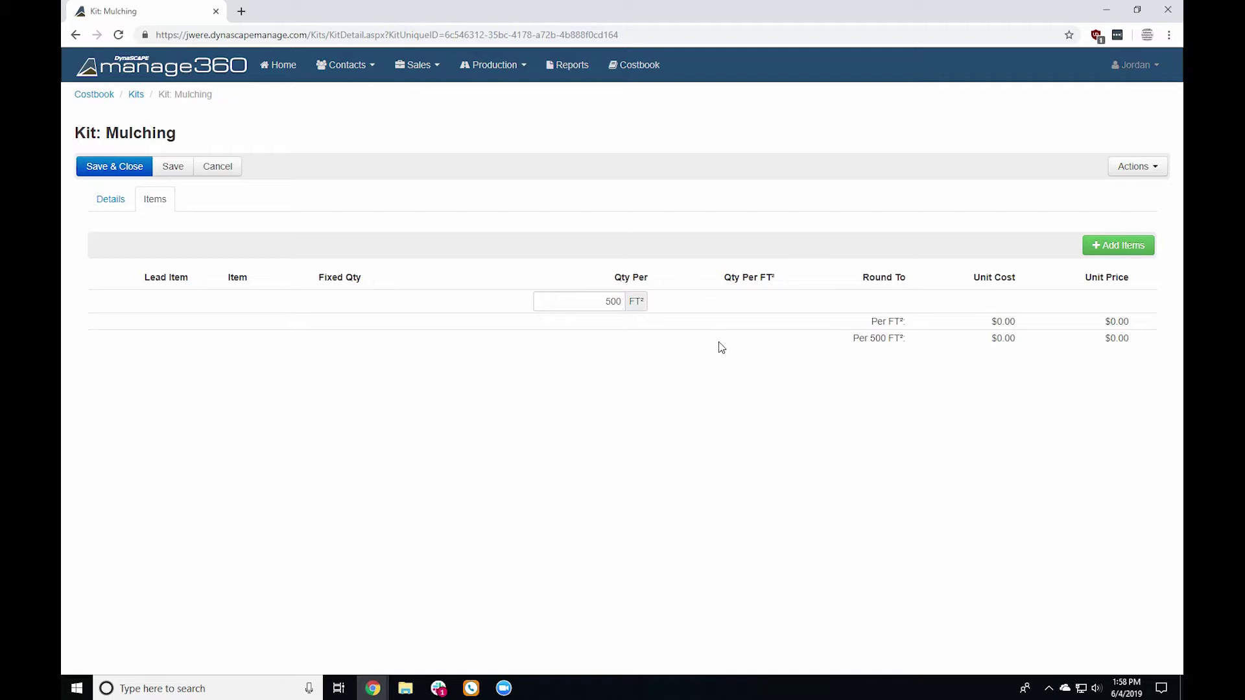
Step: Try a Qty Per of 1 FT² for the kit and restore it to 500 FT²
left_click_drag(599, 301, 853, 289)
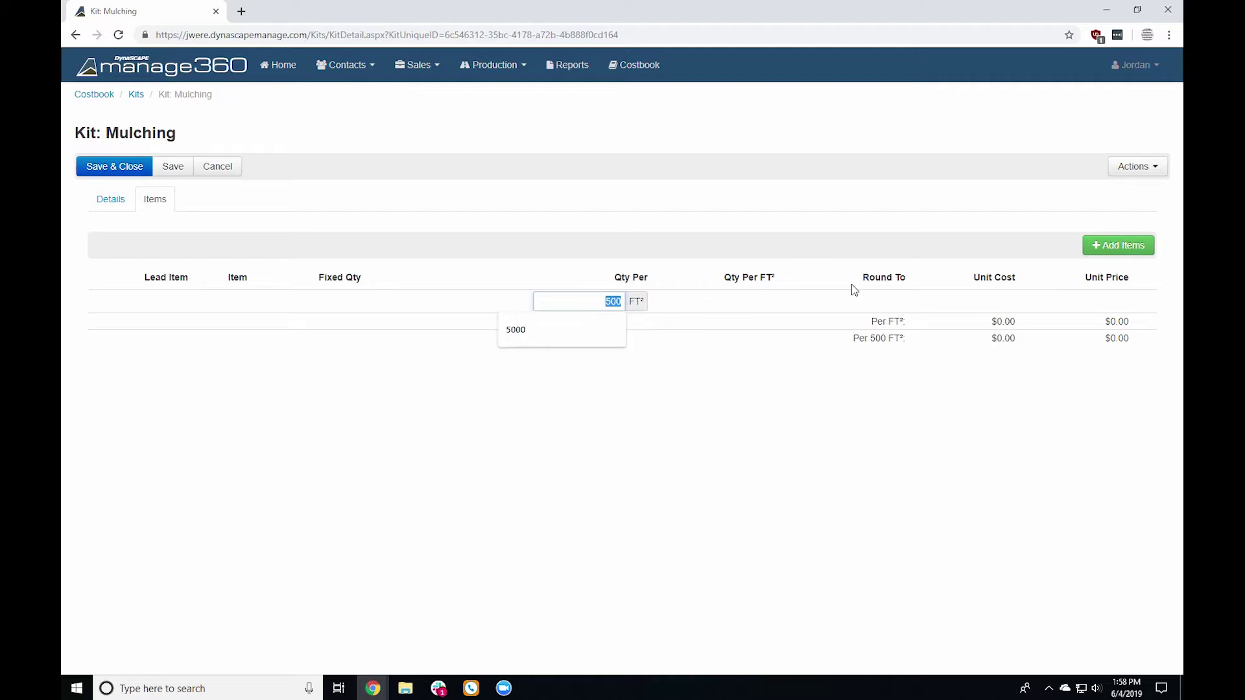
type("1")
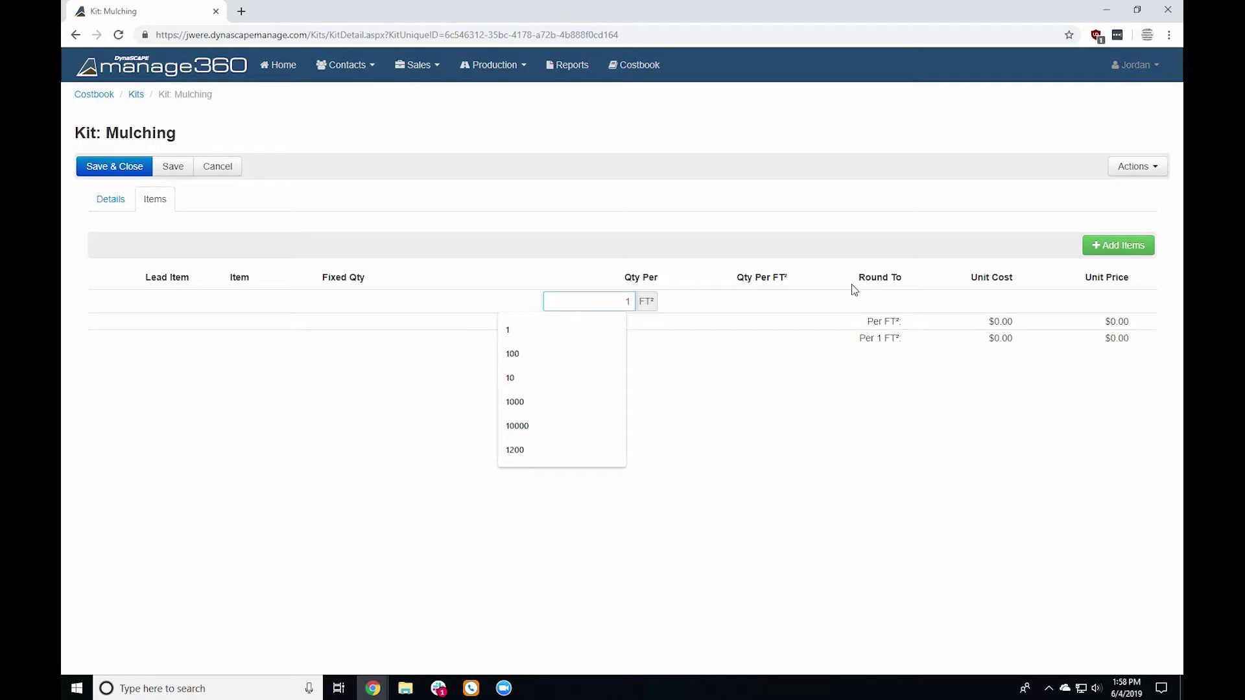
key("BackSpace")
type("500")
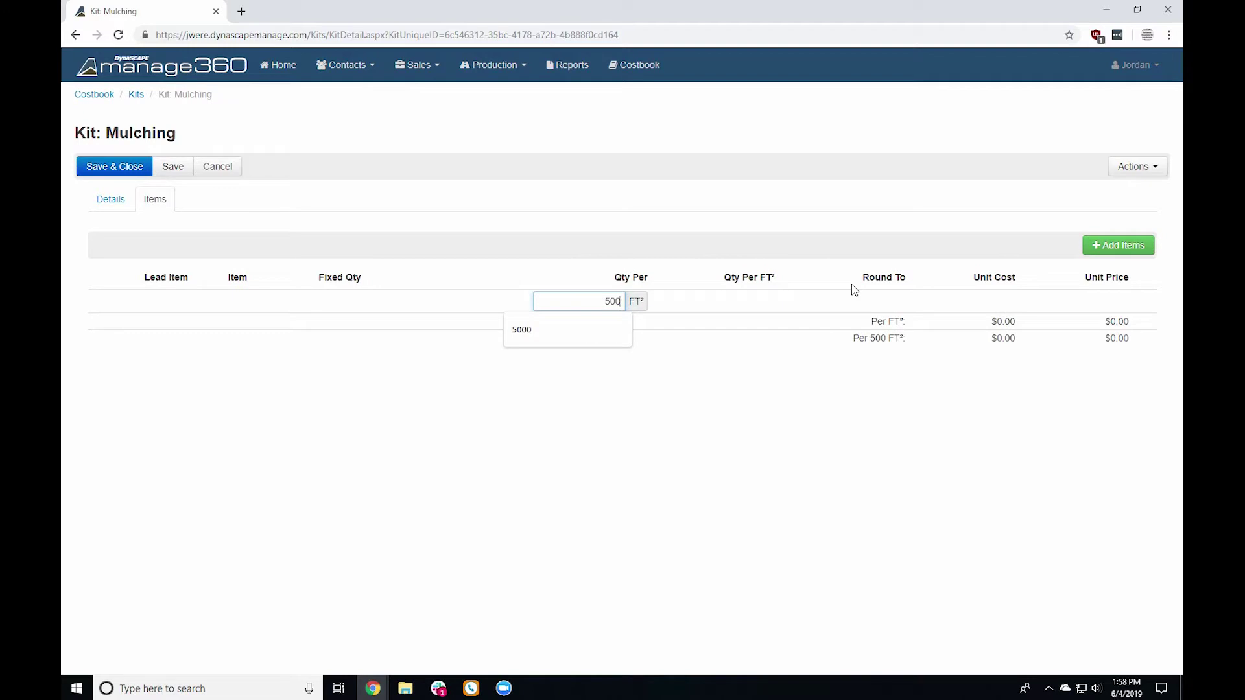
key("Tab")
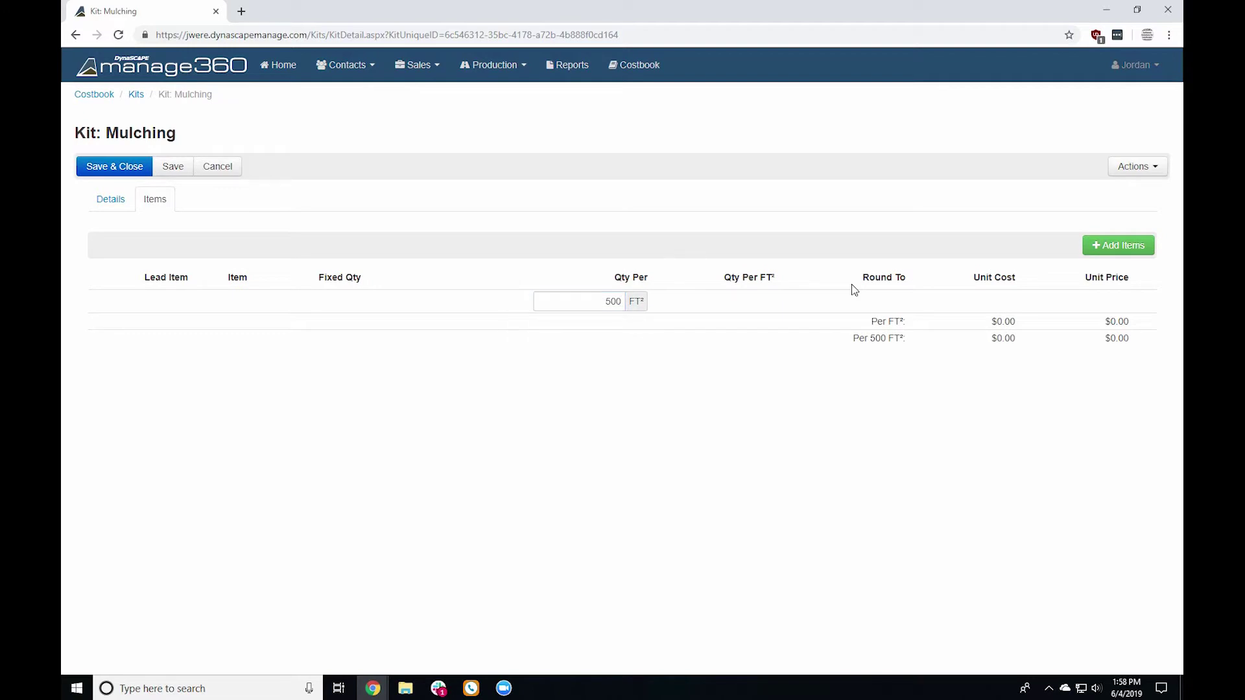
key("shift+Tab")
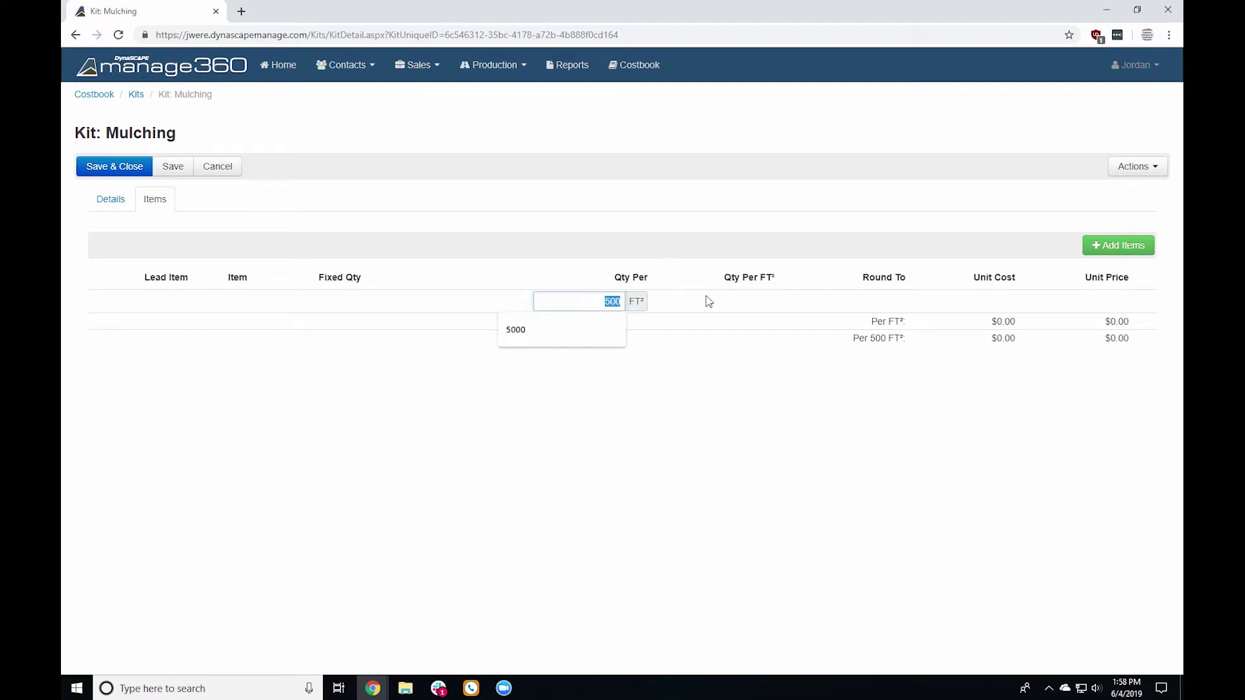
key("Tab")
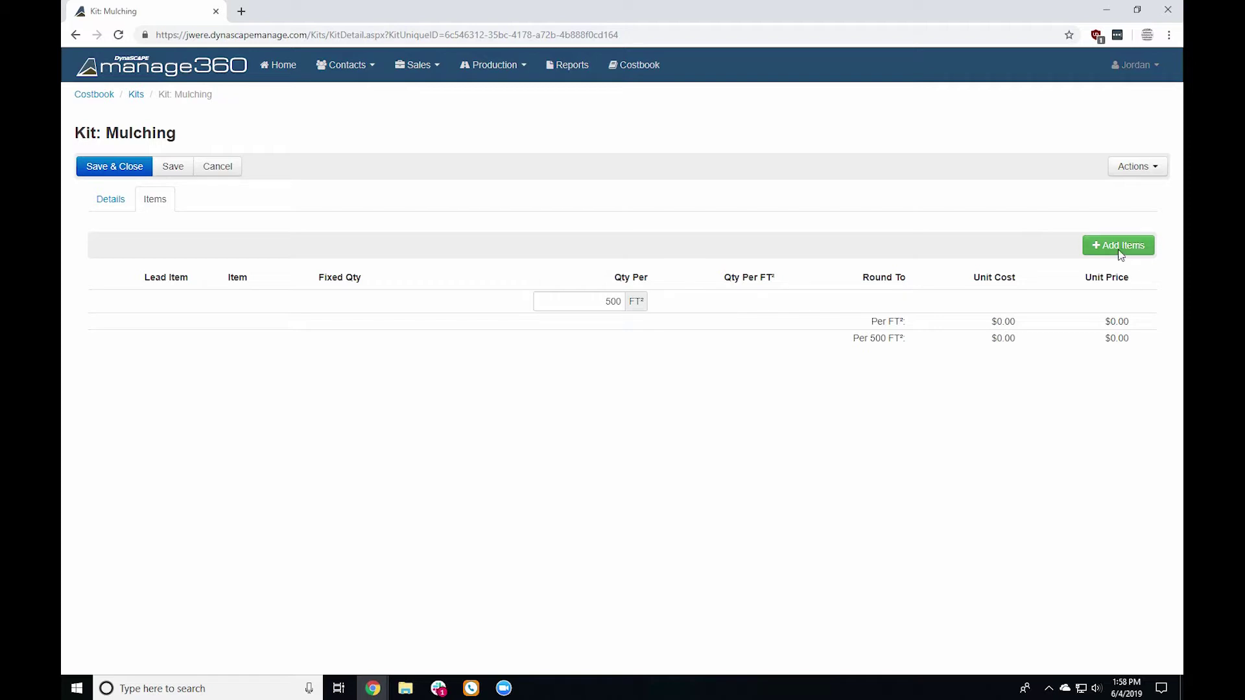
left_click(600, 304)
double_click(610, 302)
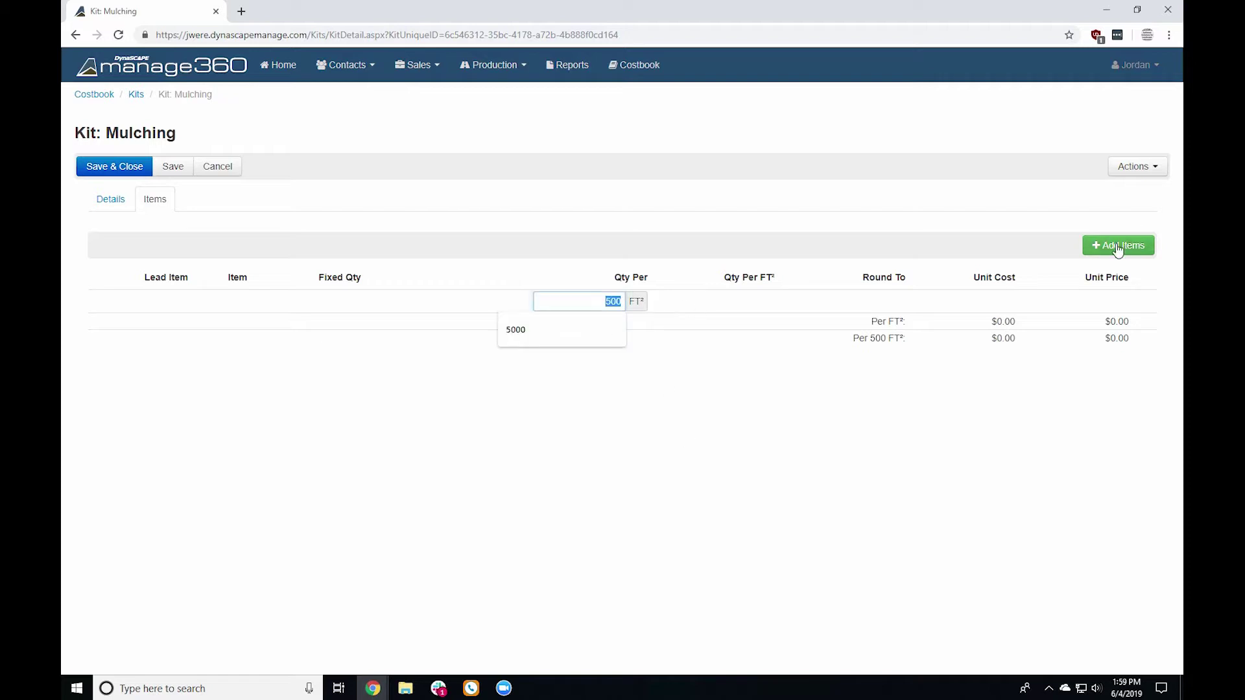
left_click(588, 301)
left_click_drag(588, 301, 637, 299)
Step: Start adding items to the kit and search the materials for "mulch"
left_click(1123, 247)
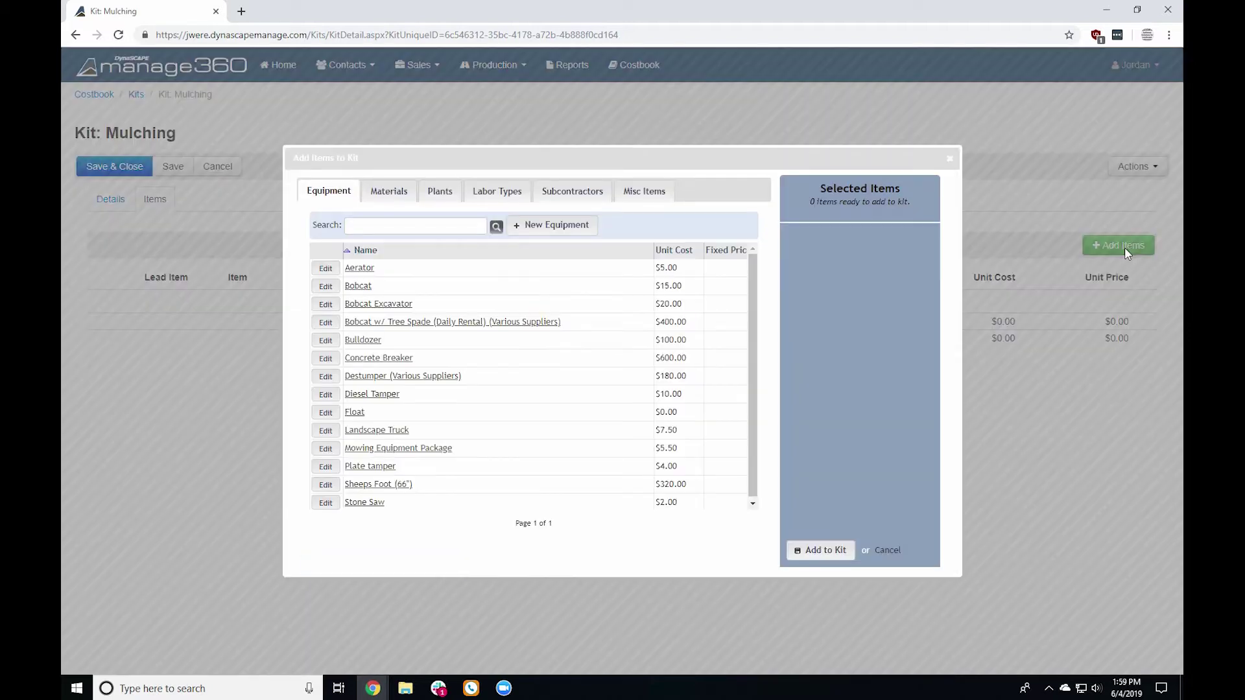
left_click(376, 195)
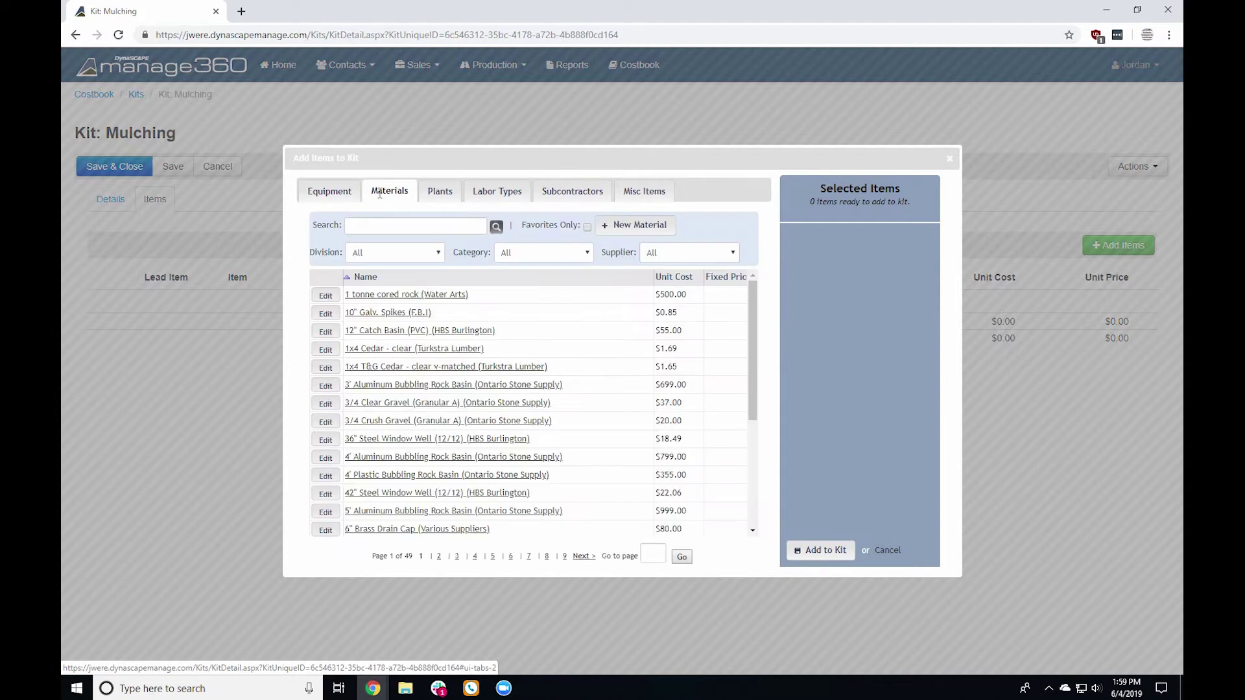
left_click(397, 225)
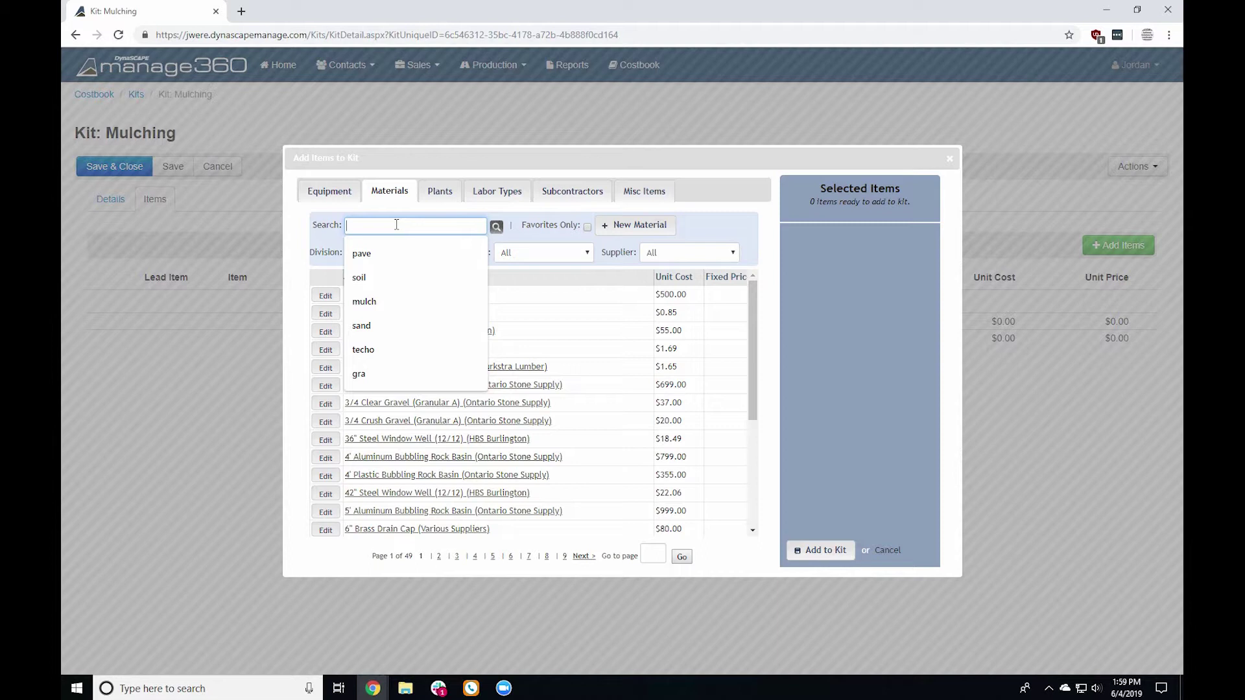
type("mulch")
key("Return")
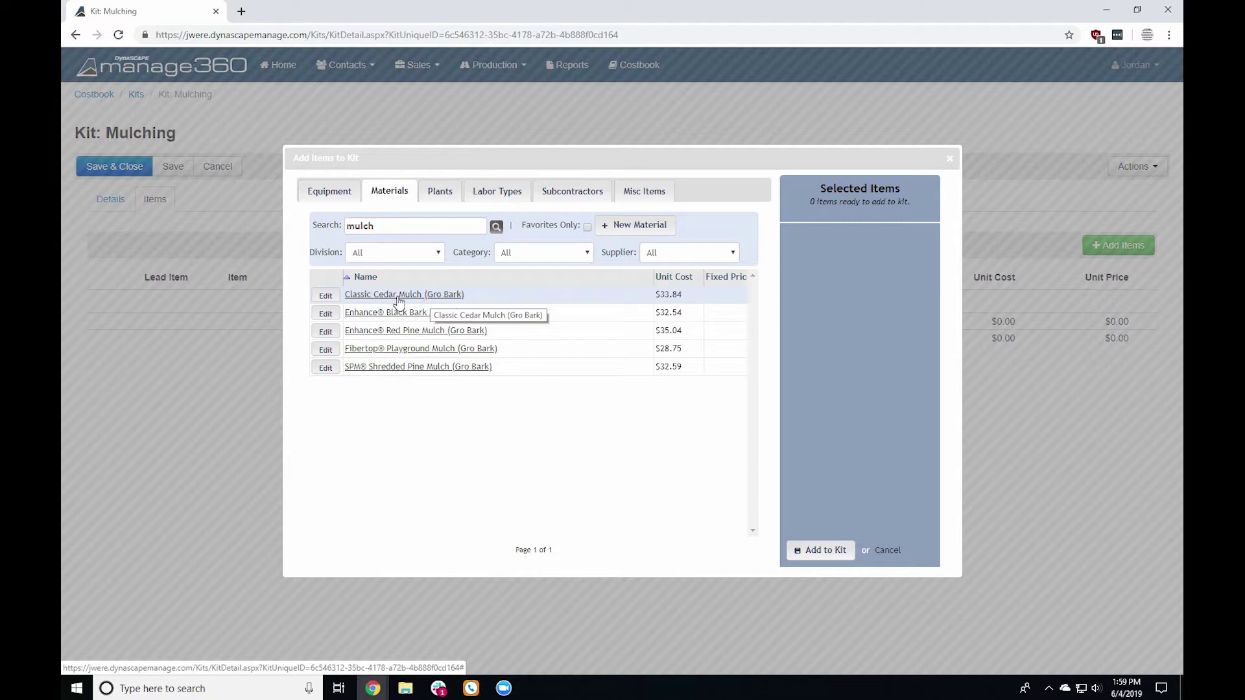
Step: Choose Classic Cedar Mulch (Gro Bark) and set its quantity per 500 FT² to 5 Cu
left_click(427, 295)
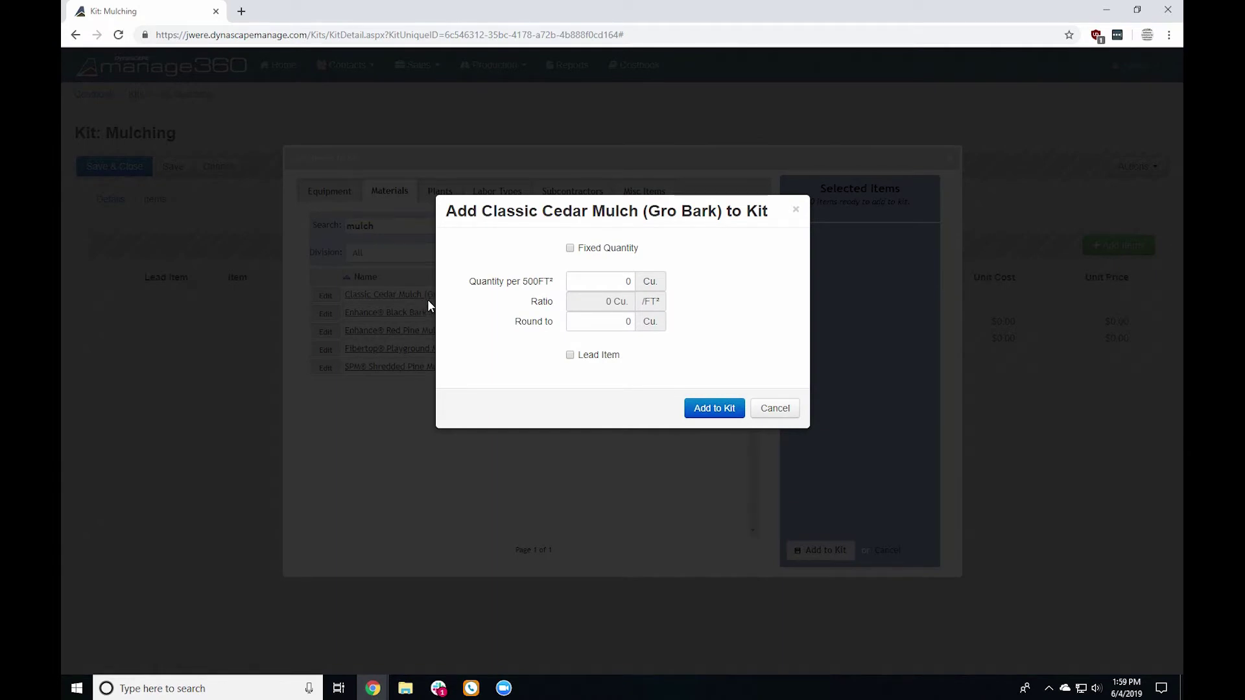
left_click_drag(516, 283, 550, 283)
left_click(551, 285)
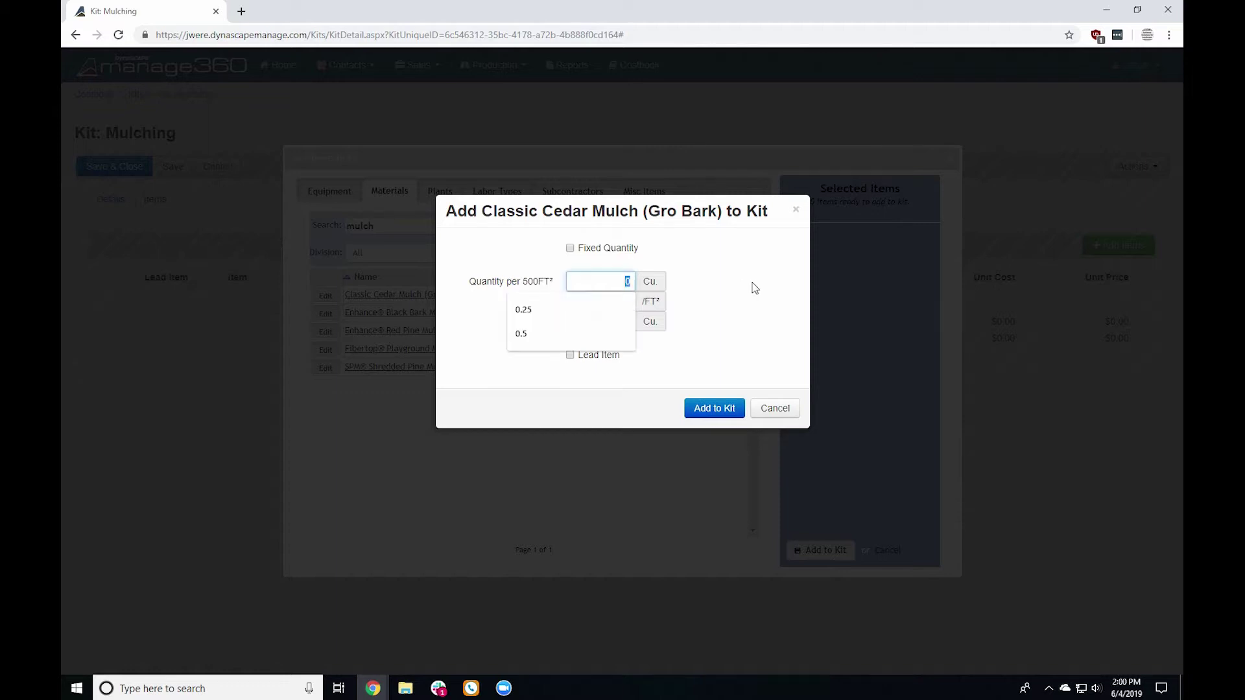
type("5")
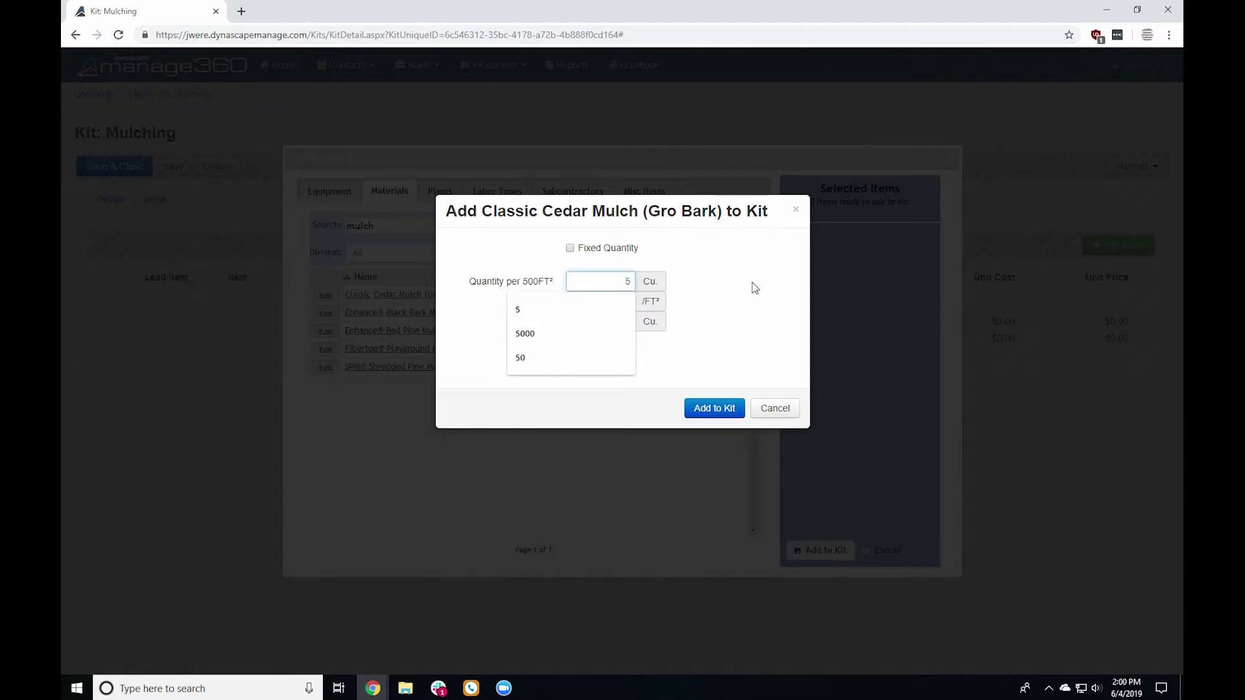
left_click(754, 287)
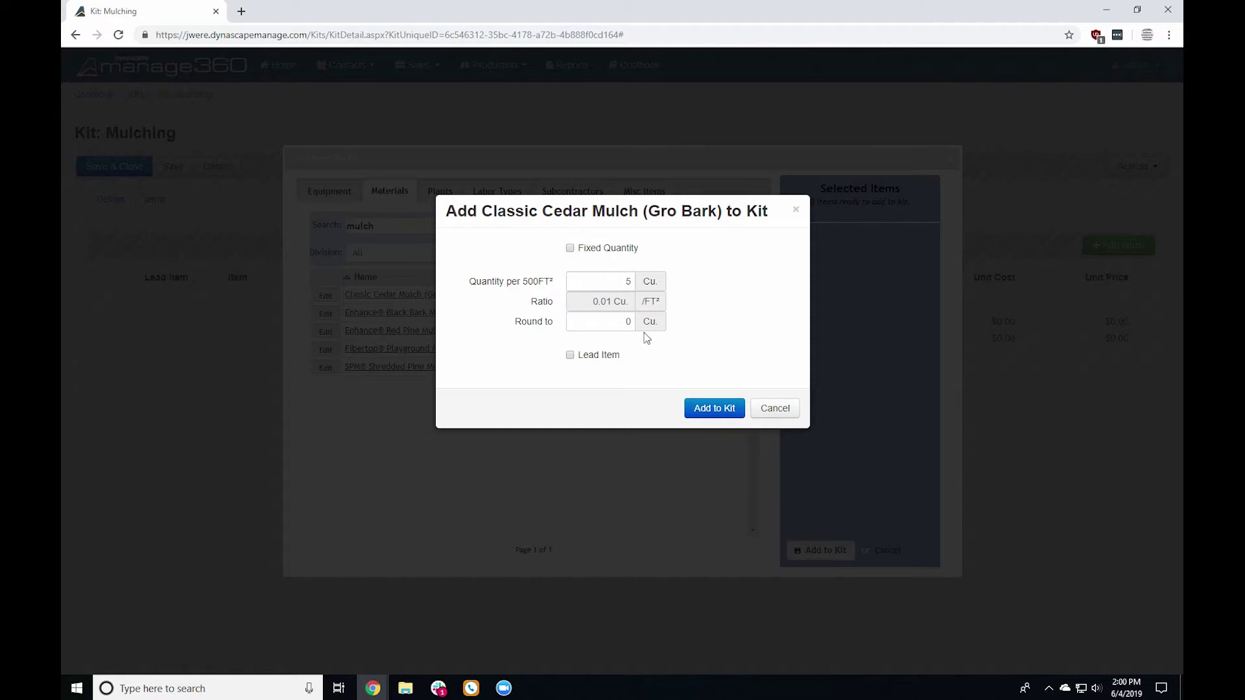
left_click_drag(592, 302, 642, 309)
left_click(694, 328)
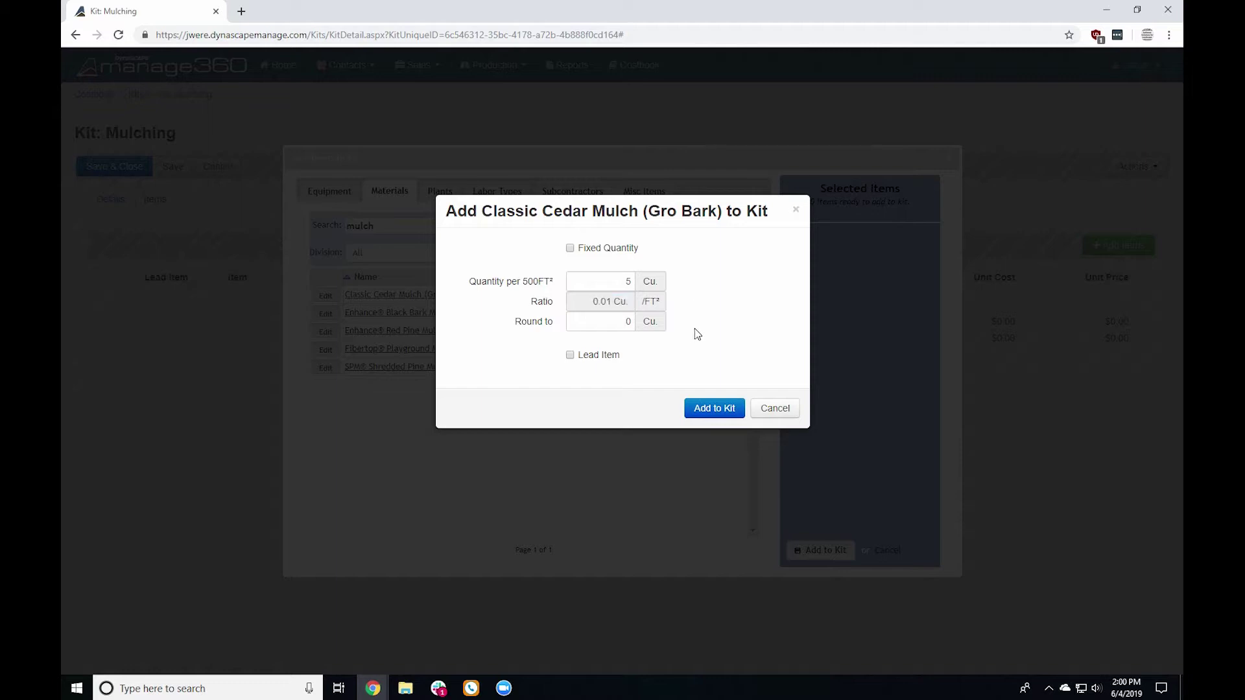
left_click(629, 278)
type("5")
Step: Set the cedar mulch's Round to value to 1 Cu. and examine its ratio per FT²
left_click(612, 322)
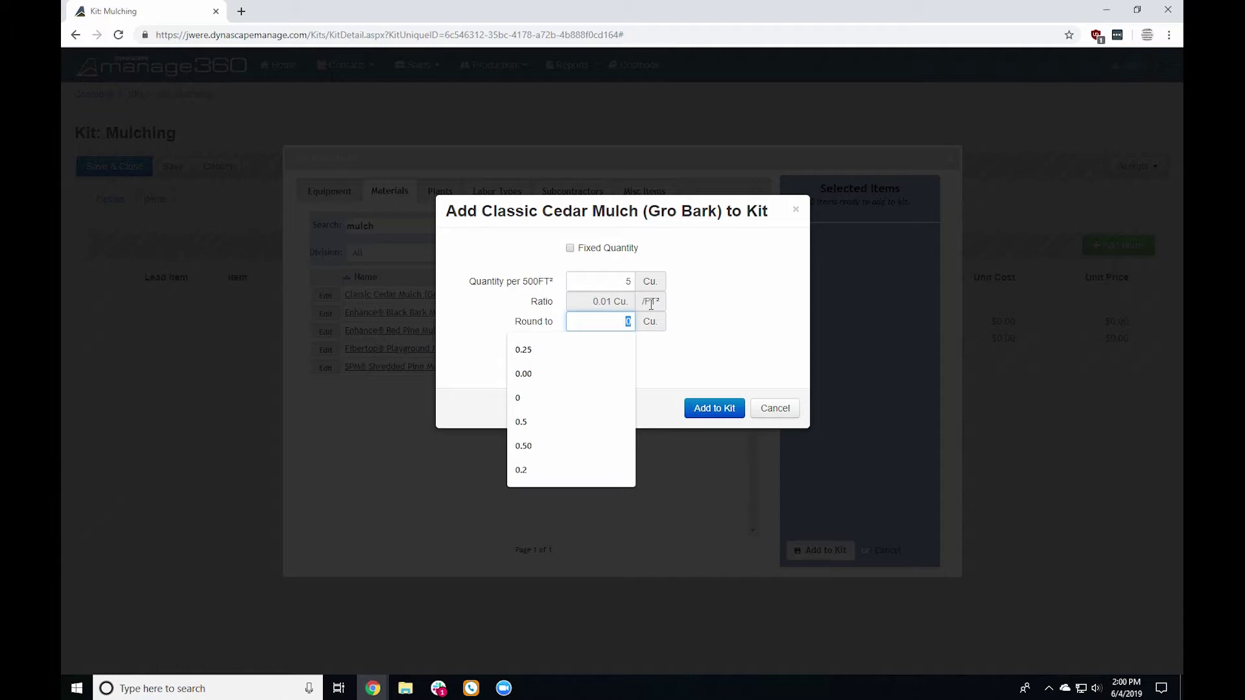
left_click_drag(592, 302, 641, 299)
left_click(620, 322)
type("1")
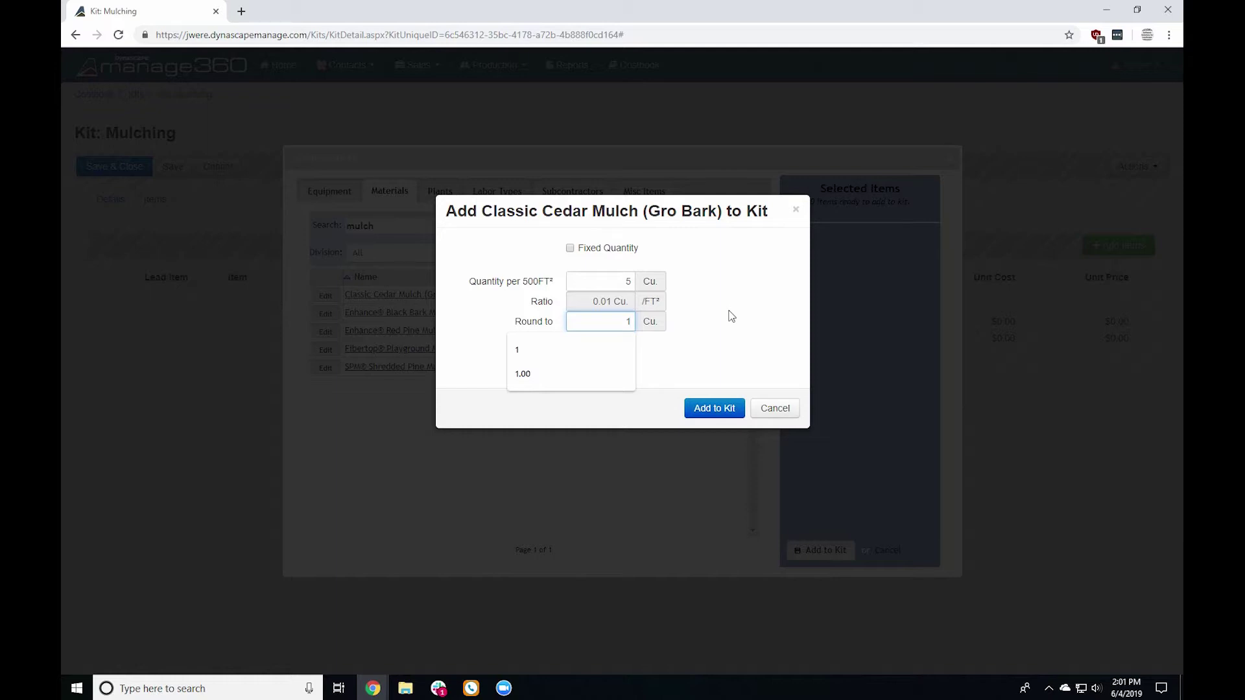
left_click(589, 301)
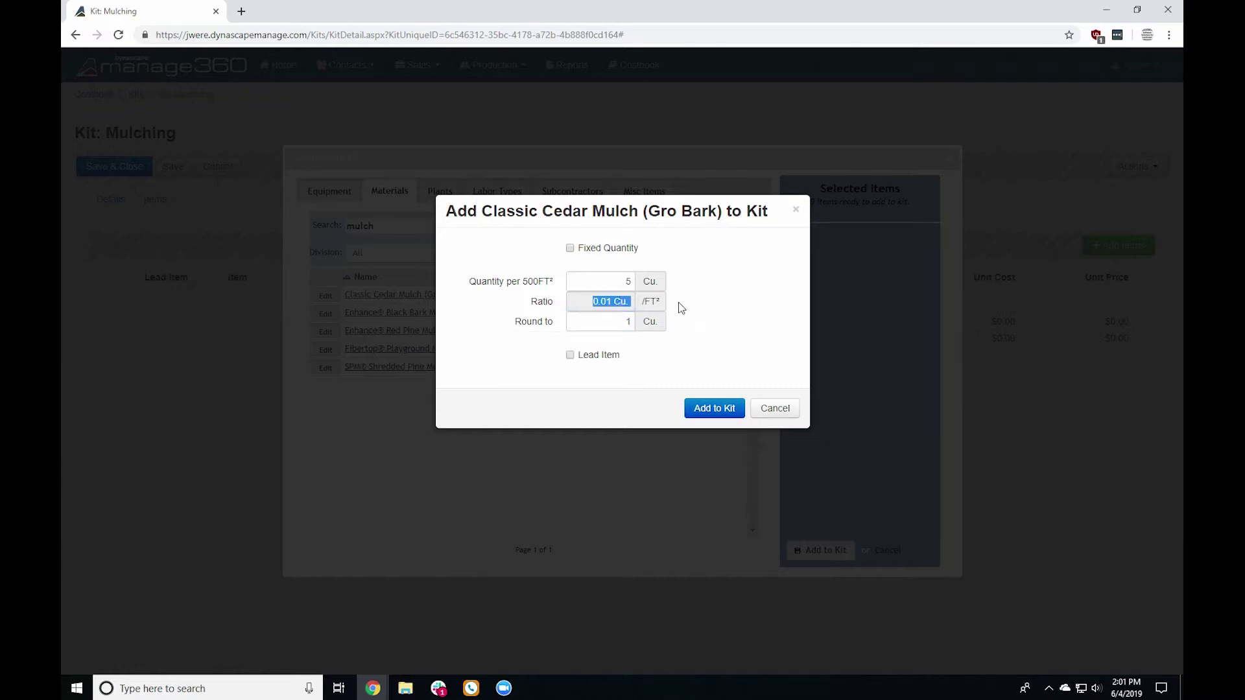
Step: Set the cedar mulch's Round to value to 0.25 Cu
left_click(603, 322)
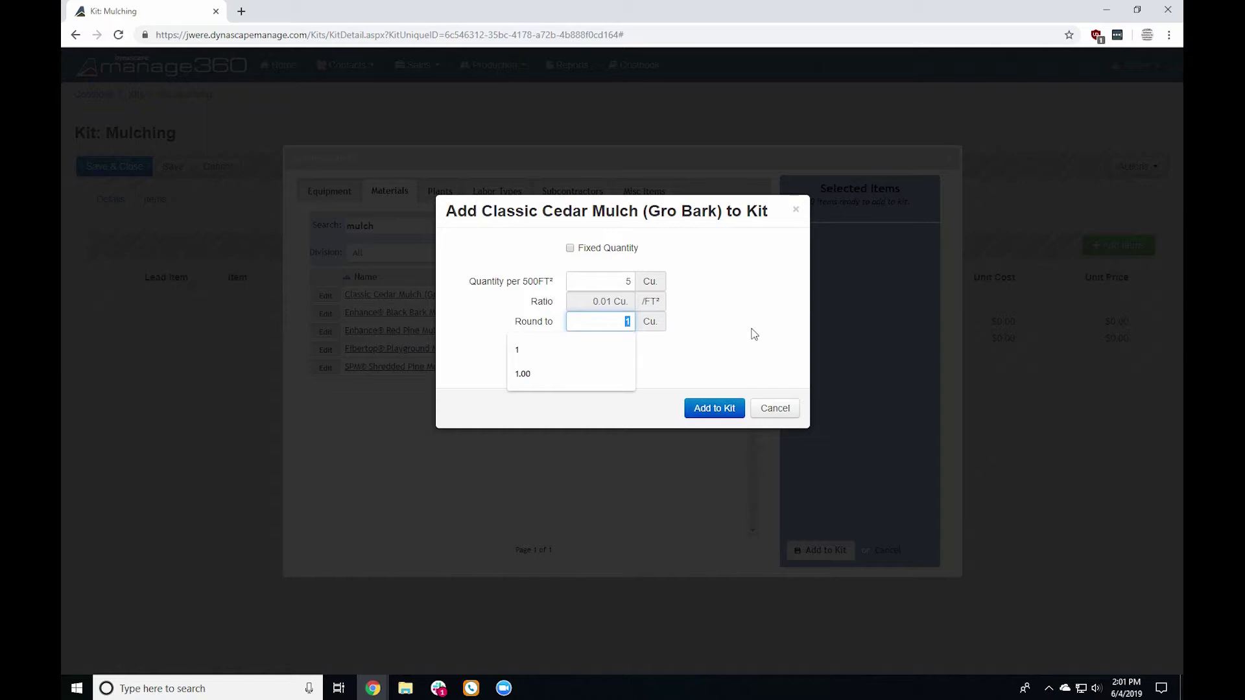
type(".5")
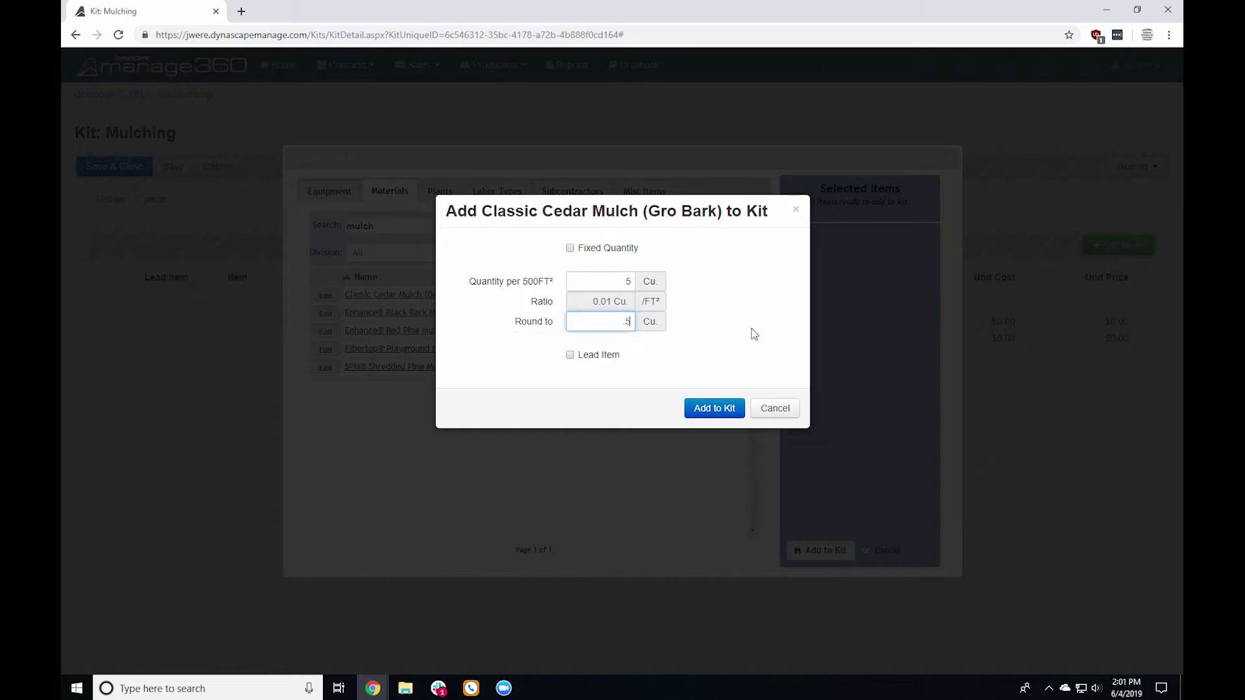
type("2")
key("BackSpace")
key("BackSpace")
type("25")
Step: Mark the Classic Cedar Mulch as the lead item and add it to the items selected for the kit
left_click(656, 382)
left_click_drag(498, 212, 639, 220)
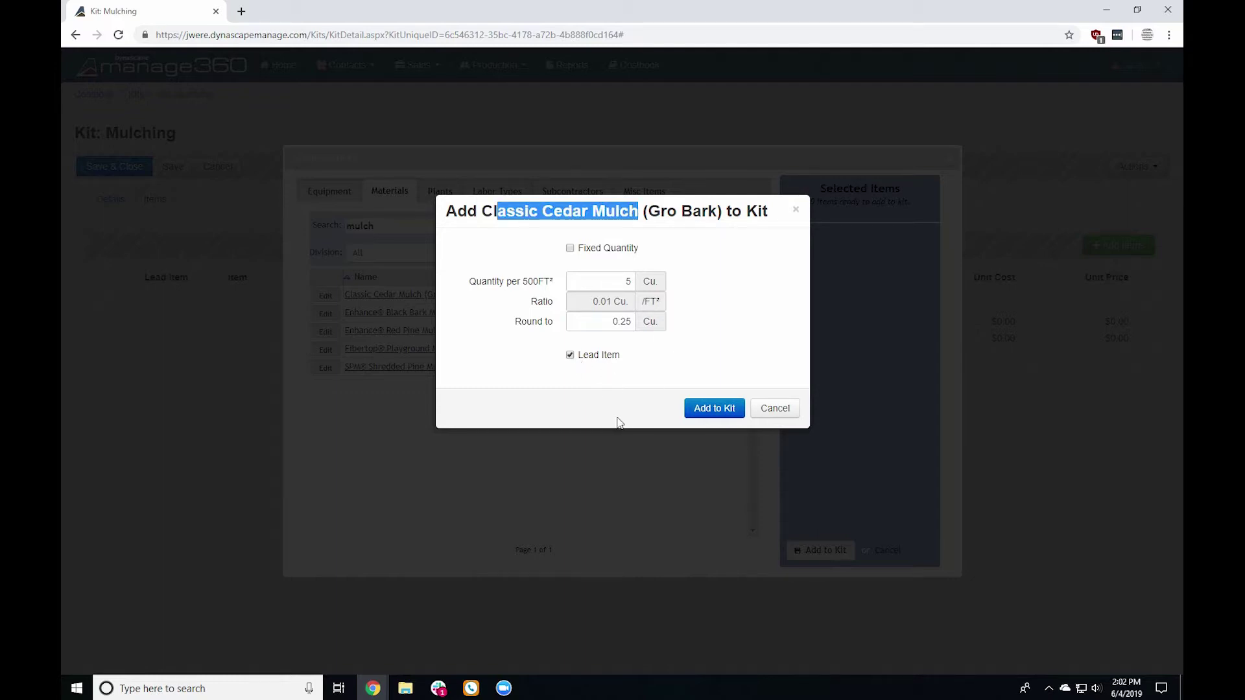
left_click(712, 410)
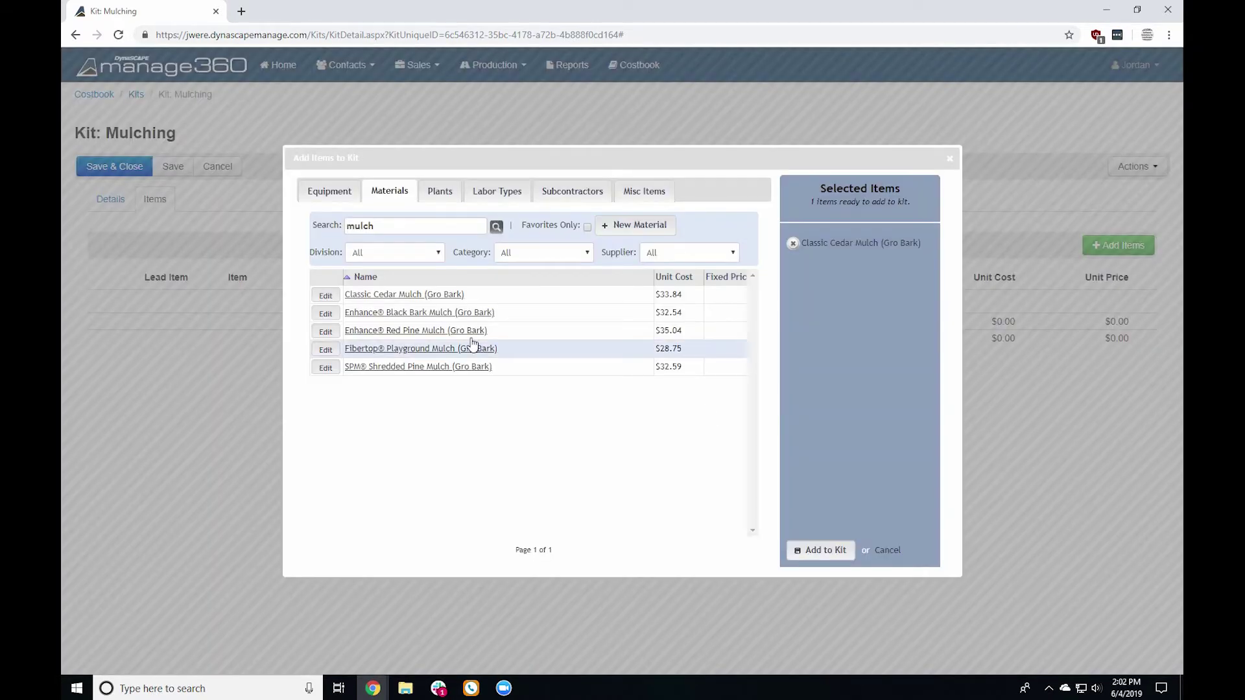
Step: Select Enhance® Black Bark Mulch (Gro Bark) for the kit as a lead item with 5 Cu. per 500 FT², rounded to 0.25 Cu
left_click(413, 314)
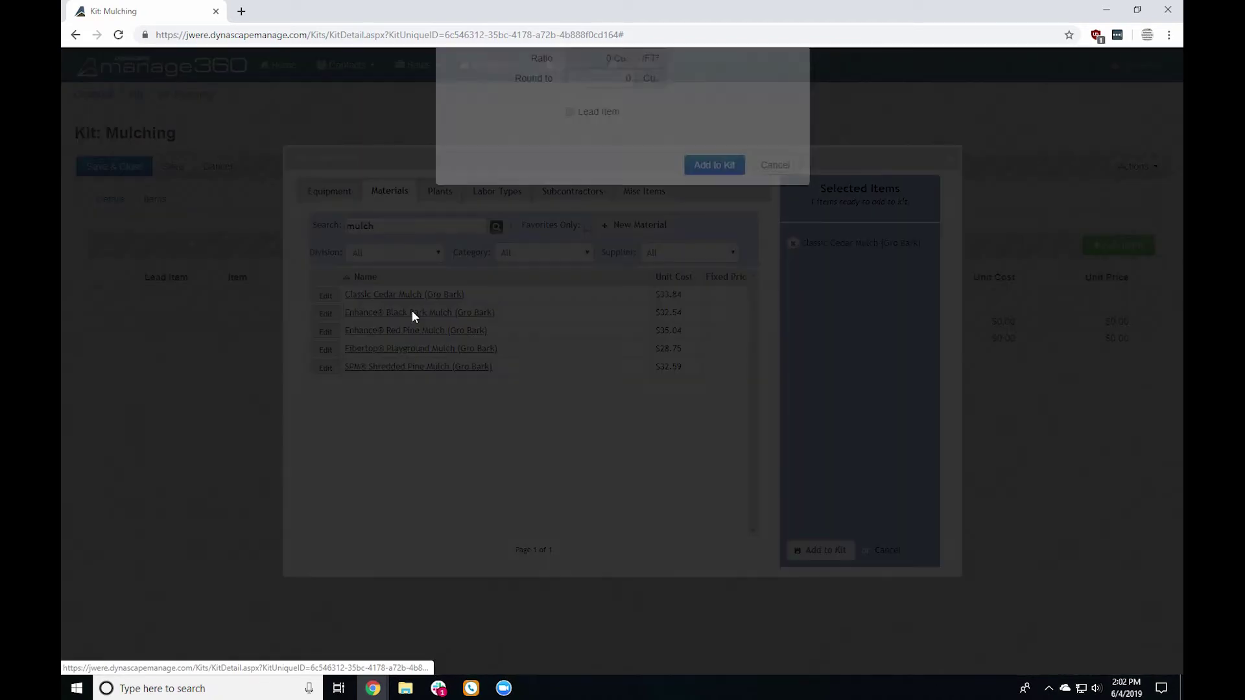
left_click(592, 301)
type("5")
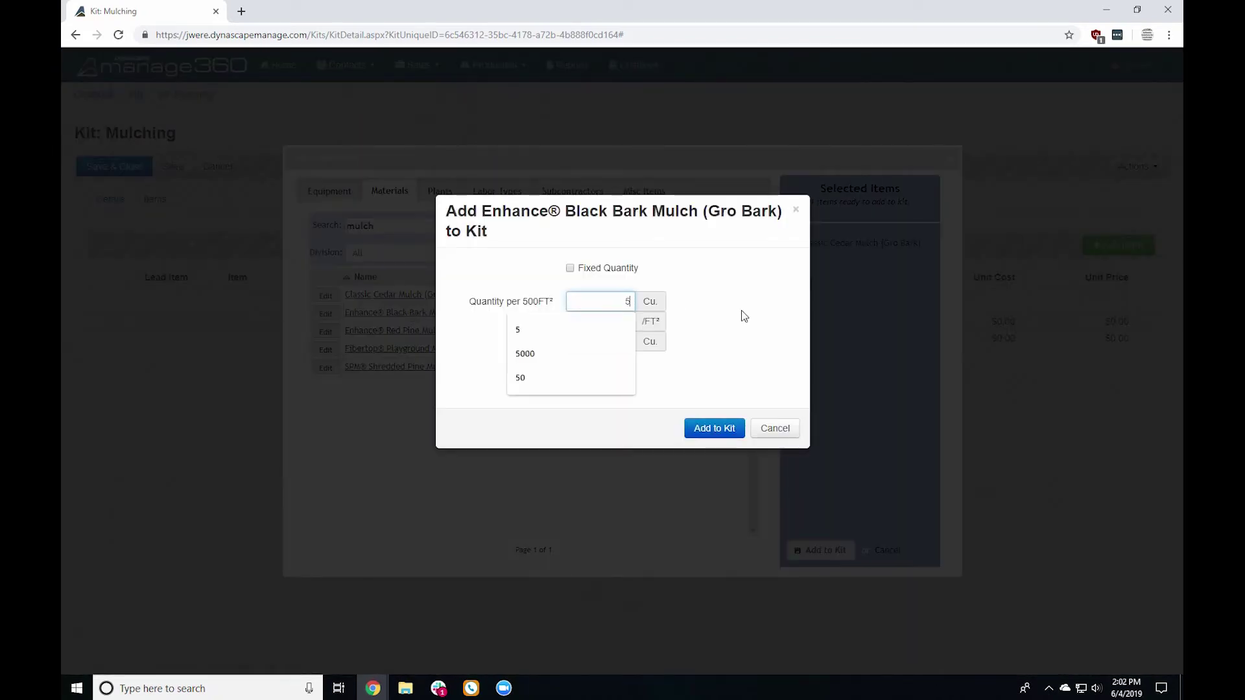
key("Tab")
type(".25")
left_click(681, 331)
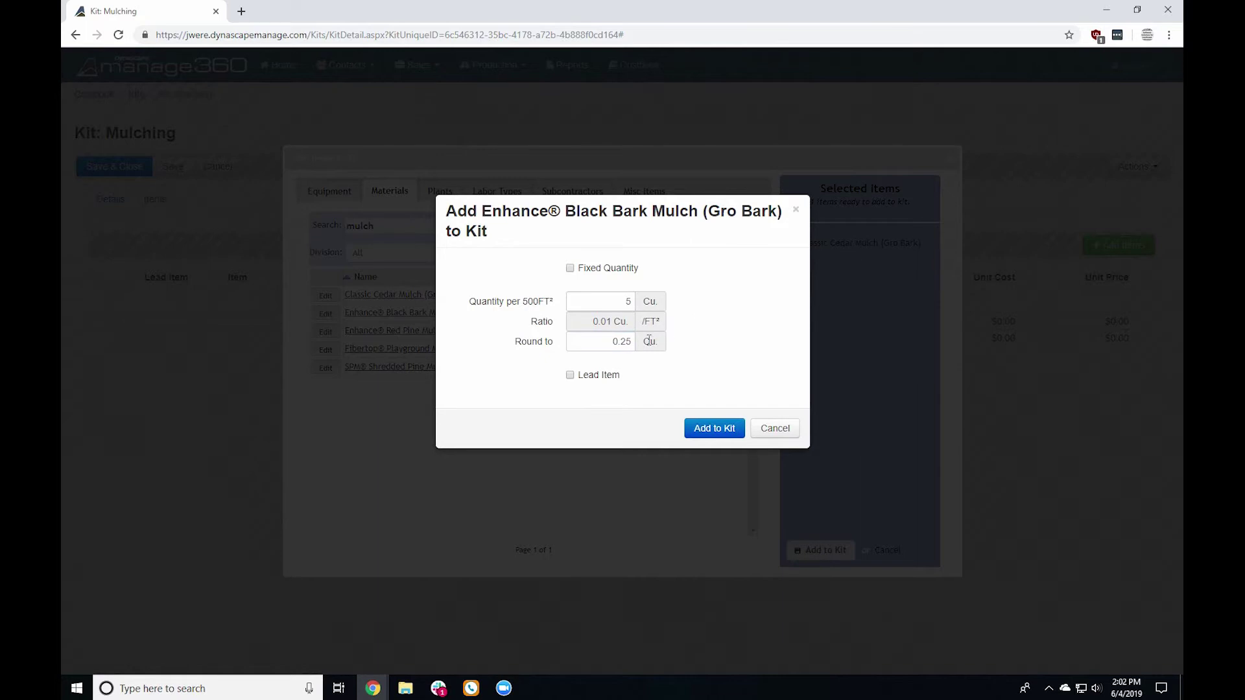
left_click(704, 432)
Step: Select Enhance® Red Pine Mulch (Gro Bark) for the kit as a lead item with 5 Cu. per 500 FT², rounded to 0.25 Cu
left_click(470, 332)
left_click(616, 301)
type("5")
left_click(617, 341)
type(".25")
left_click(613, 378)
left_click(713, 430)
Step: Select Fibertop® Playground Mulch (Gro Bark) for the kit as a lead item with 5 Cu. per 500 FT², rounded to 0.25 Cu
left_click(449, 349)
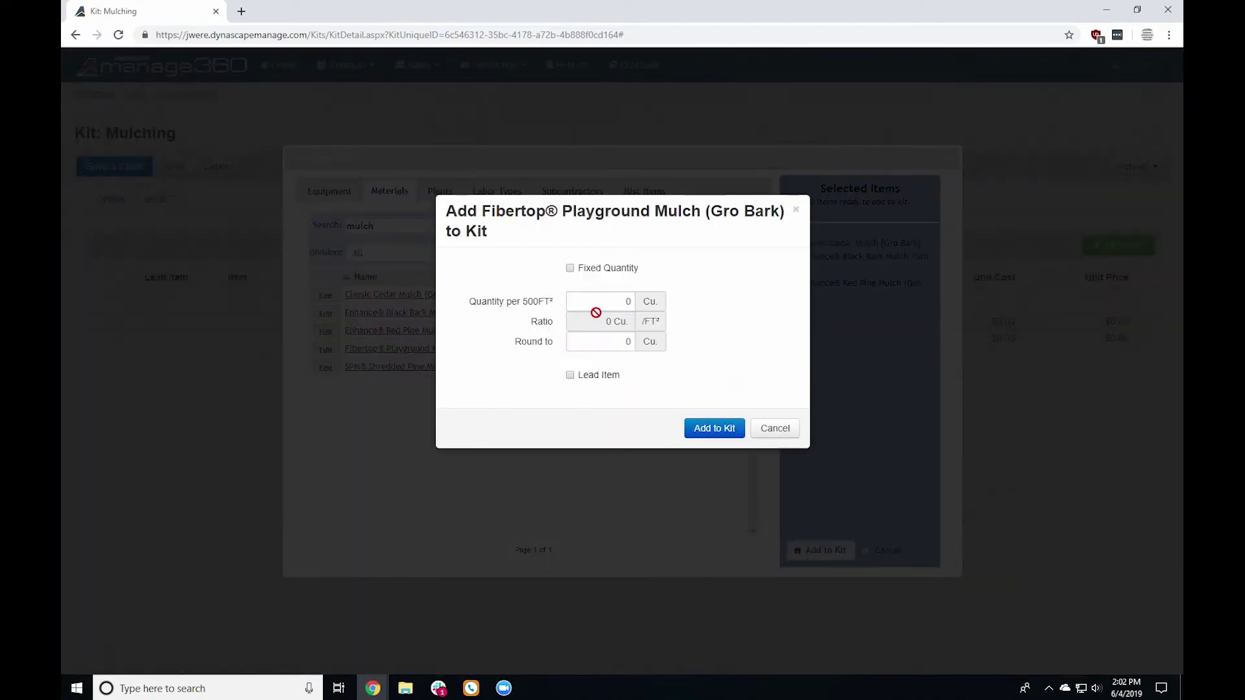
left_click(650, 302)
type("5")
key("Tab")
type(".25")
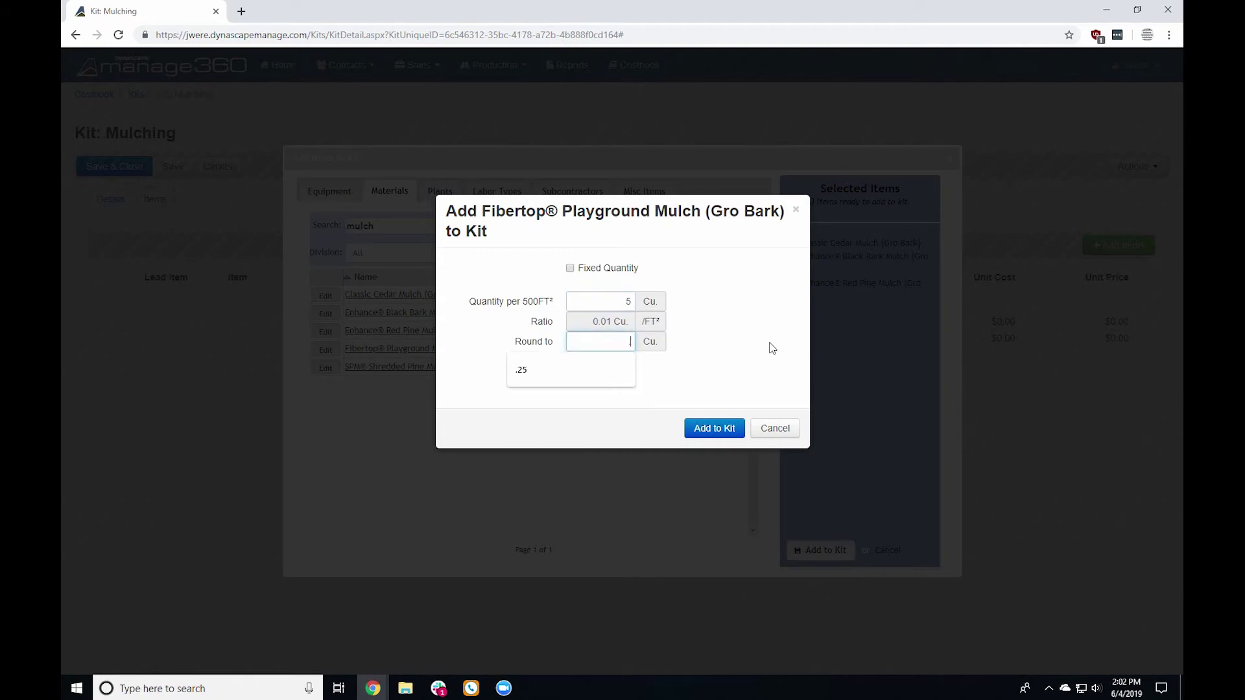
left_click(584, 377)
left_click(714, 430)
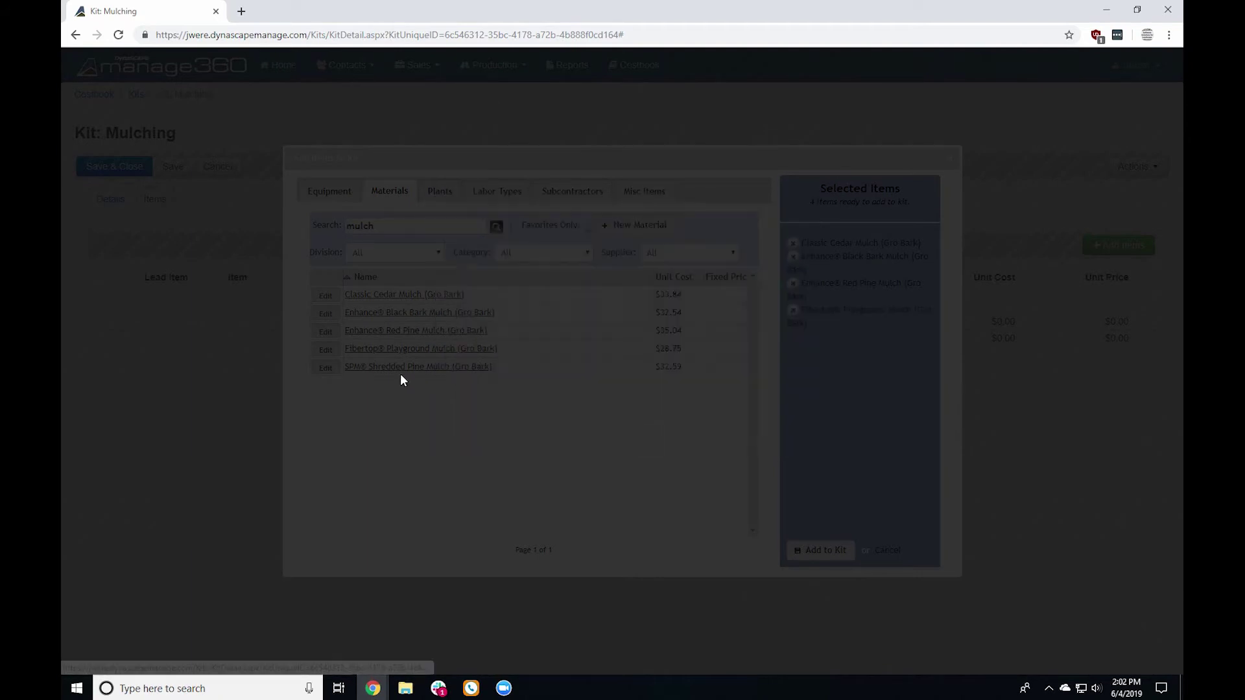
Step: Select SPM® Shredded Pine Mulch as a lead item with 5 Cu. per 500 FT², rounded to 0.25 Cu., and add all selected mulches to the kit
left_click(402, 368)
left_click(598, 303)
type("5")
key("Tab")
type(".25")
left_click(570, 375)
left_click(714, 428)
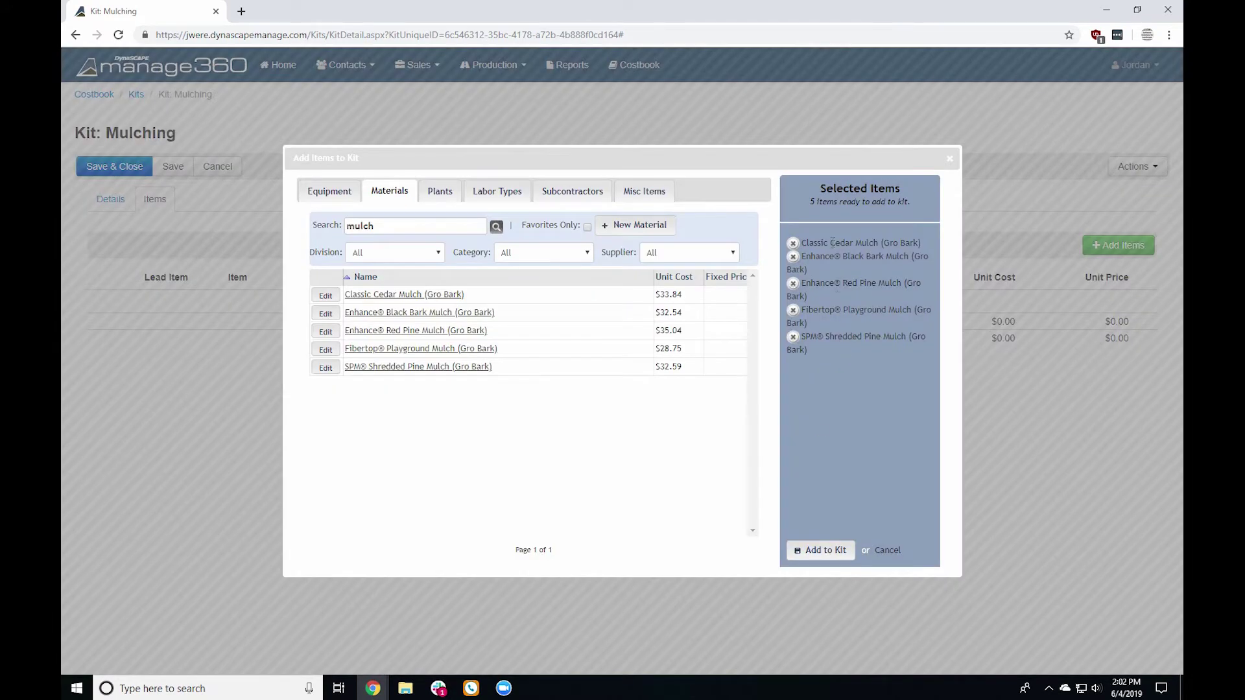
left_click(814, 555)
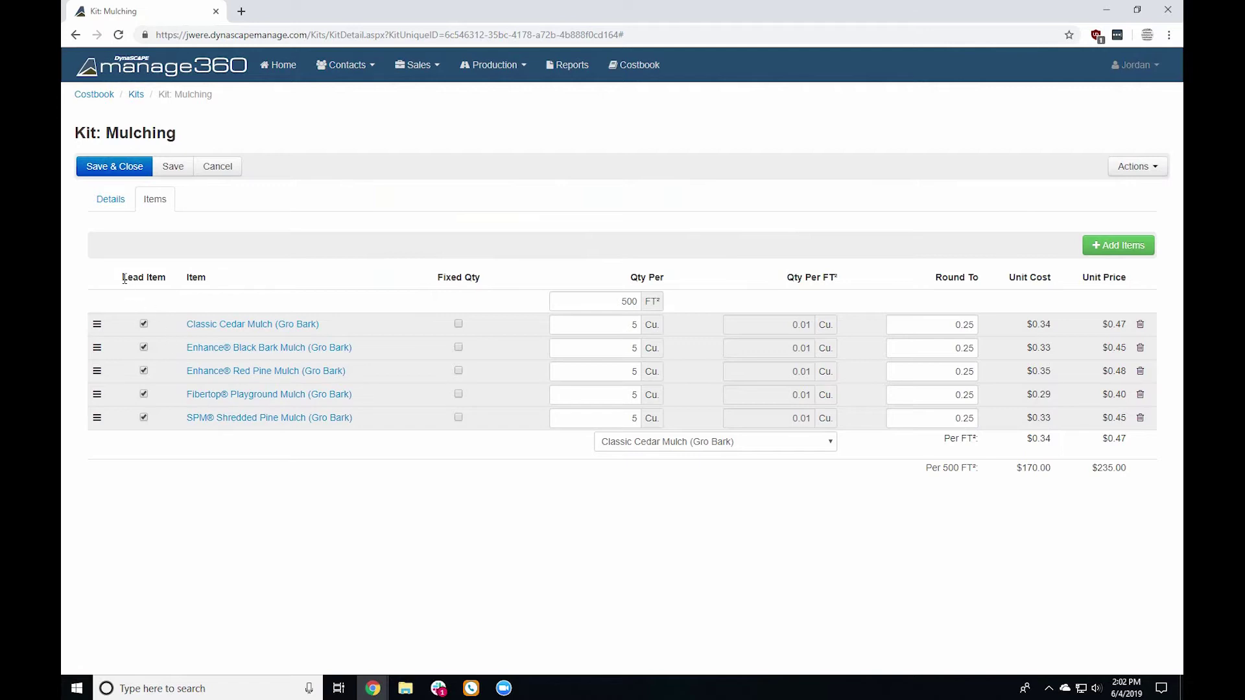
Step: Remove the lead item mark from Classic Cedar Mulch in the kit's item list and restore it
left_click_drag(120, 278, 166, 280)
left_click(144, 325)
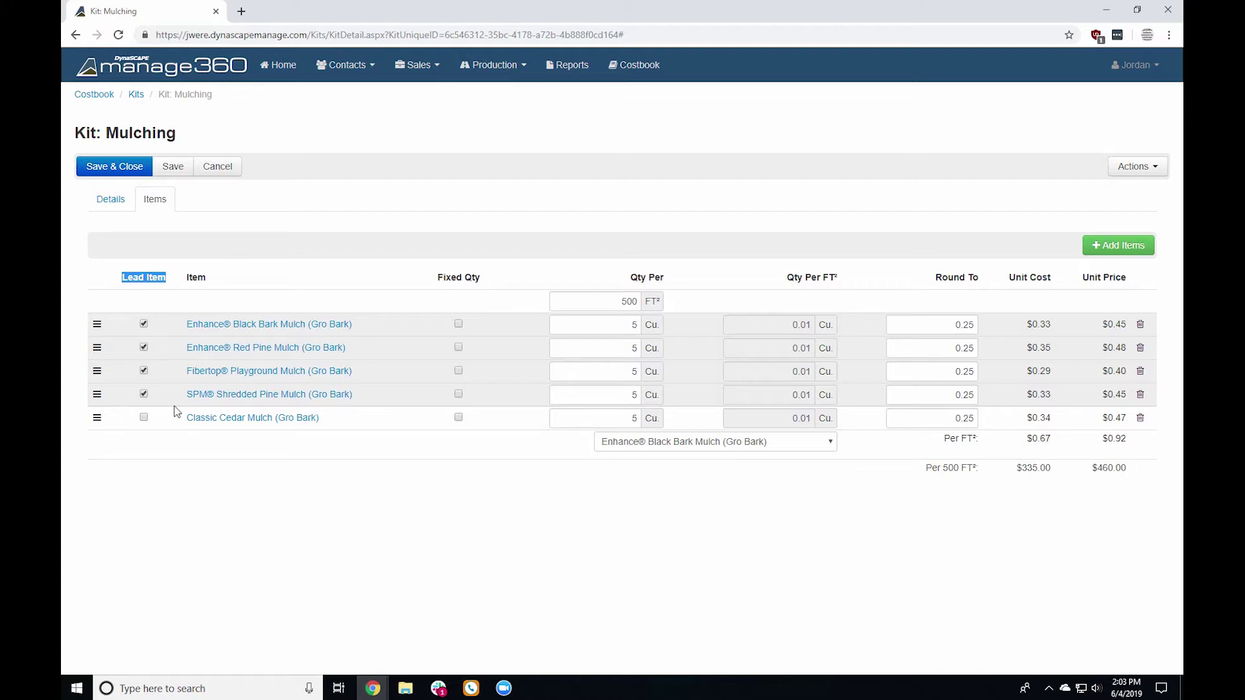
left_click(144, 418)
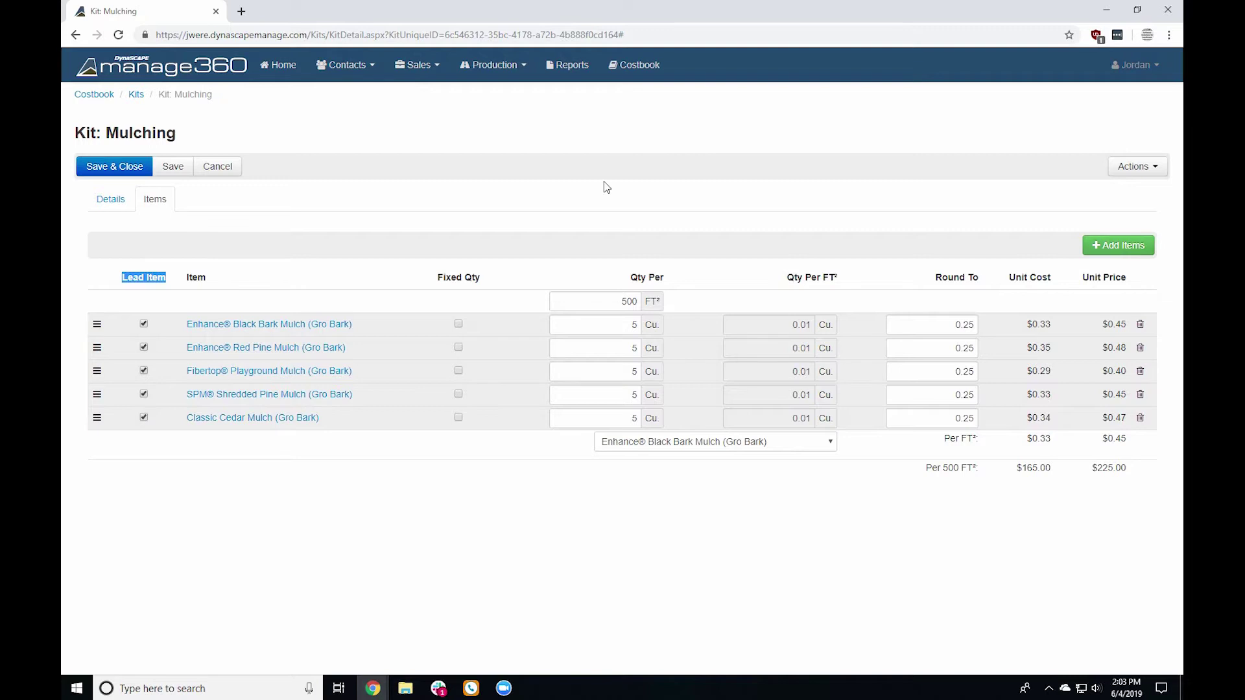
Step: Choose the Landscape Labor labor type for the kit and set its quantity per 500 FT² to 2.35 HR
left_click(1107, 249)
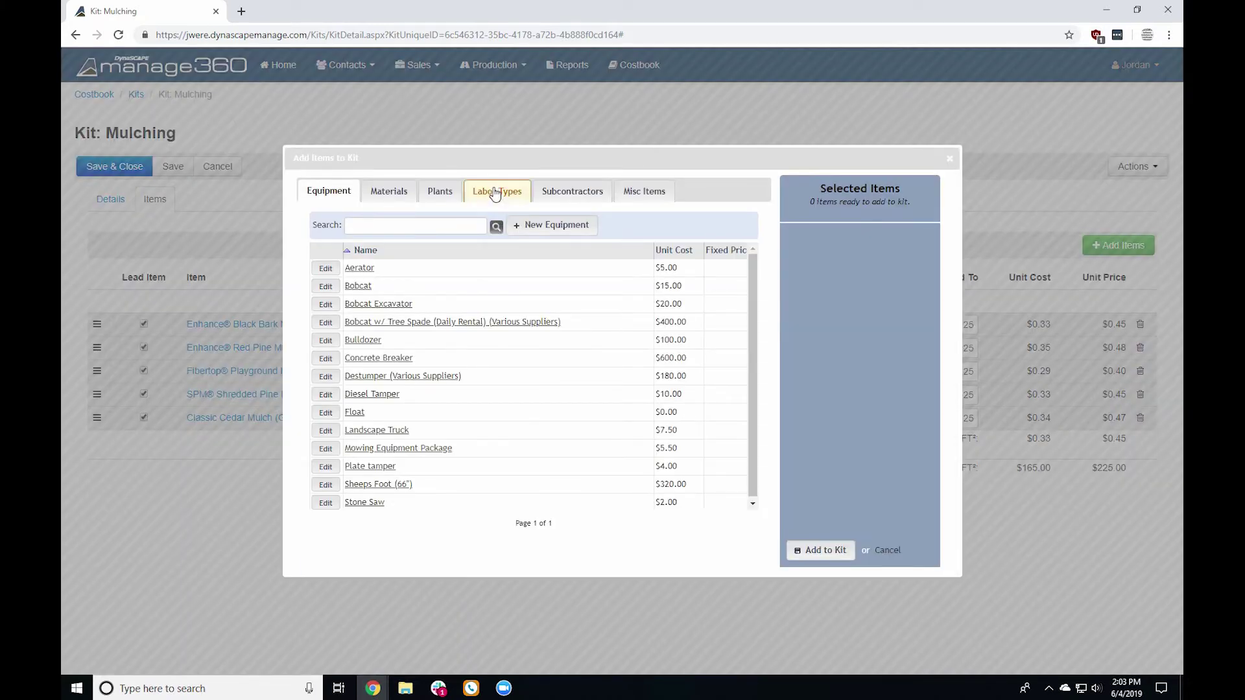
left_click(495, 192)
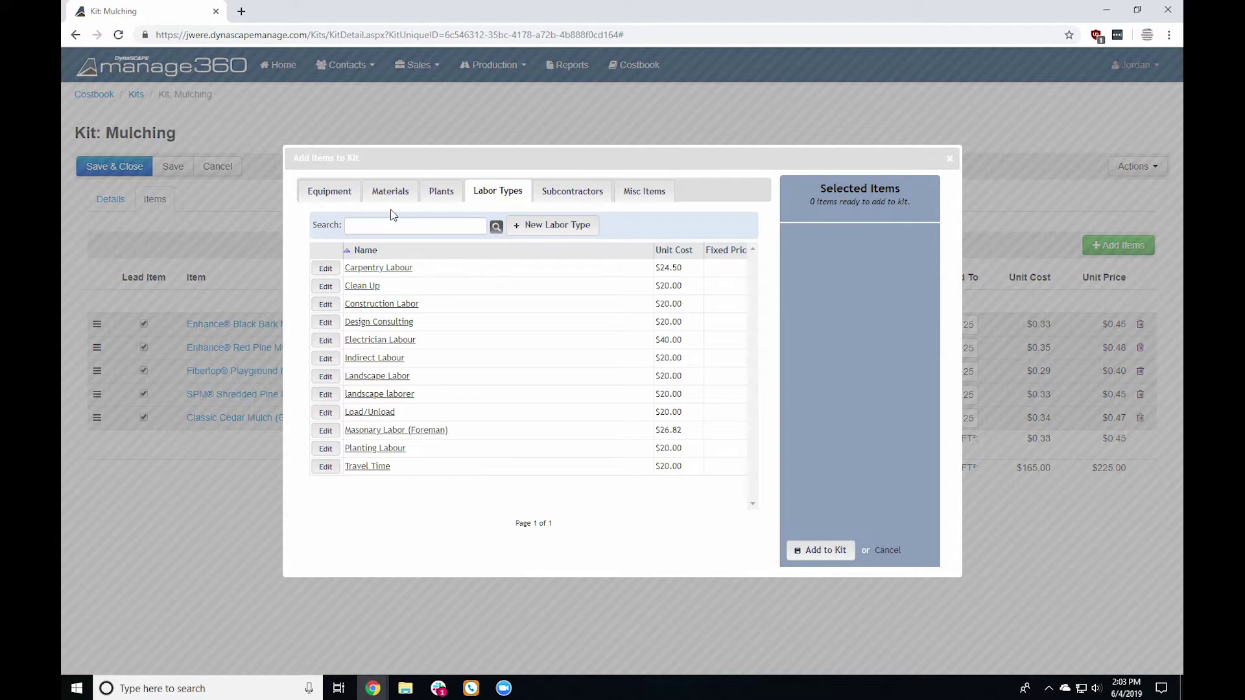
left_click(396, 377)
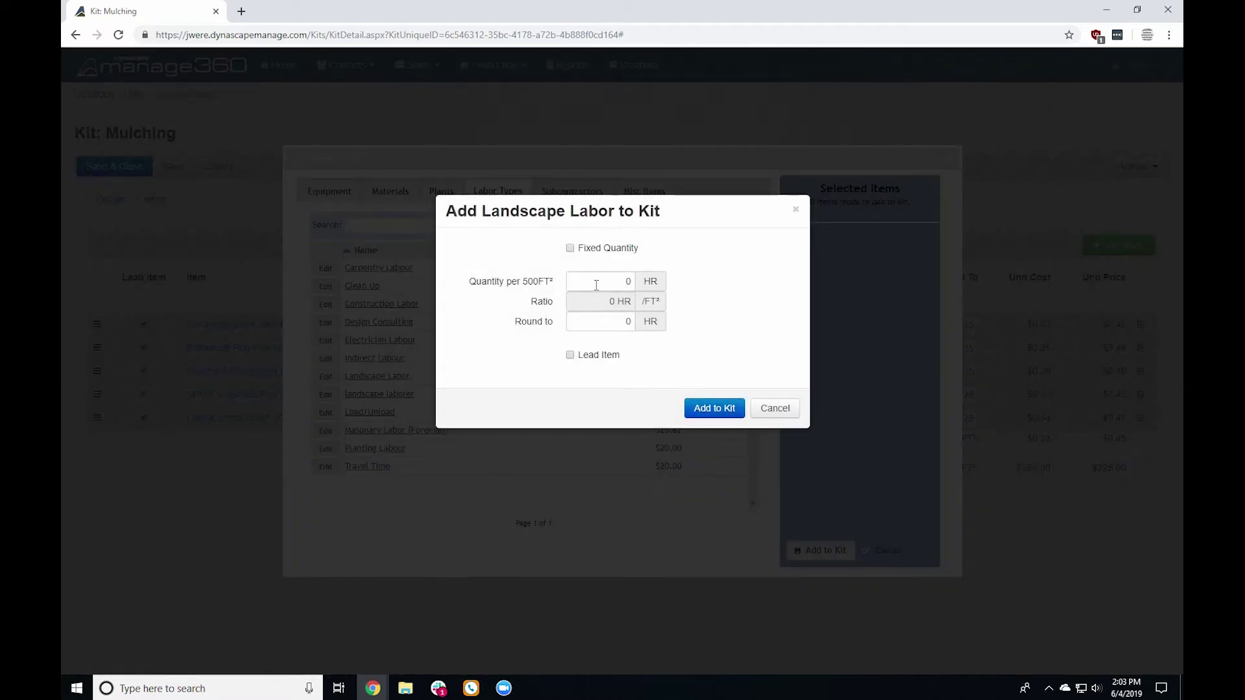
left_click(596, 285)
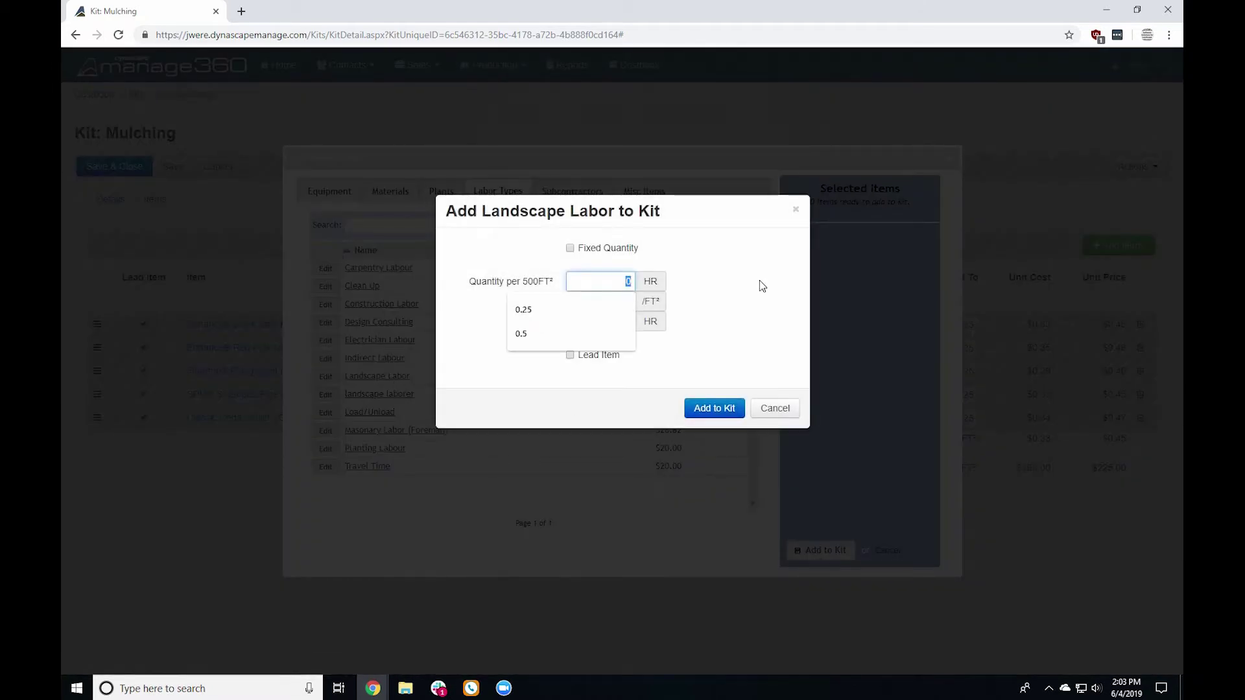
type("2")
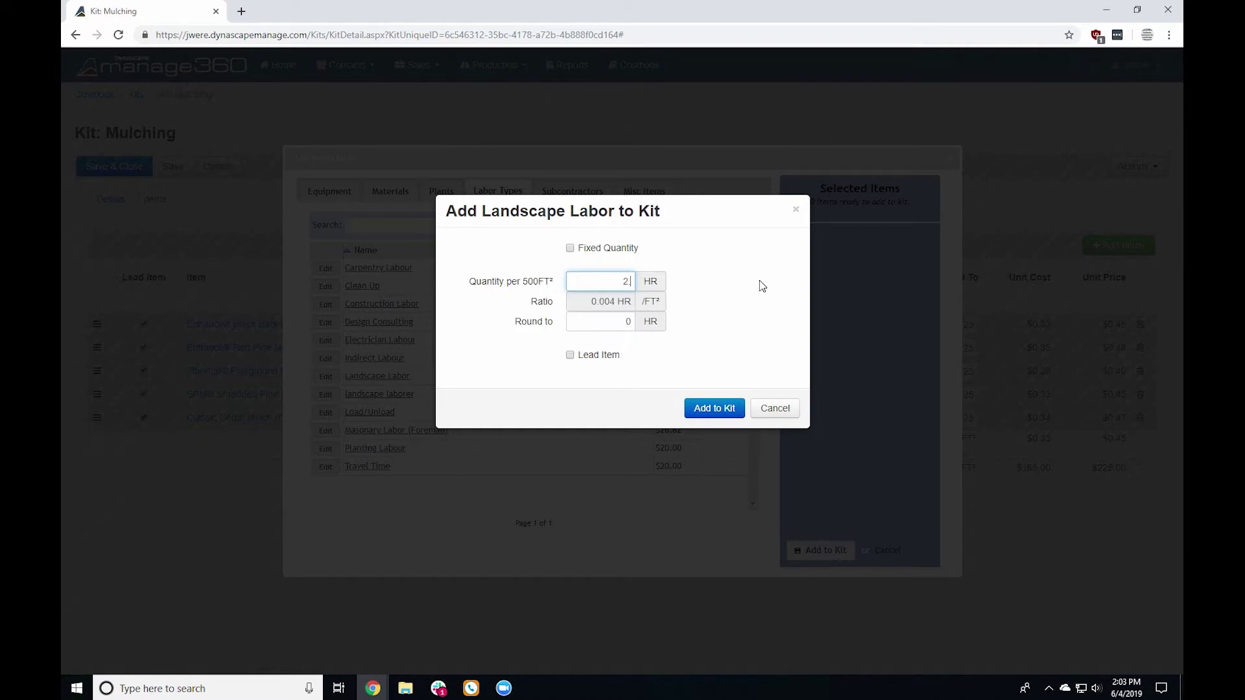
type(".35")
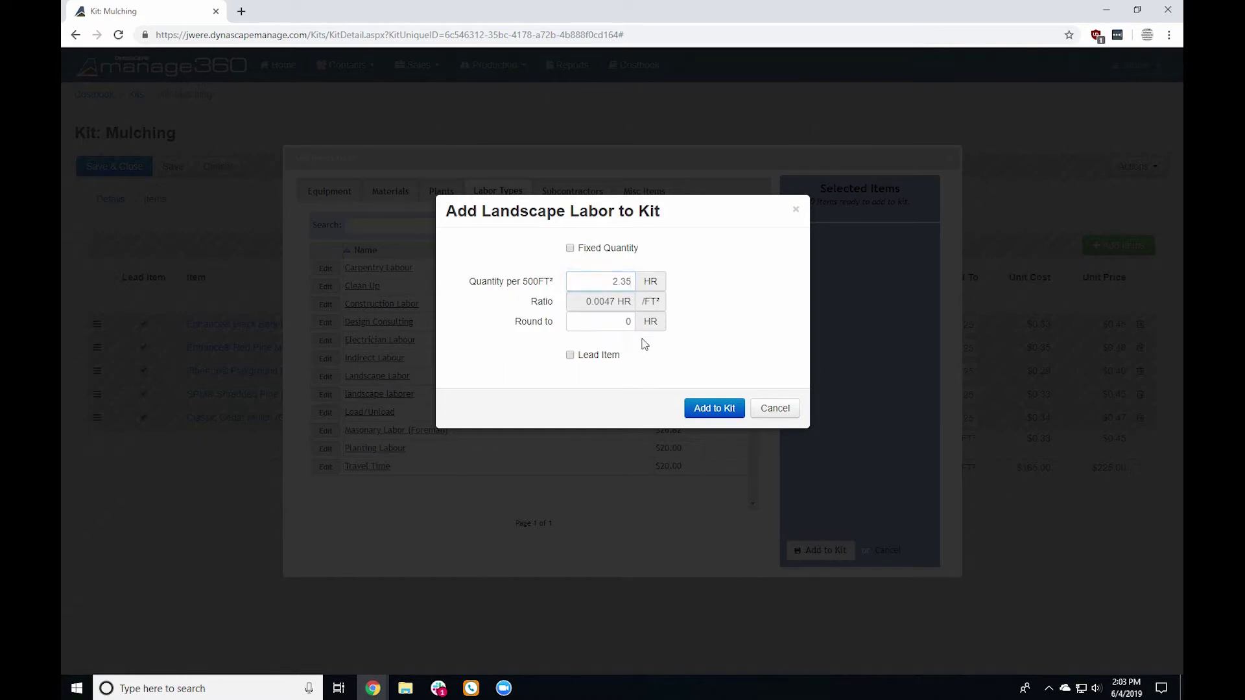
Step: Set Landscape Labor's Round to value to 0.25 HR, examine its ratio and add it to the selected items
left_click(625, 321)
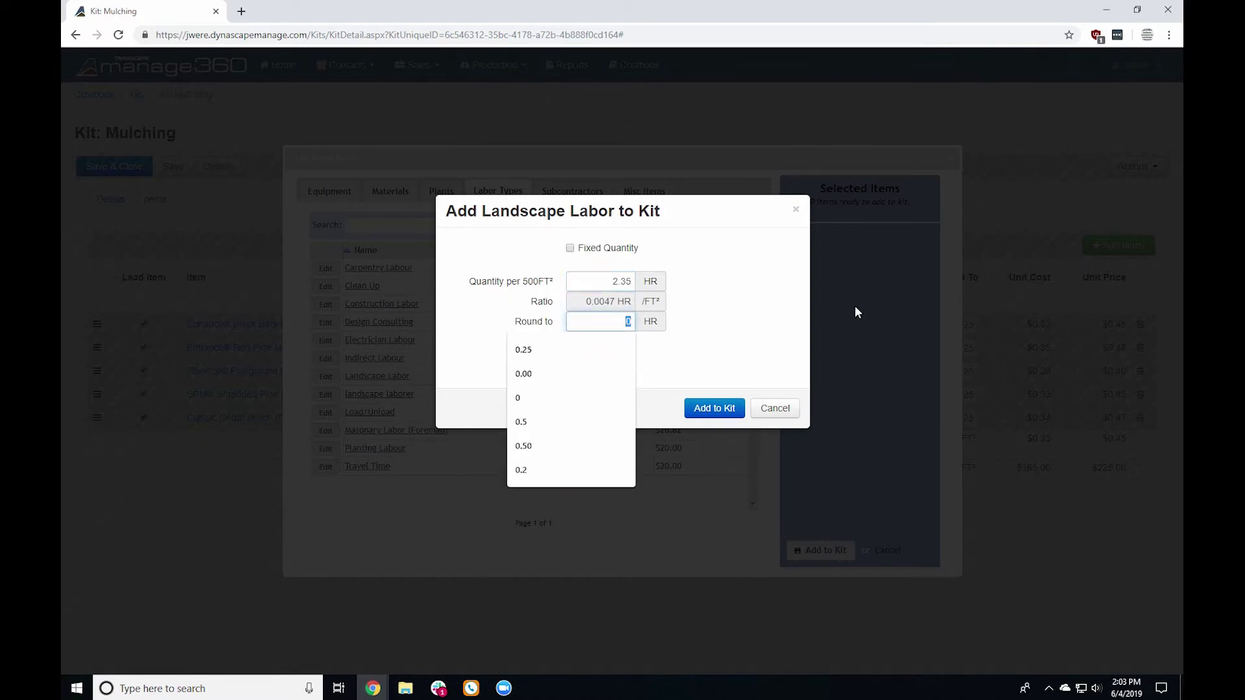
type(".25")
left_click(752, 345)
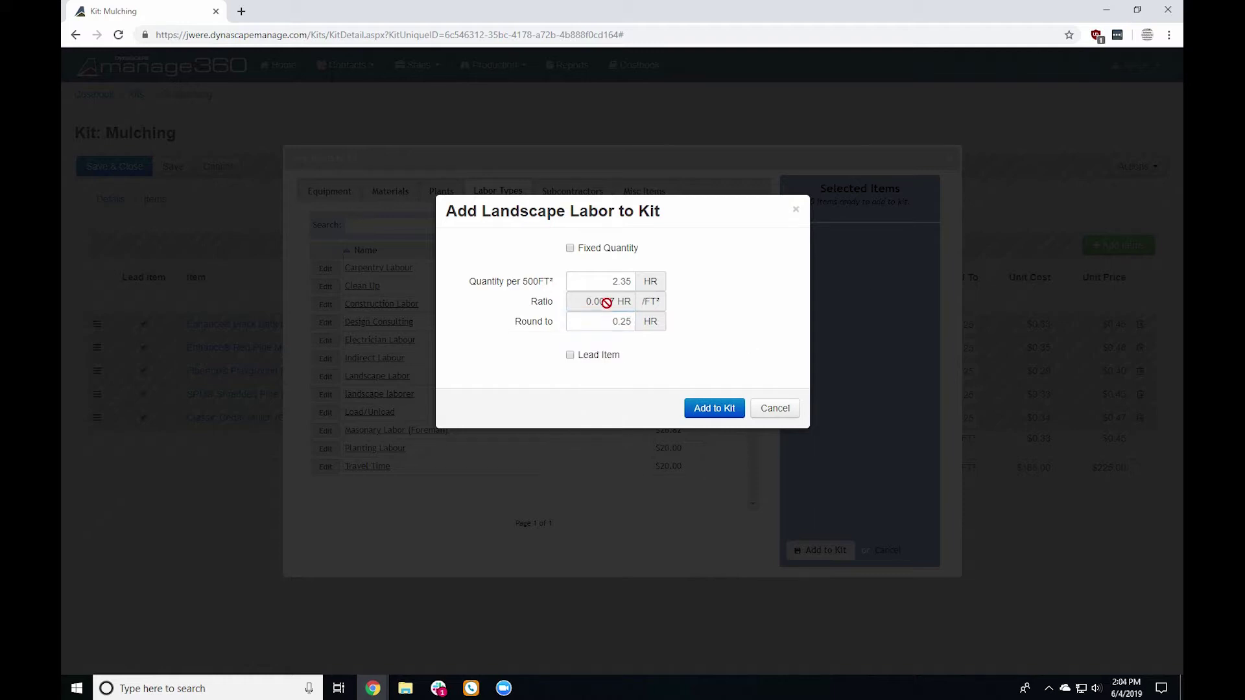
left_click_drag(600, 302, 631, 302)
left_click(645, 389)
left_click(699, 407)
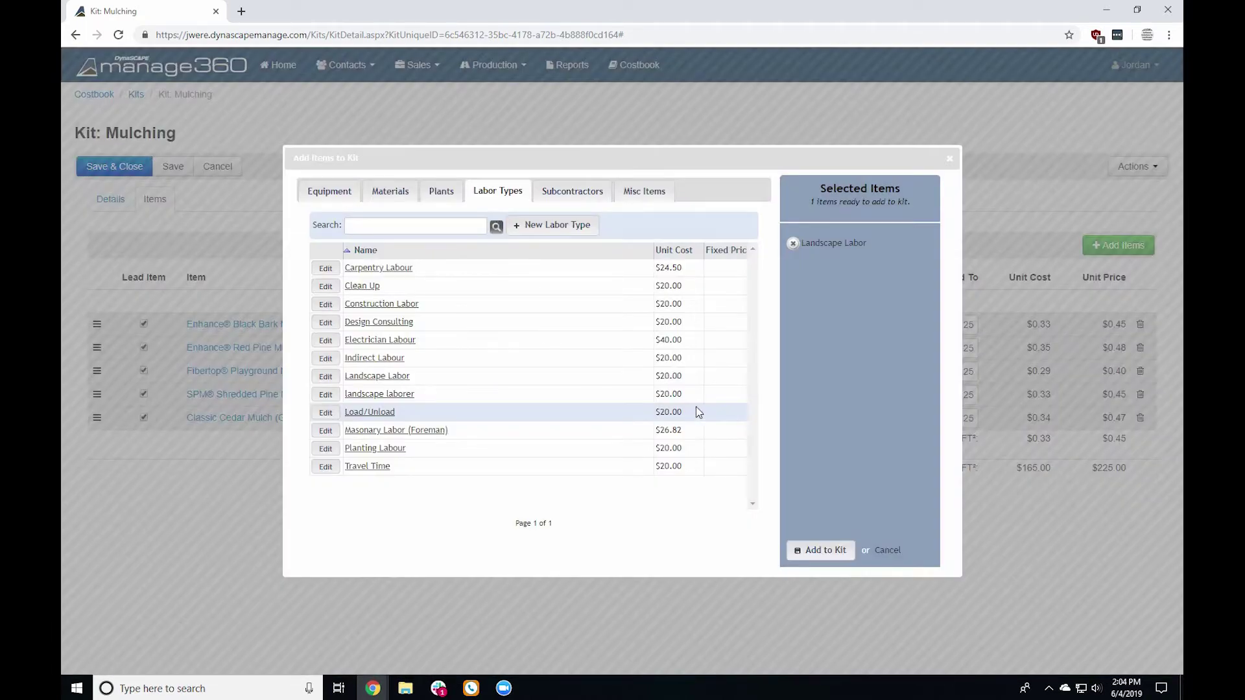
Step: Select the Landscape Truck equipment with a fixed quantity of 1 Day and add the selected labor and truck to the kit
left_click(324, 198)
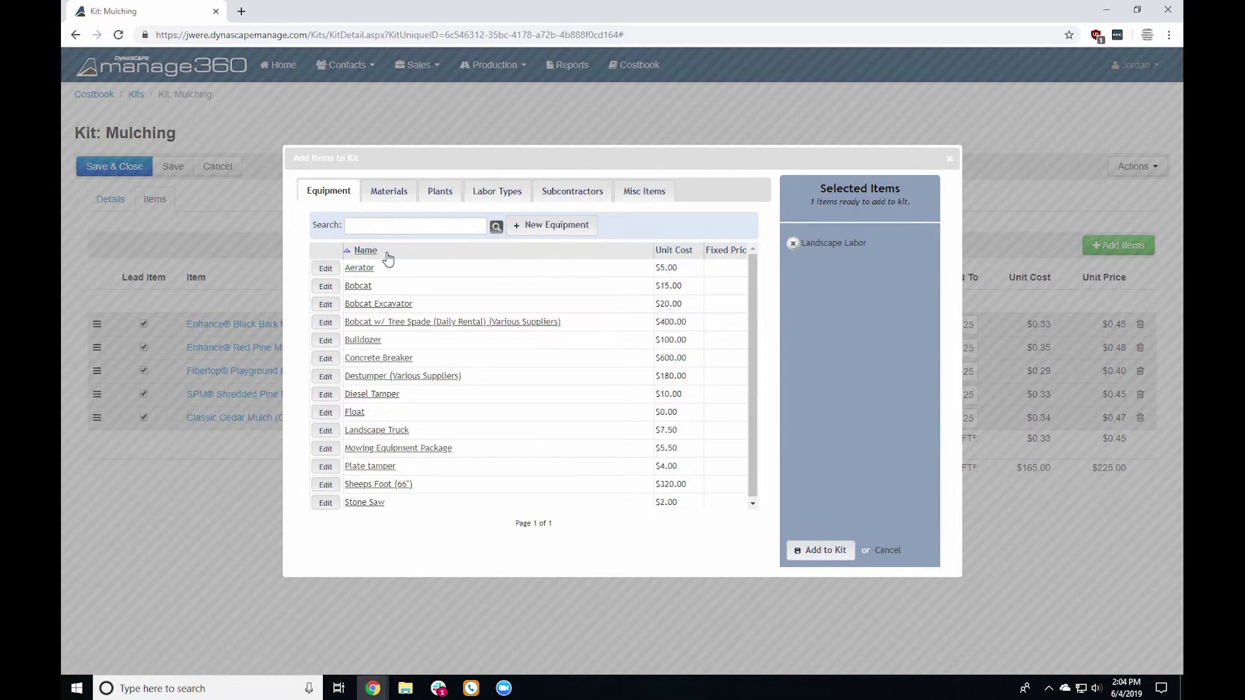
left_click(388, 432)
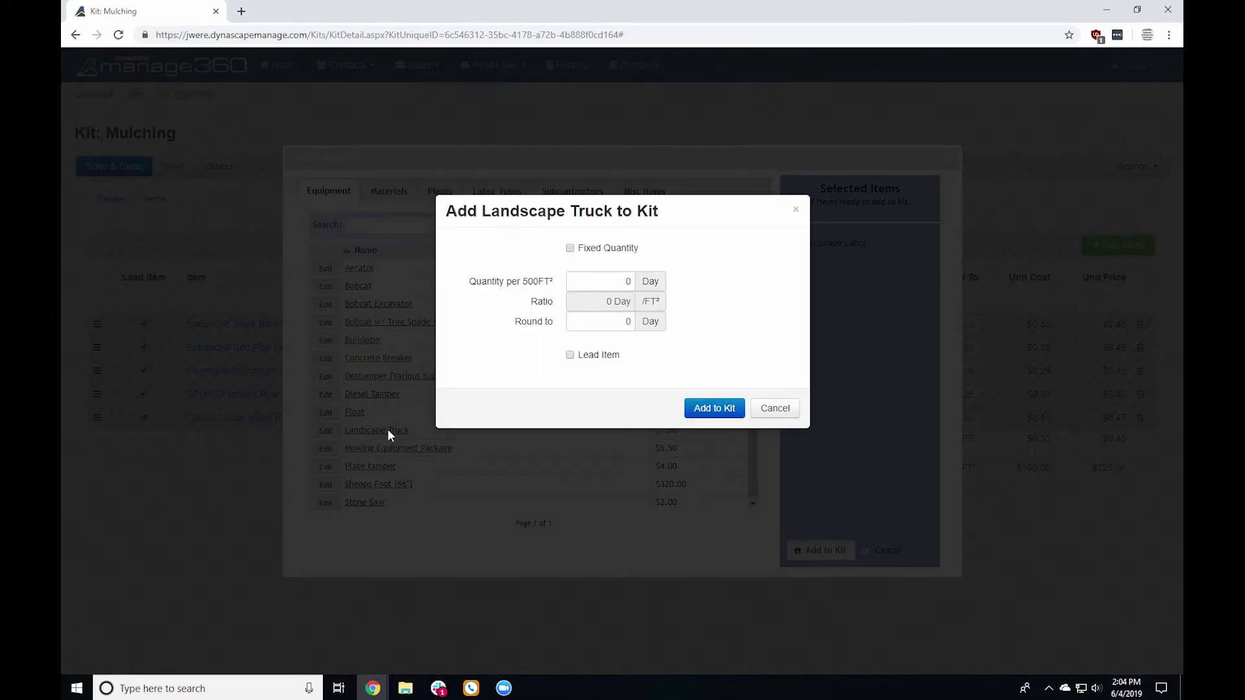
left_click(570, 250)
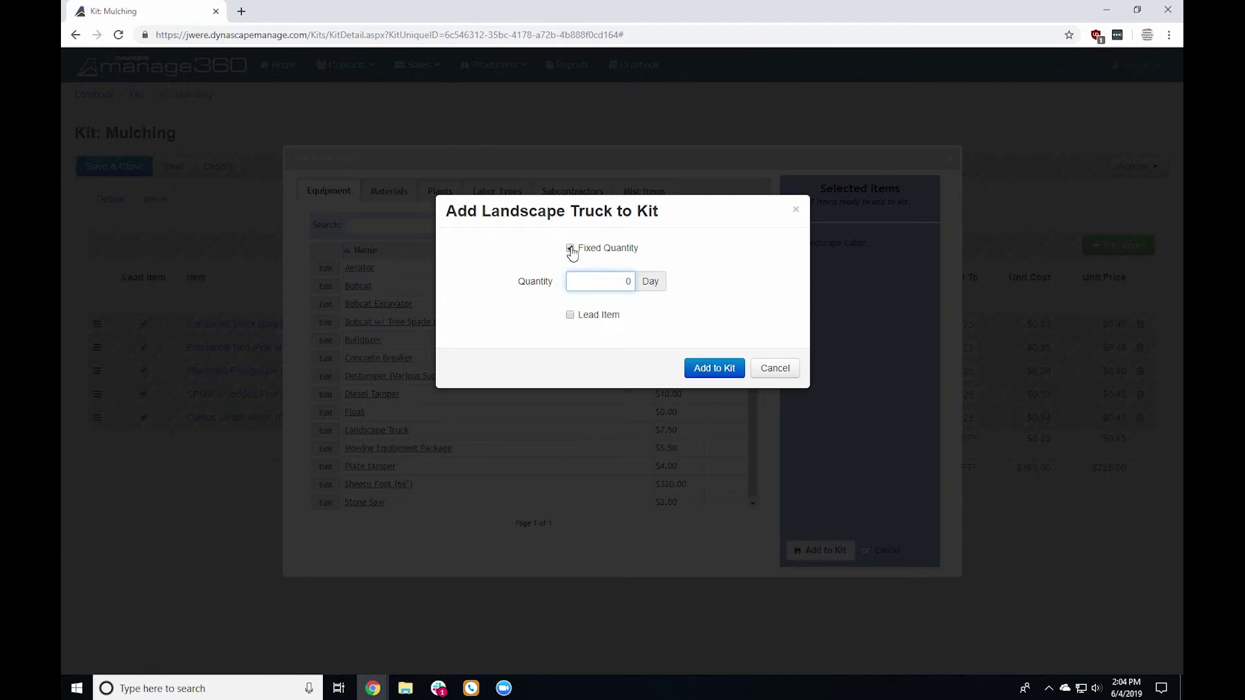
left_click_drag(619, 282, 739, 294)
type("1")
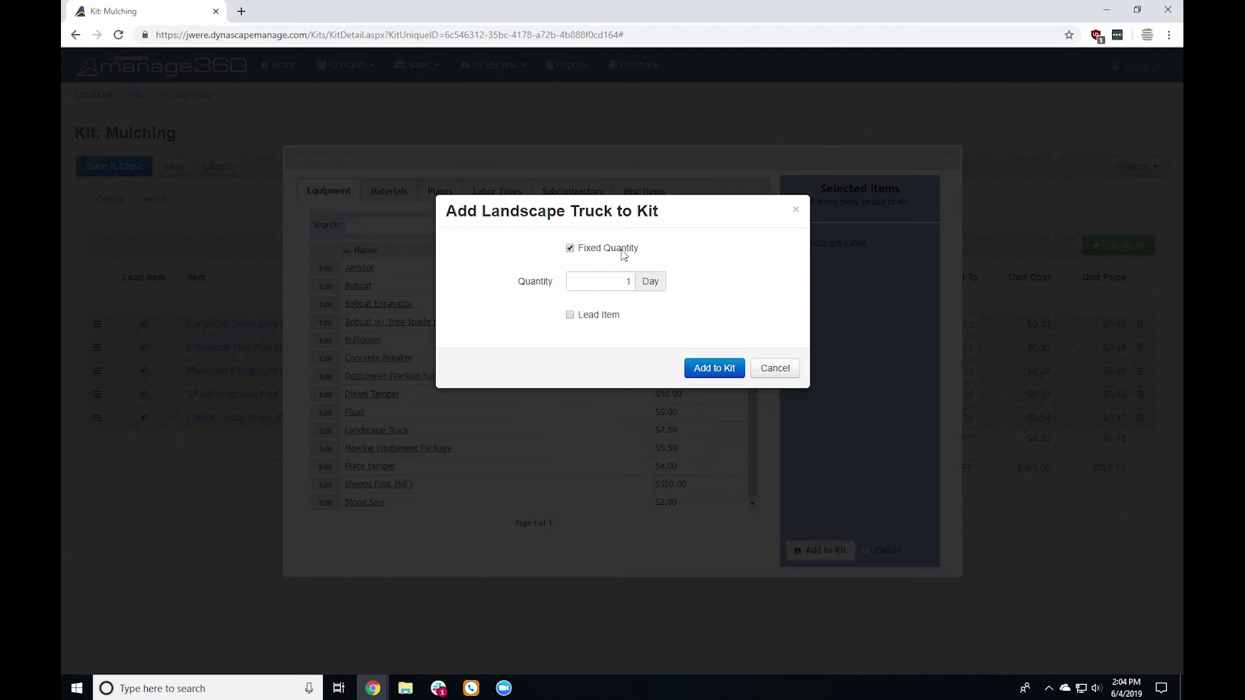
left_click(710, 370)
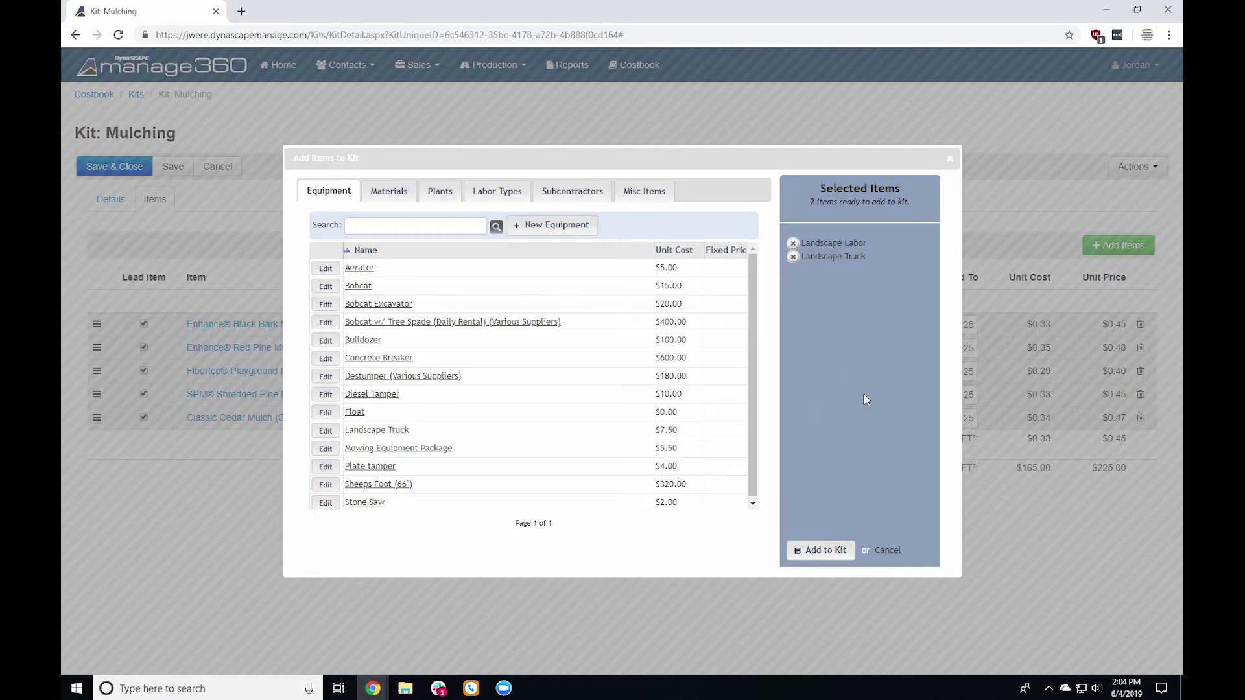
left_click(833, 557)
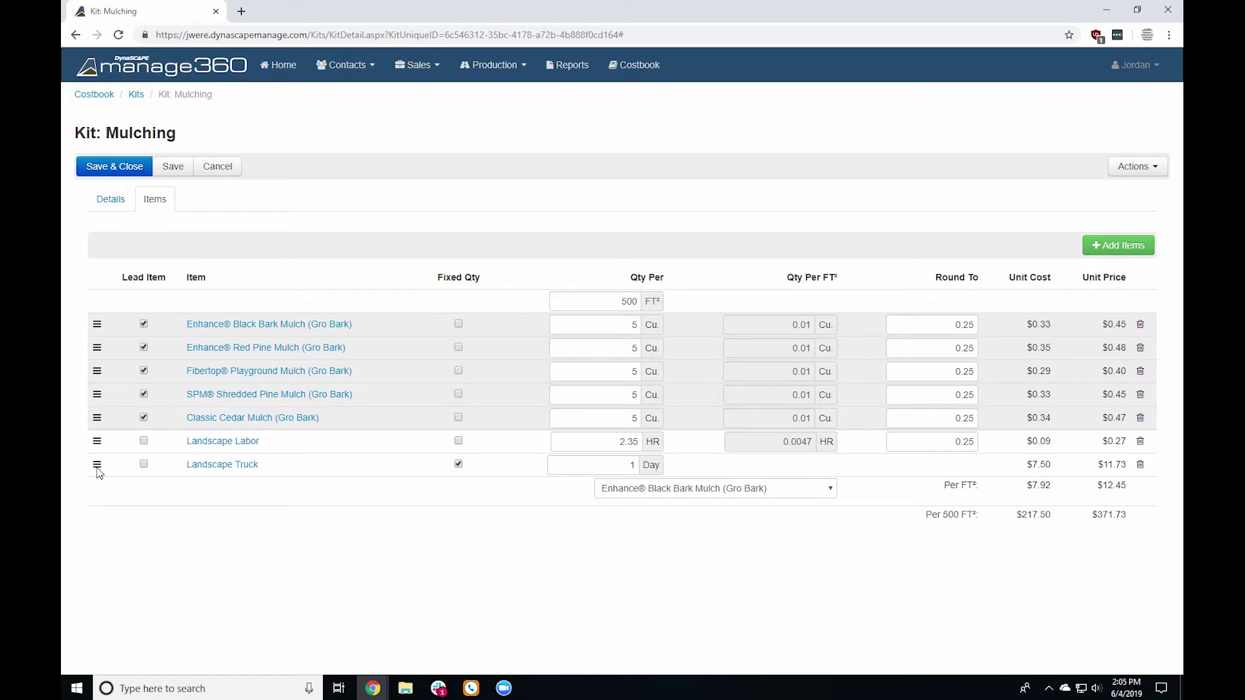
Step: Examine how kit items can be reordered and how the Enhance® Black Bark Mulch quantity can be edited
left_click_drag(97, 447, 127, 458)
double_click(622, 324)
left_click(693, 283)
left_click(623, 327)
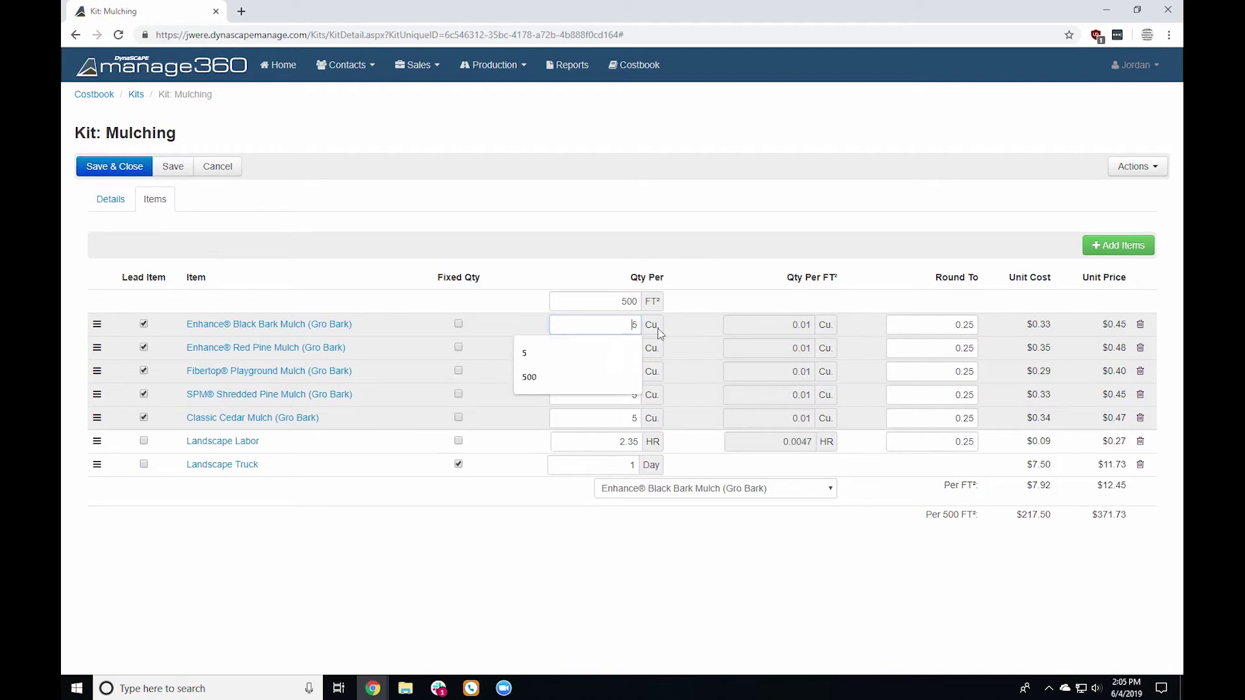
double_click(634, 326)
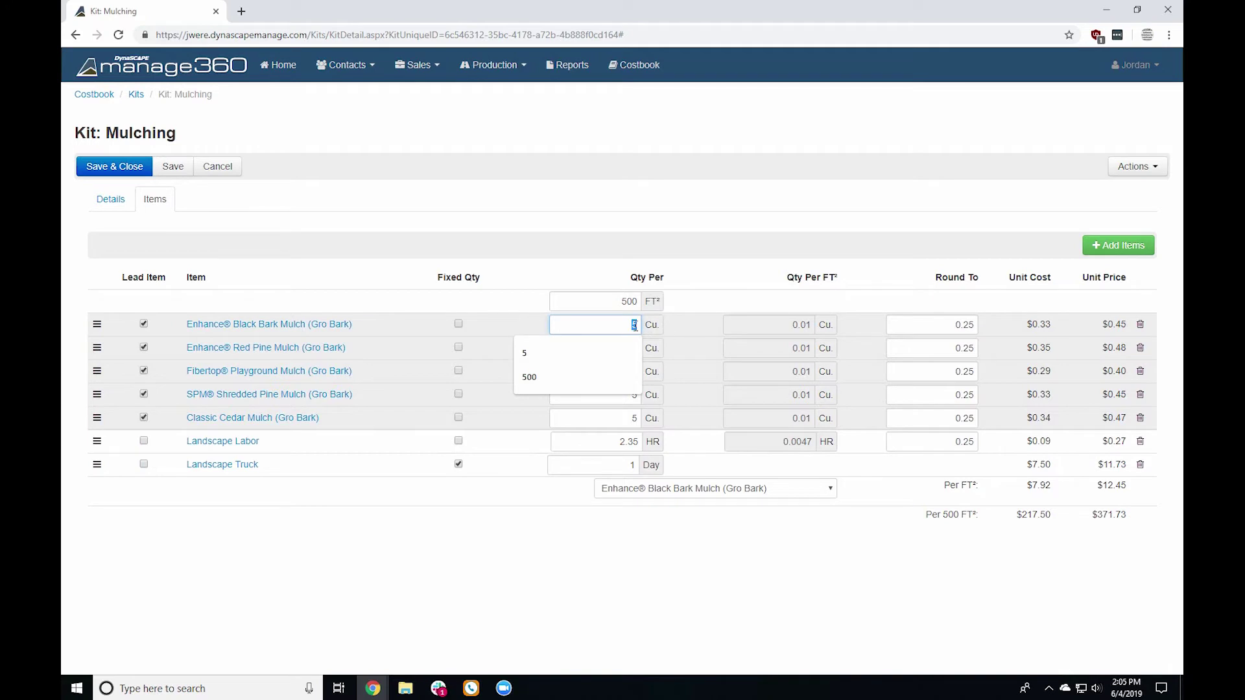
left_click(672, 324)
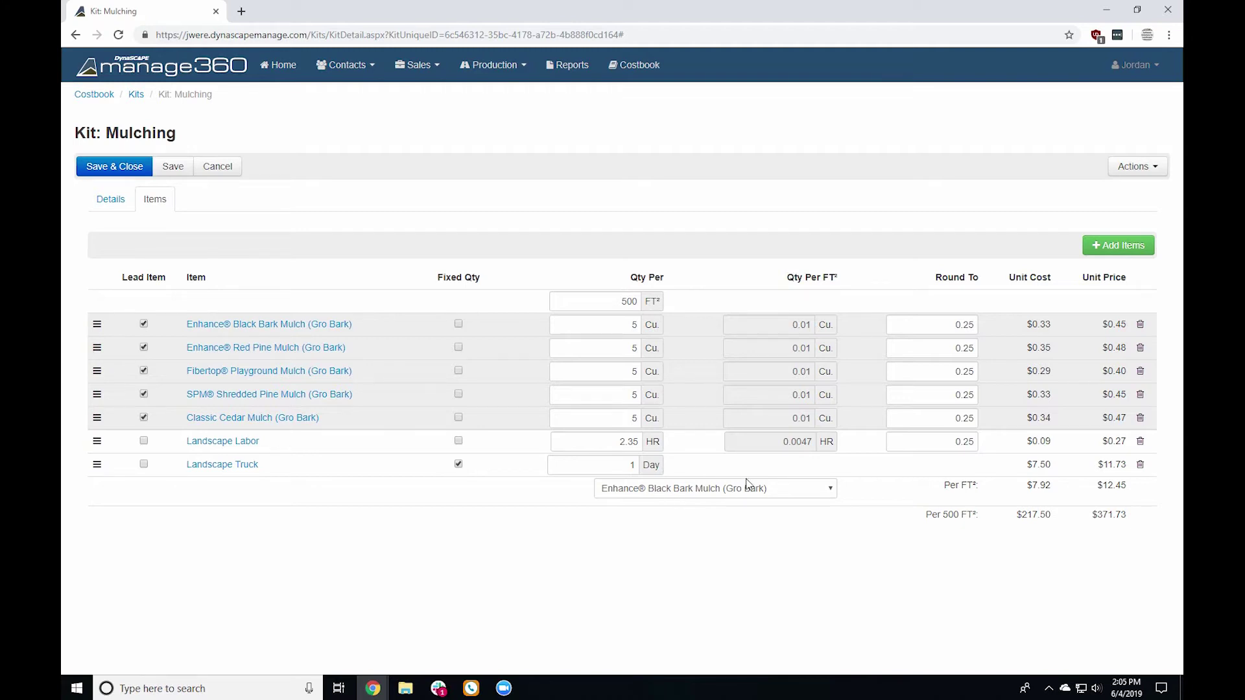
Step: Preview the kit's pricing with Enhance® Red Pine Mulch as the lead item and examine the unit price per FT²
left_click(793, 495)
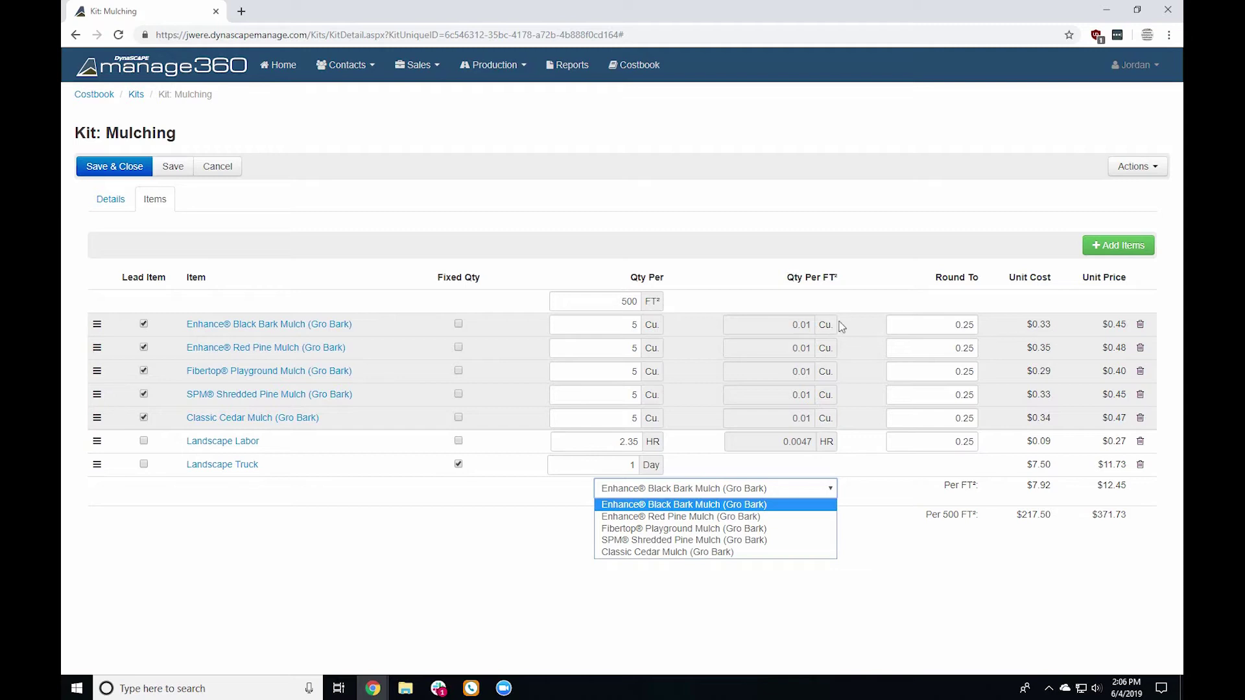
left_click(823, 523)
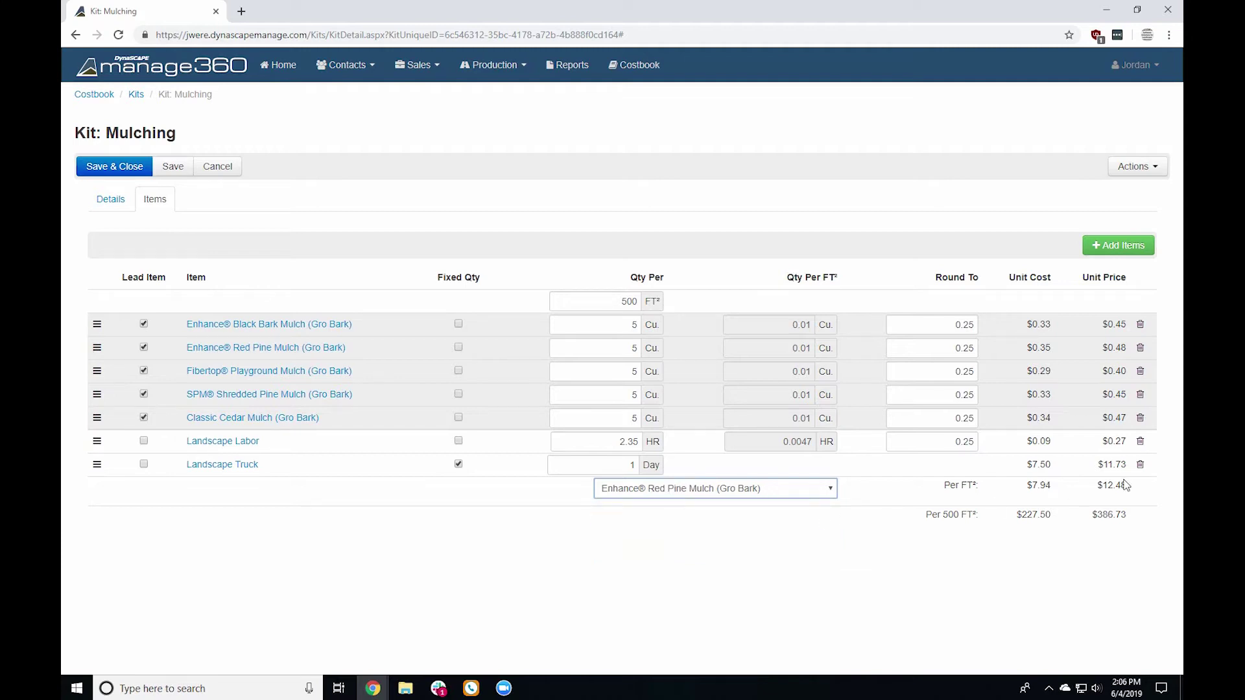
double_click(1121, 486)
left_click_drag(1094, 485, 1136, 491)
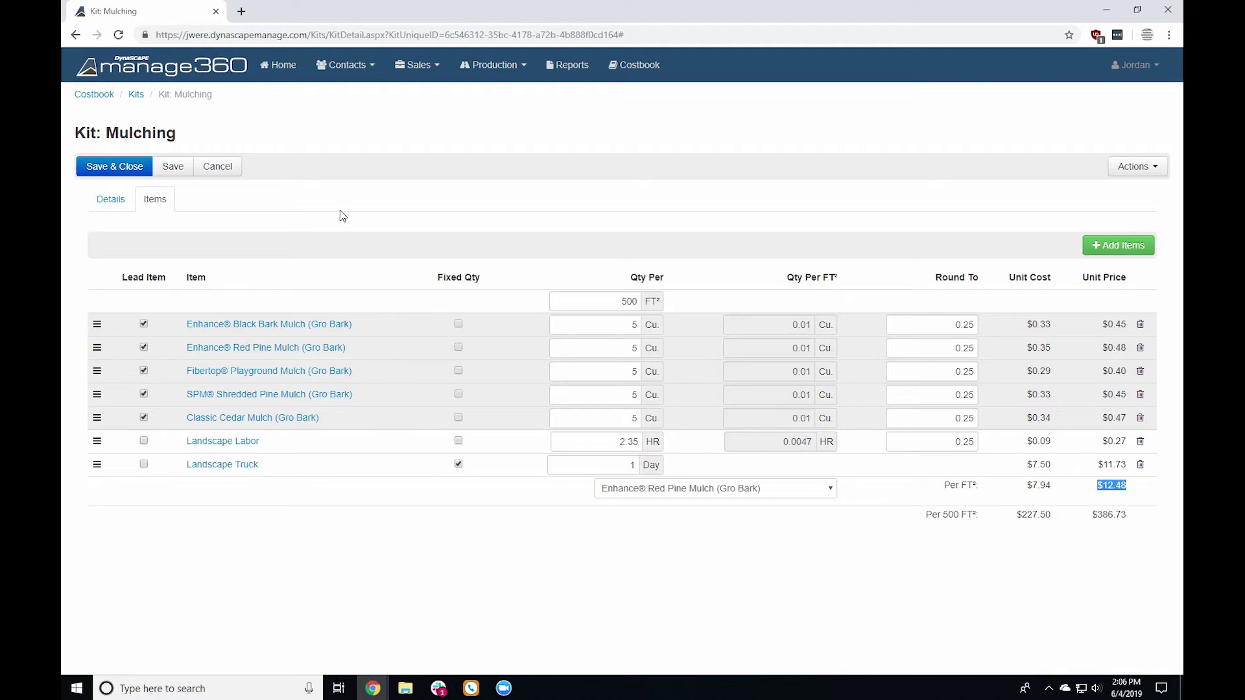
Step: Save the Mulching kit, review its items and available actions, and return to its details
left_click(184, 166)
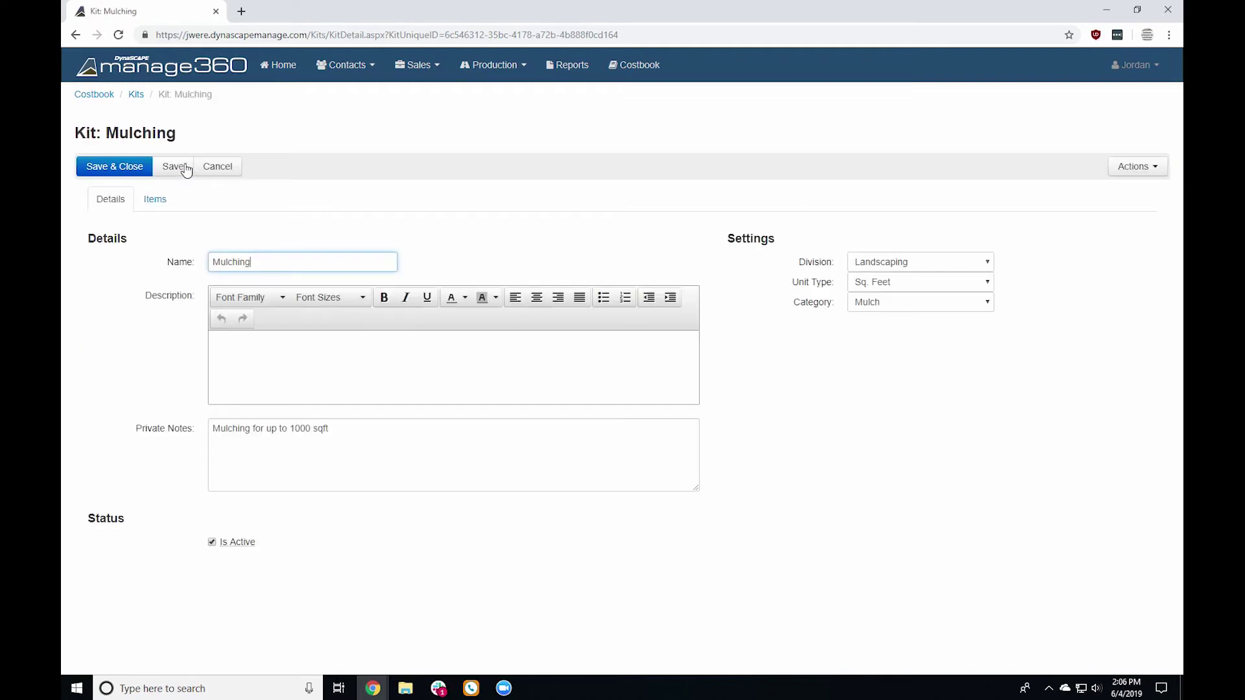
left_click(164, 198)
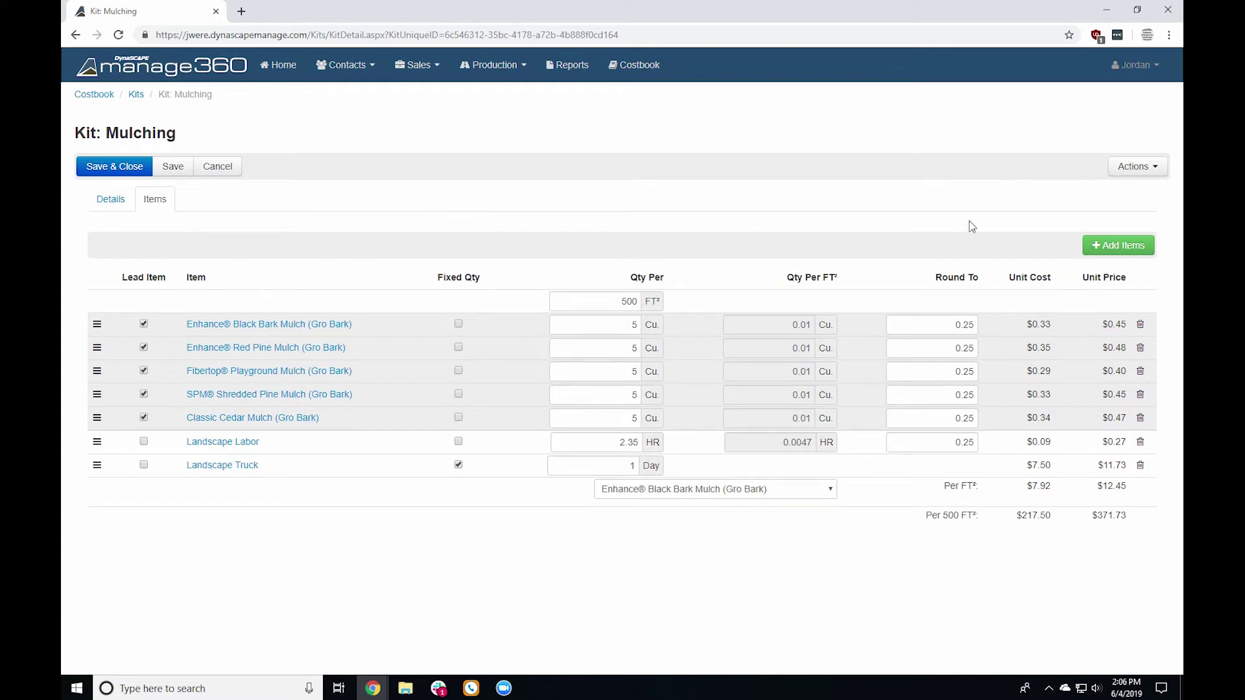
left_click(1119, 171)
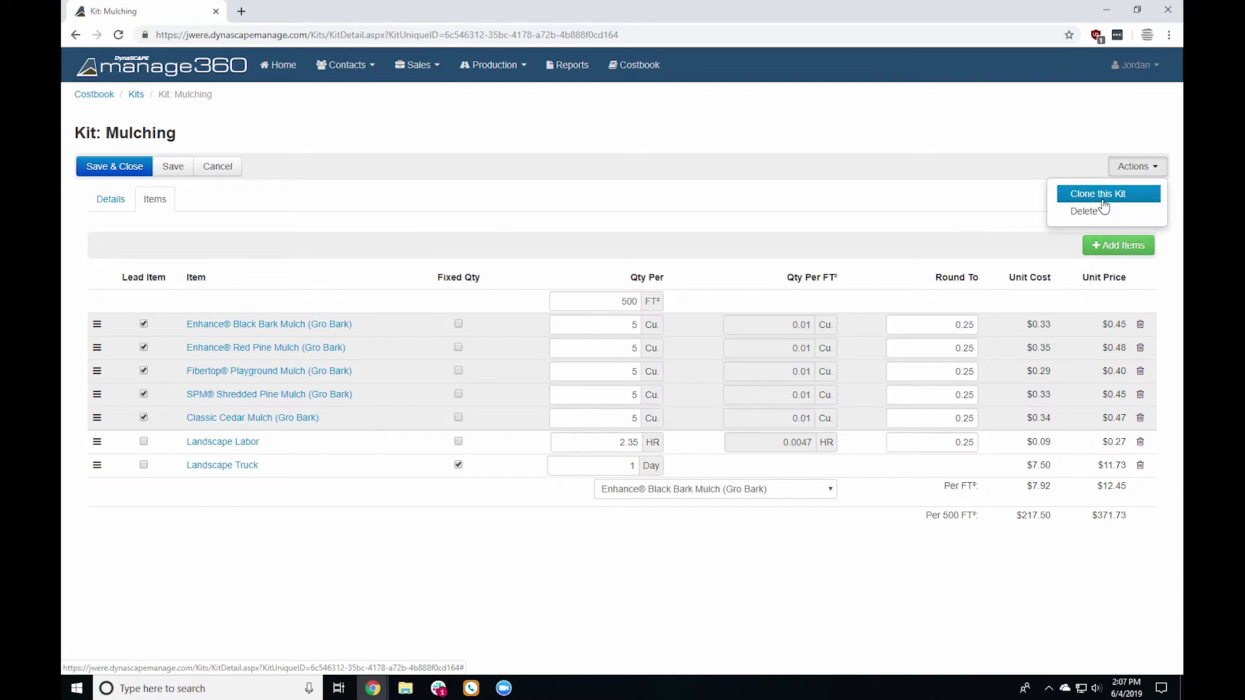
left_click(102, 201)
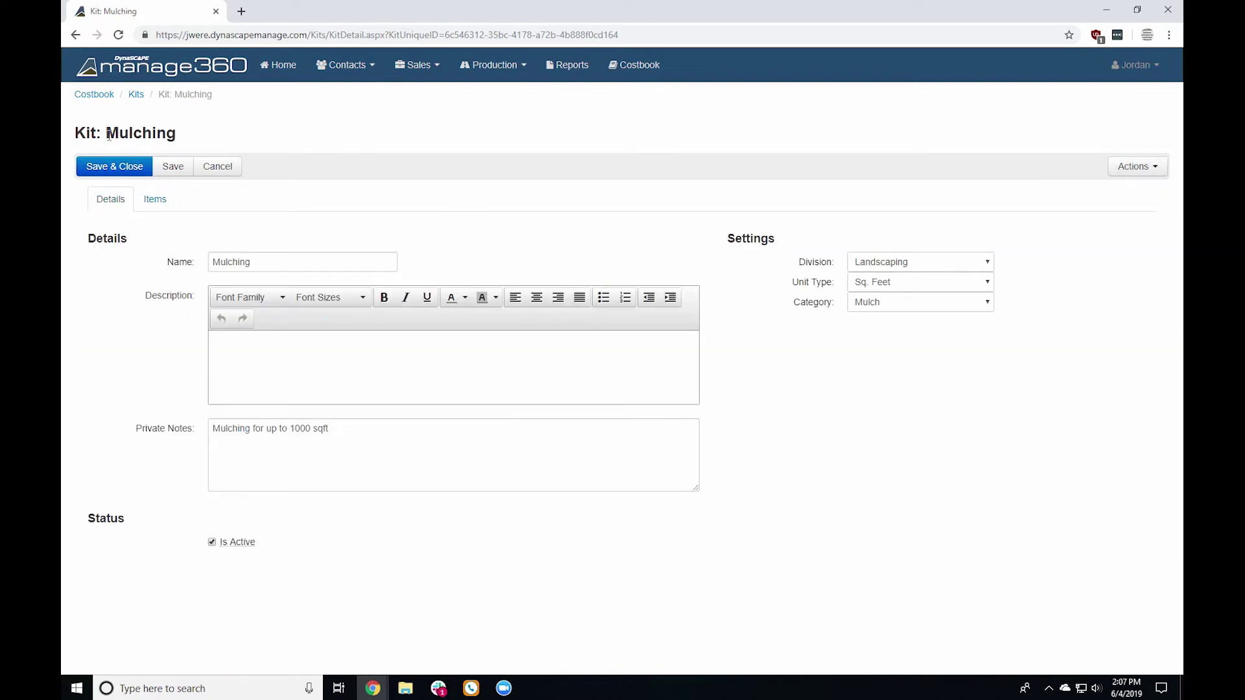
Step: Clone the Mulching kit and name the copy "Mulching - Maintenance"
left_click_drag(104, 133, 190, 138)
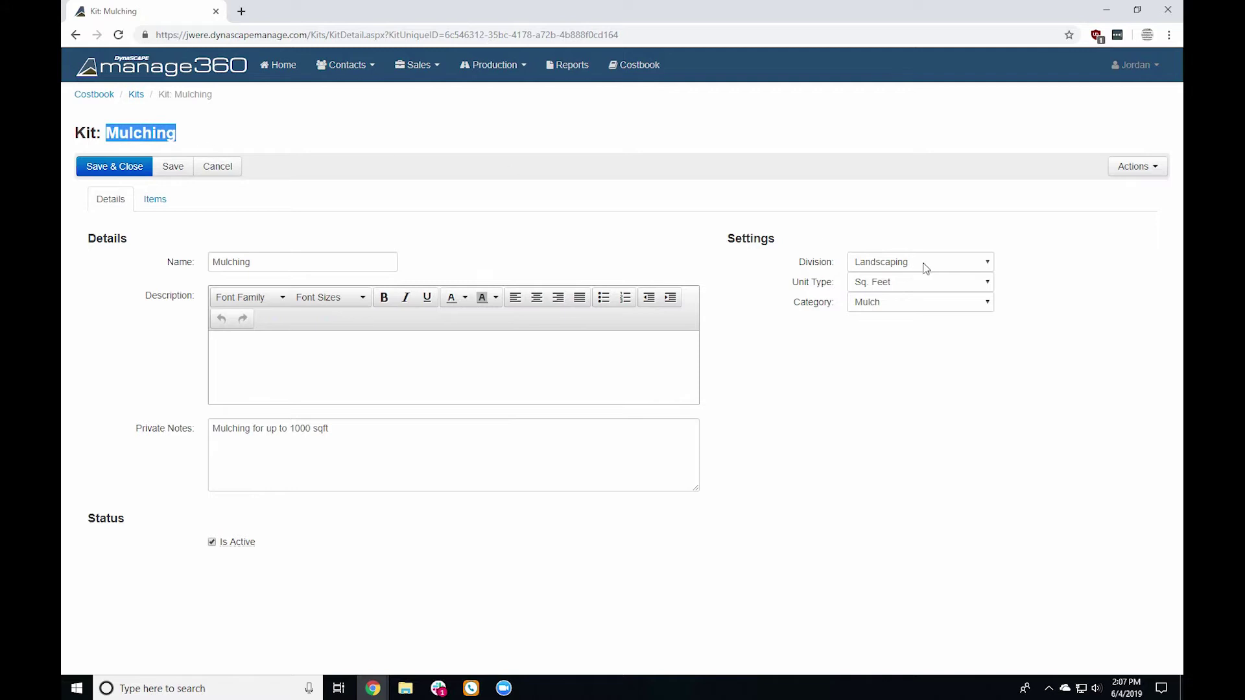
left_click(1128, 167)
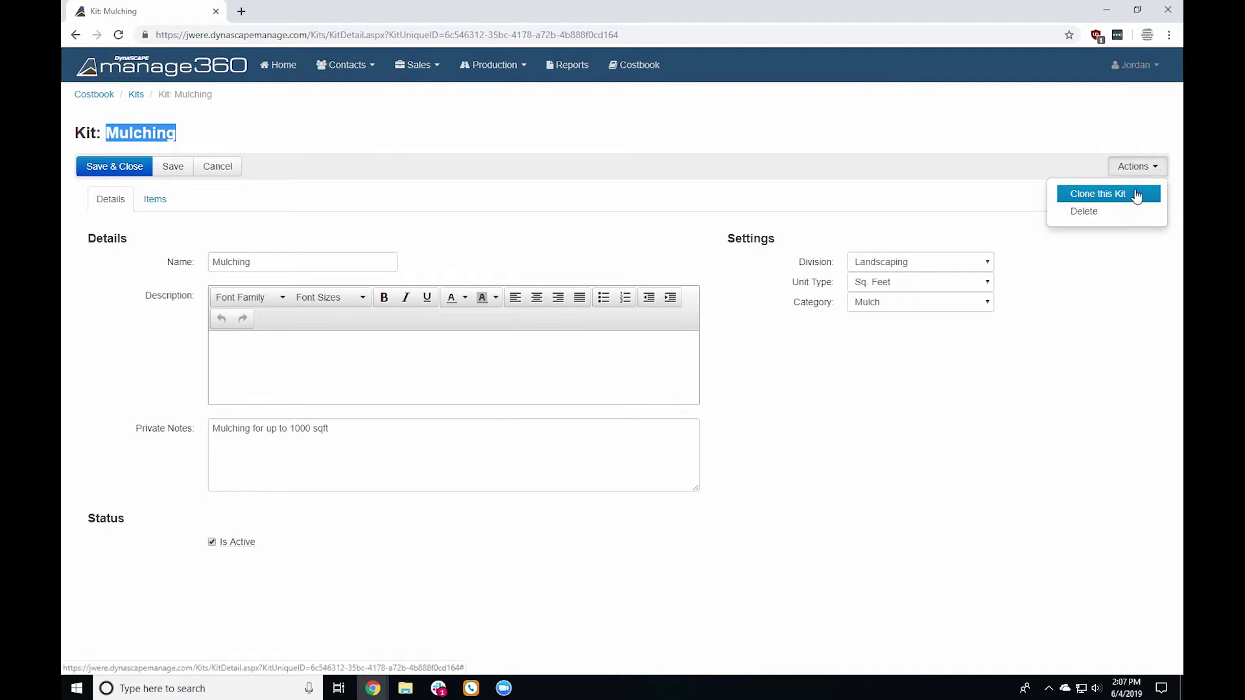
left_click(1136, 194)
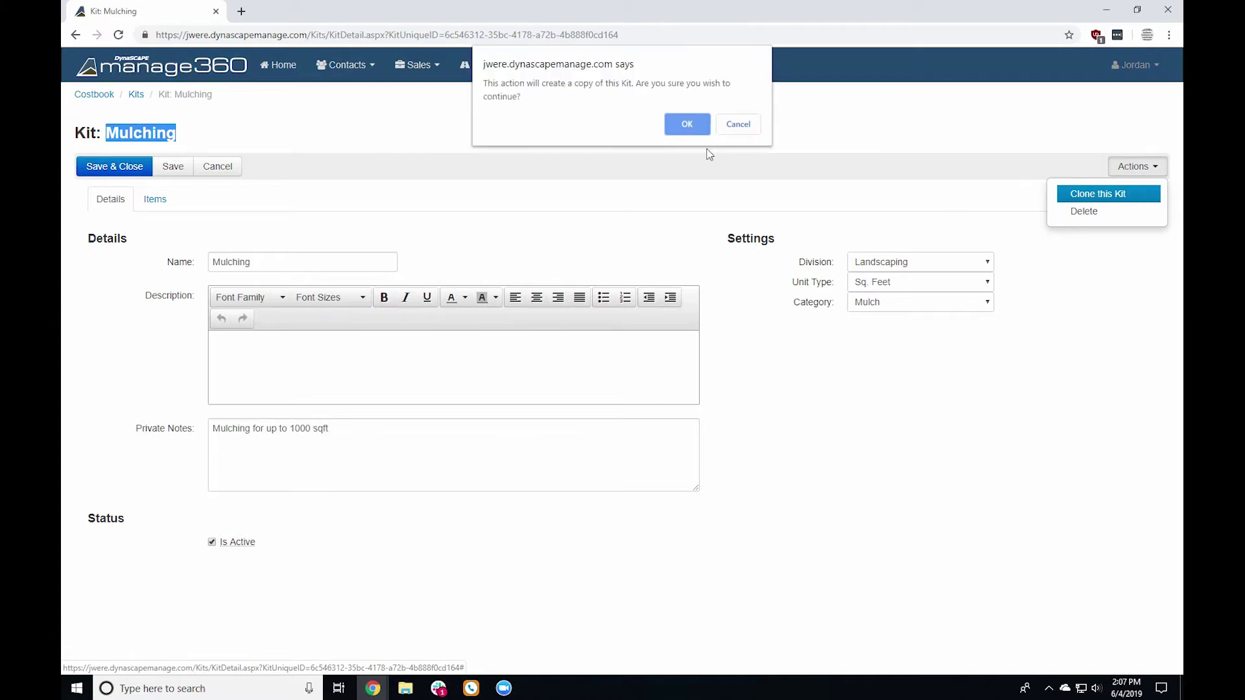
left_click(703, 127)
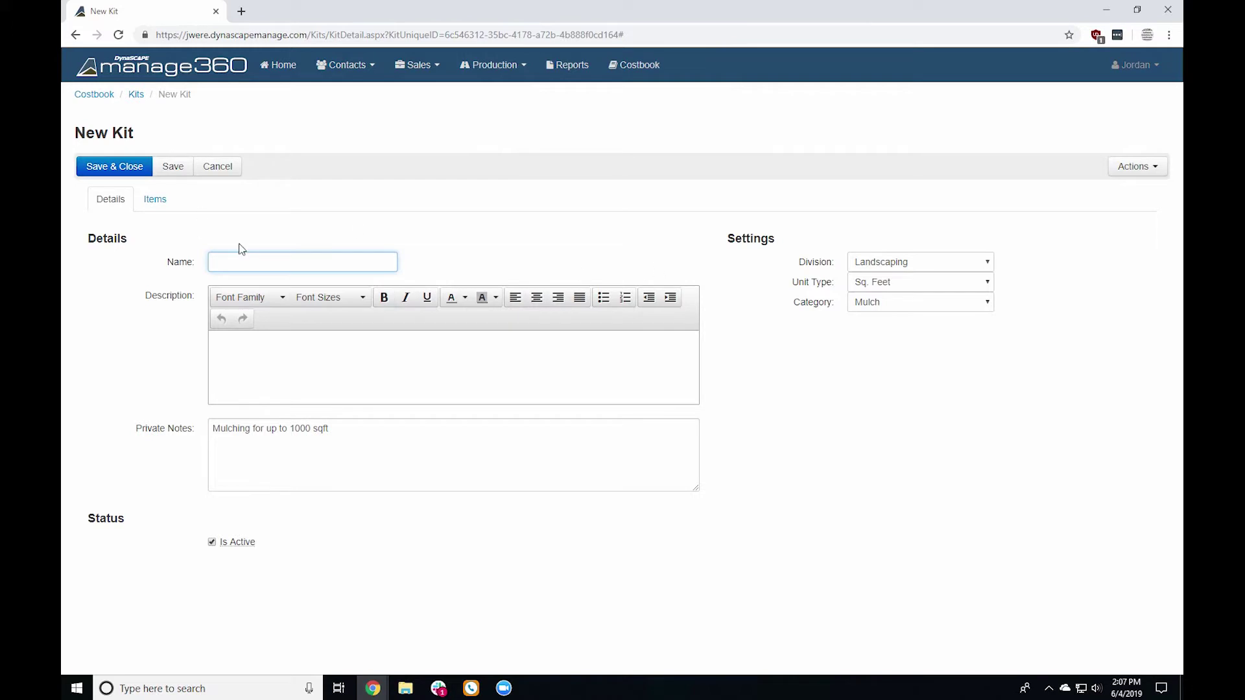
type("Muclhing - Maintenance")
right_click(232, 262)
left_click(268, 276)
Step: Review the cloned kit's items, set its division to Maintenance, and discard the copy to return to the kits list
left_click(158, 201)
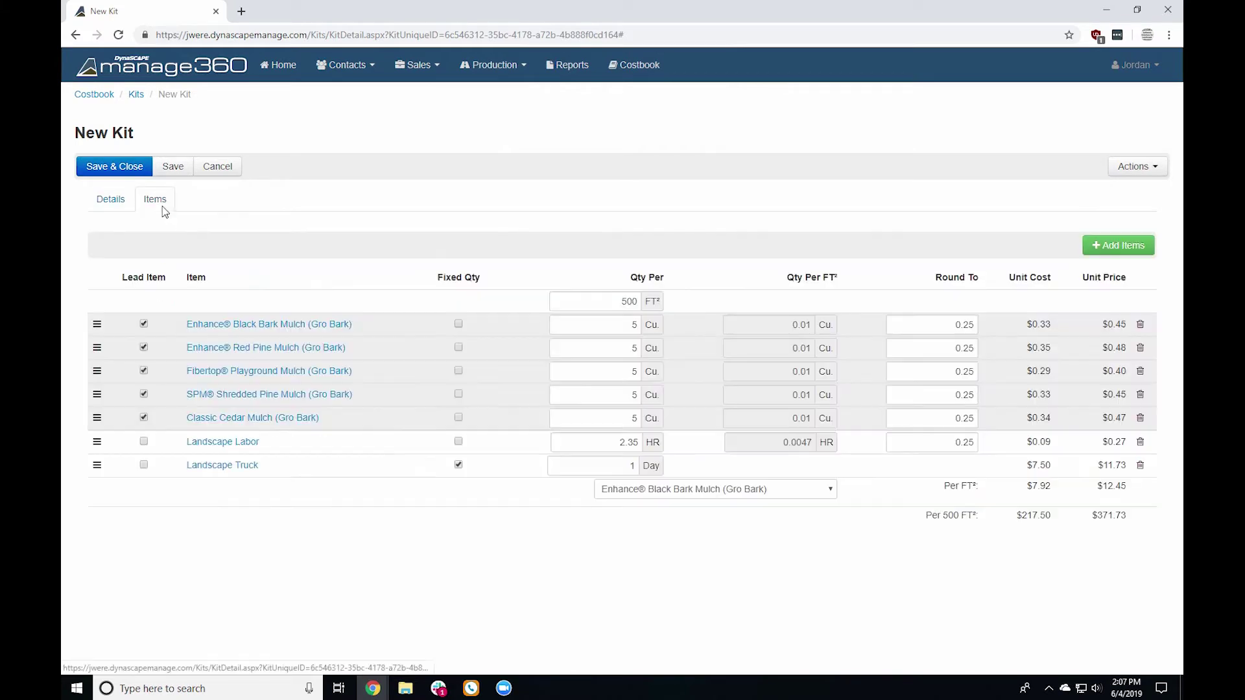
left_click(102, 203)
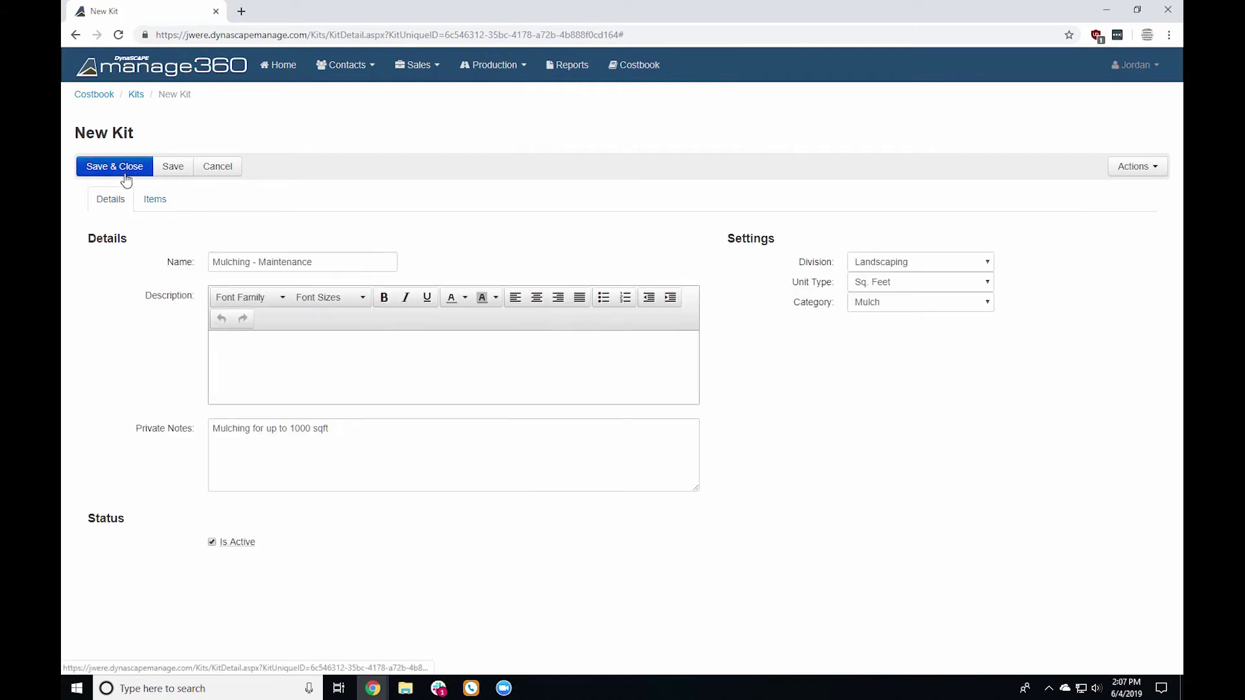
left_click(869, 261)
left_click(883, 290)
left_click(217, 167)
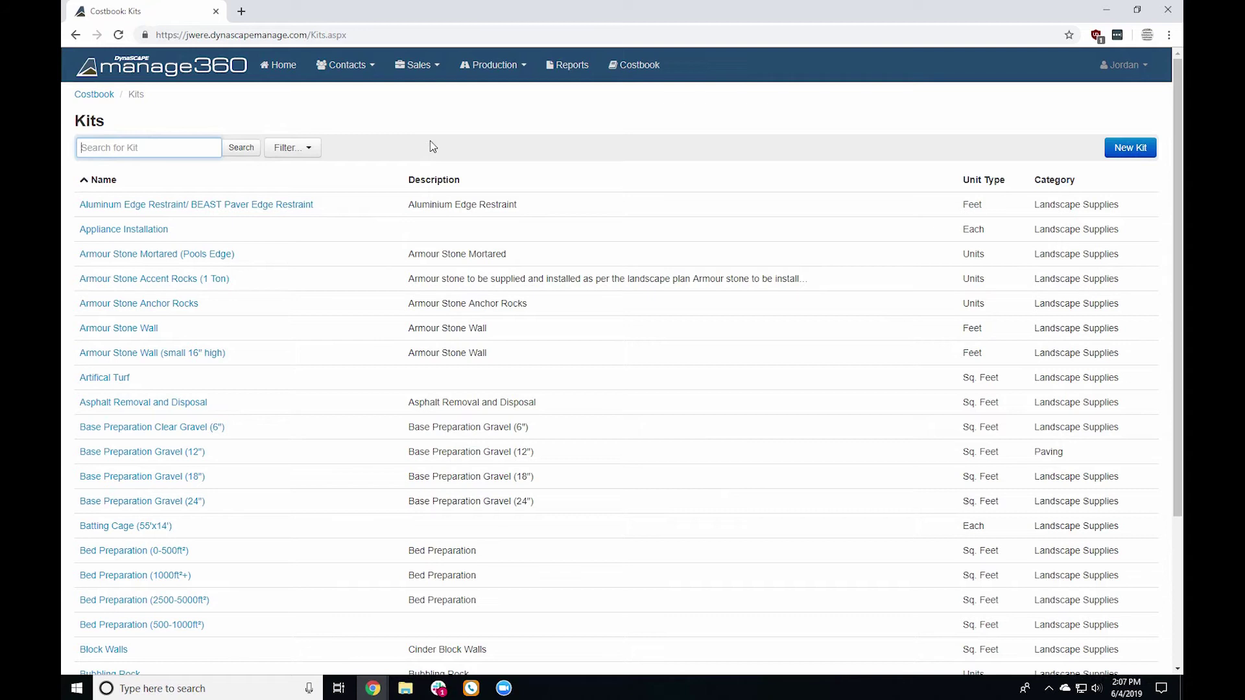
Step: Browse the kits list and filter it by the Landscaping division
scroll(369, 260, "down", 3)
scroll(374, 269, "up", 3)
left_click(295, 151)
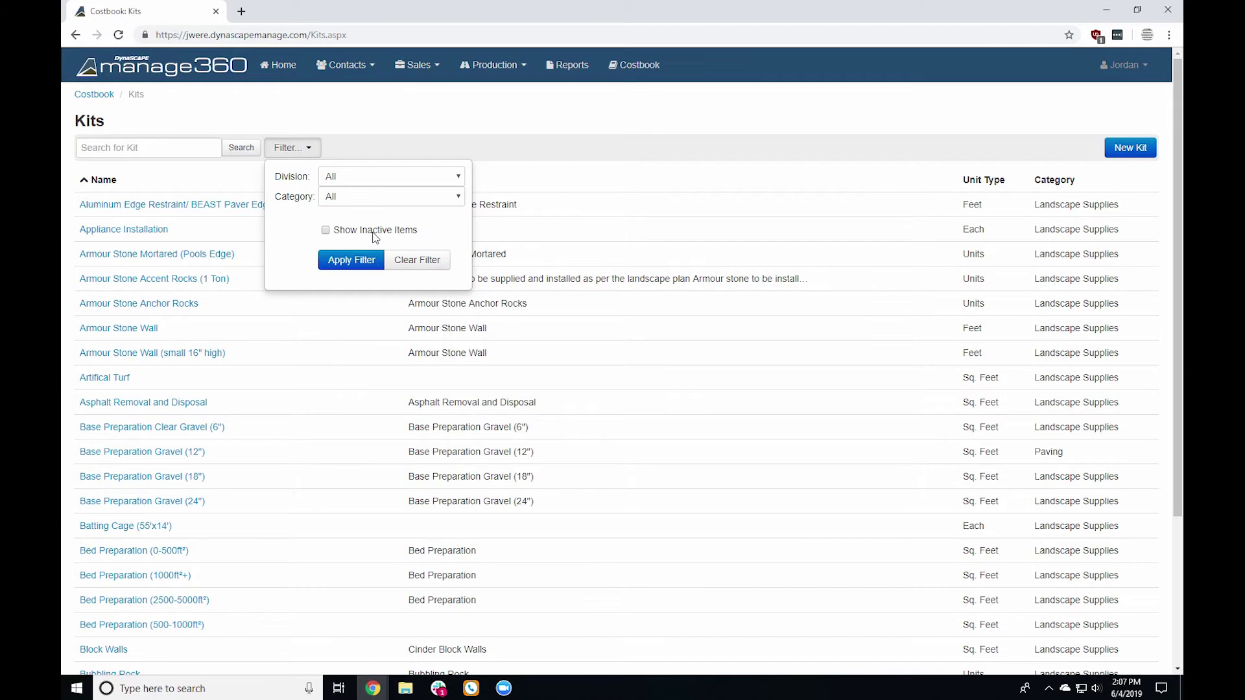
left_click(354, 179)
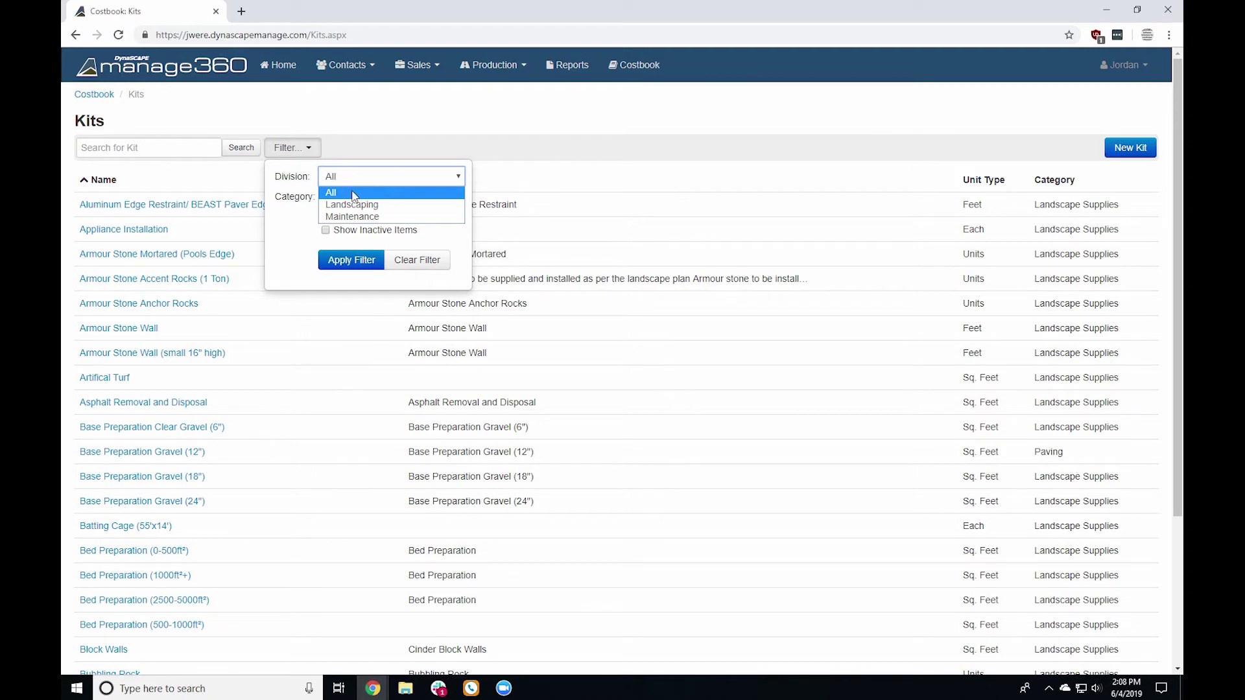
left_click(352, 204)
left_click(350, 260)
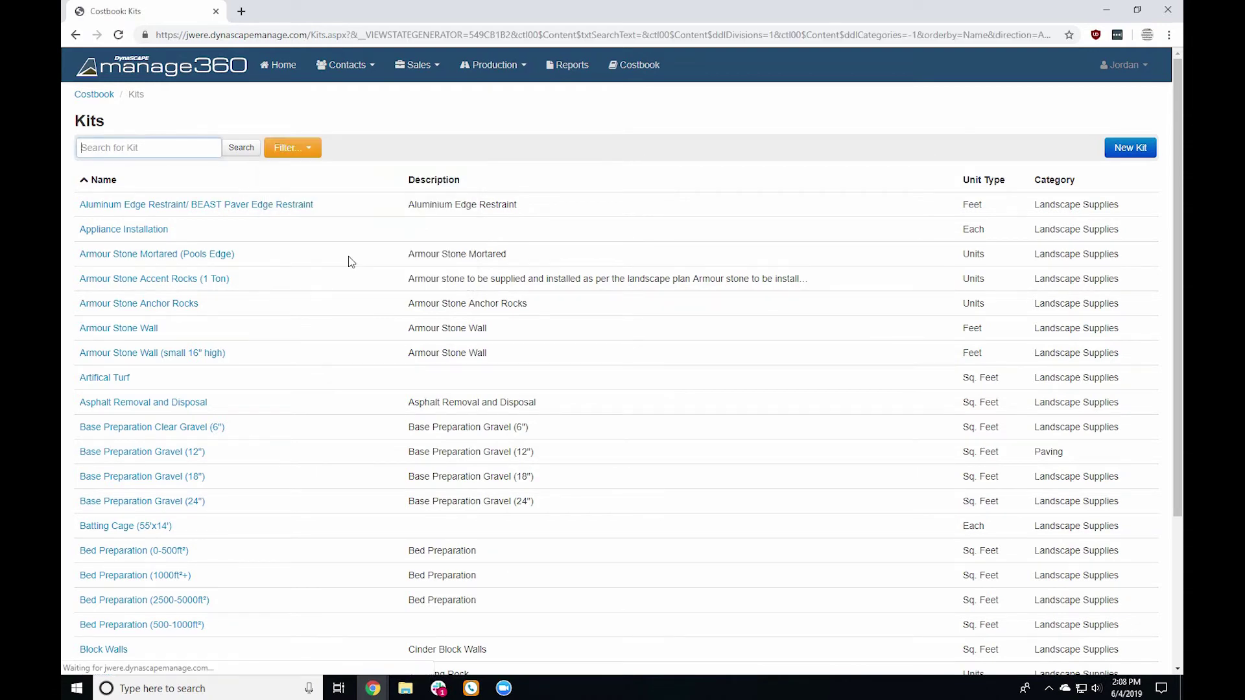
scroll(348, 262, "down", 3)
Step: Filter the kits list by the Maintenance division
left_click(310, 152)
left_click(343, 176)
left_click(357, 219)
left_click(363, 261)
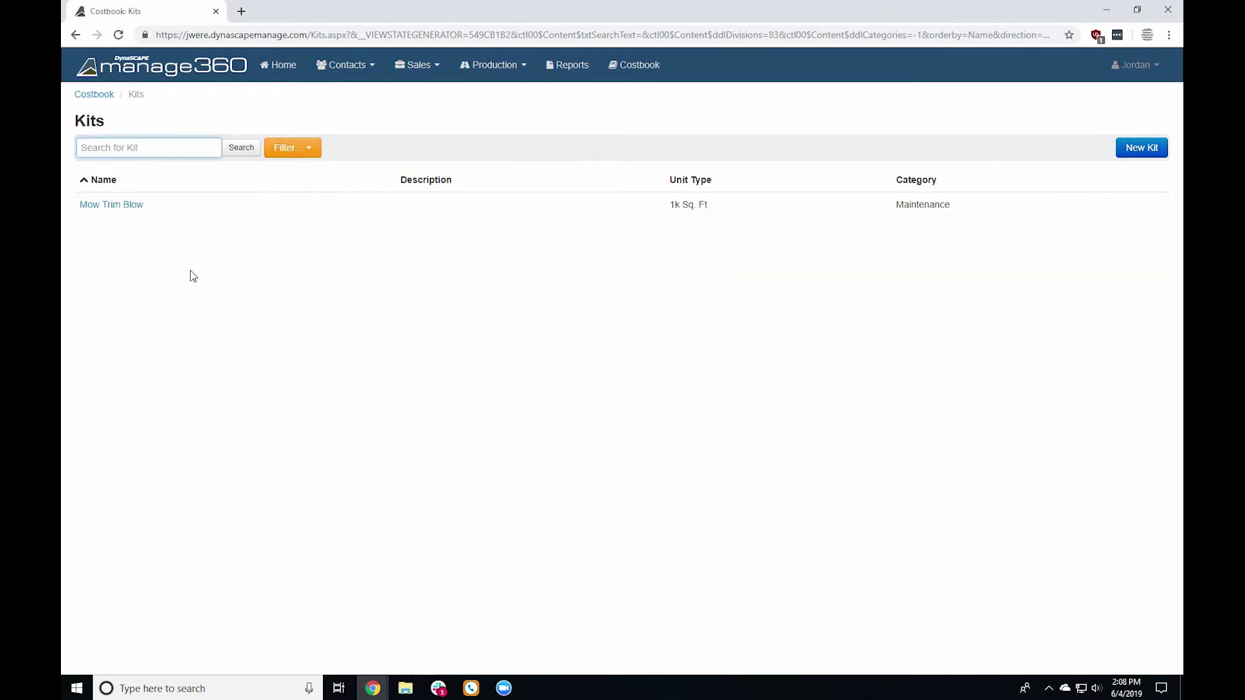
Step: Filter the kits list to the Paving category across all divisions
left_click(314, 154)
left_click(363, 177)
left_click(355, 192)
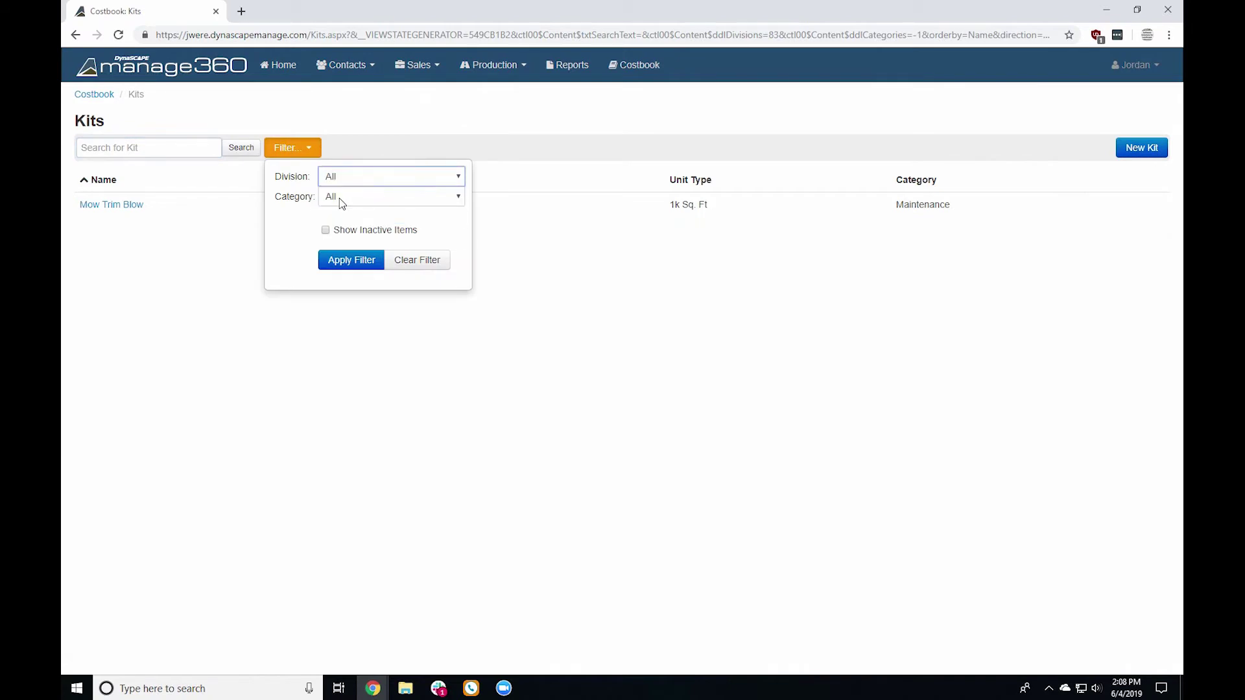
left_click(342, 199)
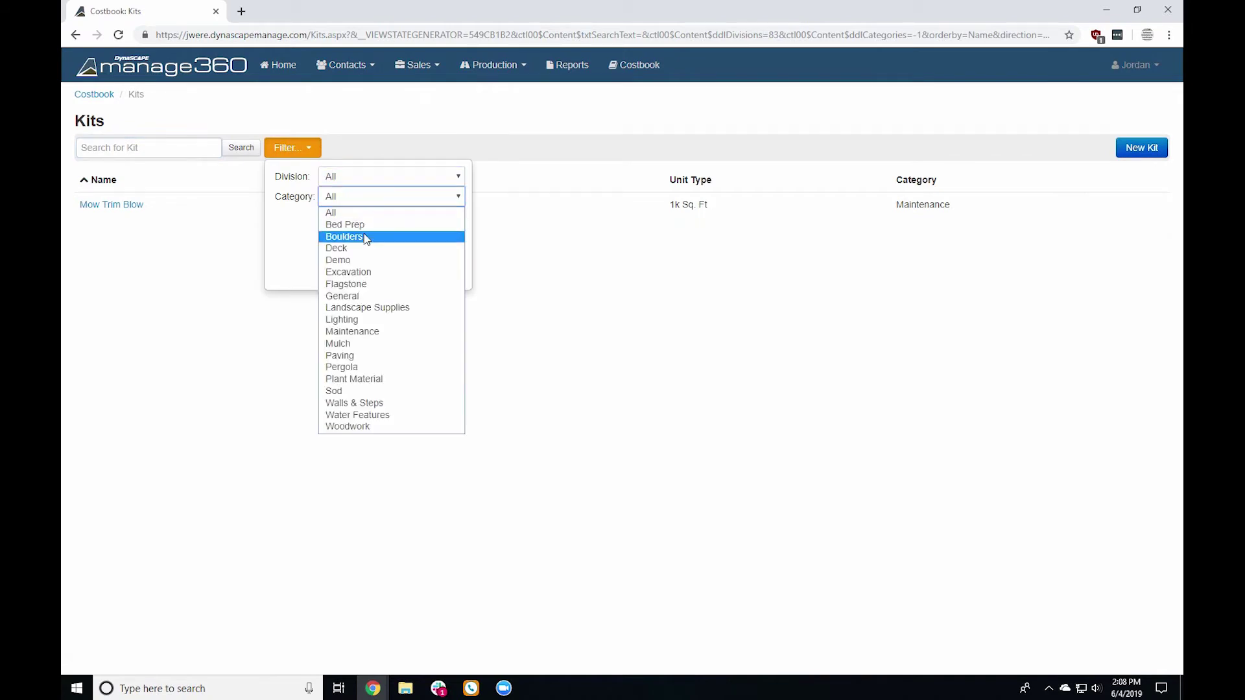
left_click(387, 358)
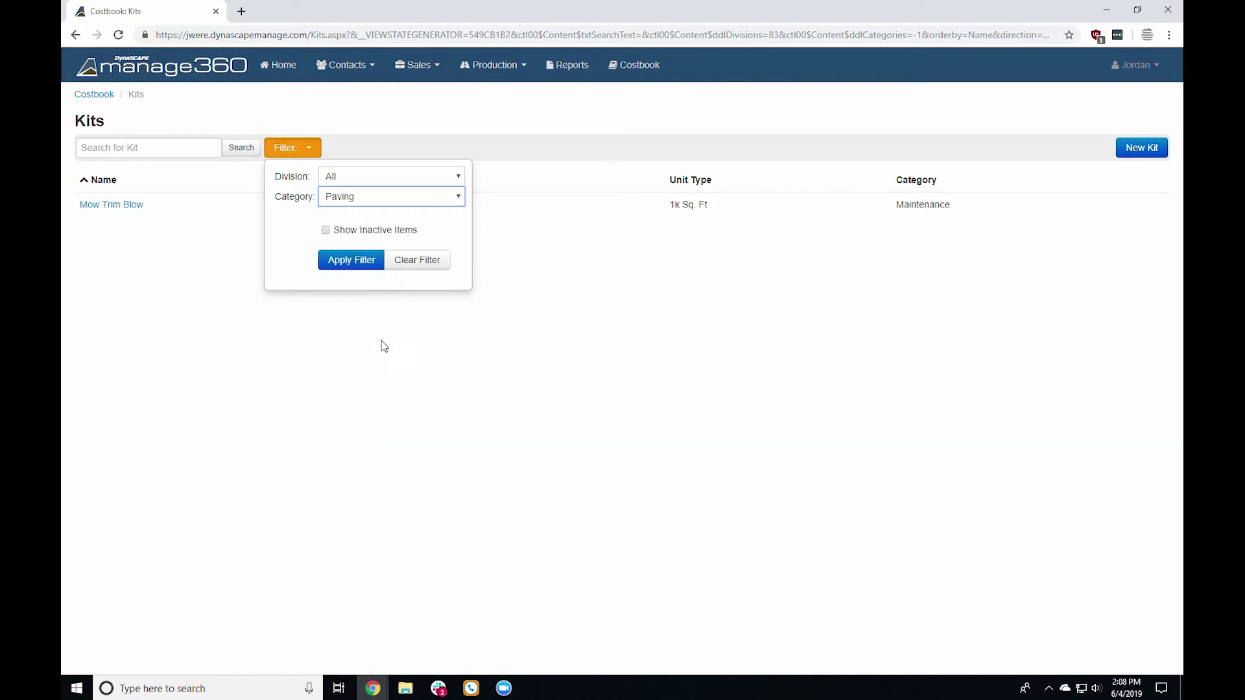
left_click(346, 261)
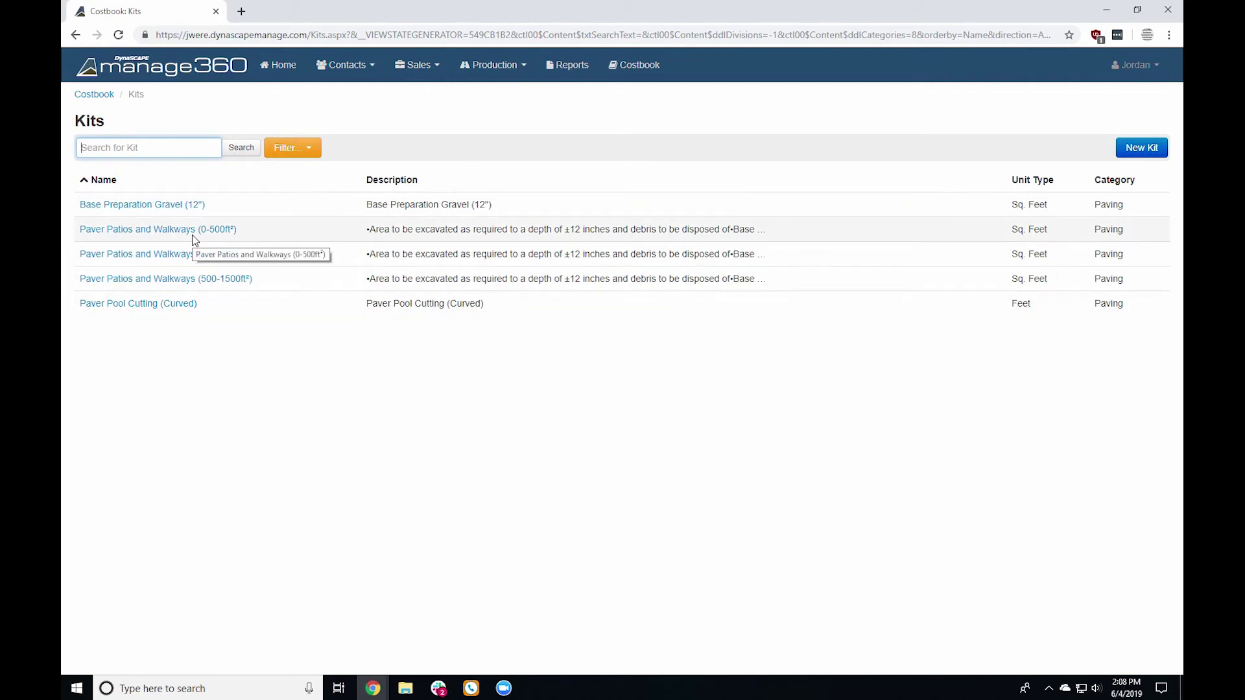
Step: Search the kits for "mow" and reset the category filter to All
type("mow")
key("Return")
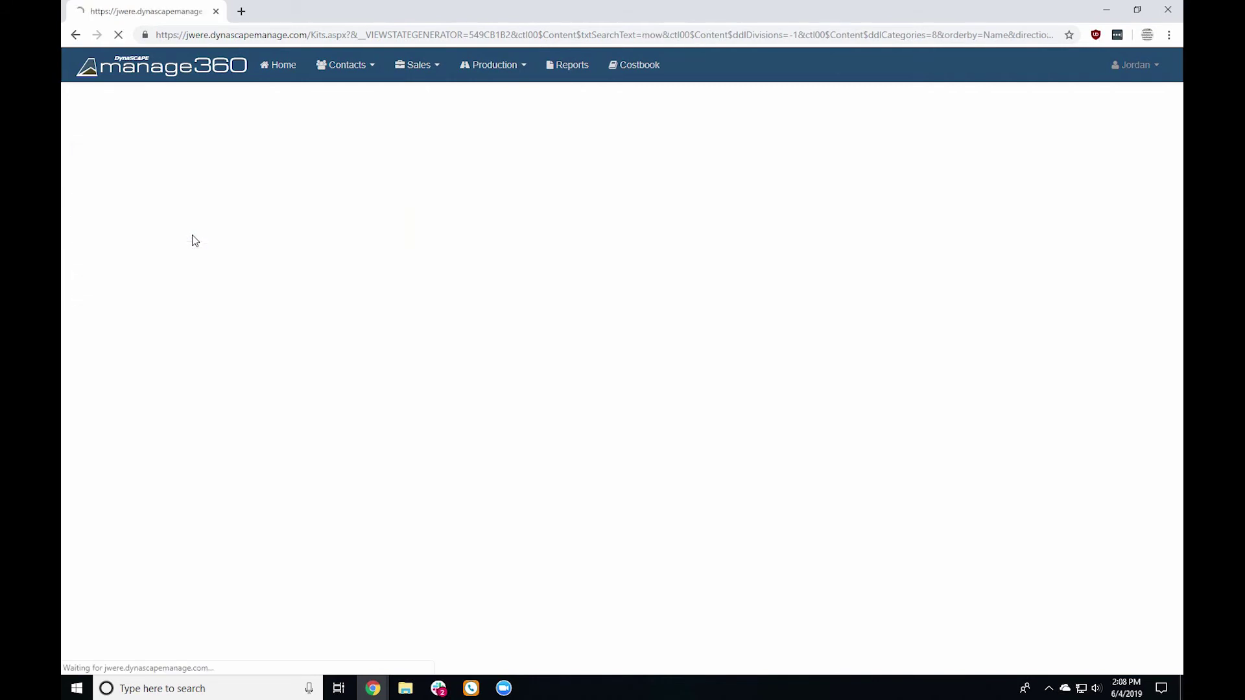
left_click(286, 148)
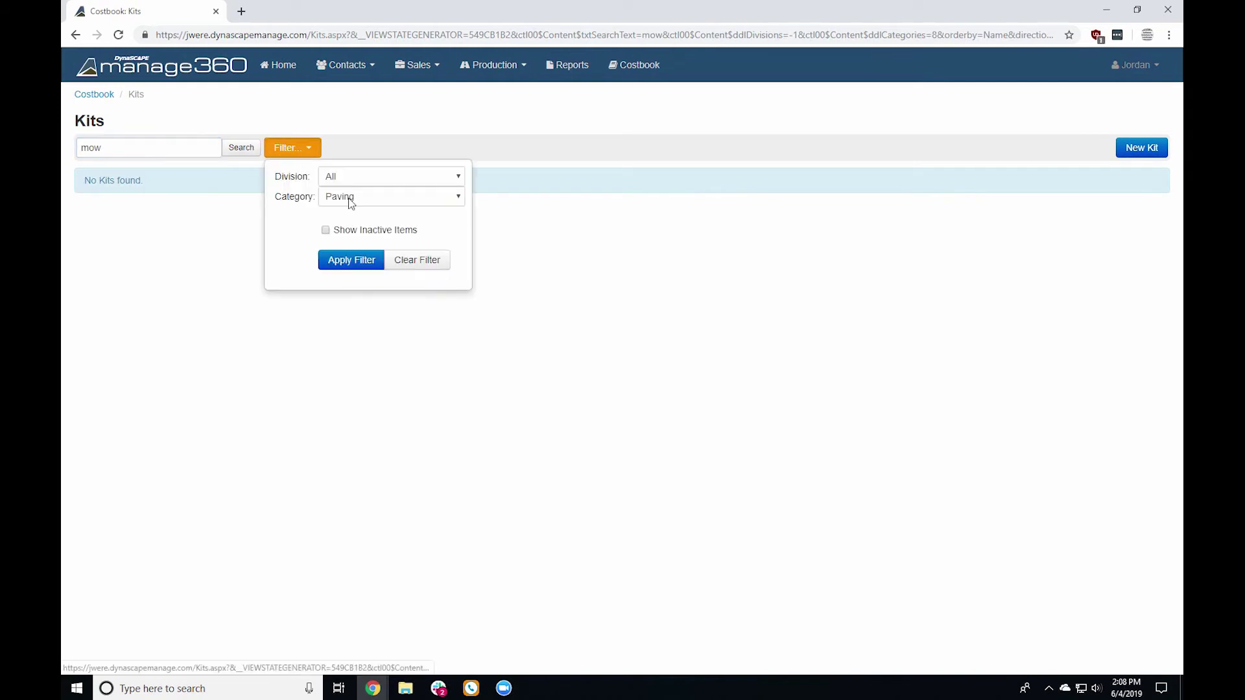
left_click(360, 202)
left_click(350, 213)
left_click(353, 258)
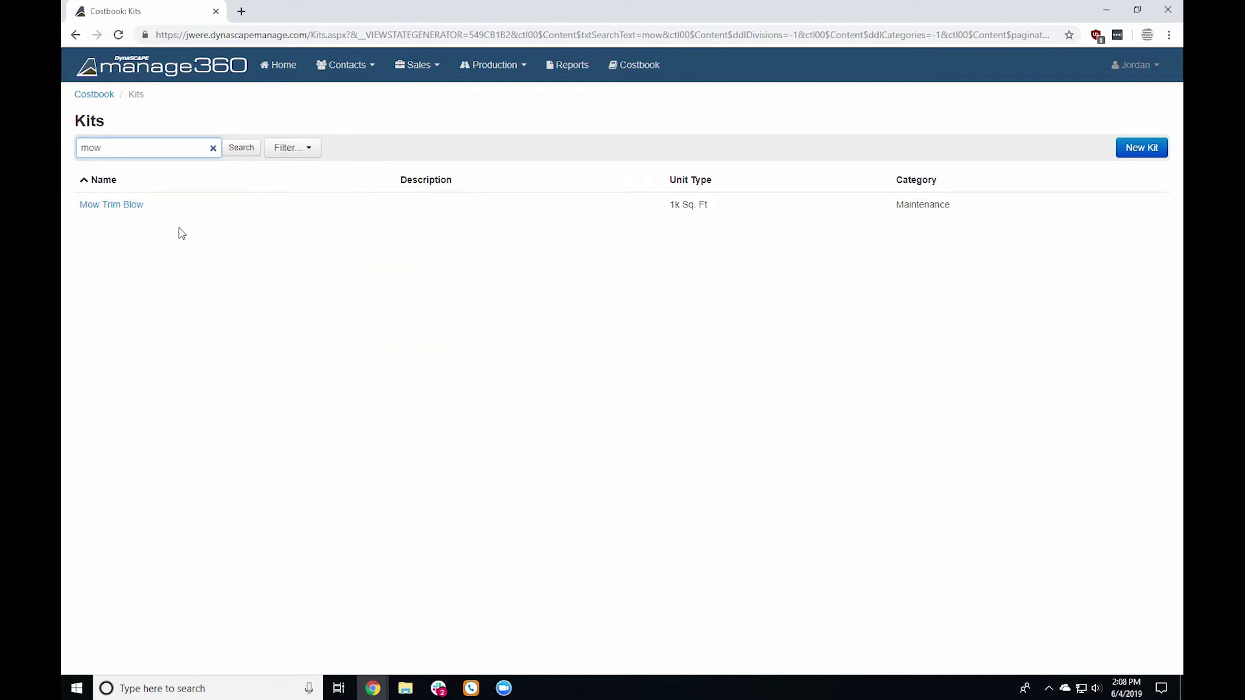
Step: Open the Mow Trim Blow kit, review its linked services, and select the Mow & Trim service for a kit refresh
left_click(98, 205)
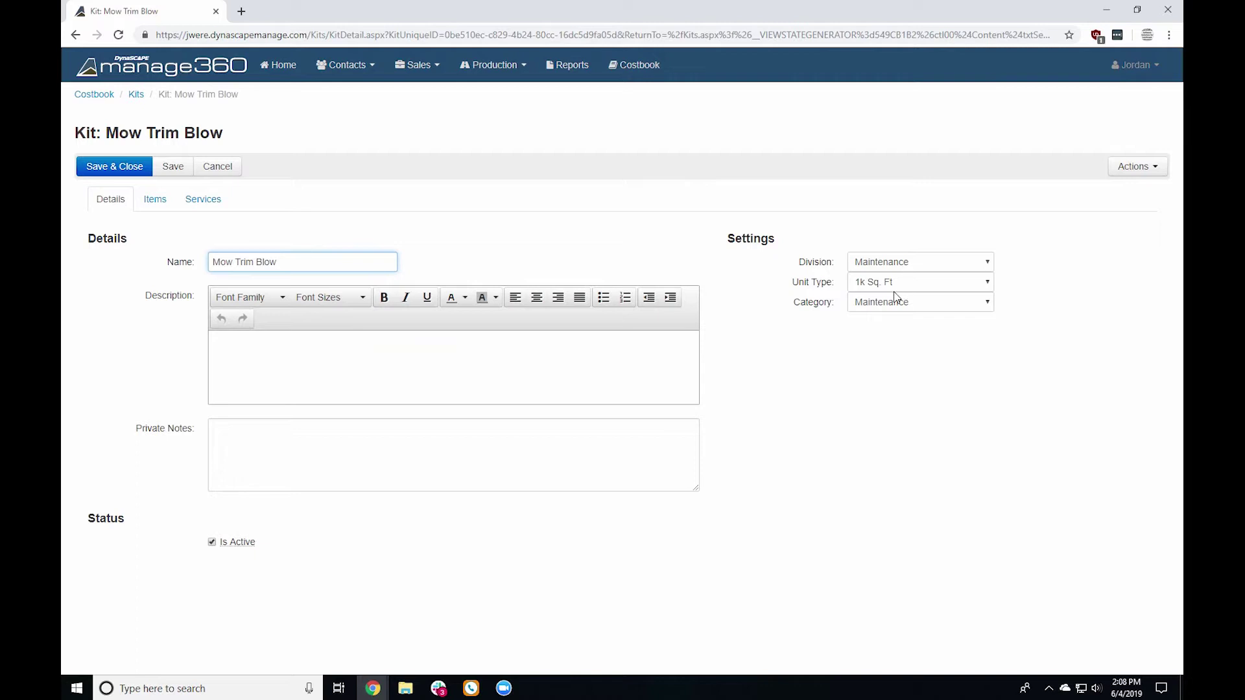
left_click(203, 214)
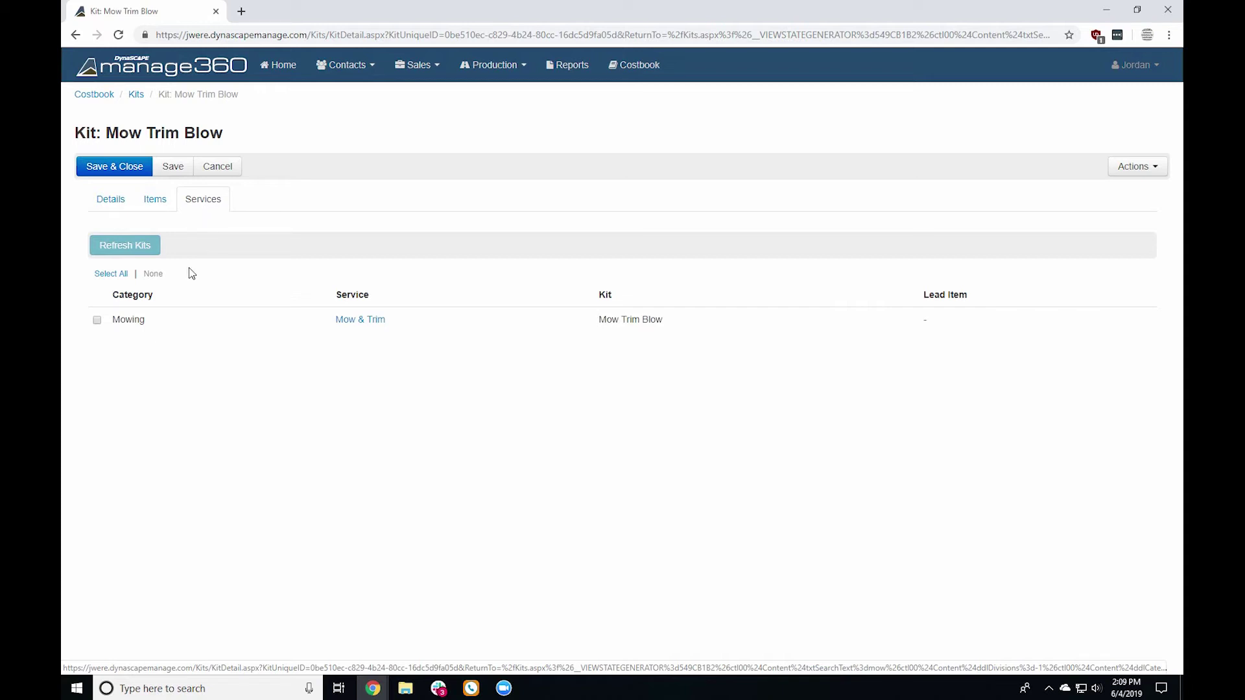
left_click_drag(117, 320, 175, 358)
left_click(173, 363)
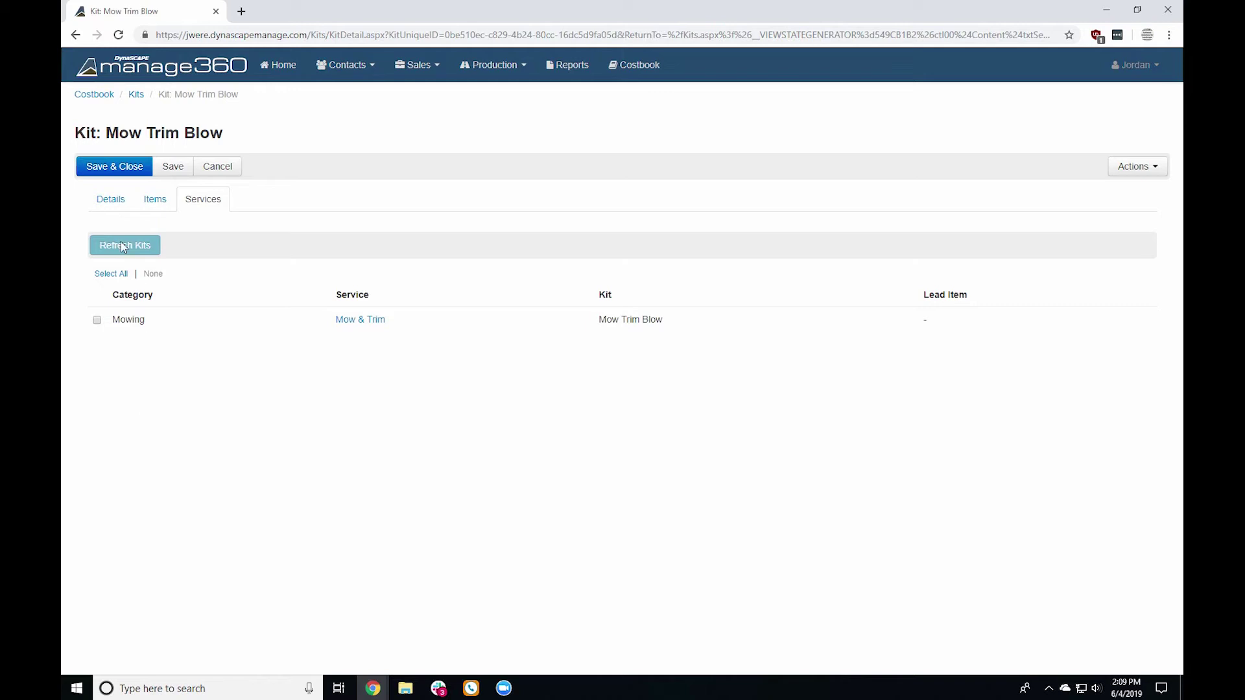
left_click(97, 321)
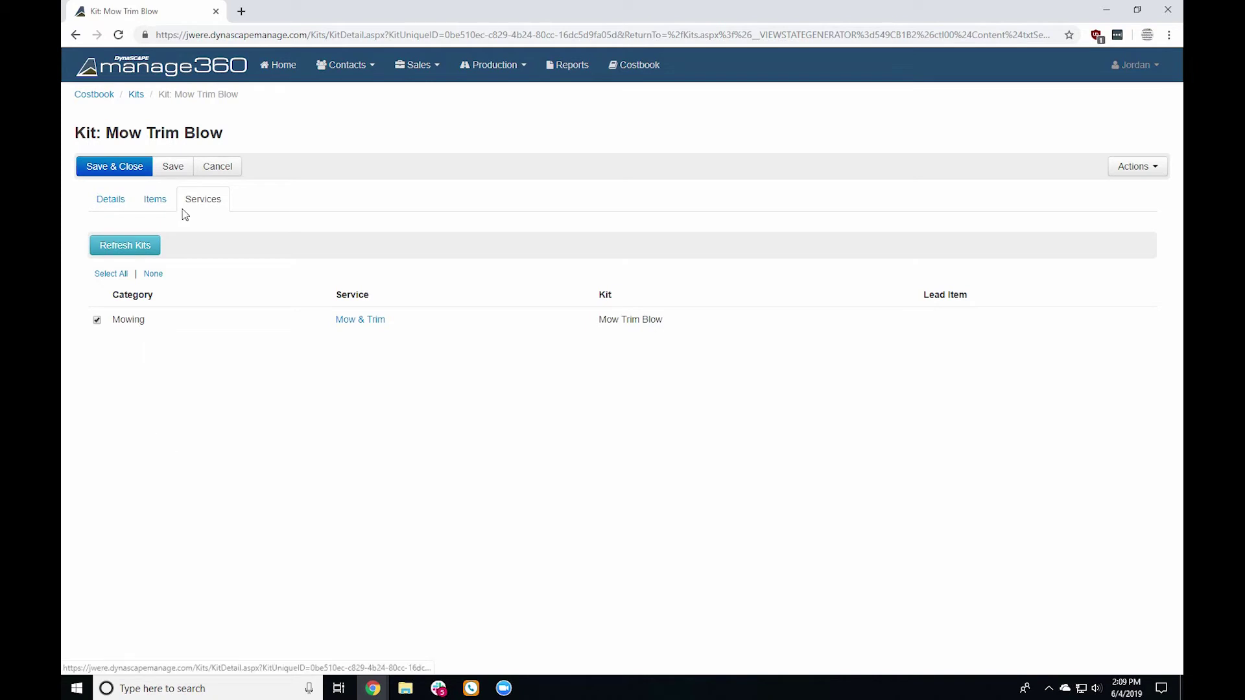
Step: Examine the Mow Trim Blow kit's items, checking the base quantity, its unit, and the Mow, Trim, Blow labor hours
left_click(153, 201)
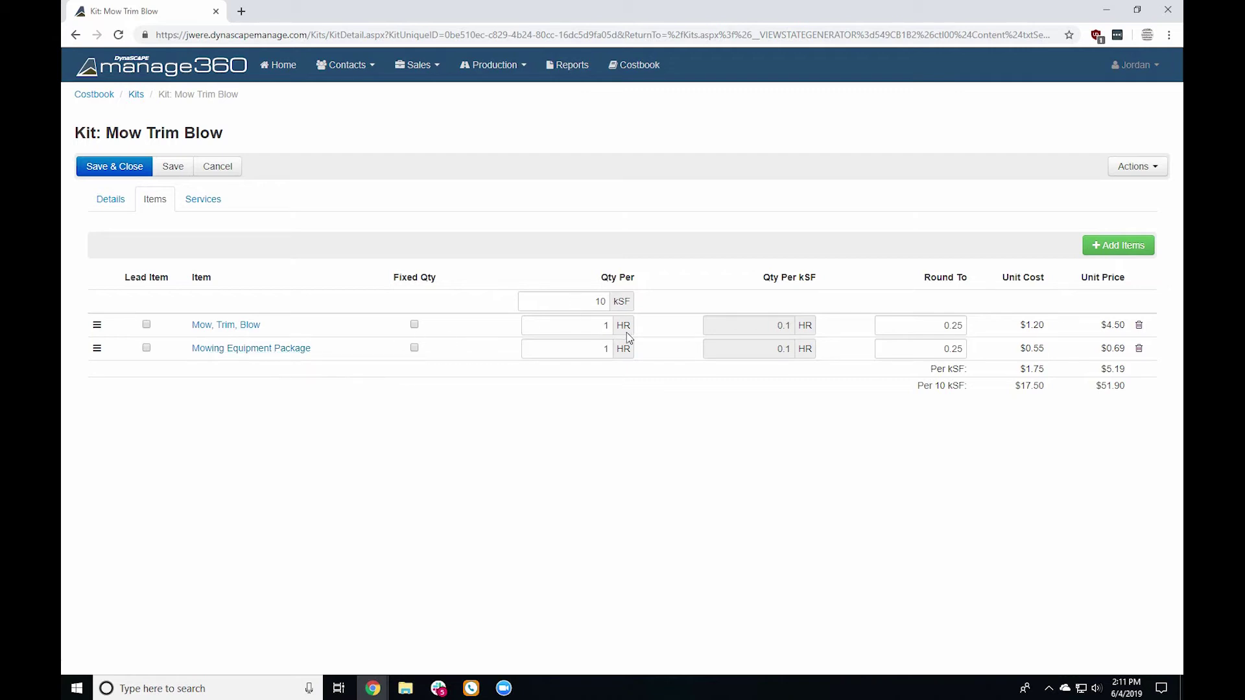
left_click(599, 300)
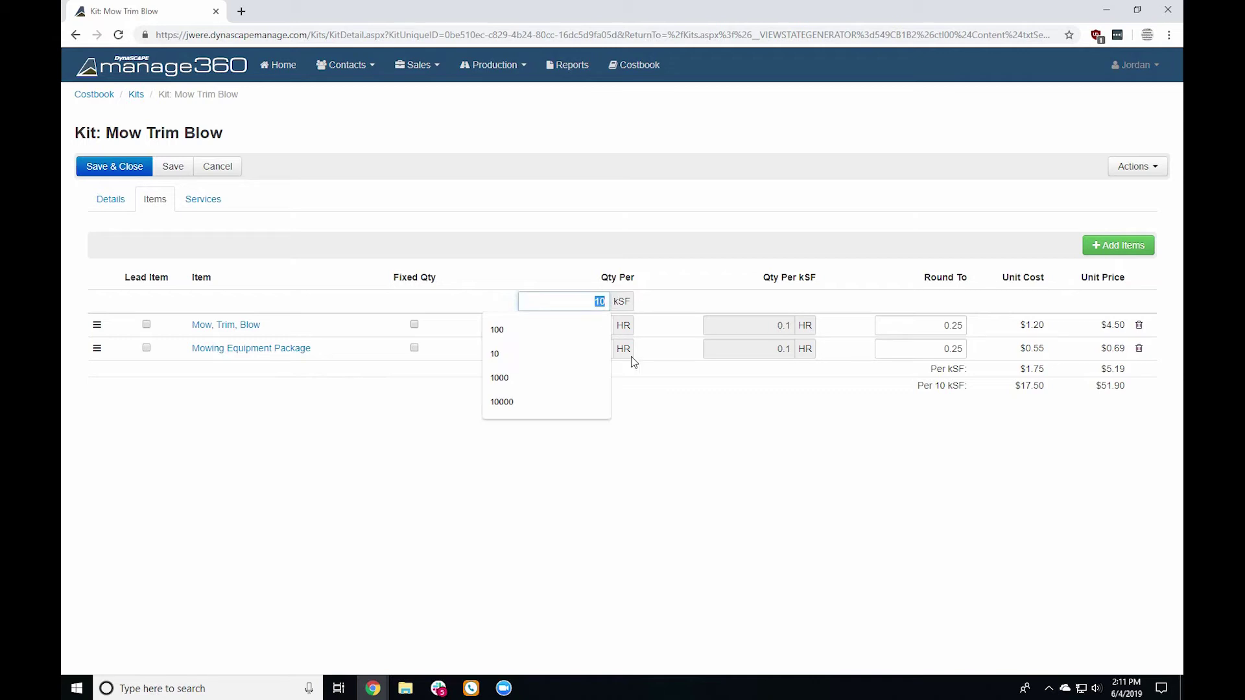
left_click(658, 259)
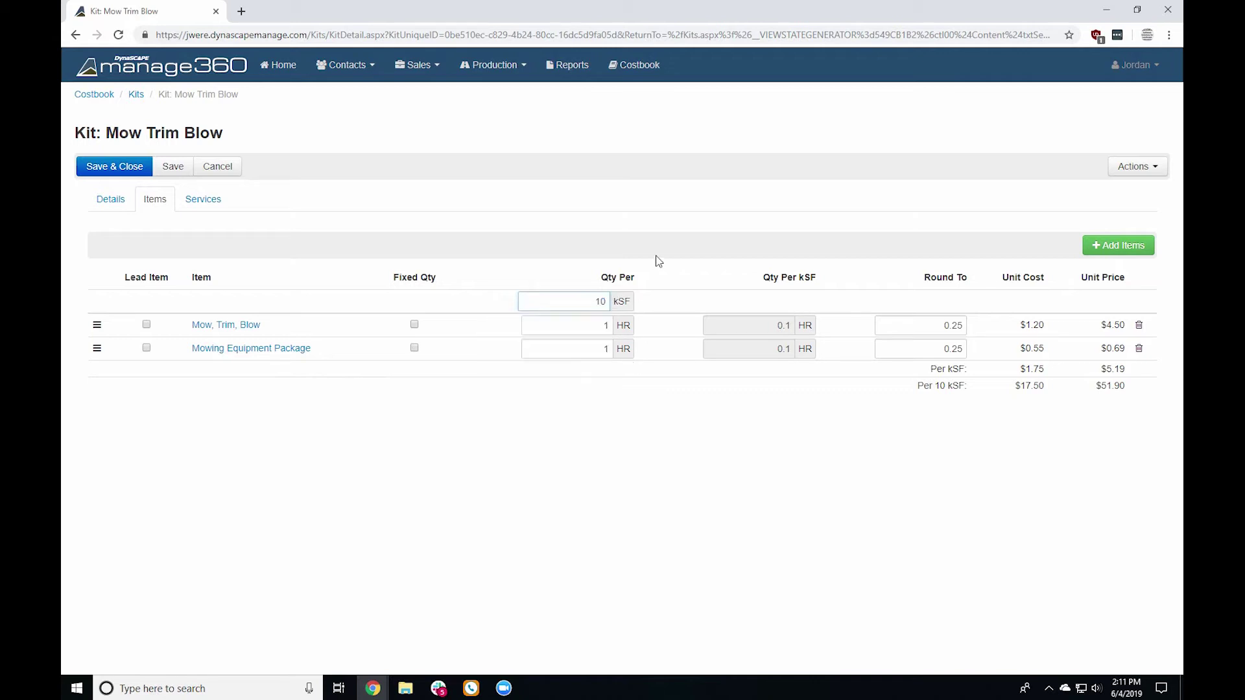
double_click(621, 302)
left_click(645, 287)
double_click(602, 327)
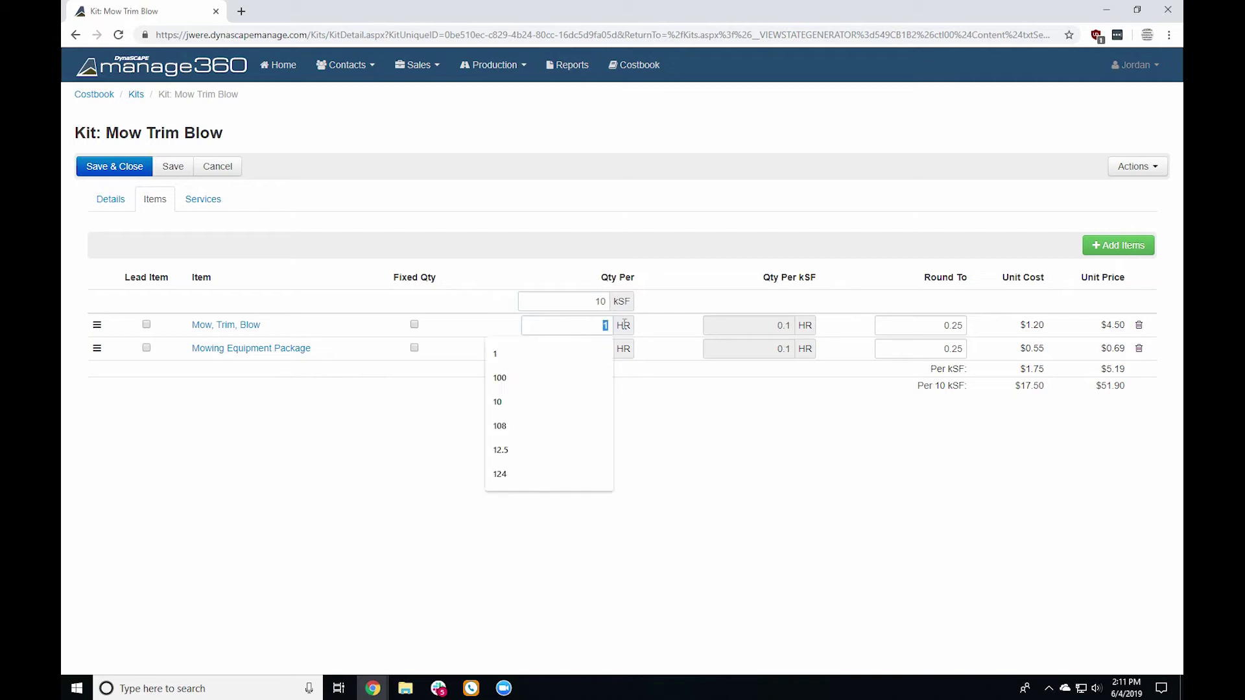
left_click(638, 266)
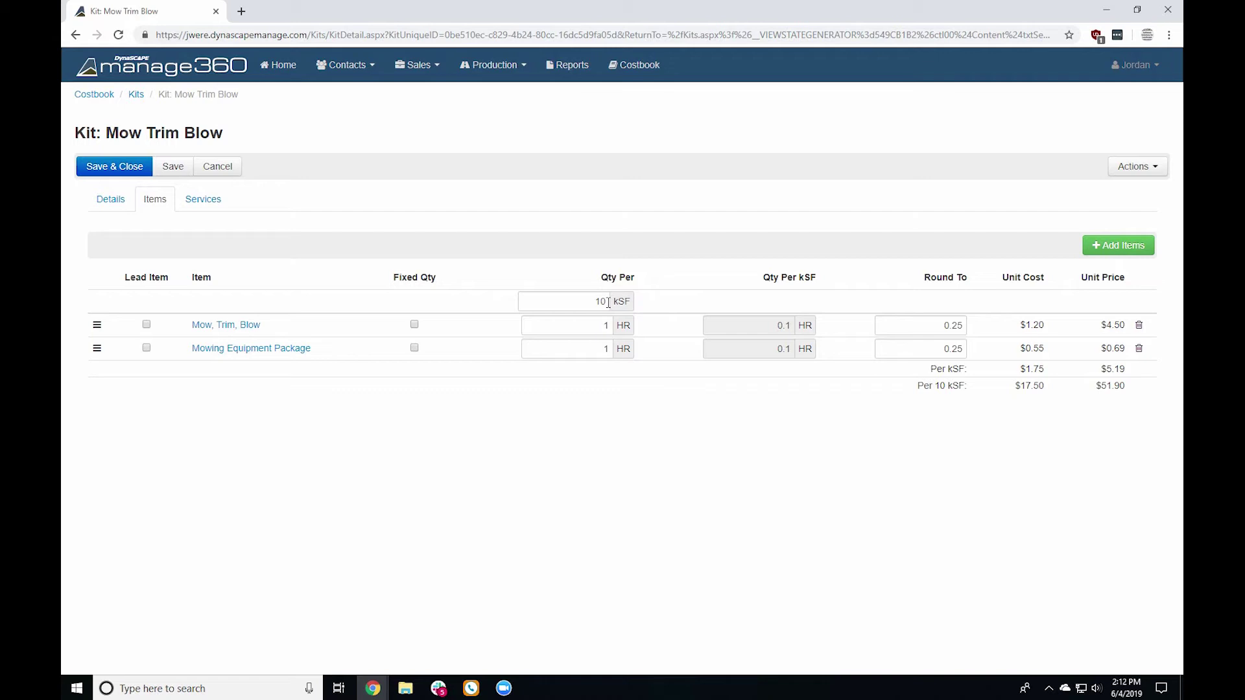
Step: Change the Mow Trim Blow kit's unit type to Sq. Feet
left_click(117, 204)
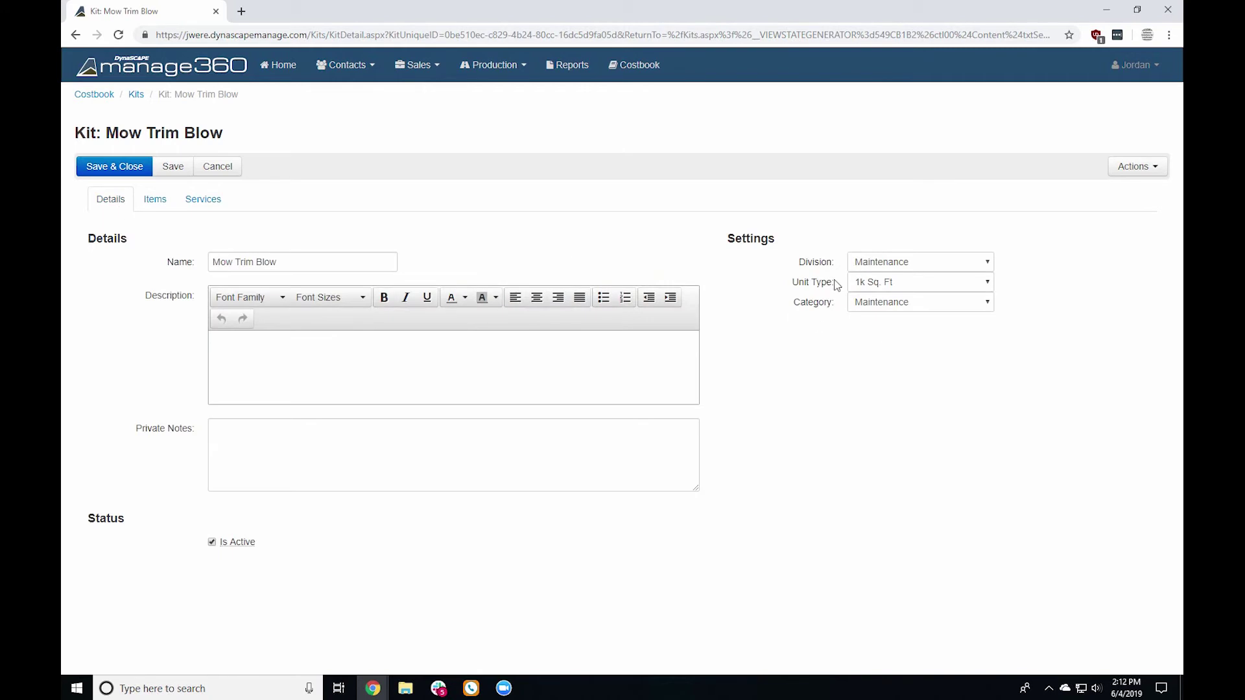
left_click(871, 283)
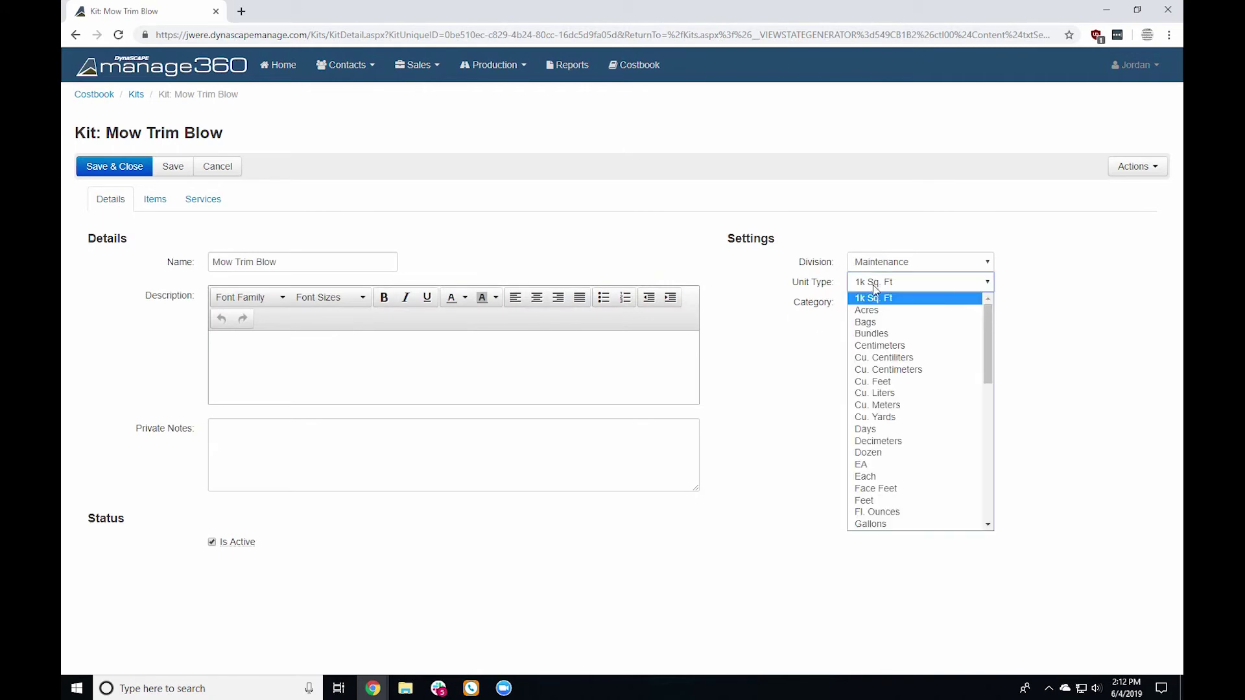
scroll(915, 427, "down", 10)
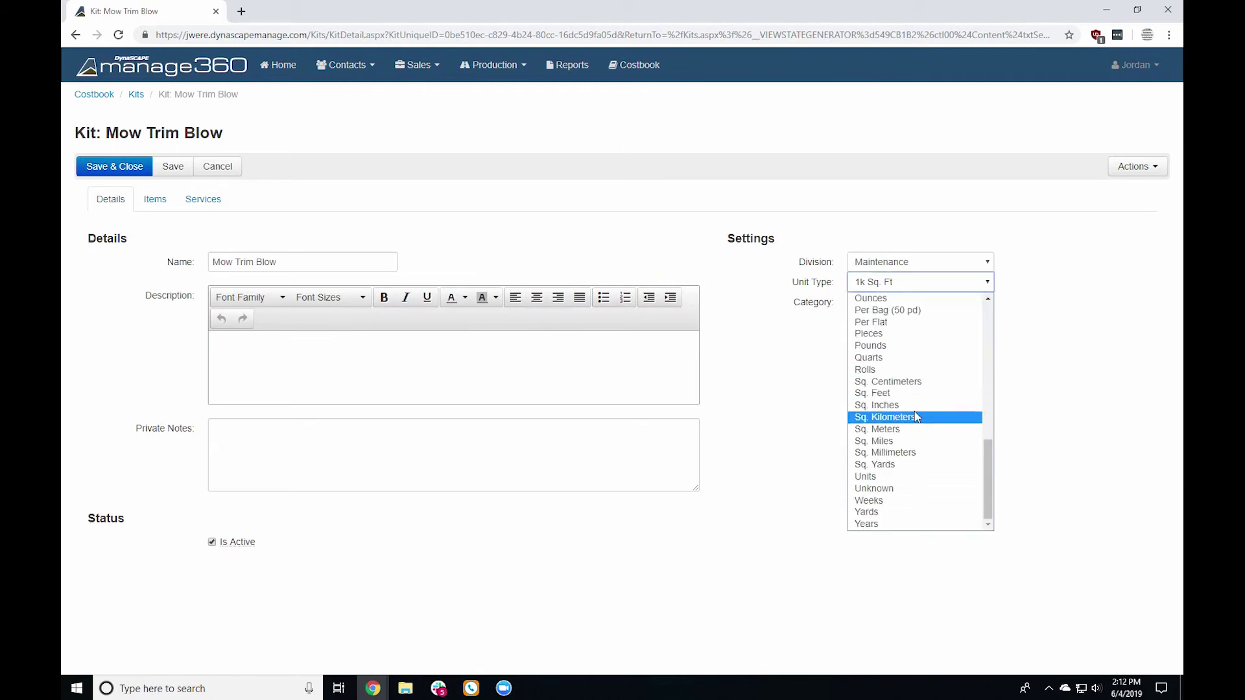
left_click(915, 391)
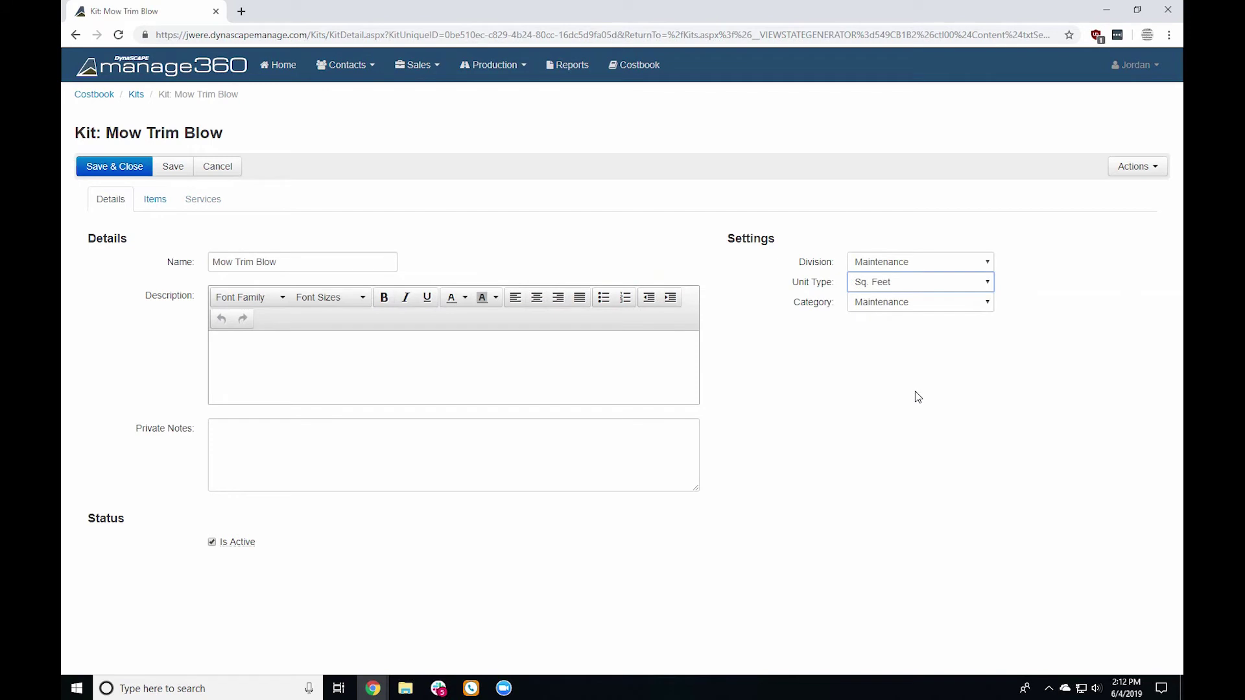
Step: Set the kit's base quantity to 10000 FT² and the Mow, Trim, Blow labor quantity to 1 HR
left_click(136, 204)
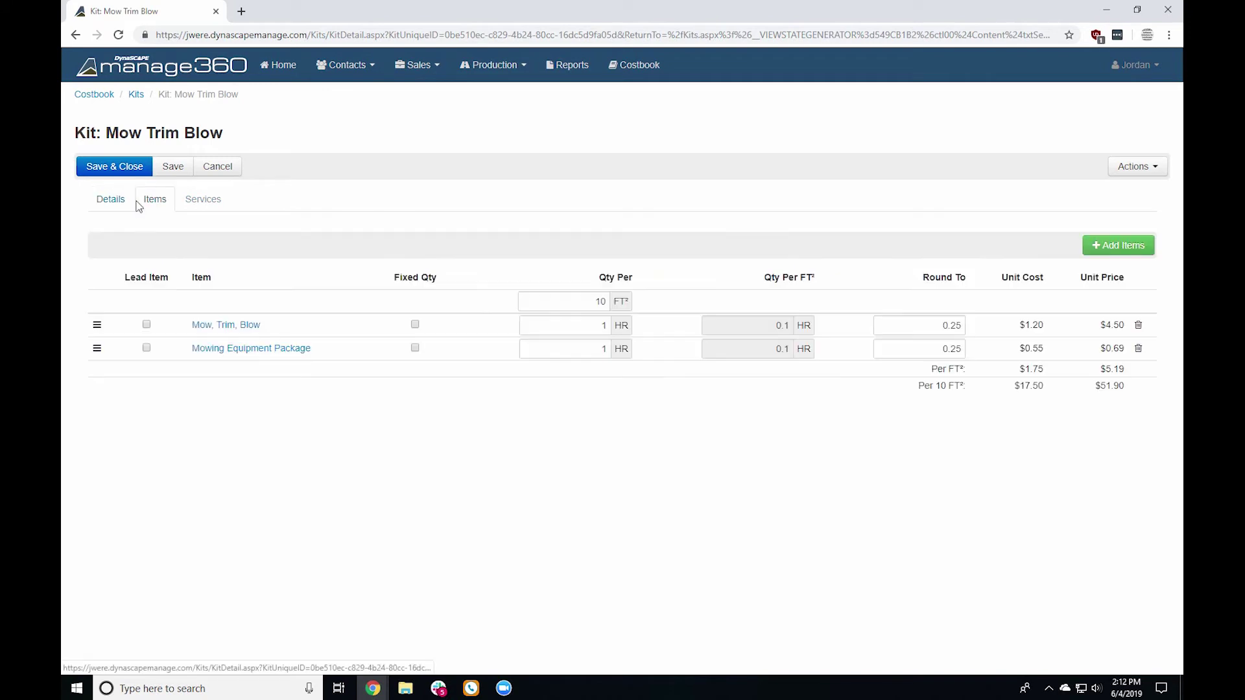
left_click(608, 304)
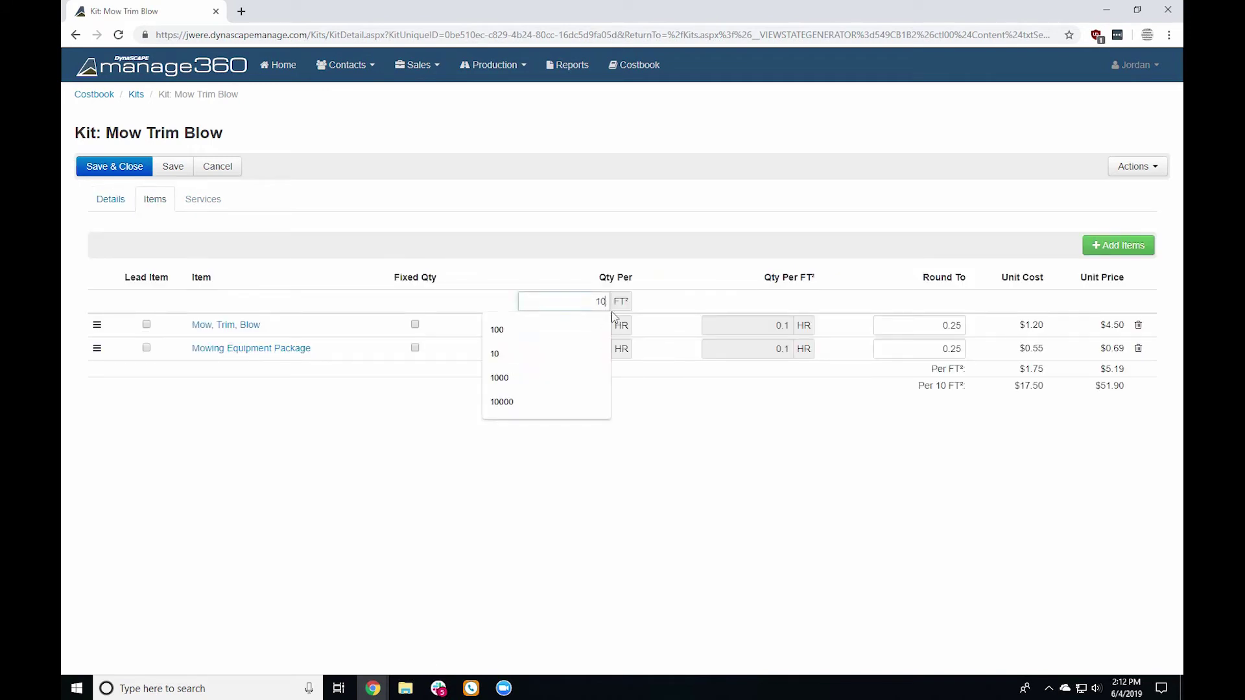
type("000")
left_click(679, 230)
double_click(576, 326)
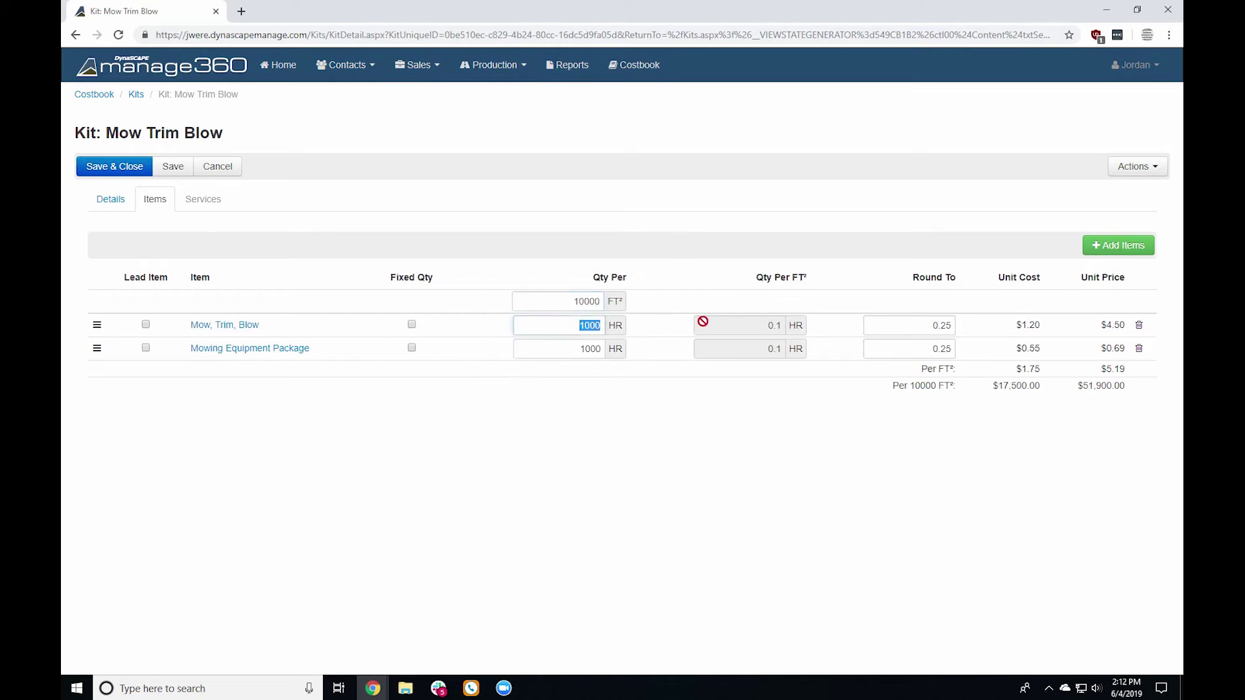
type("1")
key("Tab")
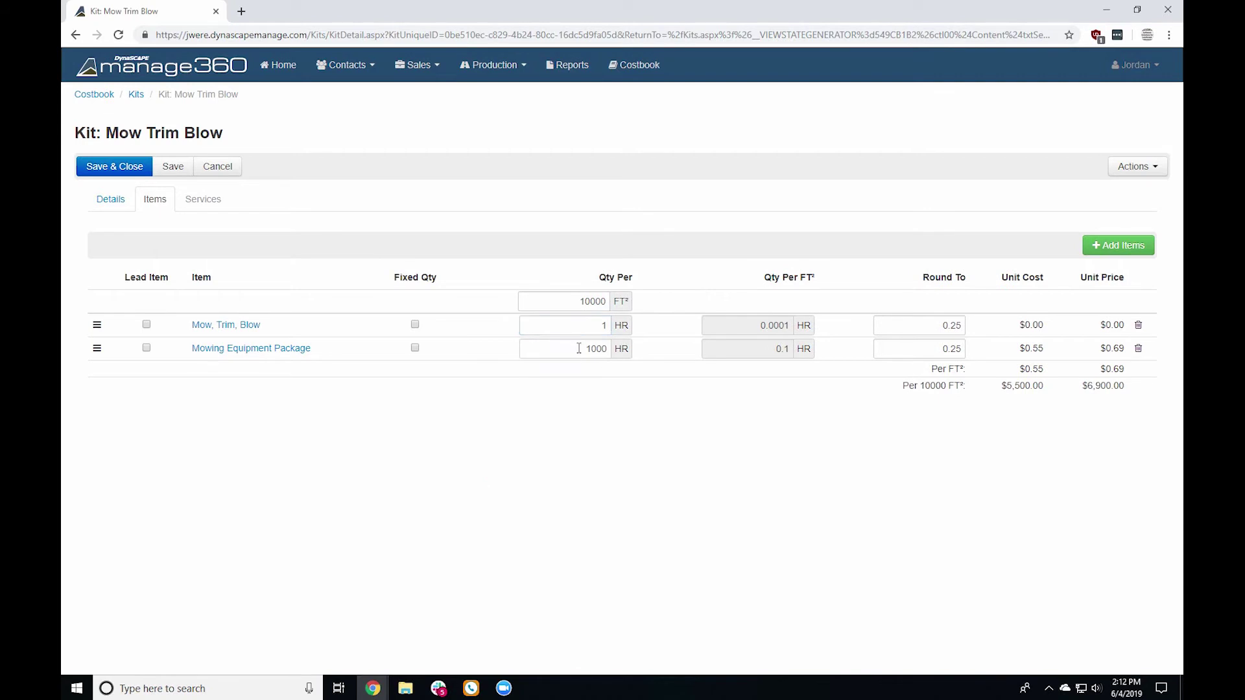
Step: Set the Mowing Equipment Package quantity to 1 HR and check both items' quantity per FT² and unit costs
type("1")
double_click(758, 329)
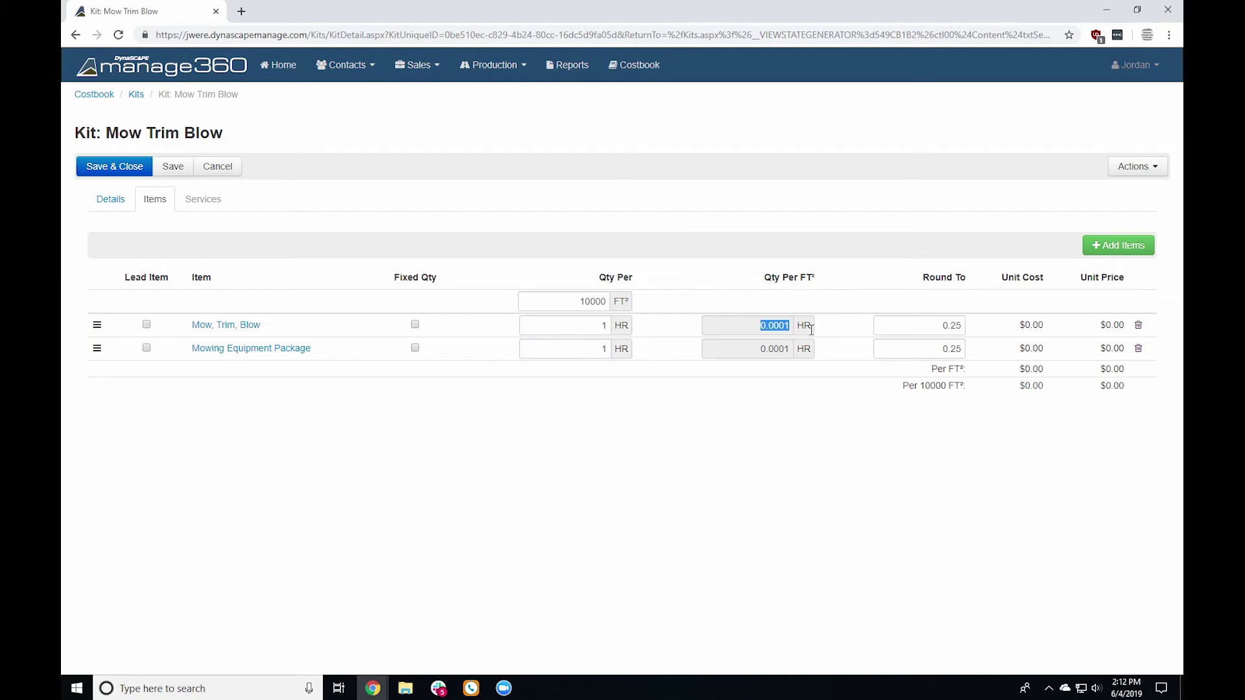
left_click(819, 286)
left_click_drag(774, 327, 807, 329)
left_click_drag(1018, 325, 1124, 326)
left_click(600, 325)
key("Escape")
key("shift+Tab")
left_click(662, 309)
double_click(1040, 332)
left_click(1087, 444)
Step: Change the Mow Trim Blow kit's unit type to 1k Sq. Ft
left_click(111, 199)
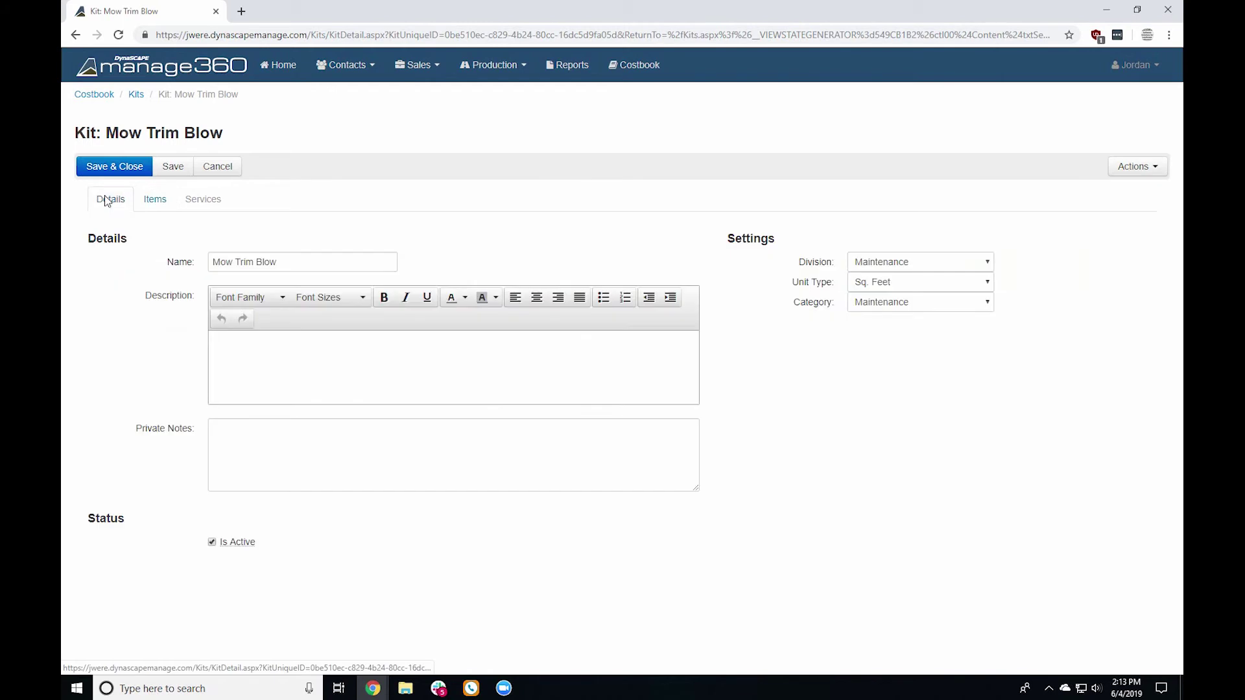
left_click(885, 283)
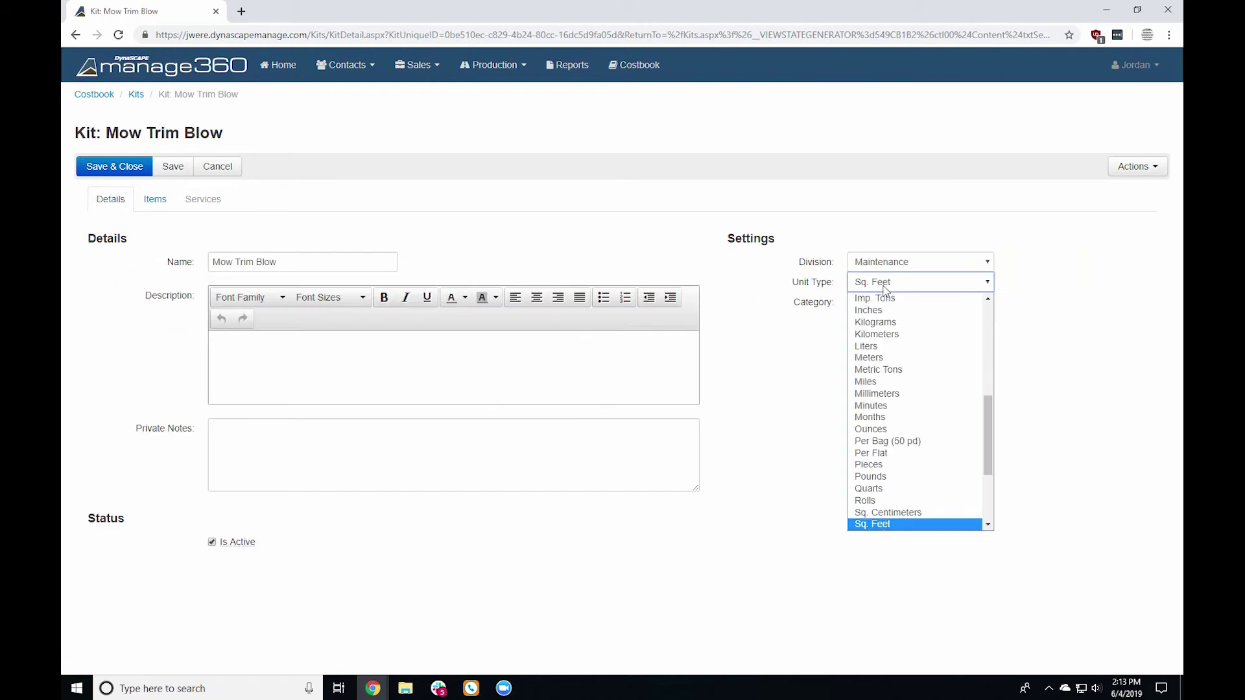
scroll(897, 350, "up", 5)
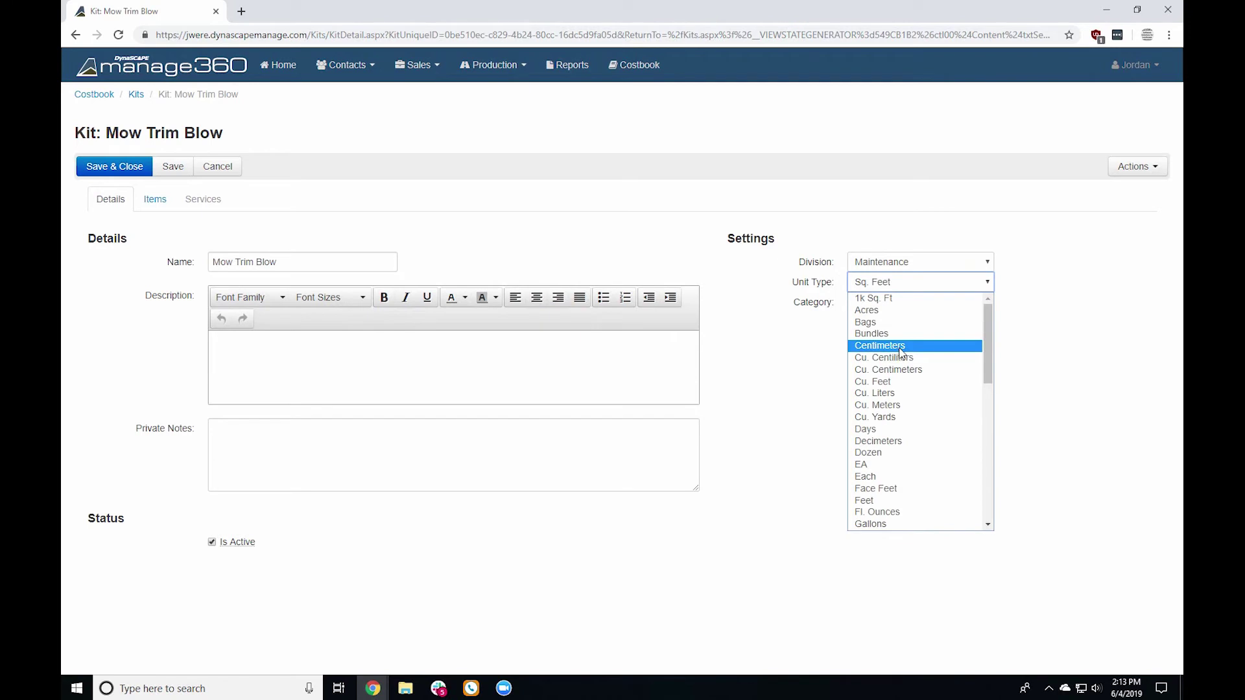
left_click(891, 298)
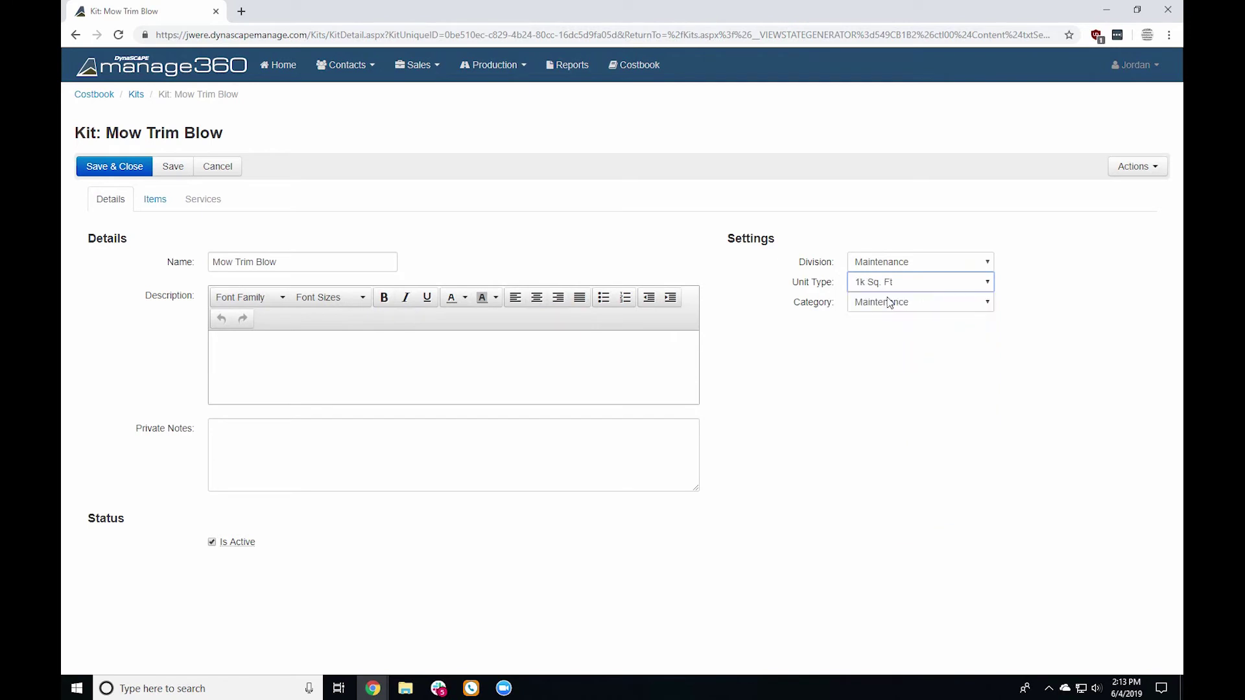
Step: Set the kit's base quantity to 10 kSF and both the labor and equipment package quantities to 1 HR
left_click(155, 199)
left_click_drag(590, 302, 651, 304)
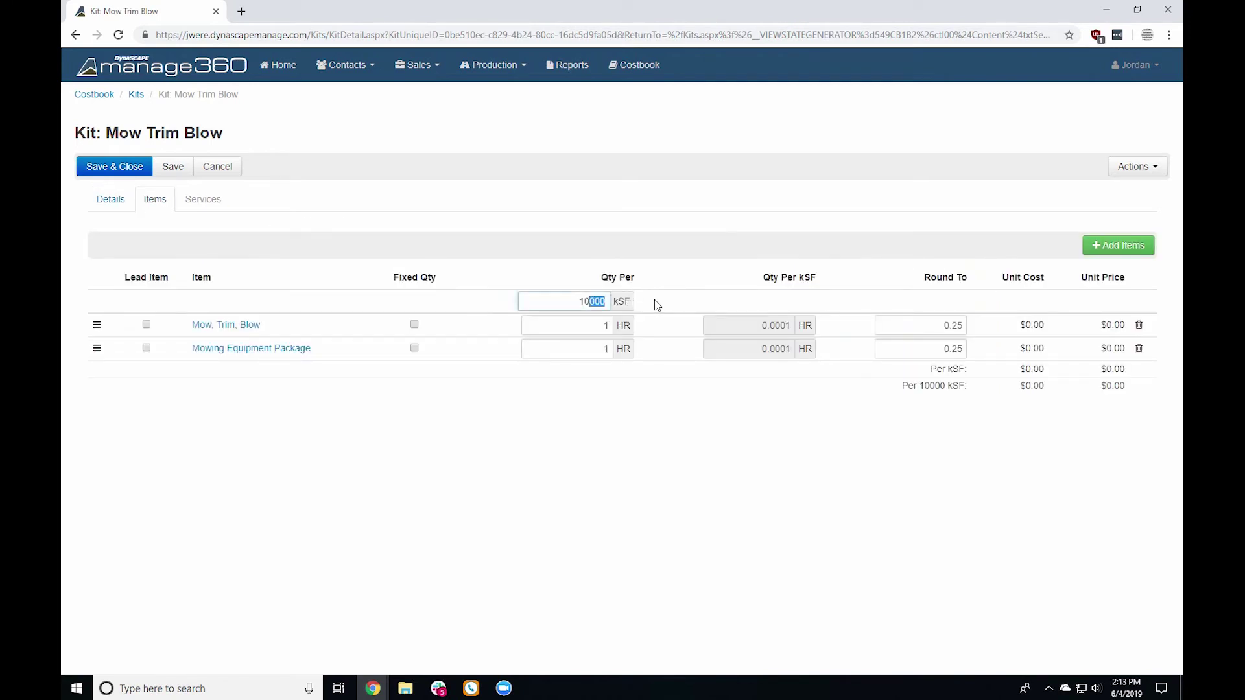
key("BackSpace")
key("Tab")
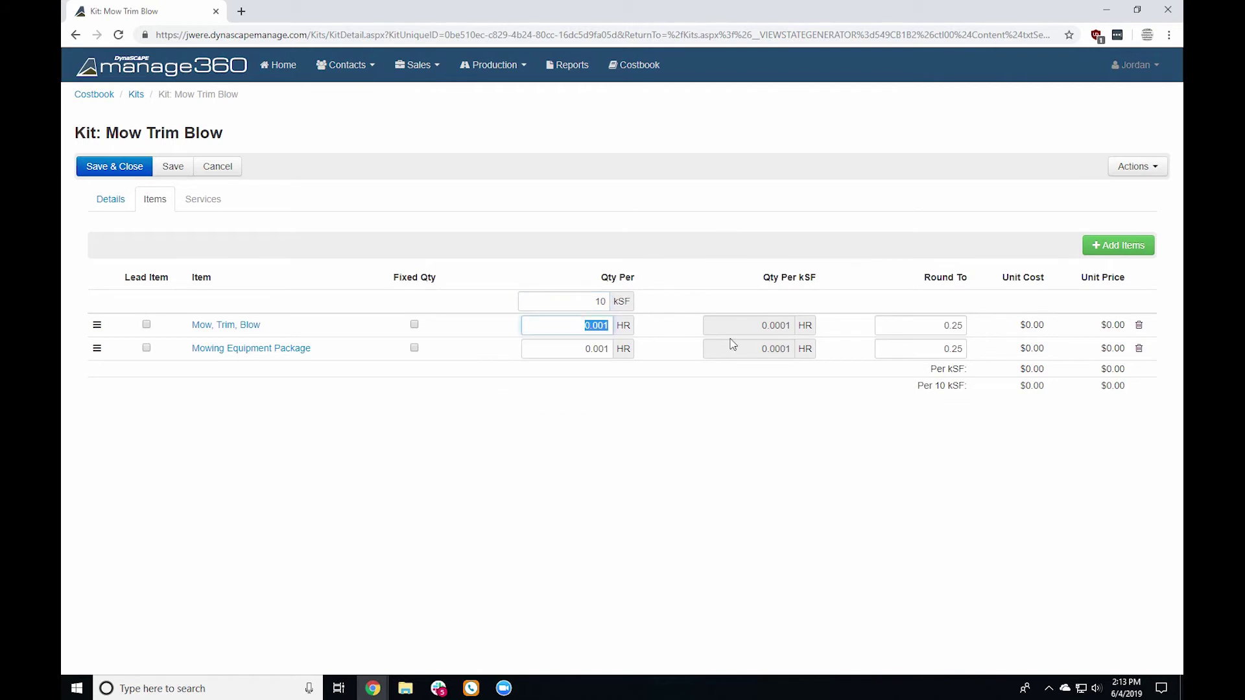
type("1")
key("Tab")
type("1")
left_click(750, 416)
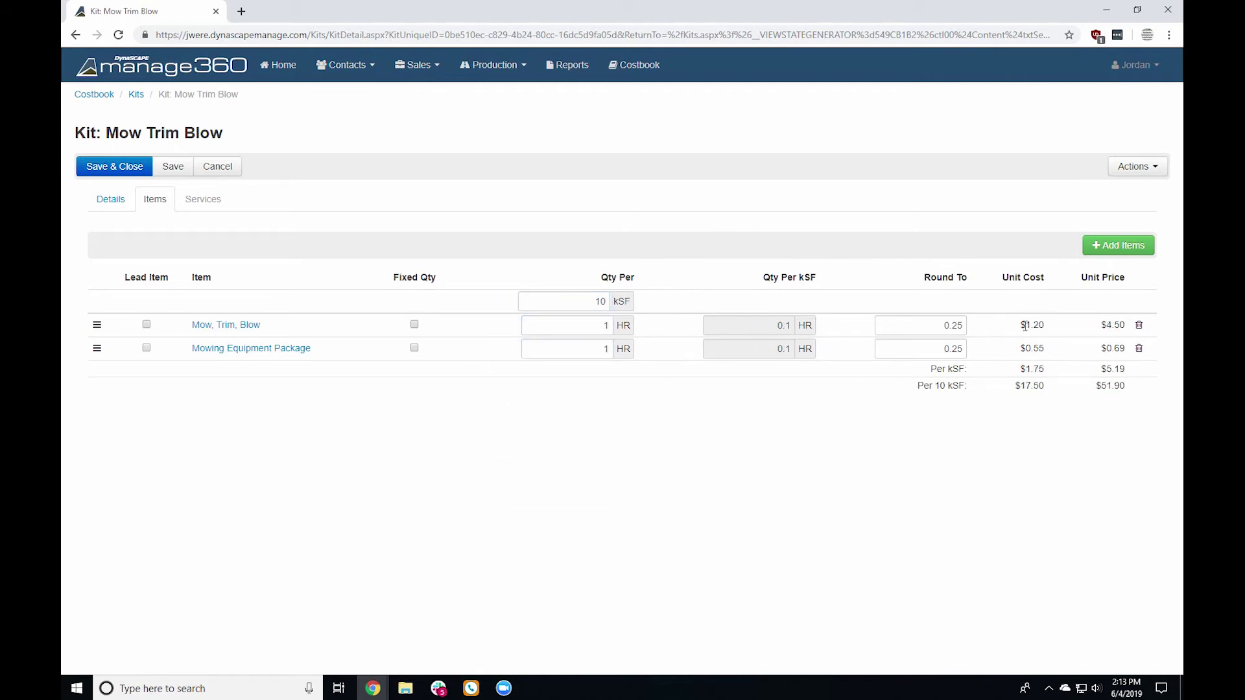
Step: Examine the kit's cost and price totals per kSF and per 10 kSF
left_click_drag(968, 369, 951, 368)
left_click_drag(1102, 369, 1131, 372)
left_click_drag(947, 370, 970, 370)
left_click(1006, 483)
left_click_drag(1014, 386, 1107, 388)
left_click(1140, 437)
Step: Review the kit's name and private notes fields, and return to its item list
left_click(109, 199)
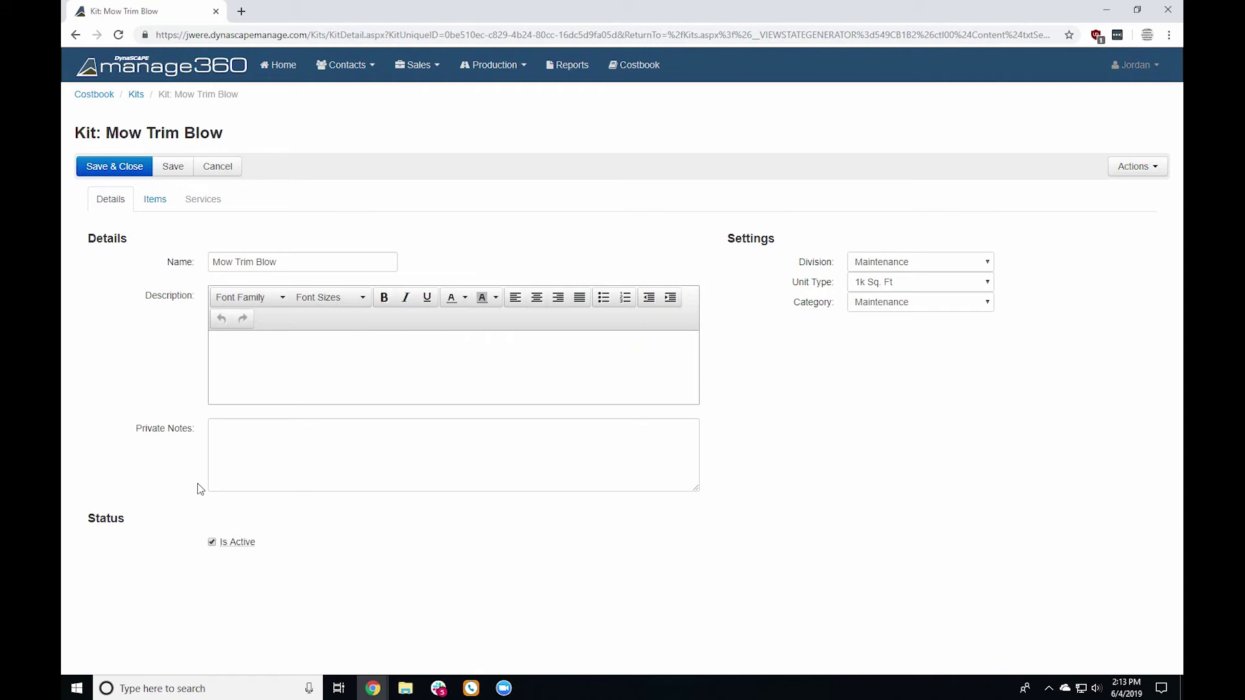
left_click(237, 437)
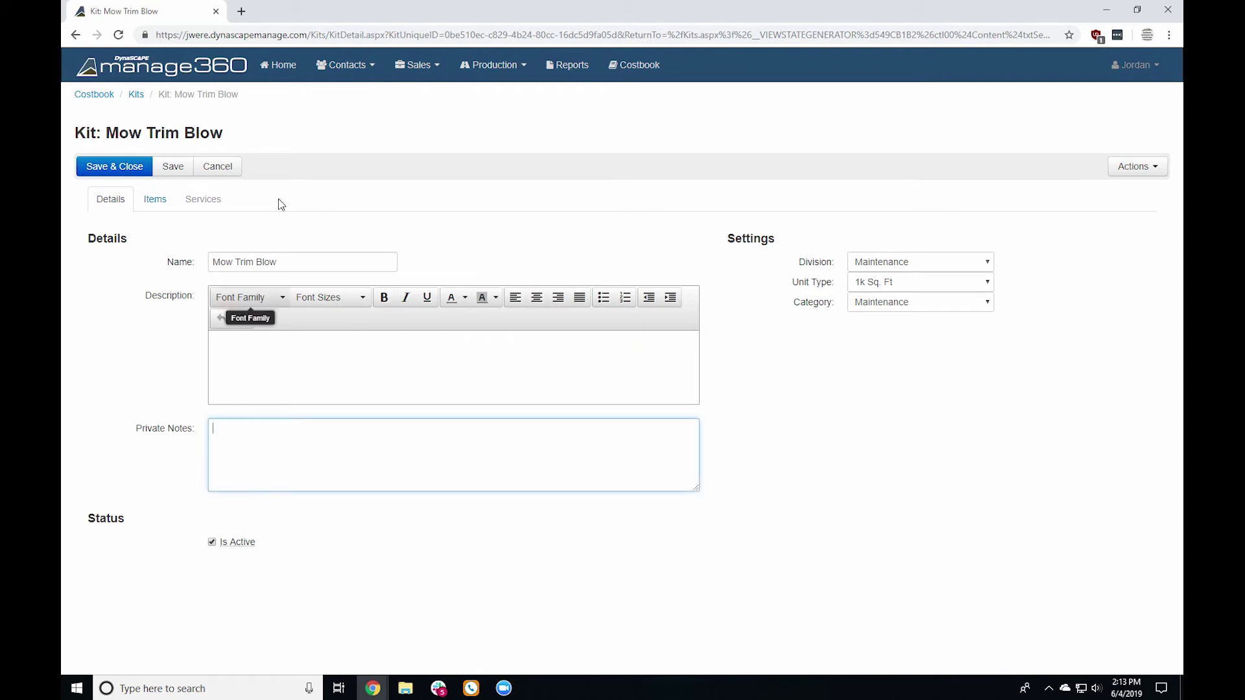
left_click(283, 262)
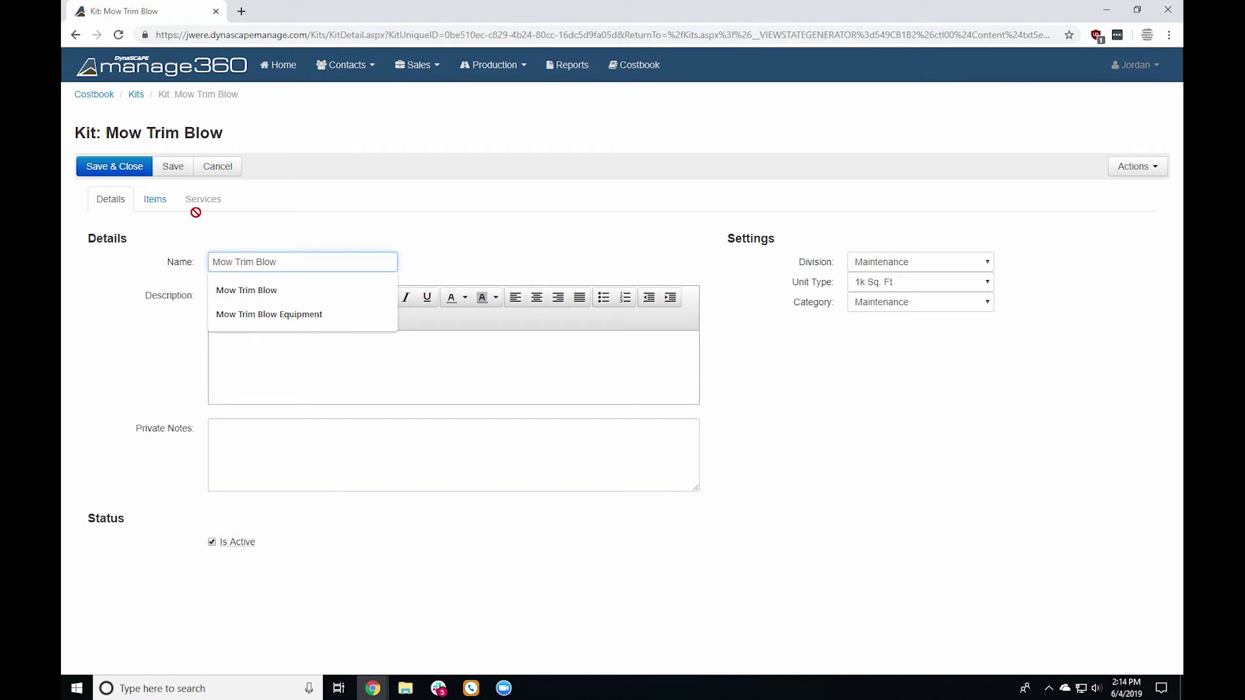
left_click(154, 201)
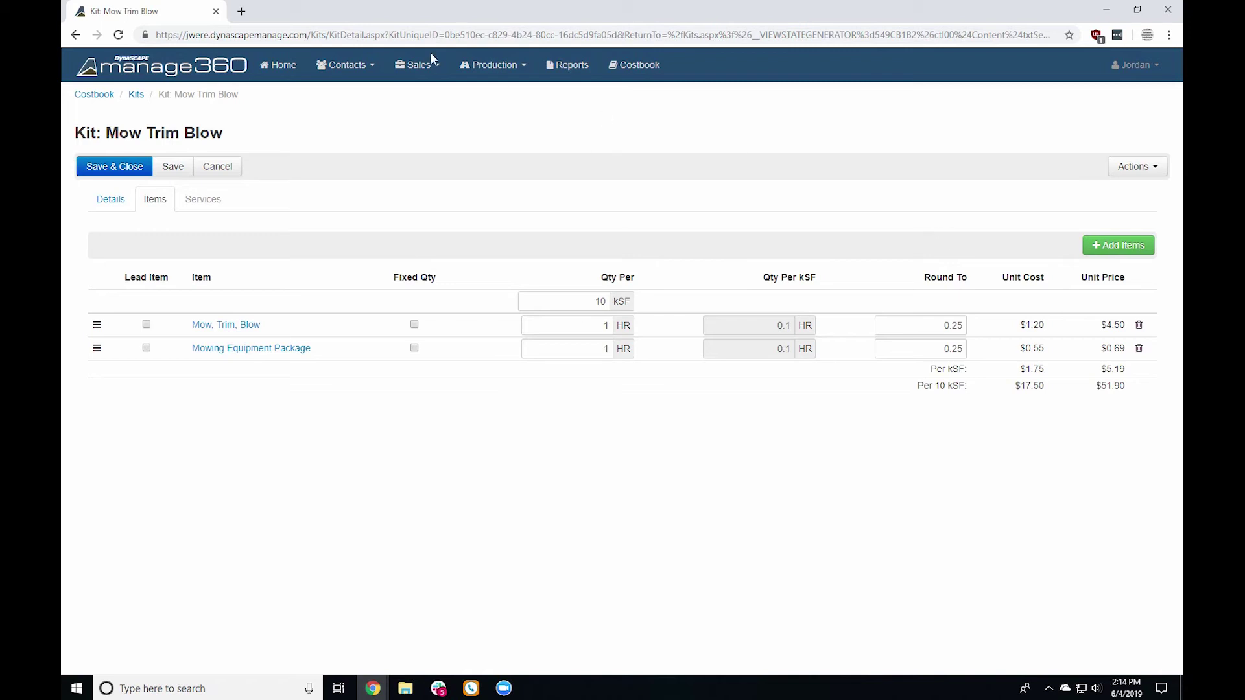
Step: Return to the kits list and search it for "mulch"
left_click(136, 95)
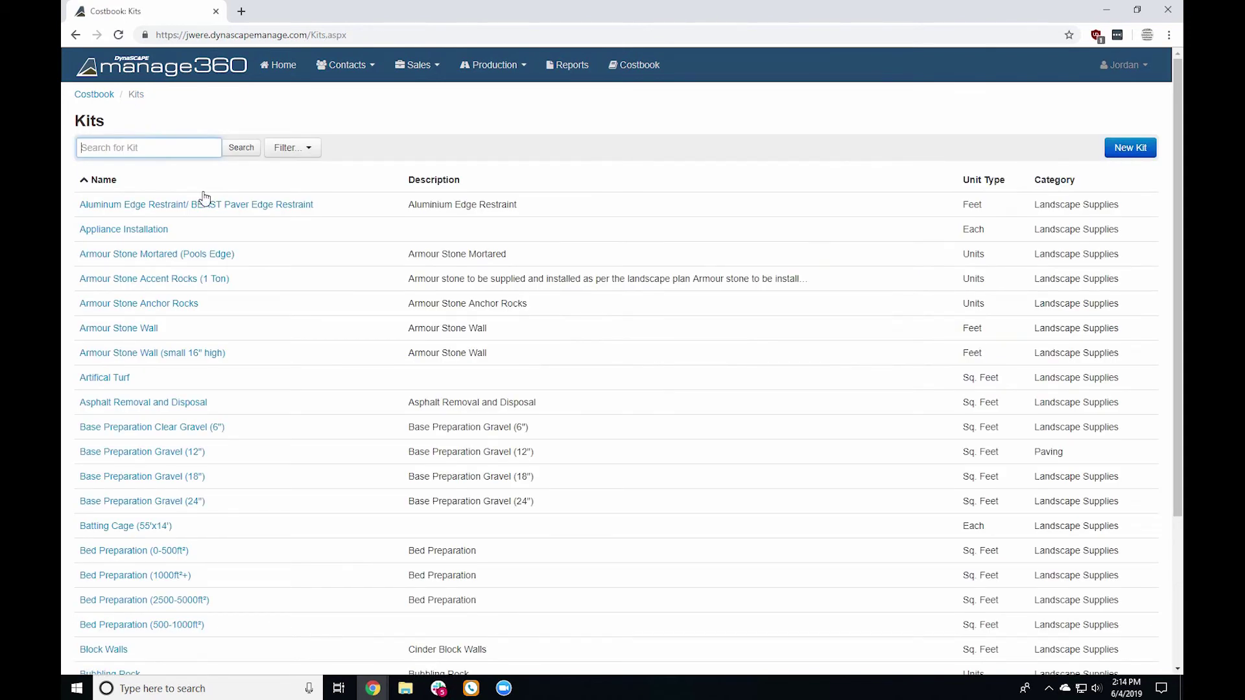
type("mulch")
key("Return")
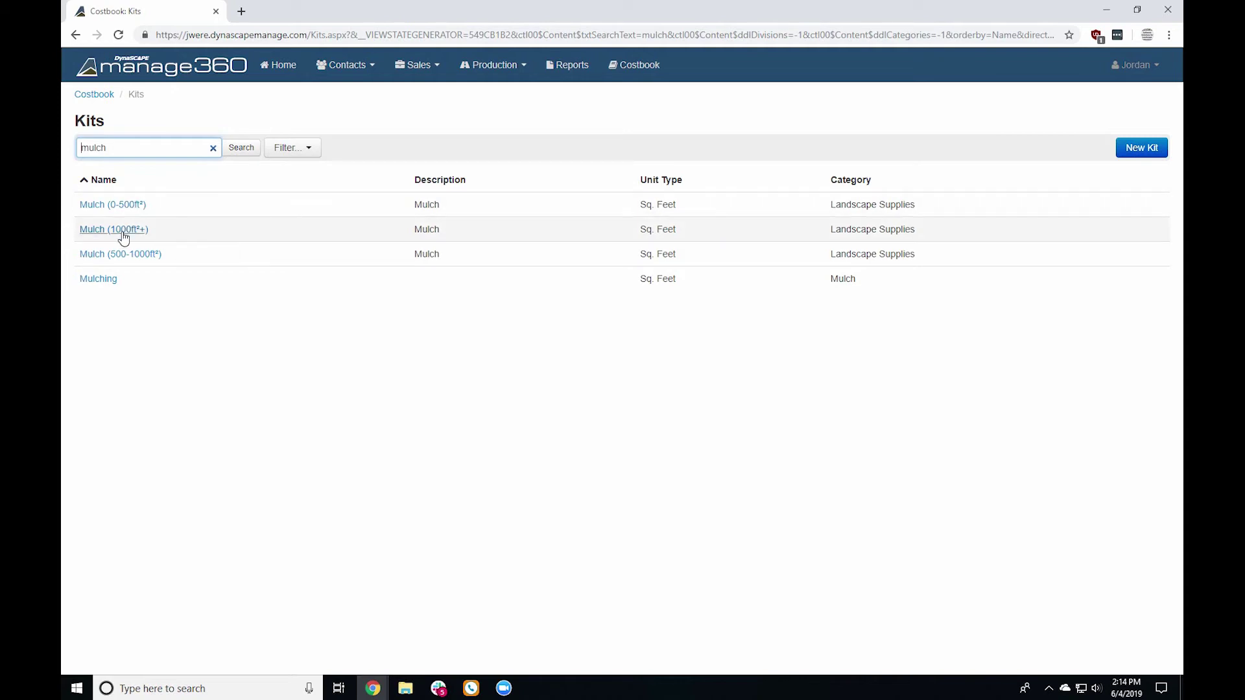
Step: Open the Mulch (500-1000ft²) kit, inspect its items and base quantity, and leave without saving
left_click(131, 256)
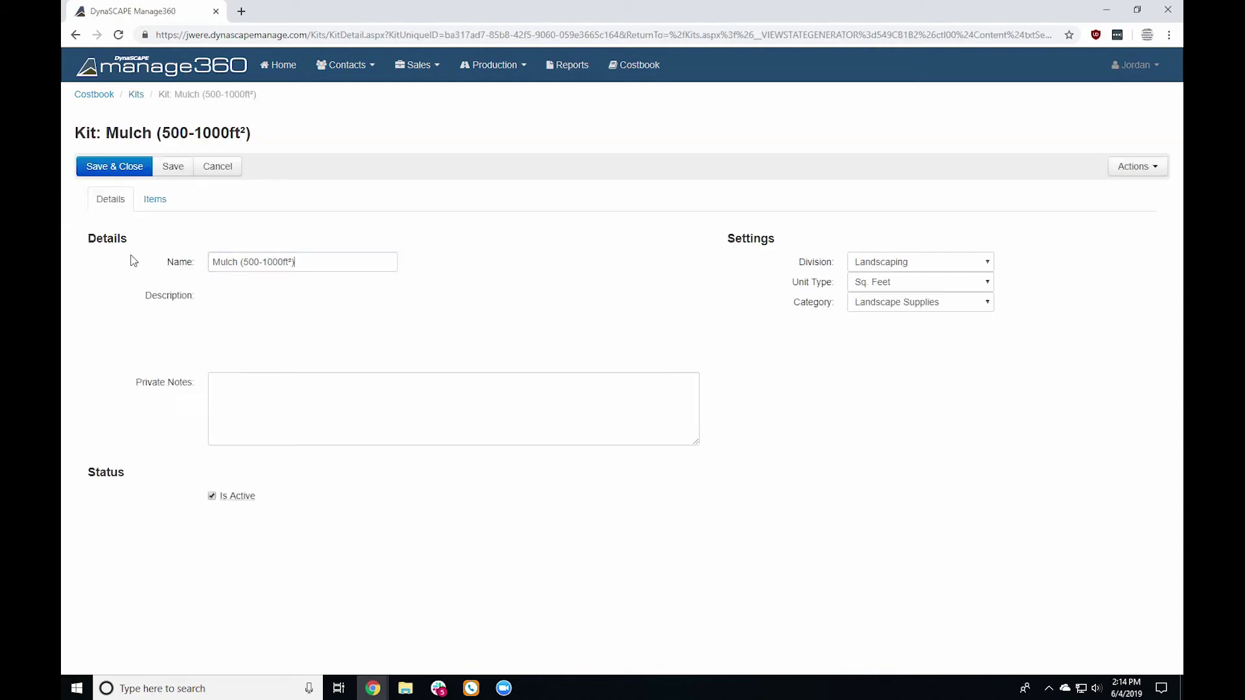
left_click(156, 202)
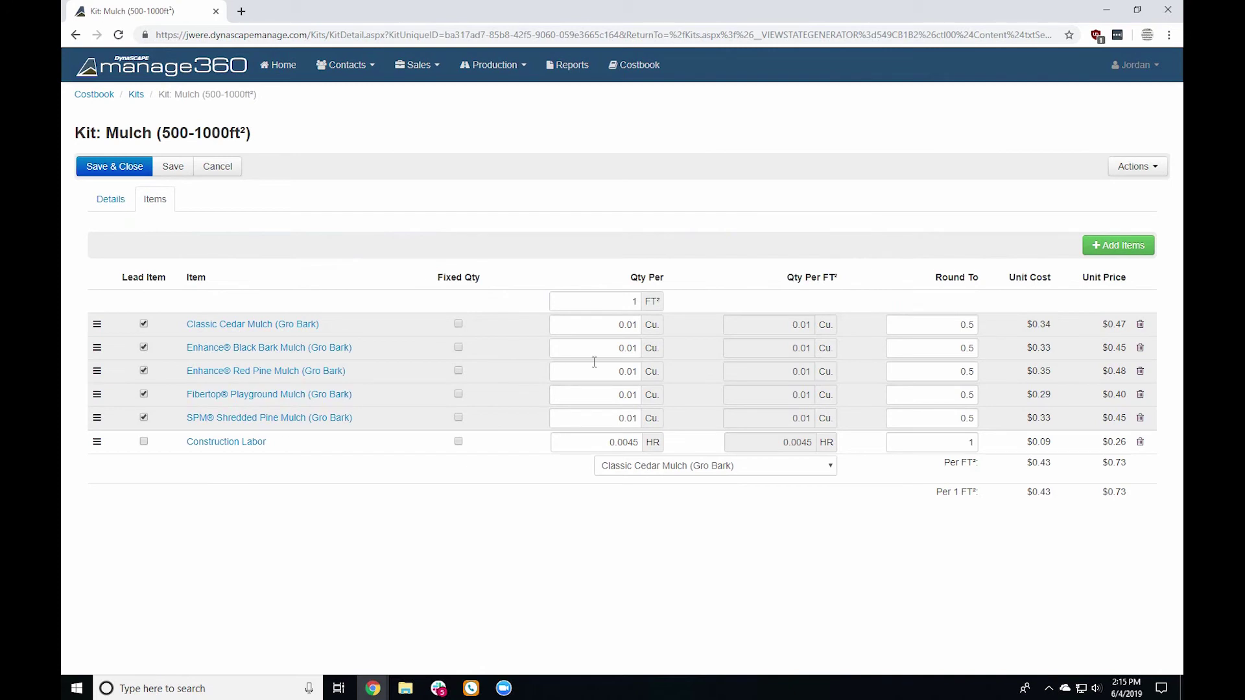
double_click(621, 295)
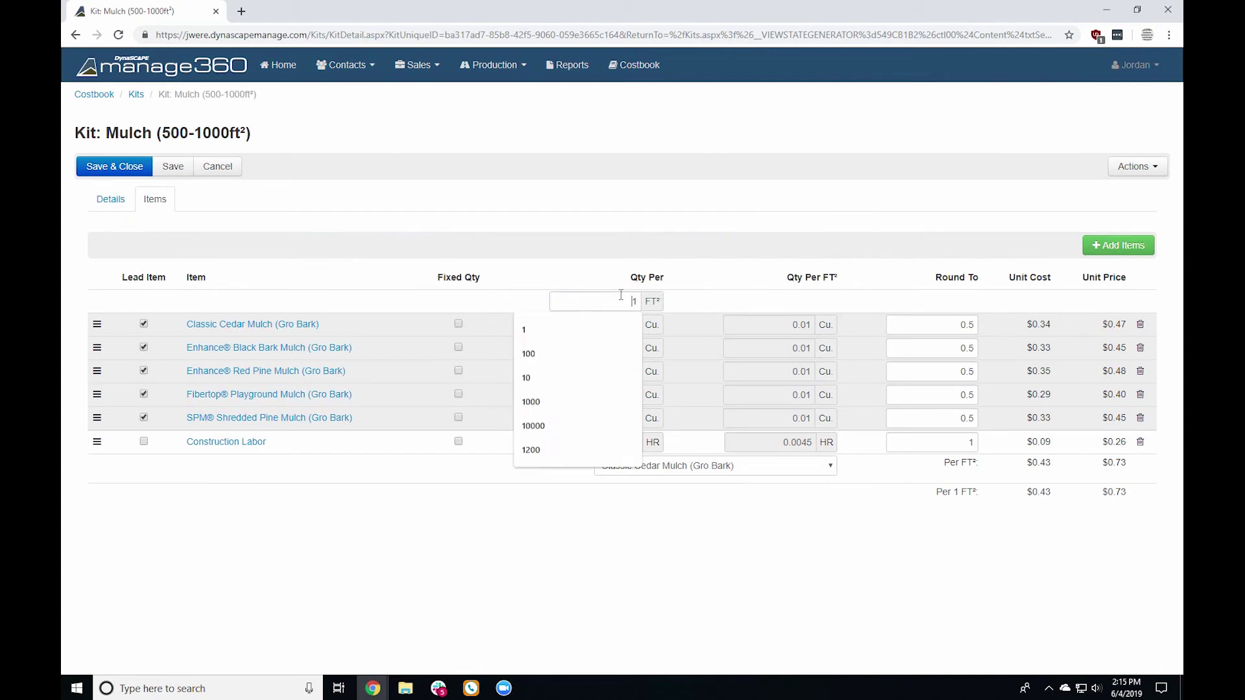
left_click(687, 271)
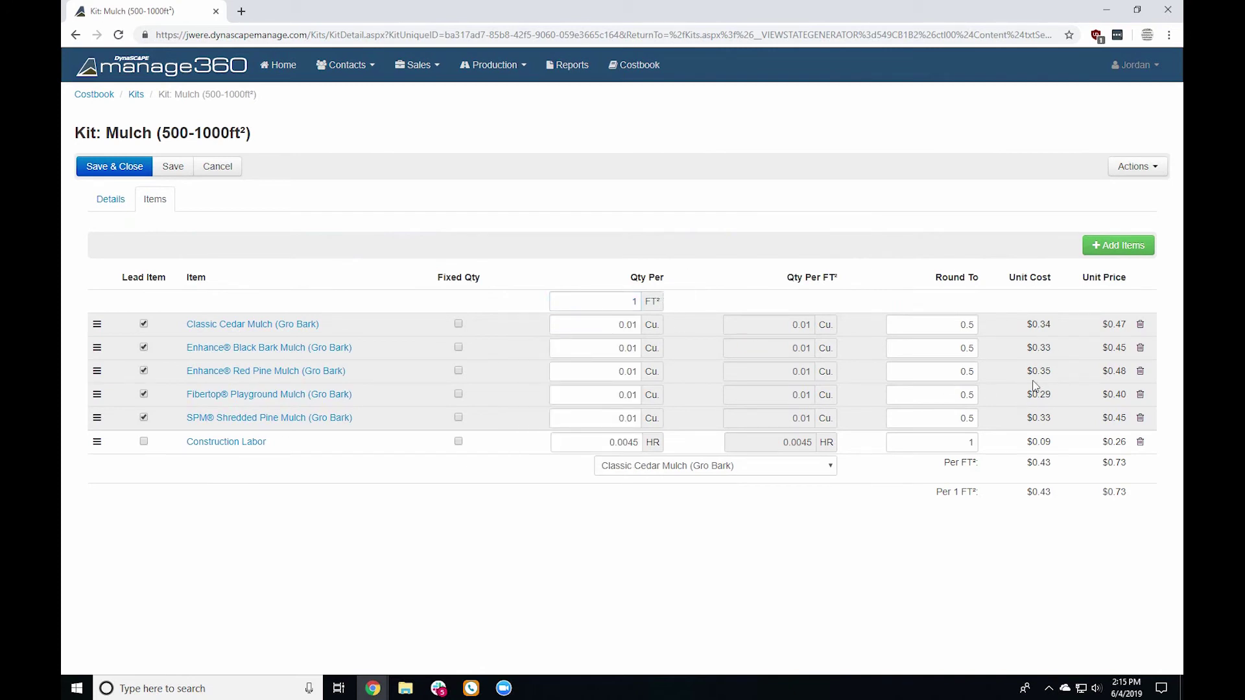
left_click(207, 168)
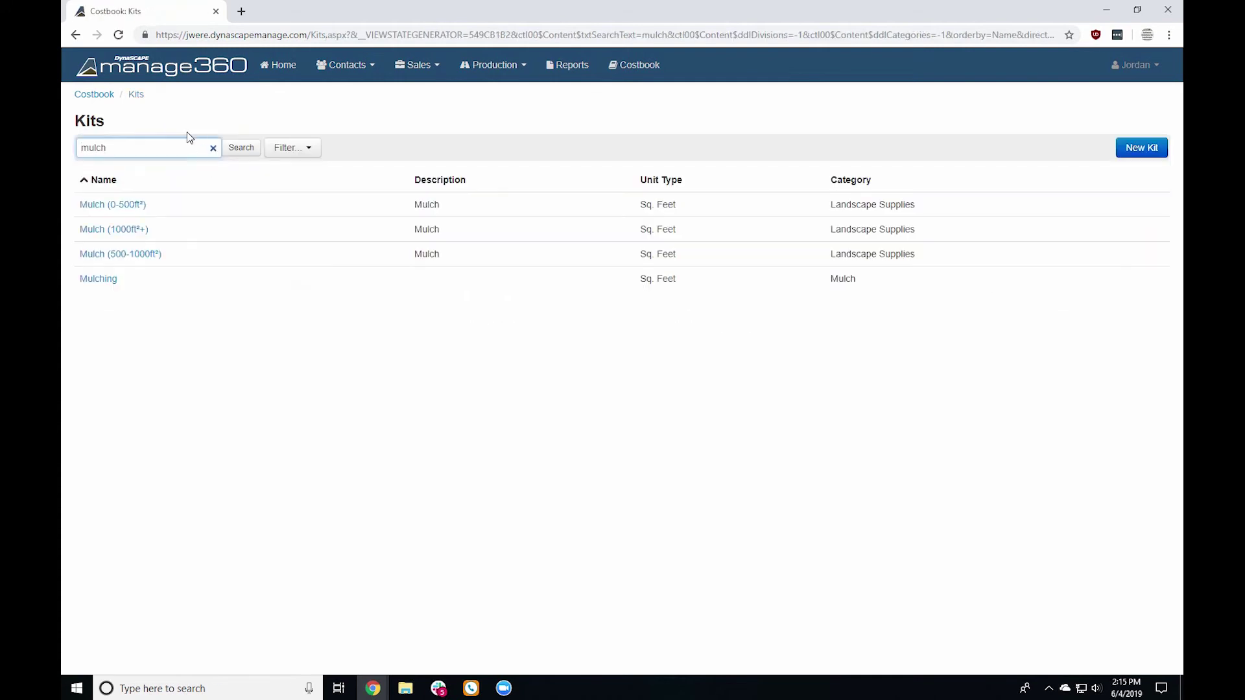
Step: Search the kits for "base", review the items of the Base Preparation Gravel (12") kit, and leave without saving
double_click(152, 150)
type("base")
key("Return")
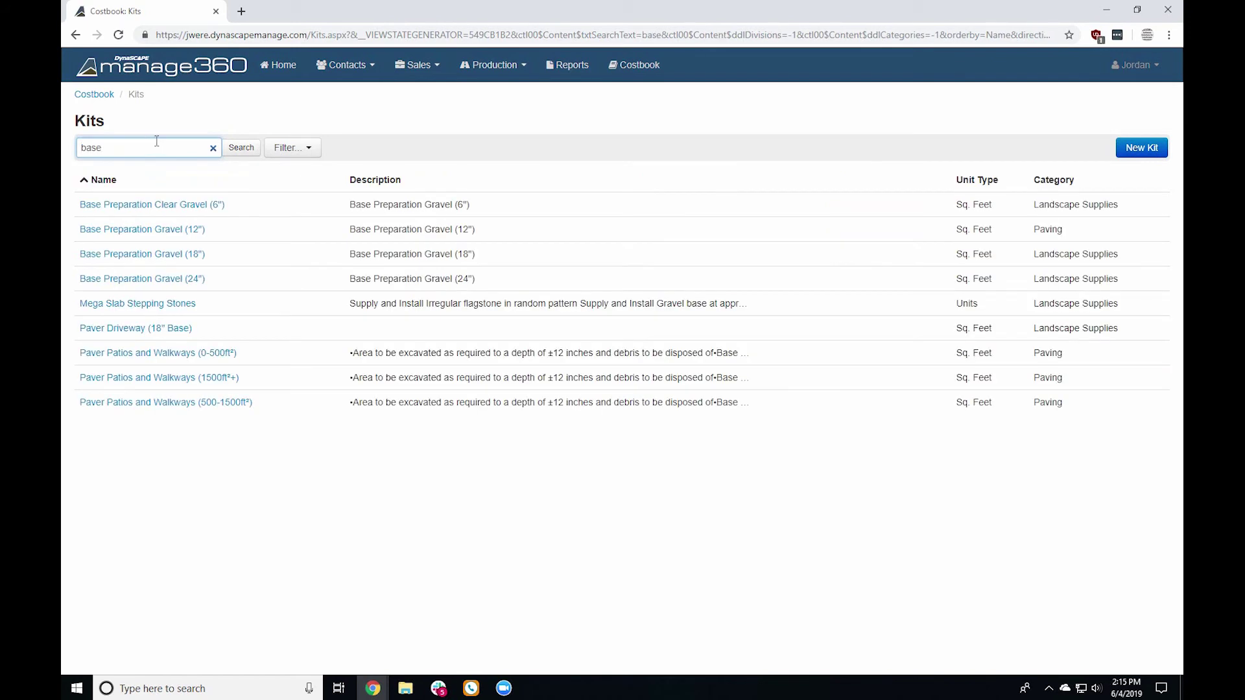
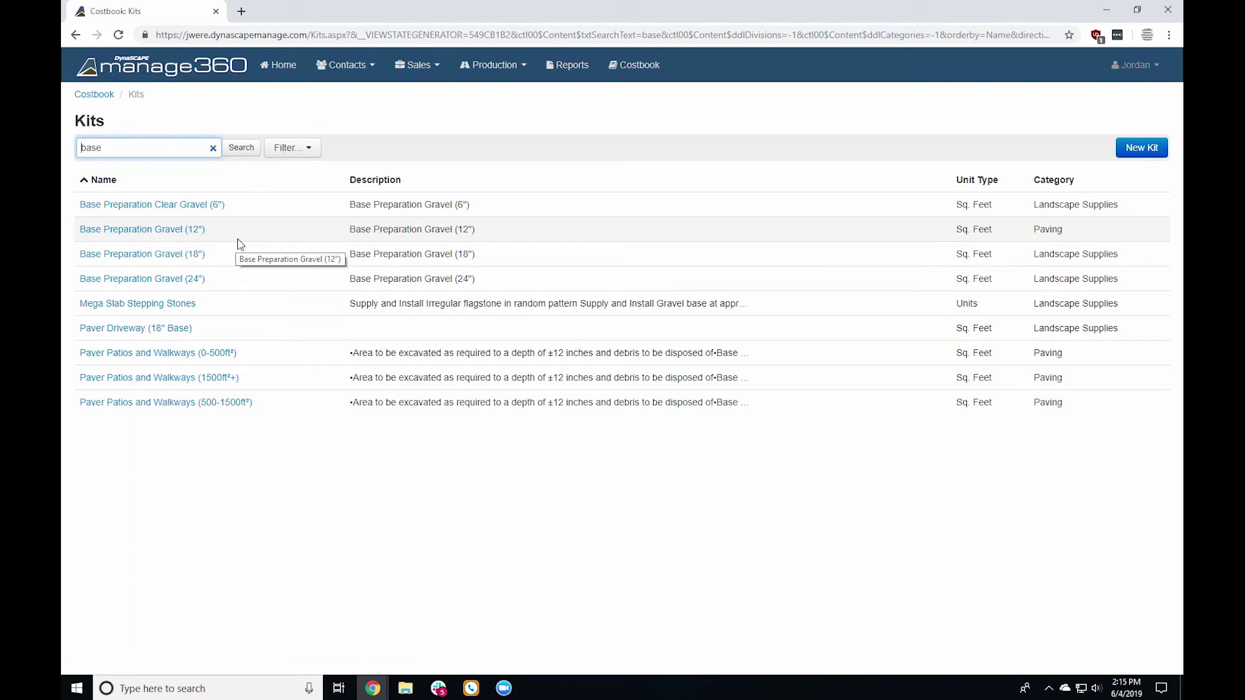
left_click(128, 235)
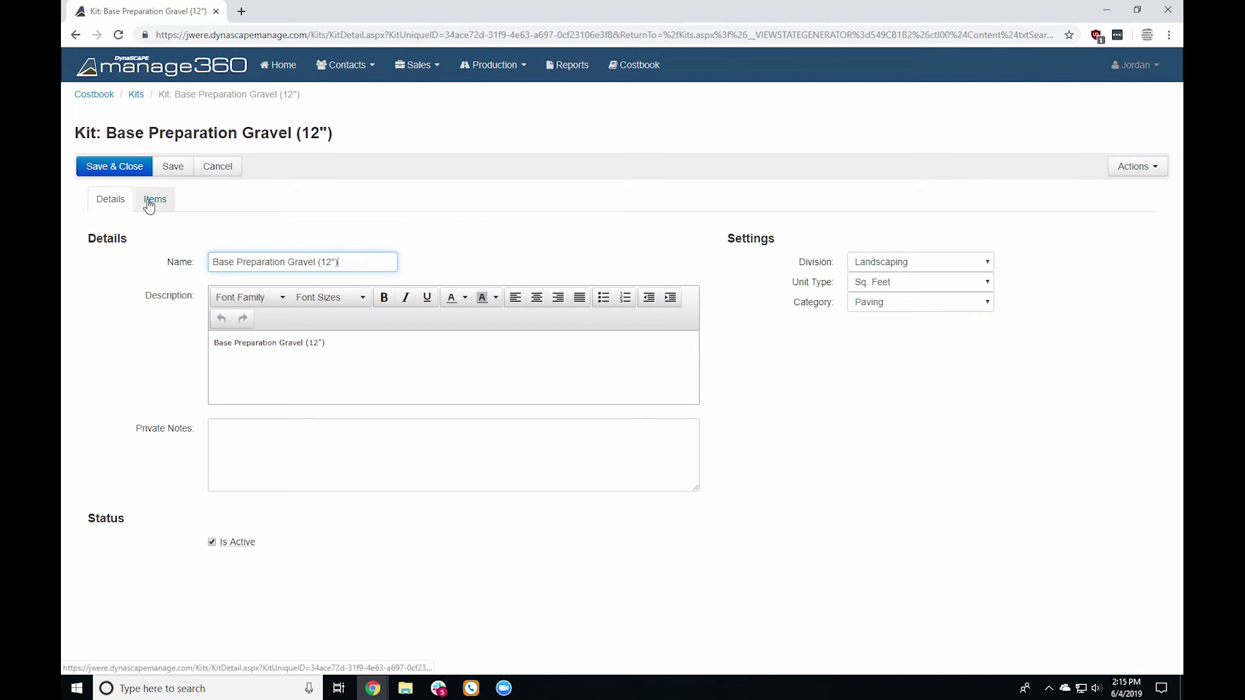
left_click(149, 206)
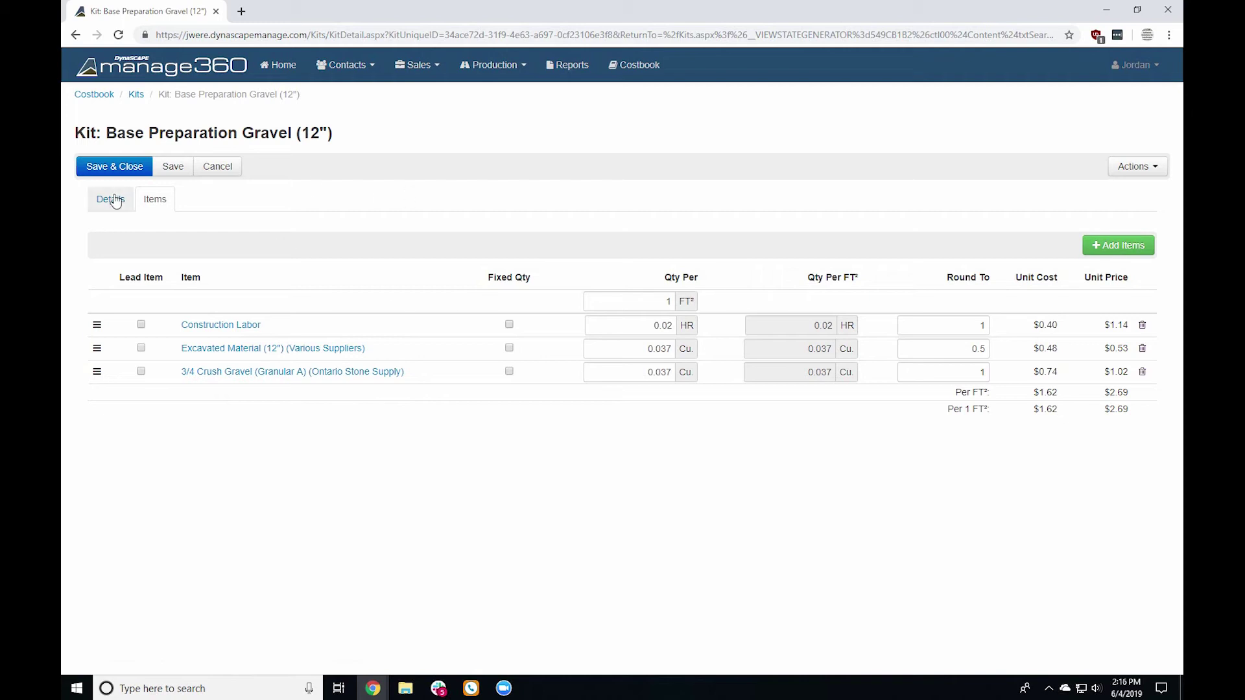
left_click(203, 168)
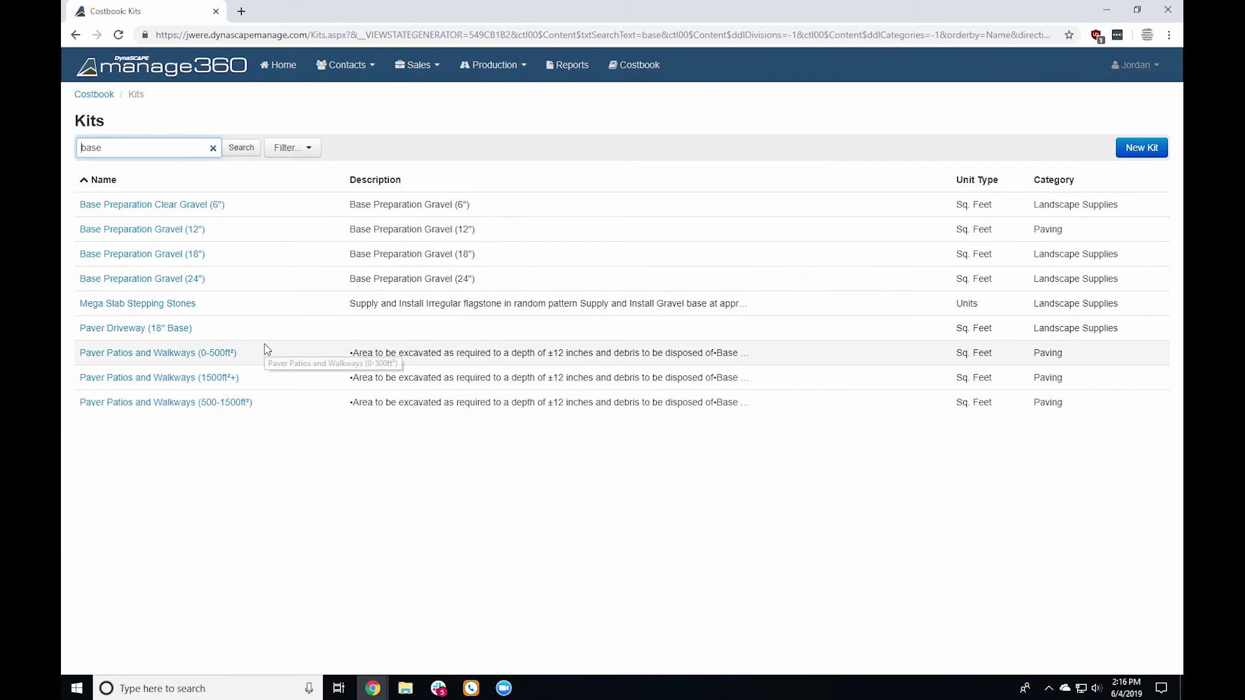
Step: Open the Paver Patios and Walkways (0-500ft²) kit and review its name and full scope-of-work description
left_click(185, 354)
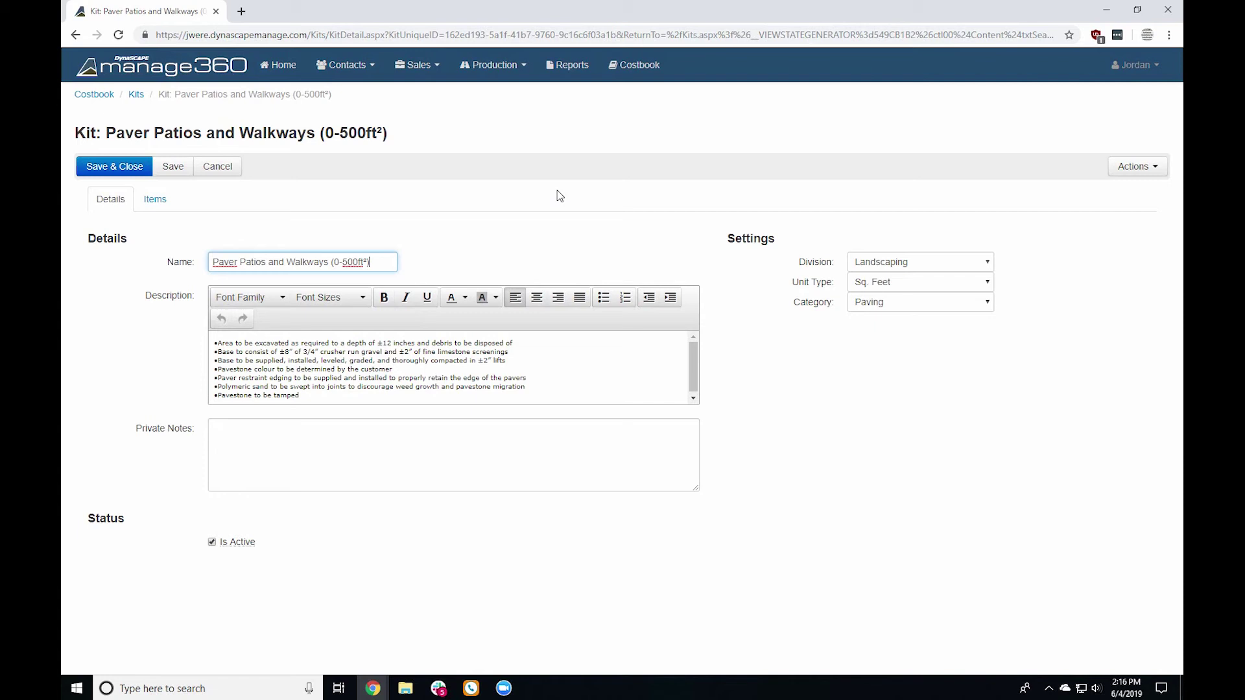
left_click_drag(106, 132, 400, 201)
left_click(400, 201)
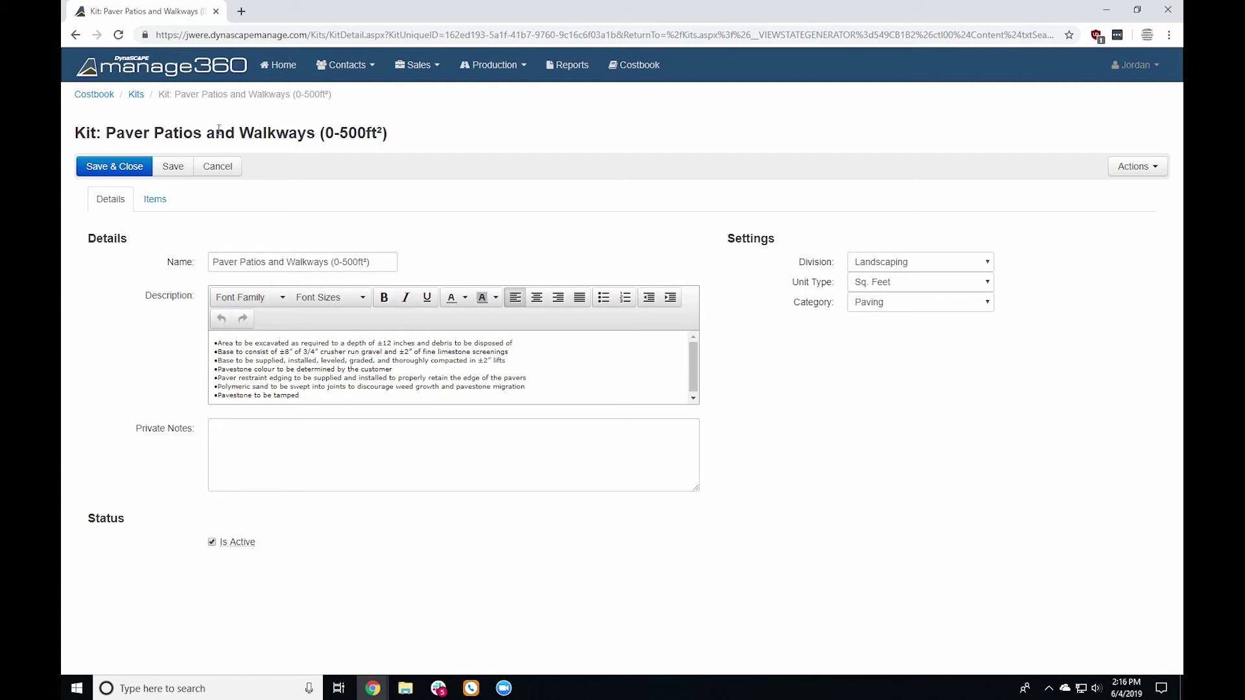
left_click_drag(111, 123, 467, 133)
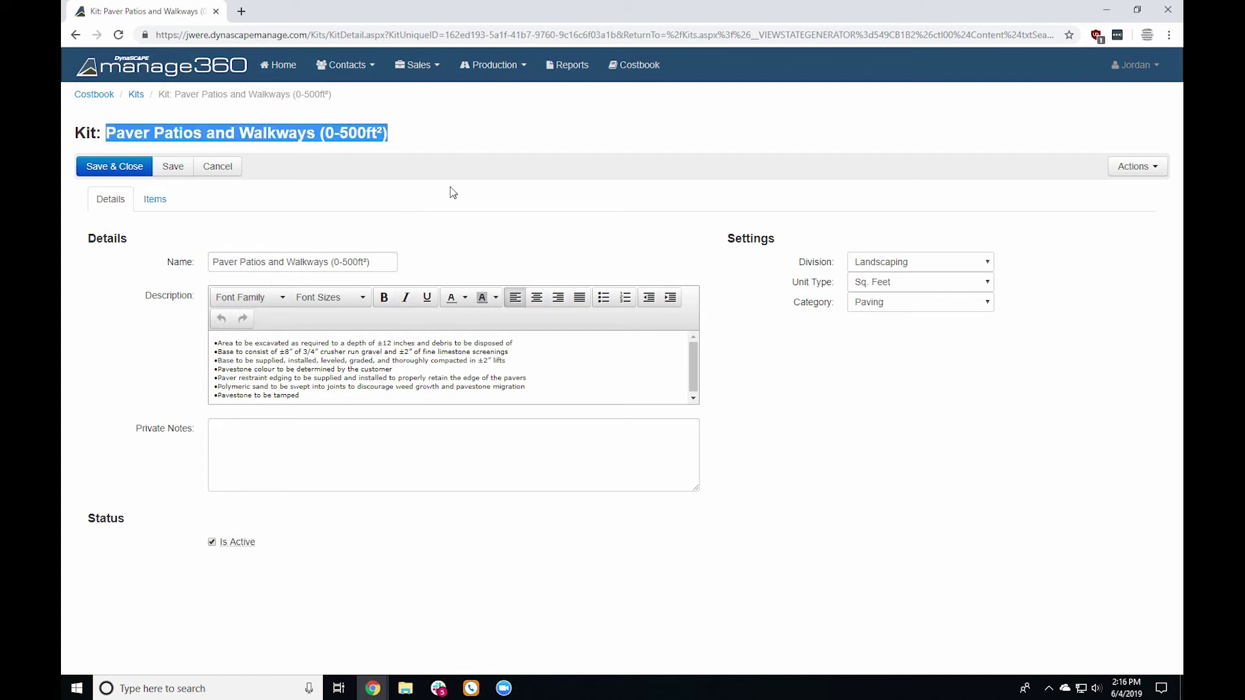
left_click(387, 352)
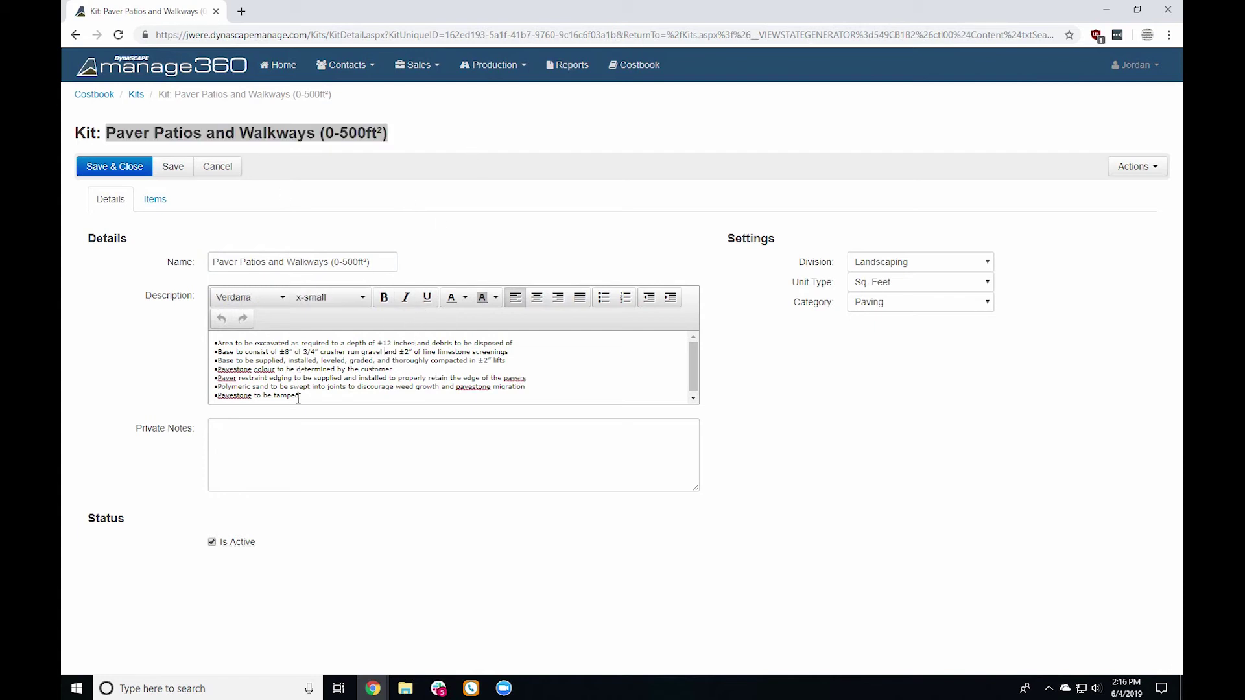
left_click_drag(314, 394, 237, 344)
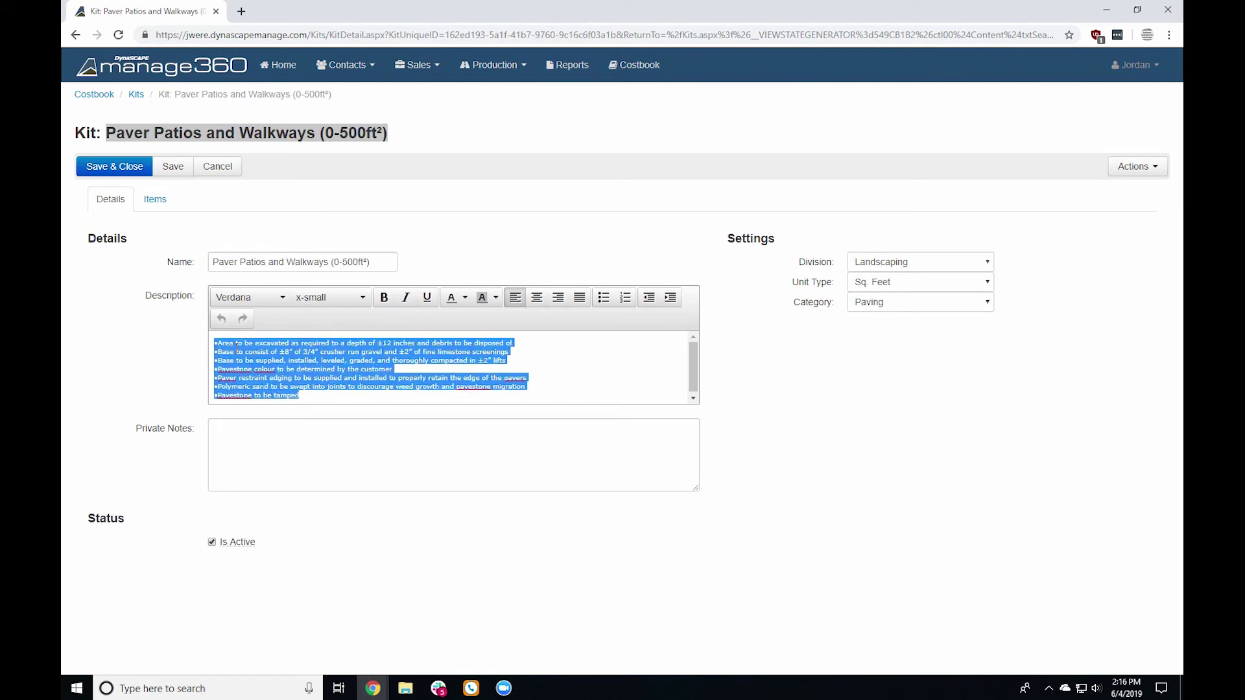
left_click(327, 387)
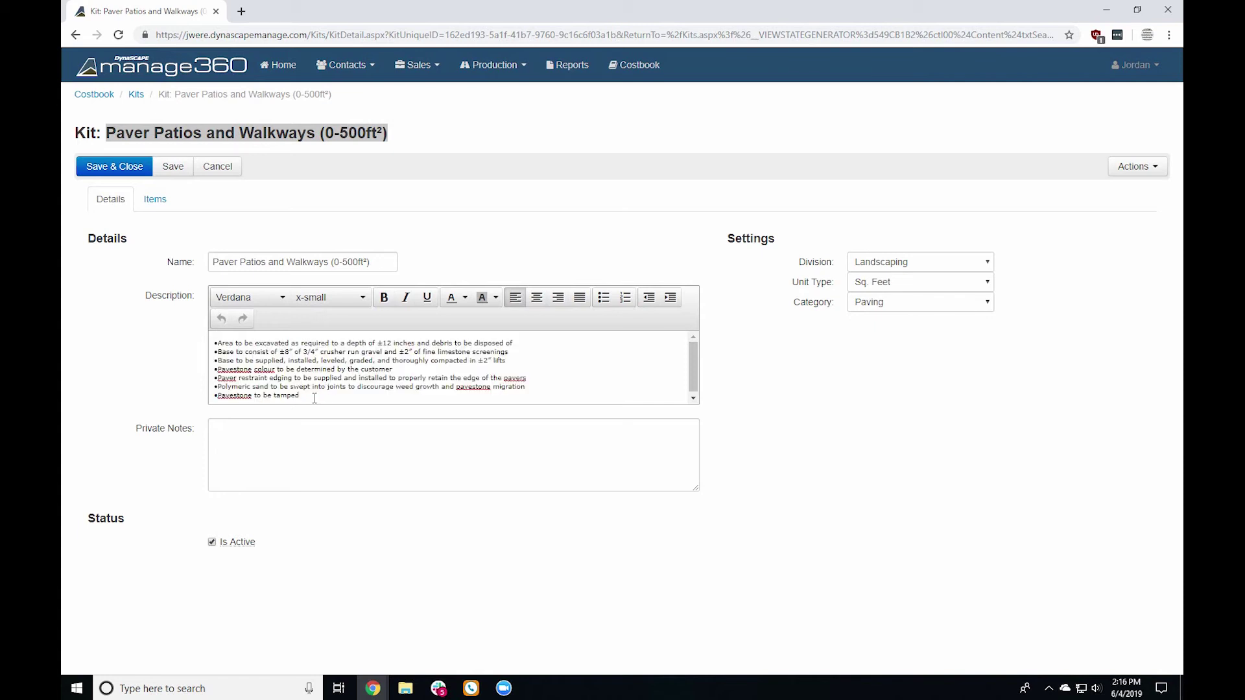
left_click_drag(315, 398, 201, 349)
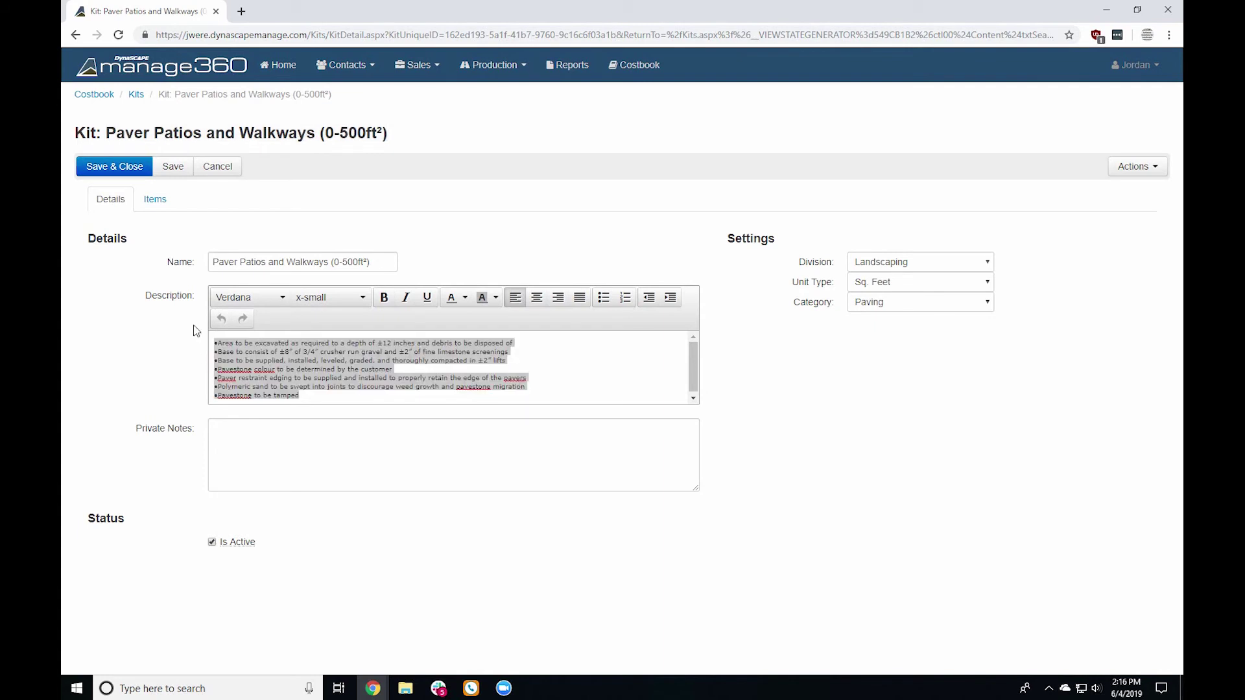
Step: Examine the paver kit's items, from the lead paver options down to the gravel, labor, fabric, screenings and polymeric sand
left_click(159, 205)
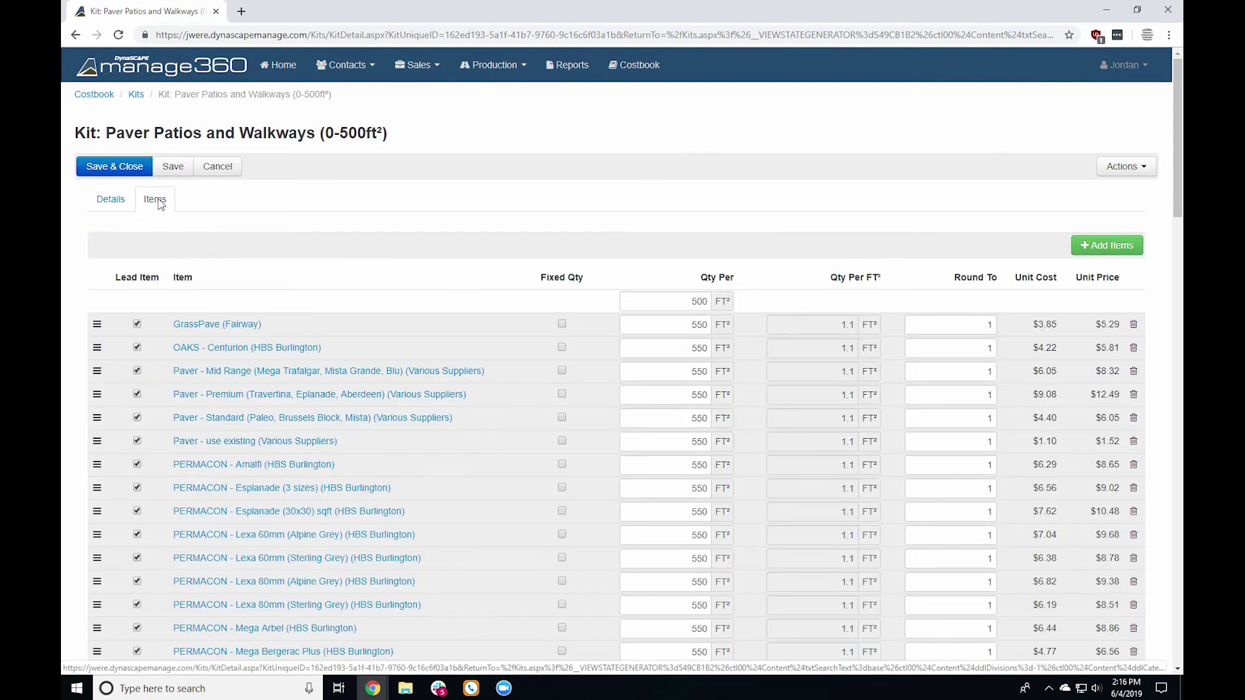
scroll(338, 350, "down", 3)
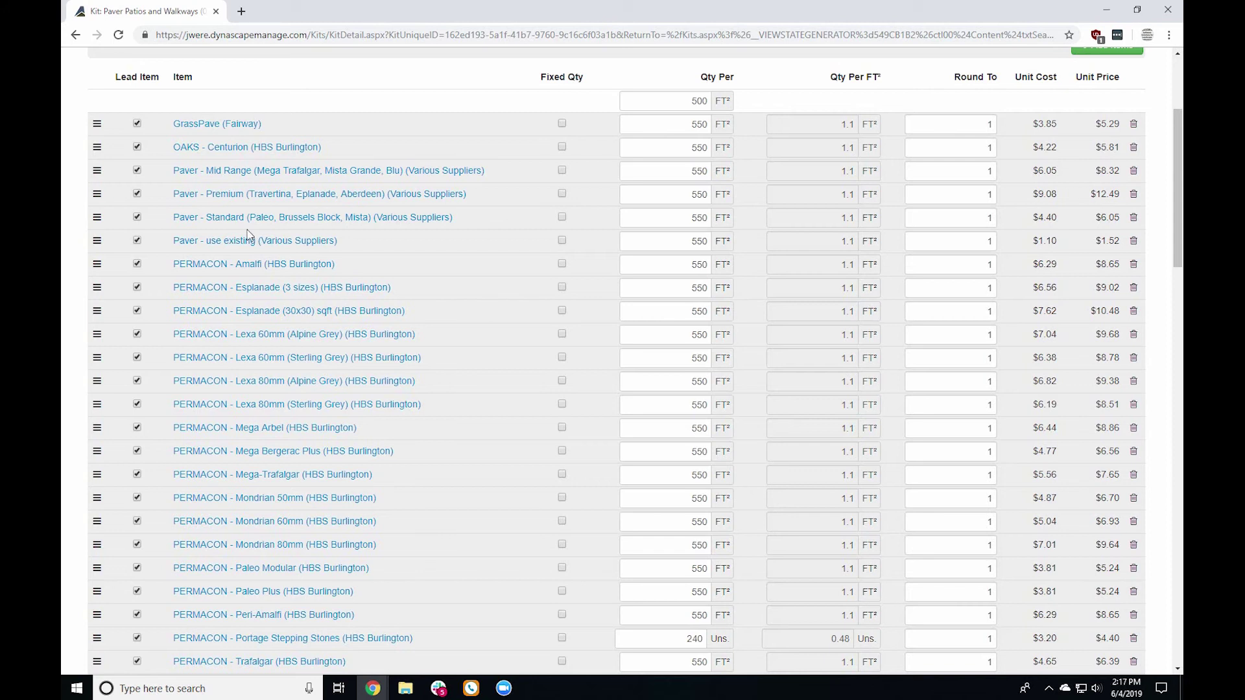
scroll(430, 333, "down", 9)
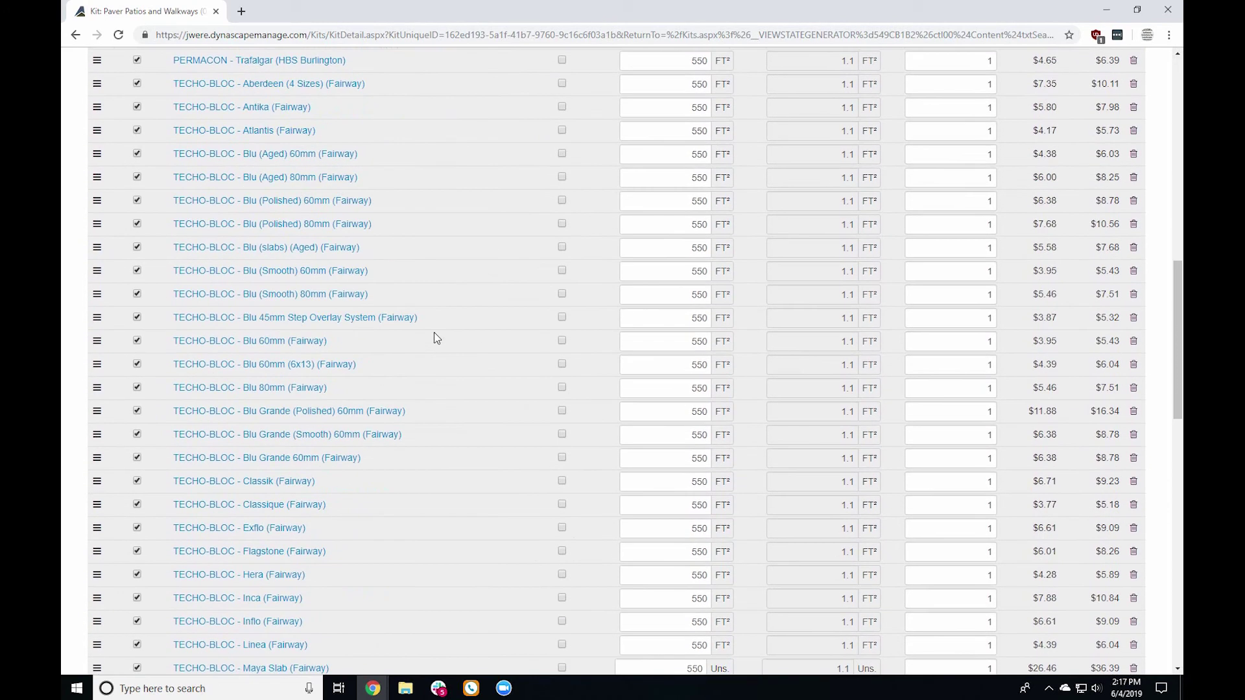
scroll(434, 332, "down", 14)
scroll(436, 333, "down", 2)
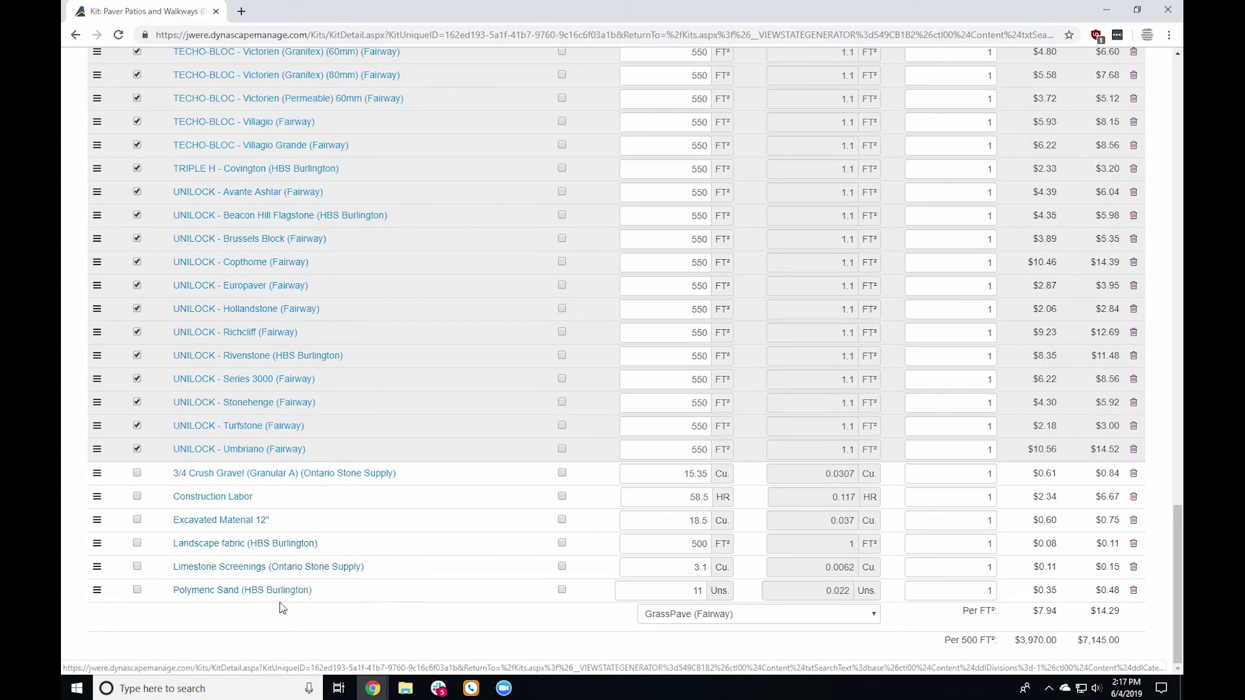
Step: Preview the paver kit's cost and price totals with PERMACON - Mega Bergerac Plus (HBS Burlington) as the lead item
left_click(682, 620)
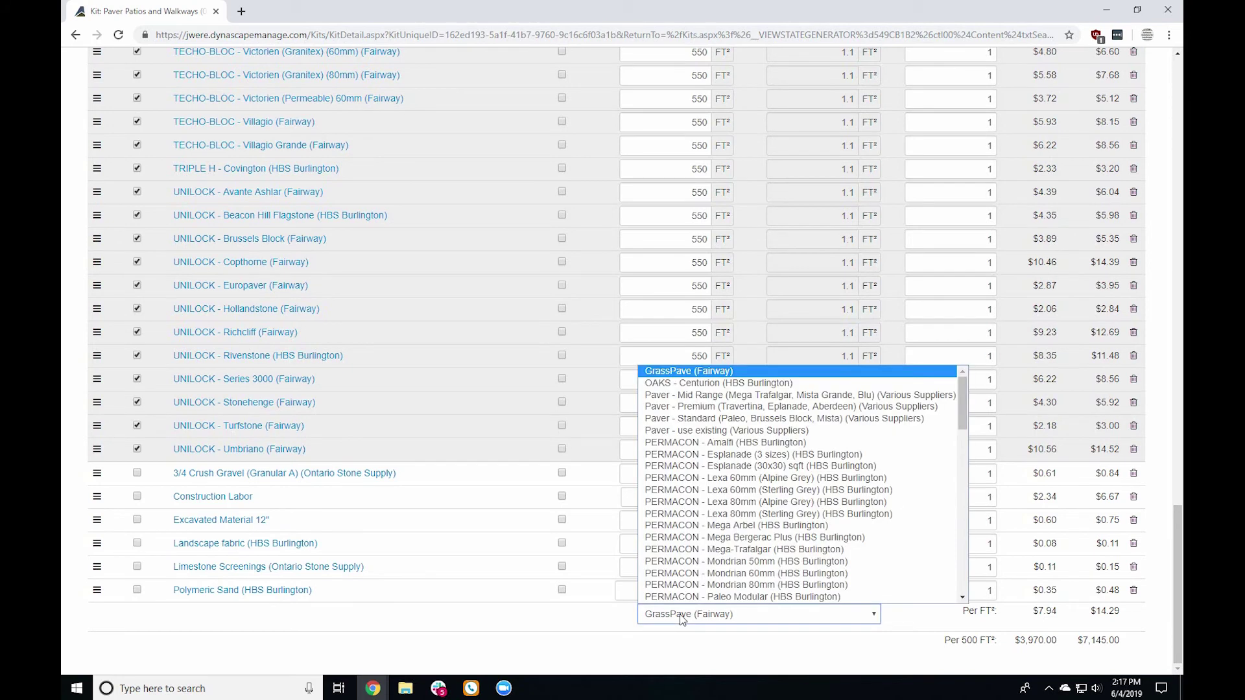
scroll(737, 553, "down", 8)
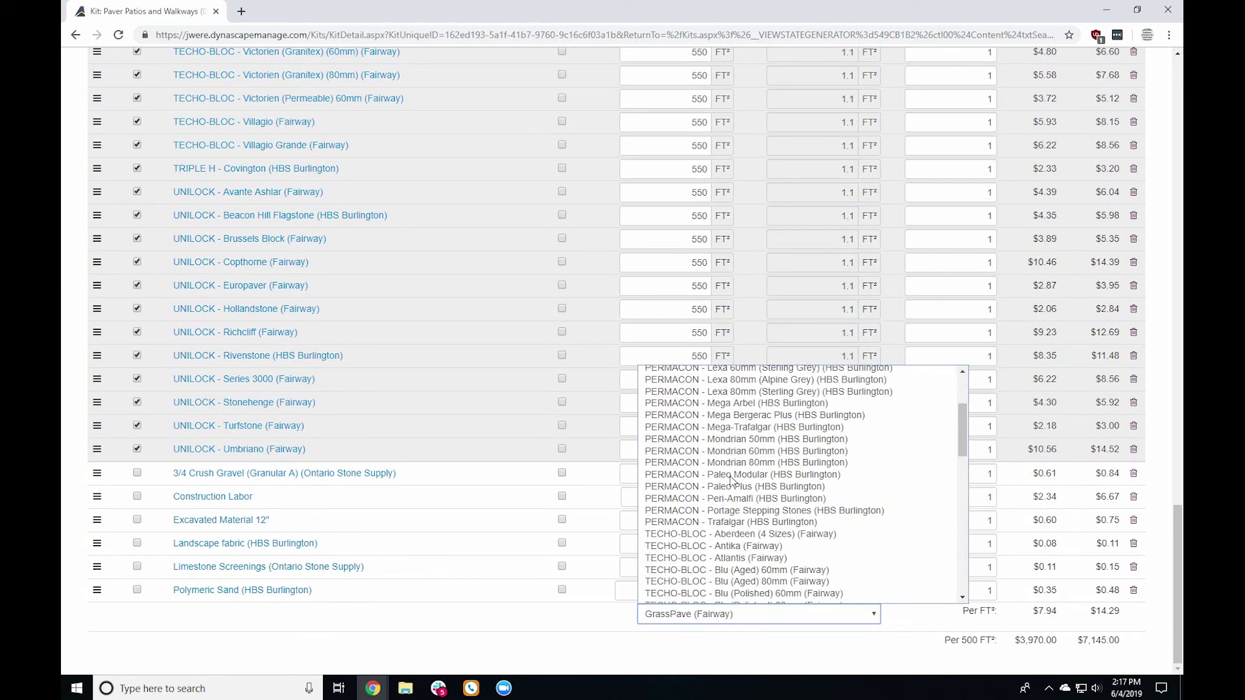
scroll(734, 505, "up", 8)
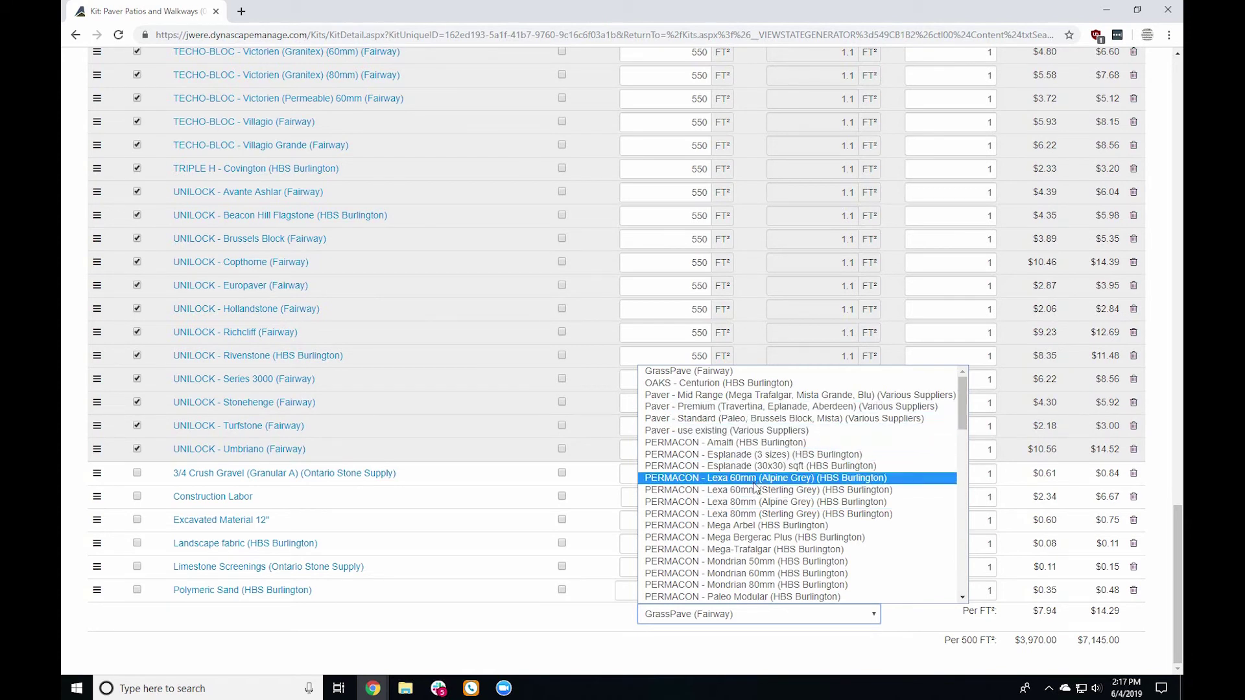
left_click(755, 539)
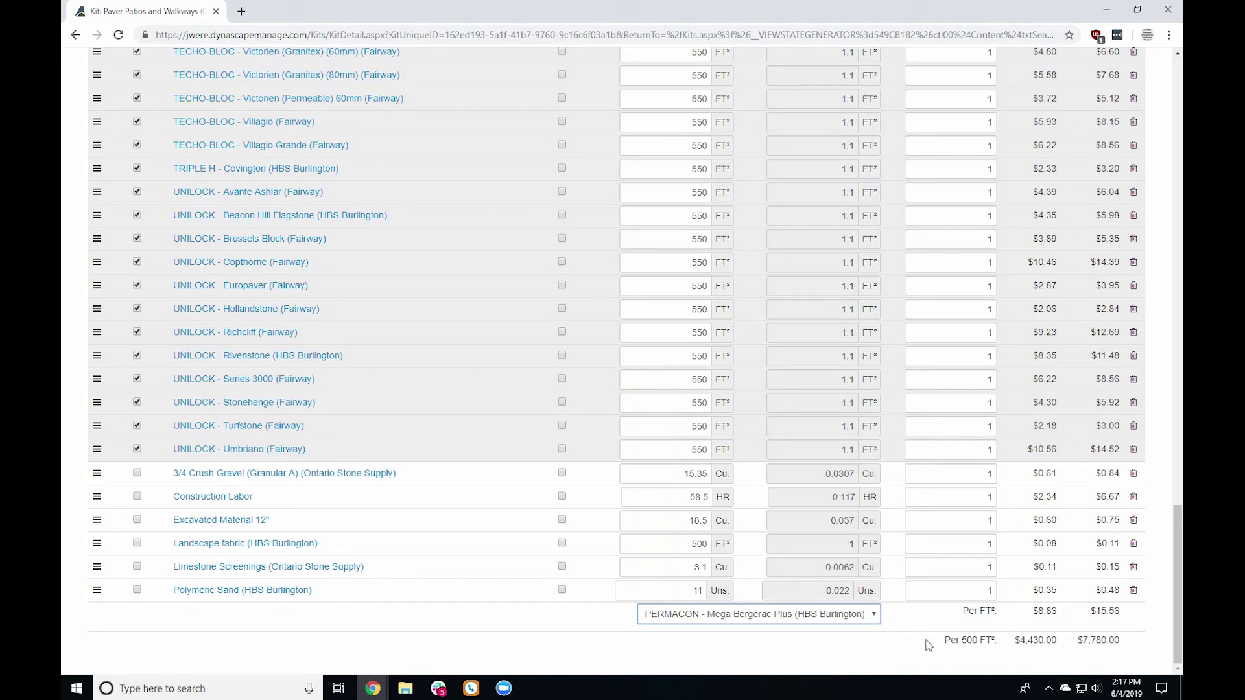
Step: Compare the kit's per-500 ft² totals with PERMACON - Paleo Modular (HBS Burlington) as the lead item
left_click(857, 613)
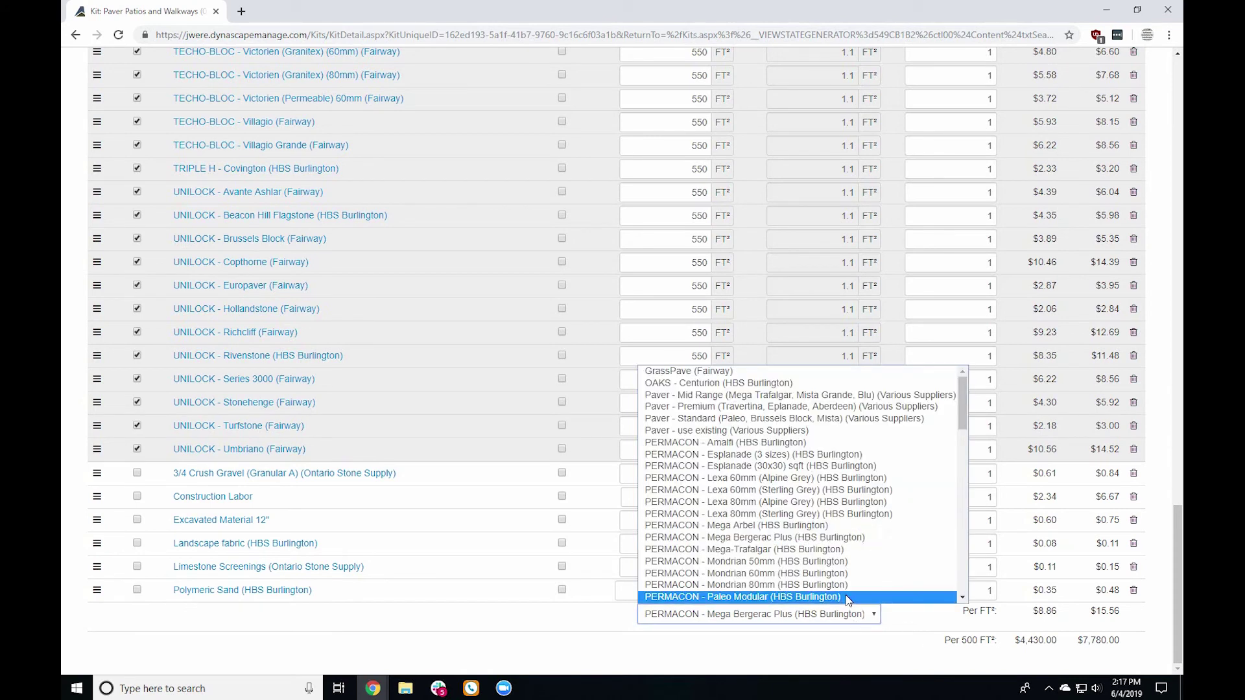
left_click(843, 594)
left_click_drag(1011, 652, 933, 652)
left_click(848, 614)
scroll(844, 596, "down", 1)
left_click(836, 561)
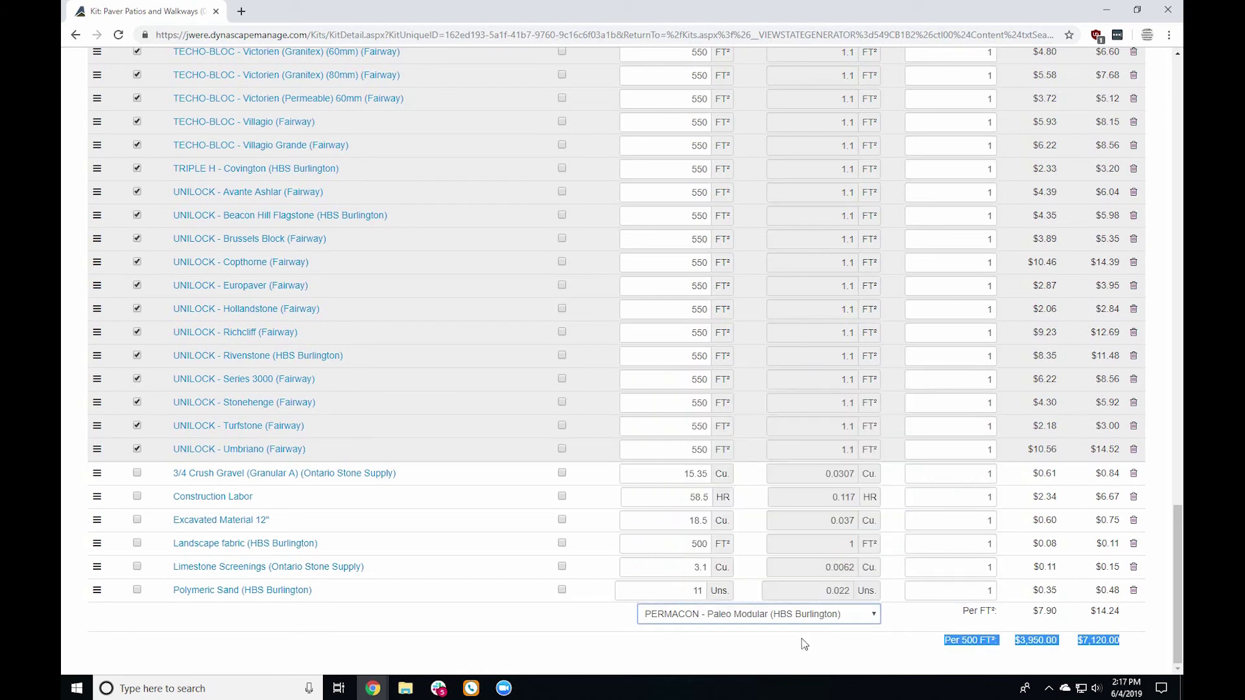
left_click(802, 642)
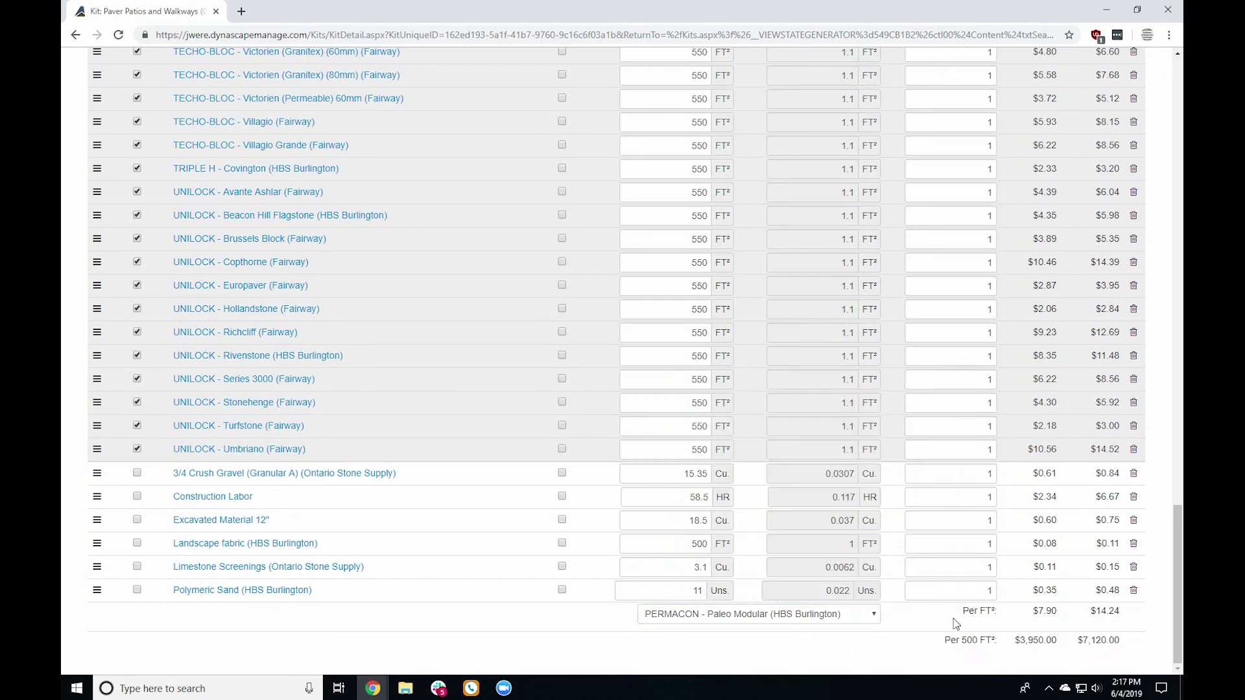
Step: Leave the kit for the construction estimates list and sort it by estimate date, newest first
scroll(956, 624, "up", 8)
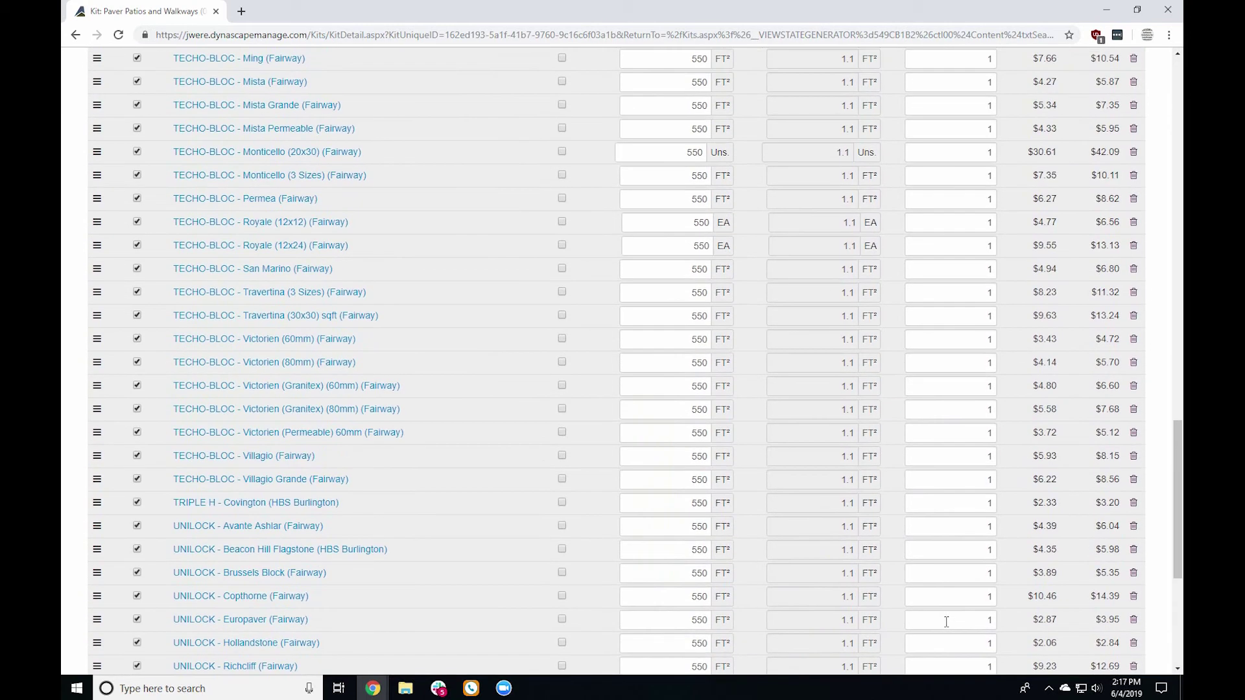
scroll(947, 627, "up", 15)
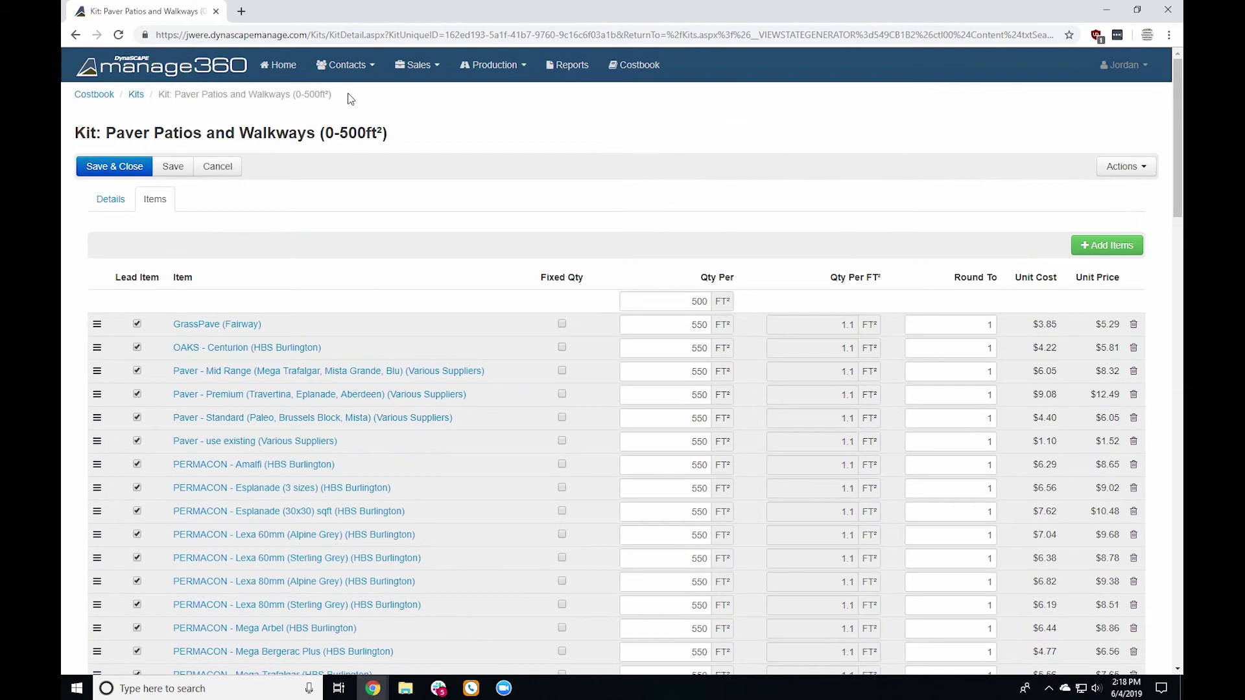
left_click(418, 68)
left_click(429, 112)
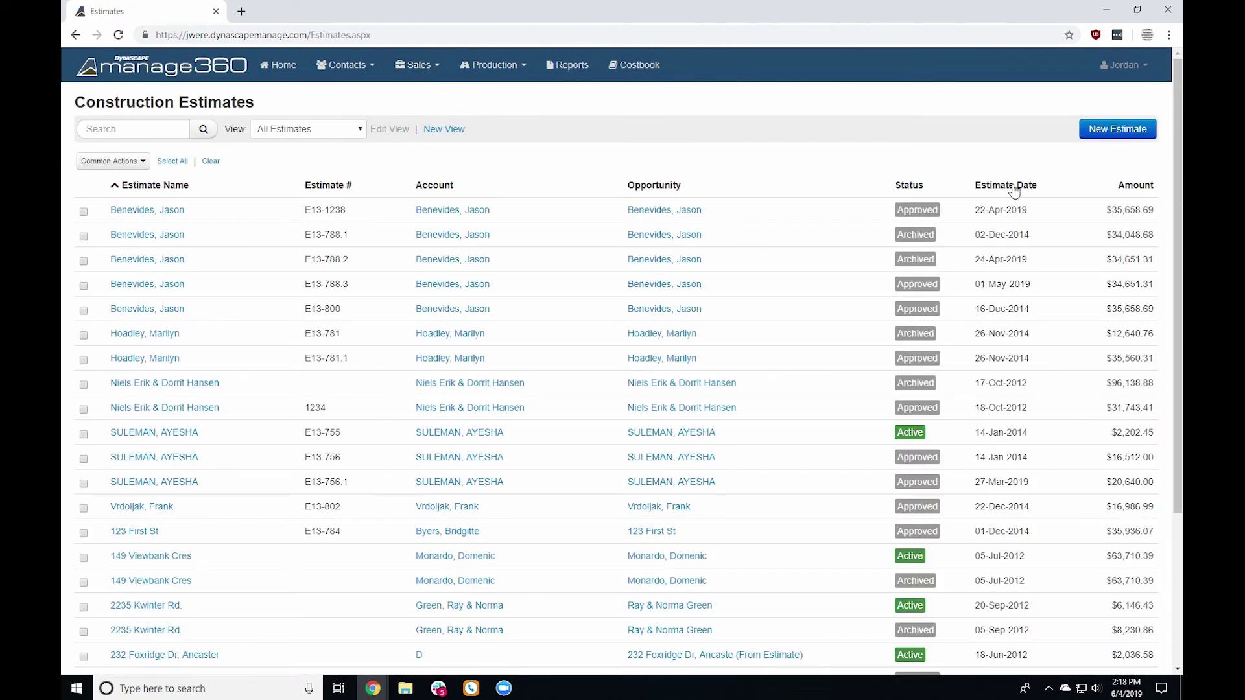
left_click(1016, 187)
left_click(986, 190)
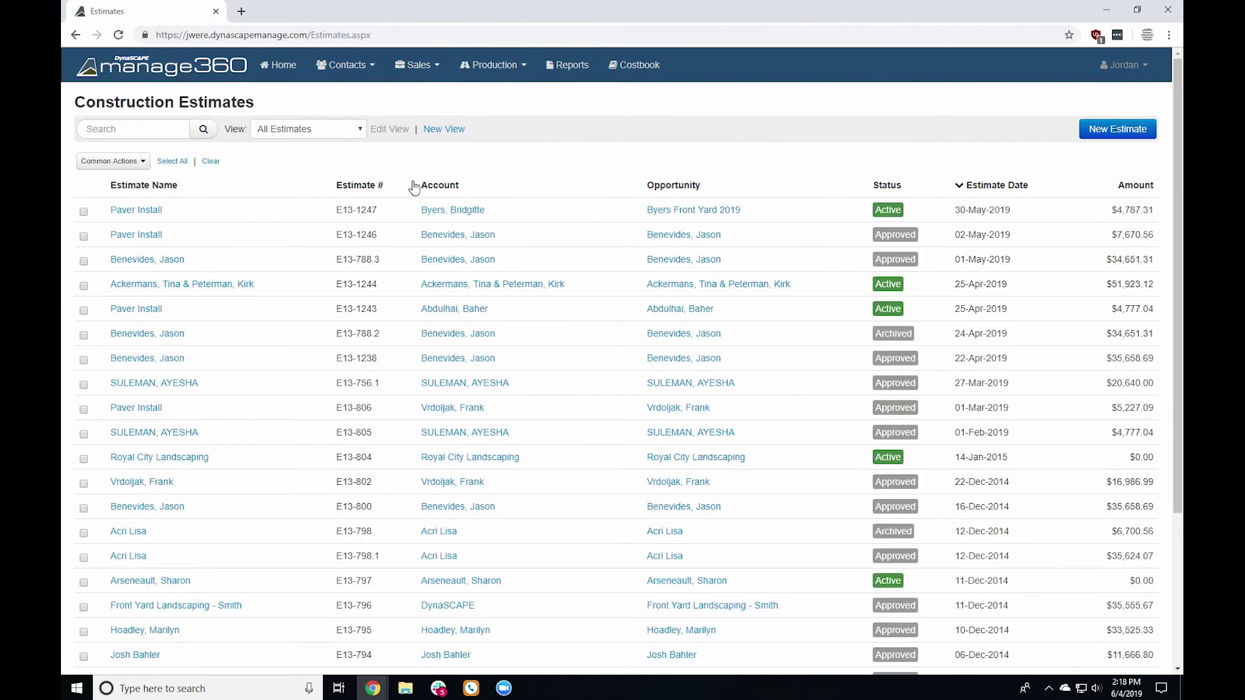
Step: Open the newest Paver Install estimate and expand its Paver Patio and Front Yard Garden Bed work areas
left_click(126, 213)
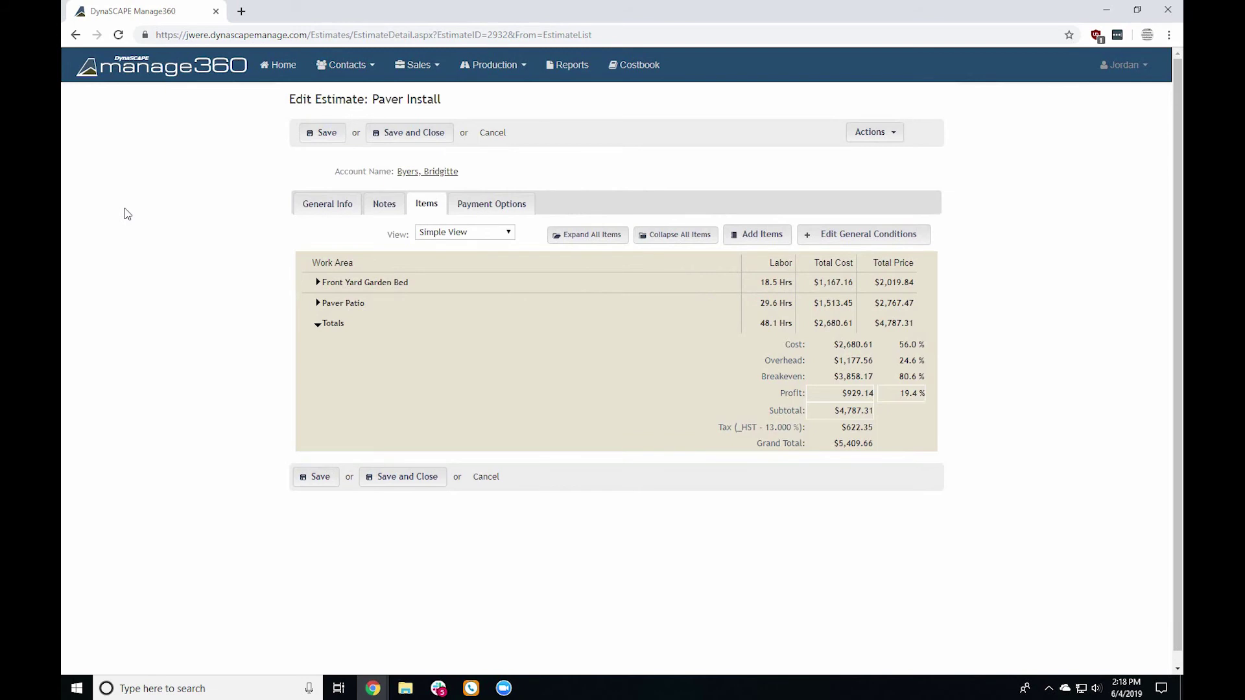
left_click(342, 303)
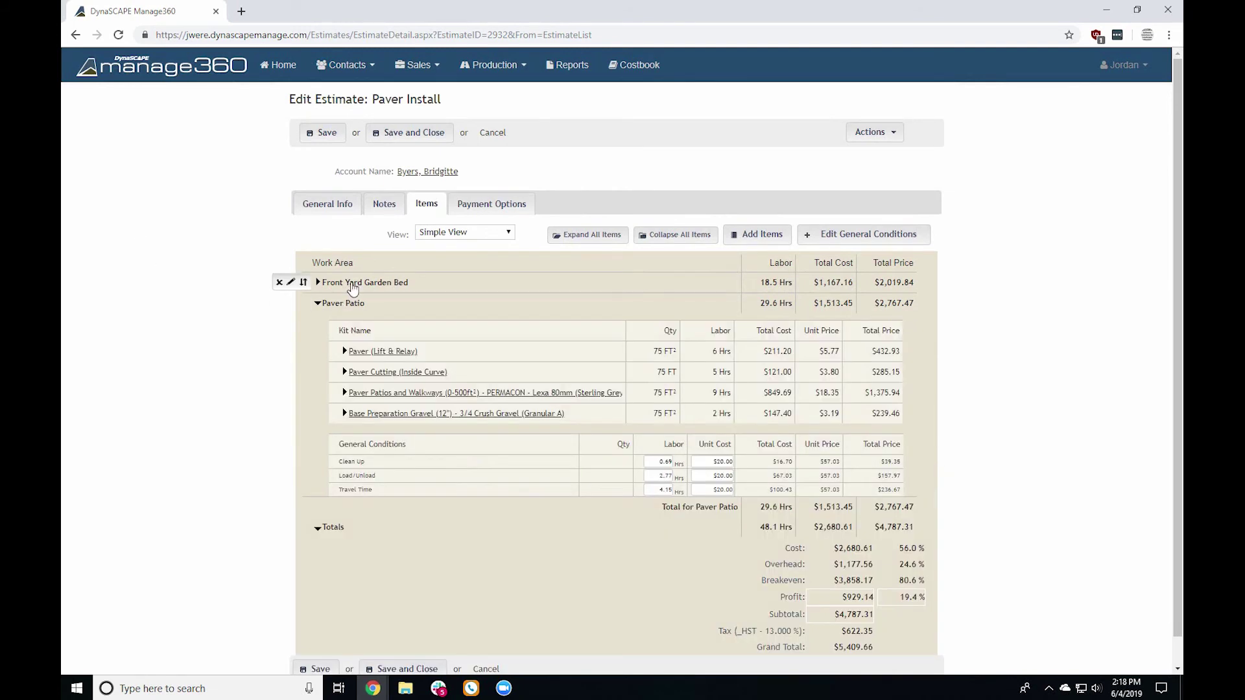
left_click(353, 285)
scroll(170, 346, "down", 2)
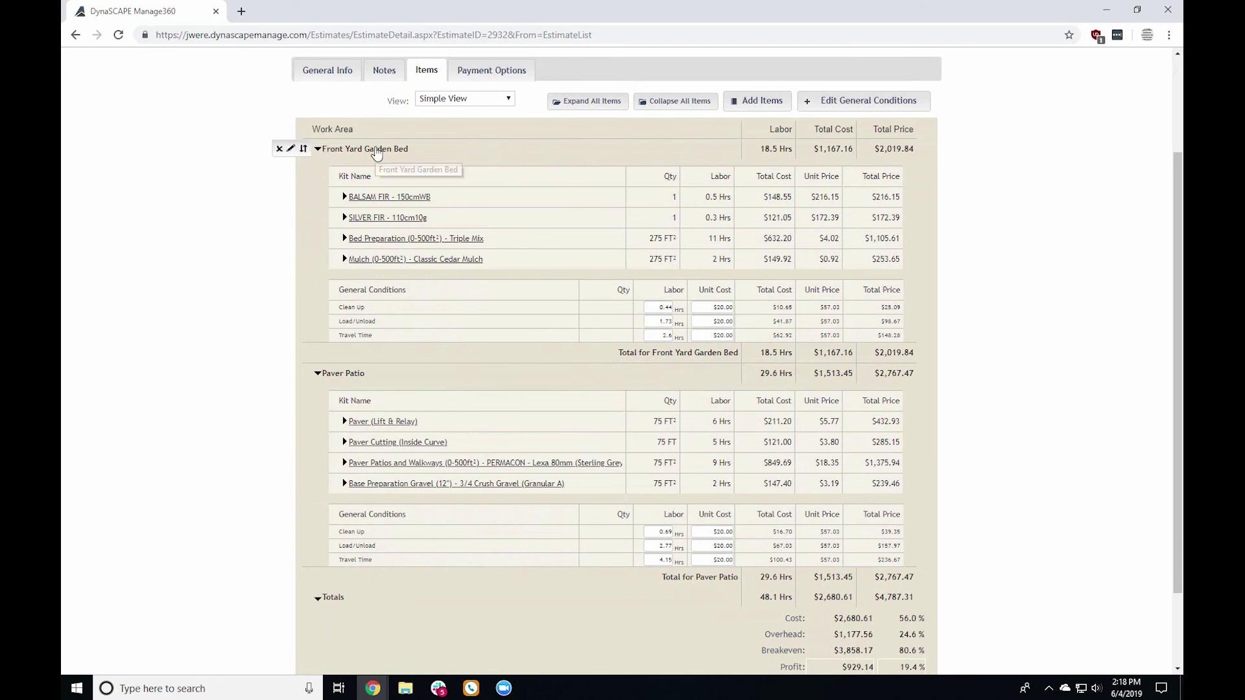
Step: Inspect the labor and material items inside the BALSAM FIR - 150cmWB and Mulch (0-500ft²) kits of the garden bed
left_click(411, 201)
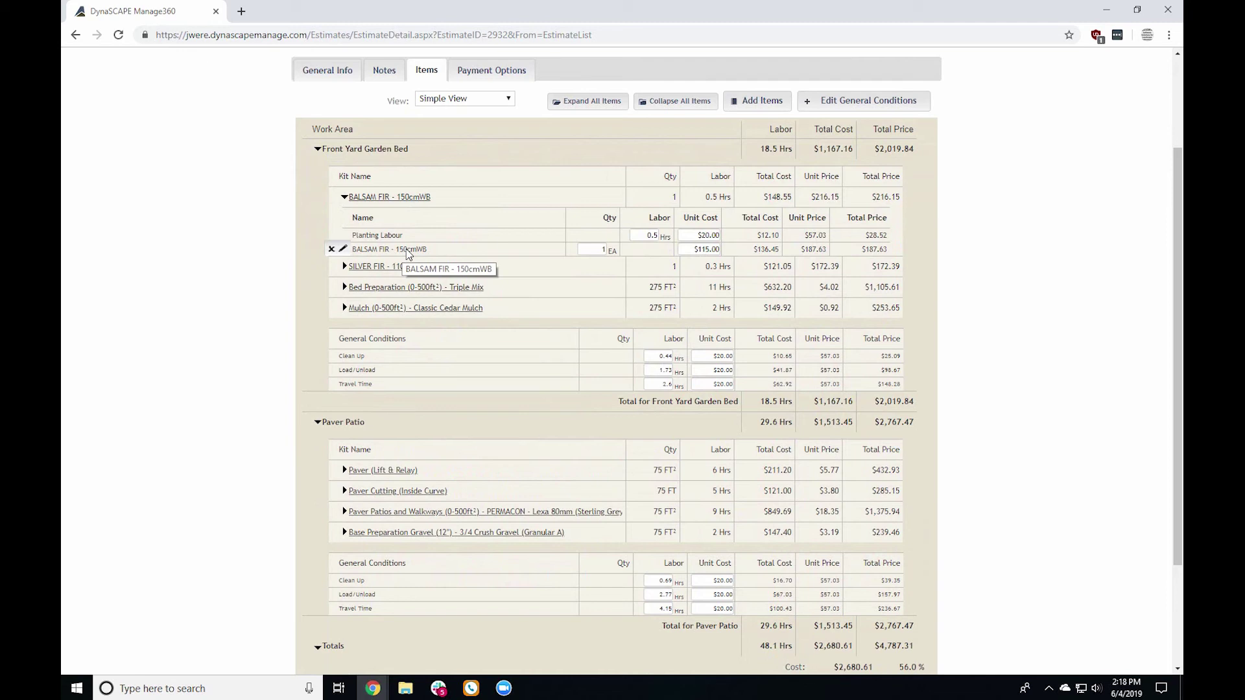
left_click(399, 196)
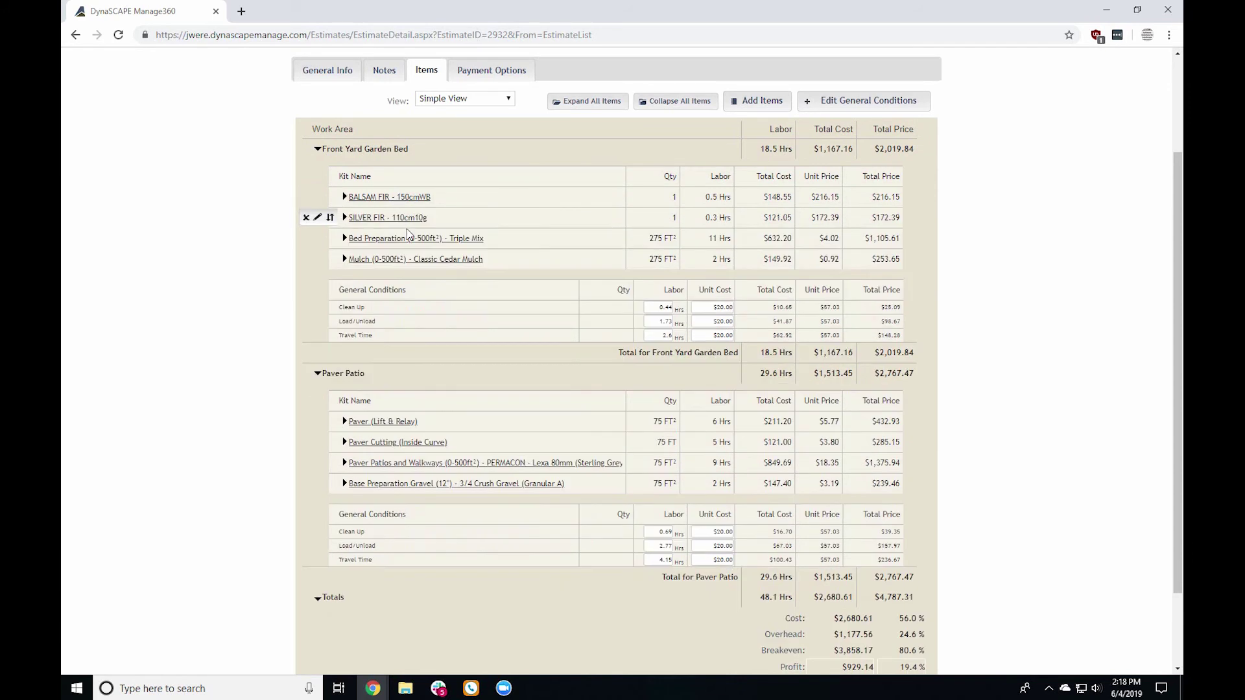
left_click(400, 259)
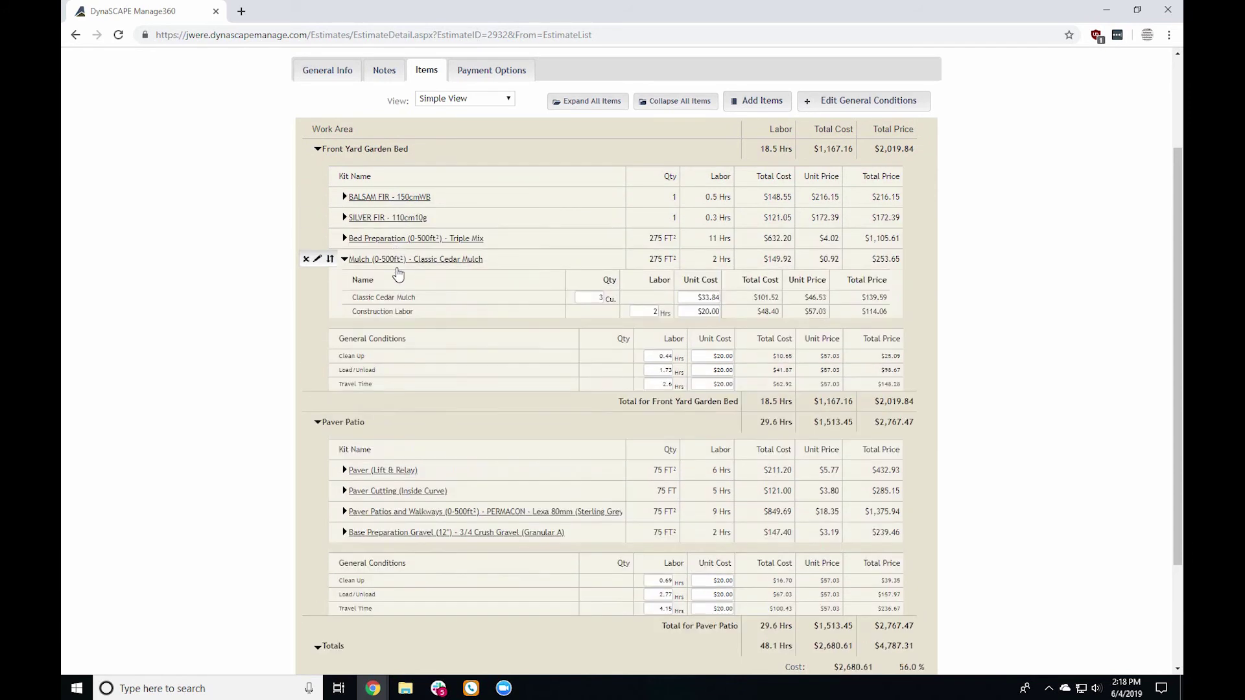
left_click_drag(384, 297, 433, 312)
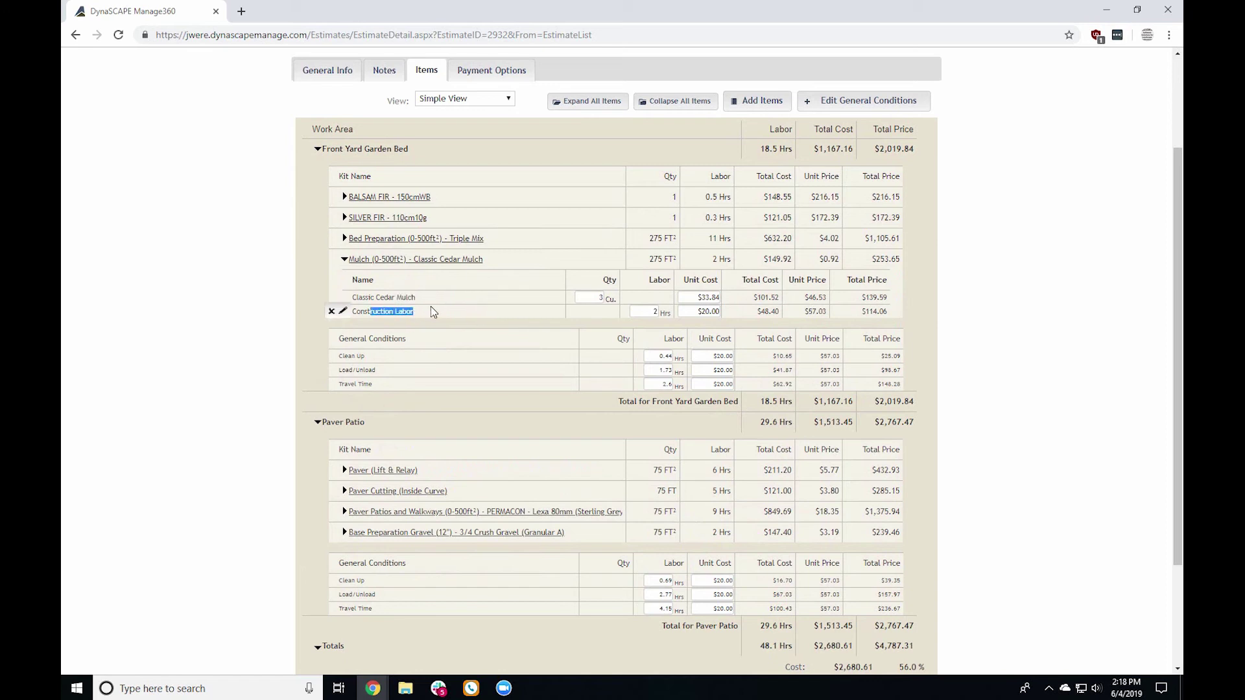
left_click(434, 311)
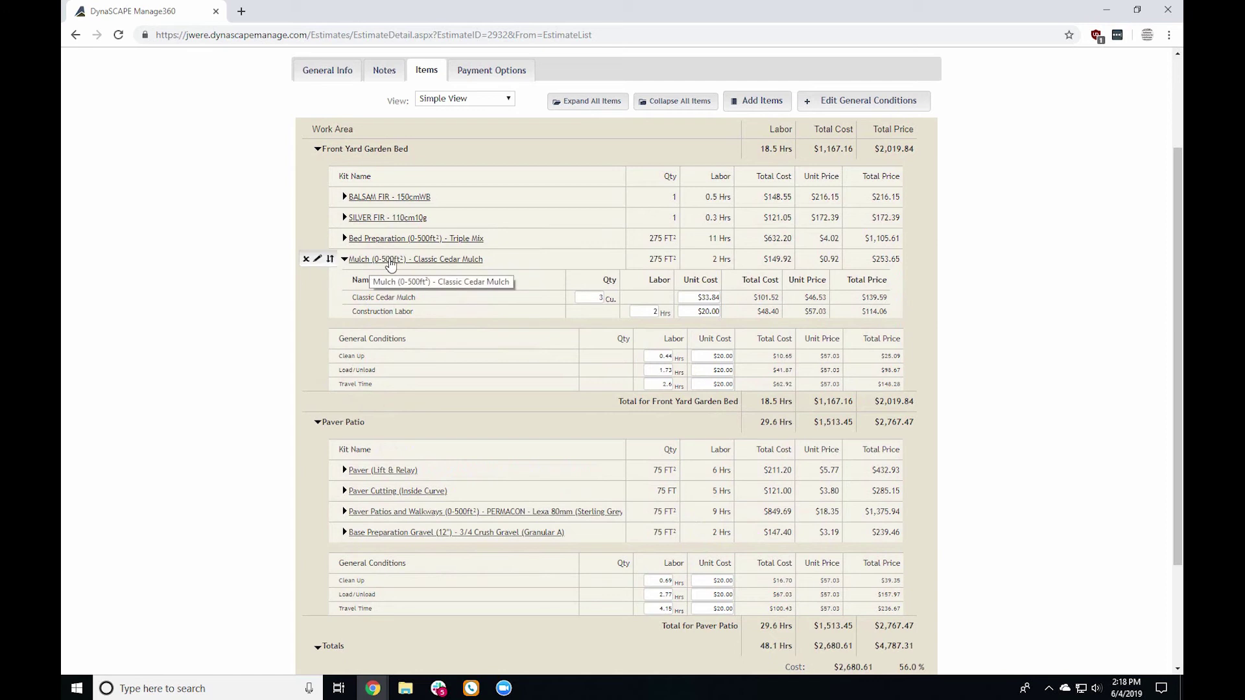
Step: Change the garden bed Mulch (0-500ft²) kit's lead item to Fibertop® Playground Mulch (Gro Bark), save it and check the replaced item
mouse_move(421, 266)
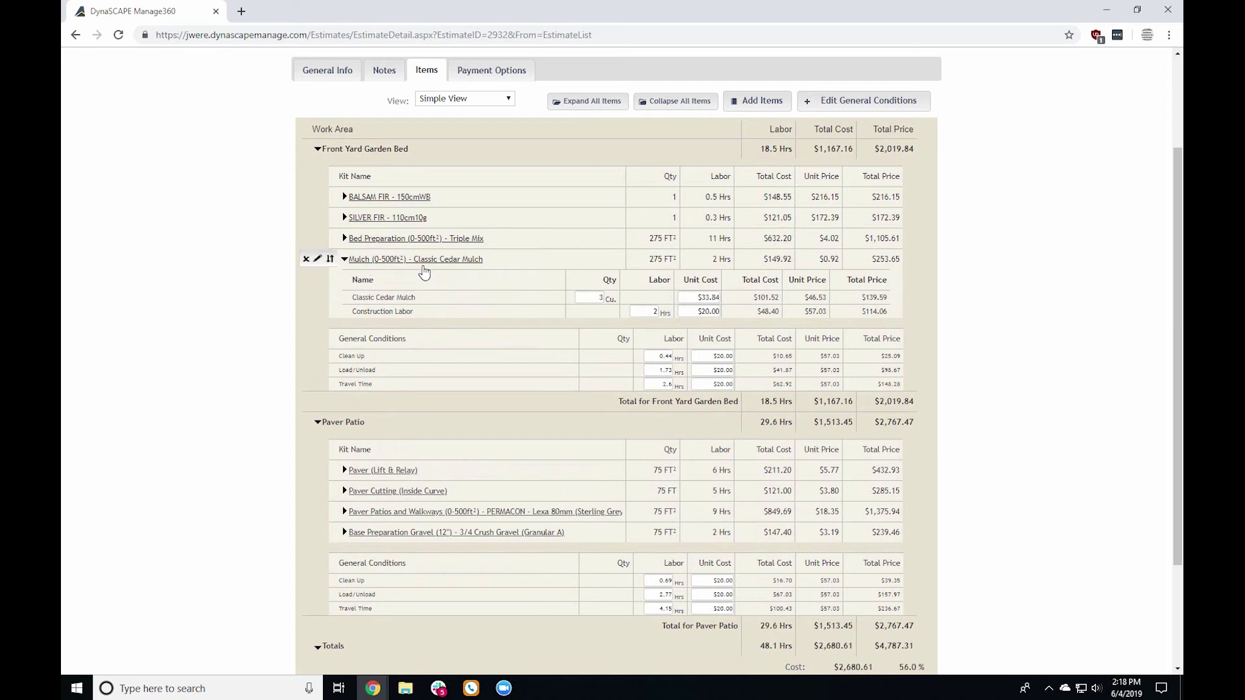
left_click(318, 260)
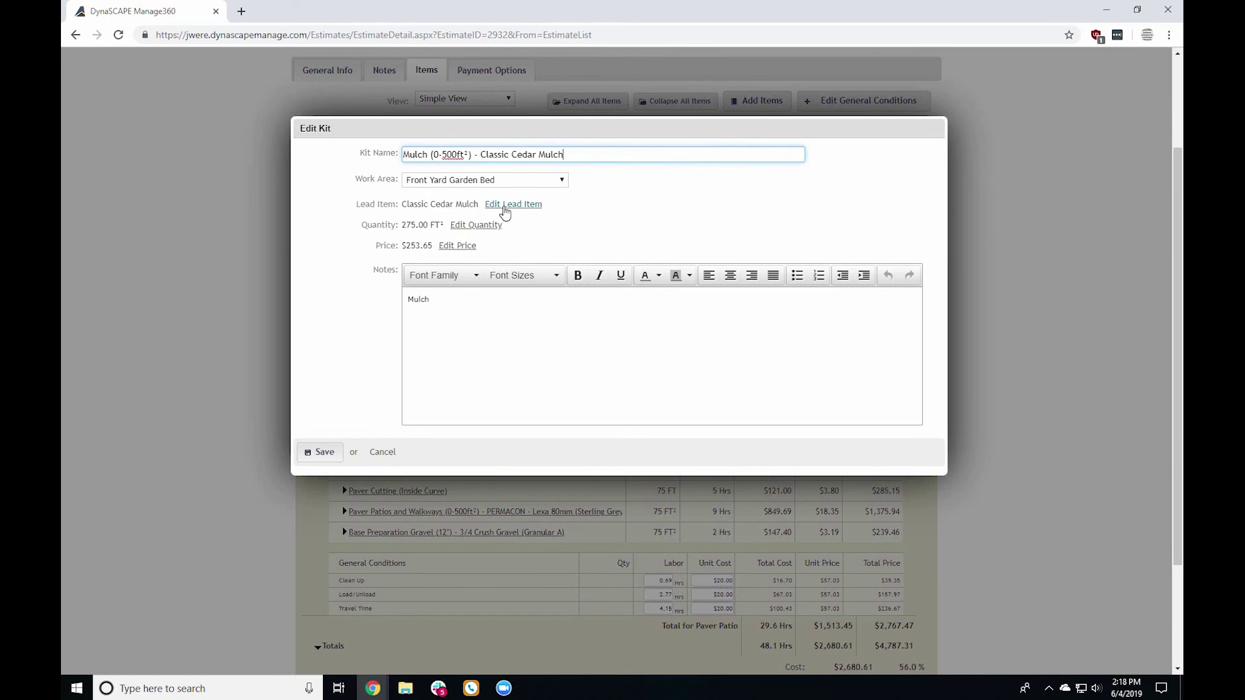
left_click(512, 205)
left_click(506, 205)
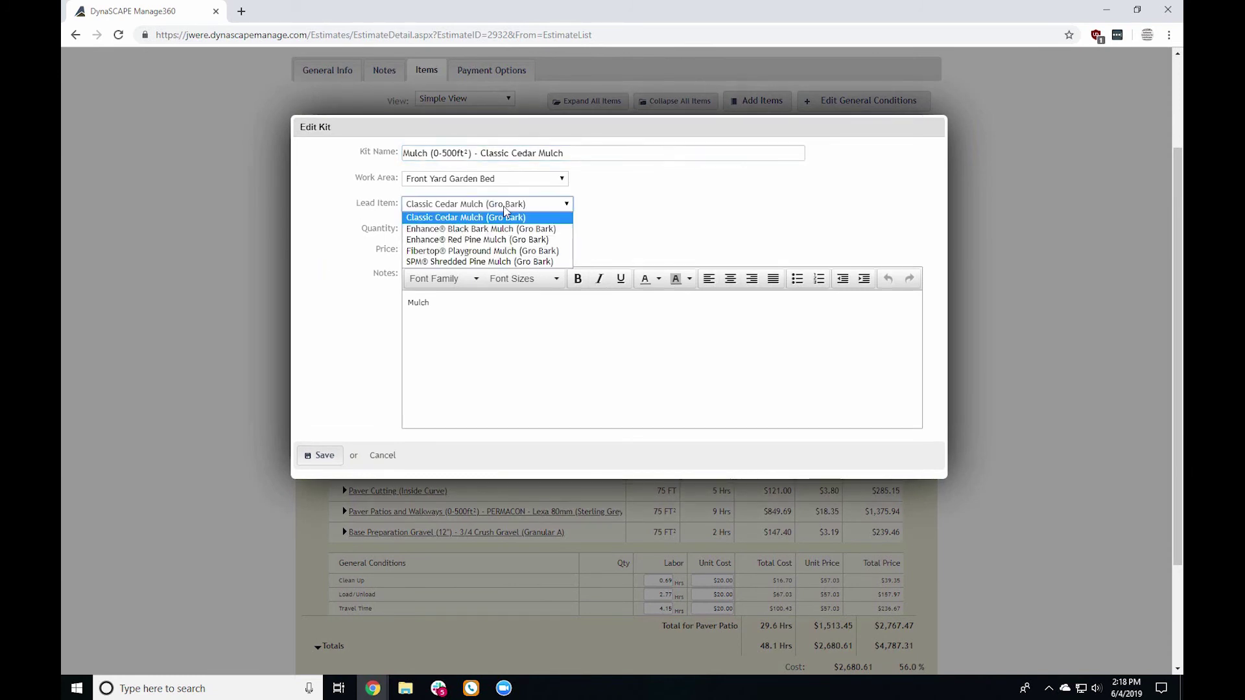
left_click(513, 251)
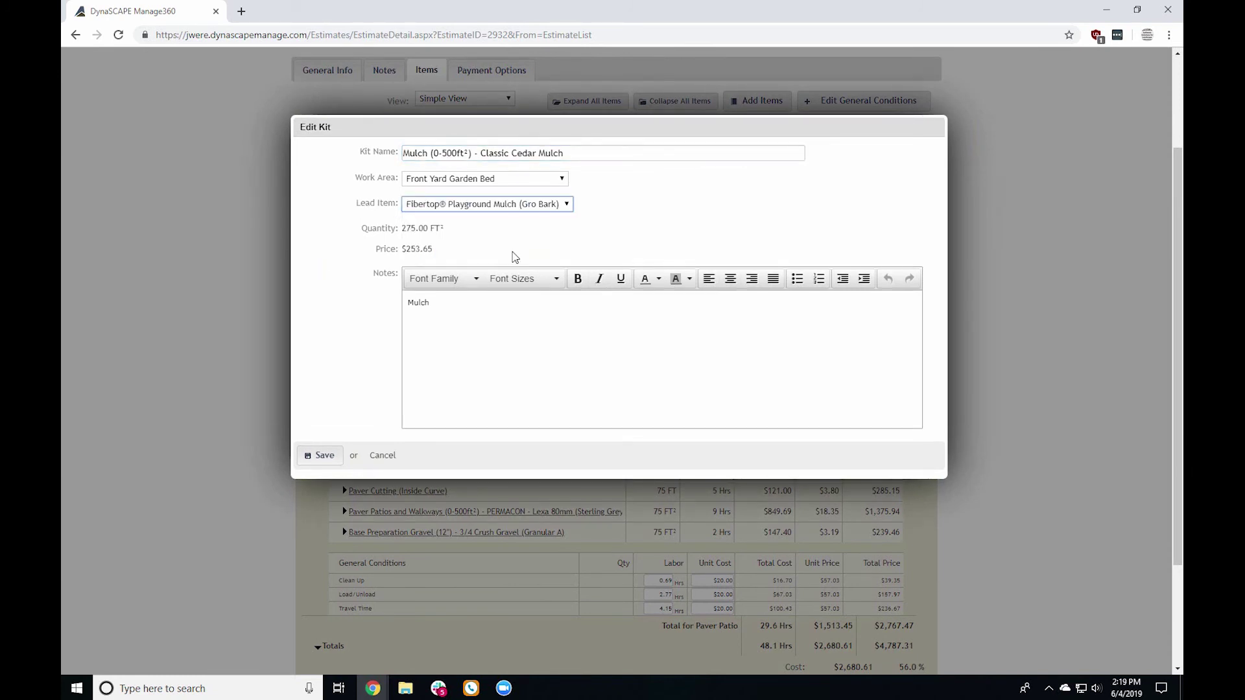
left_click(324, 455)
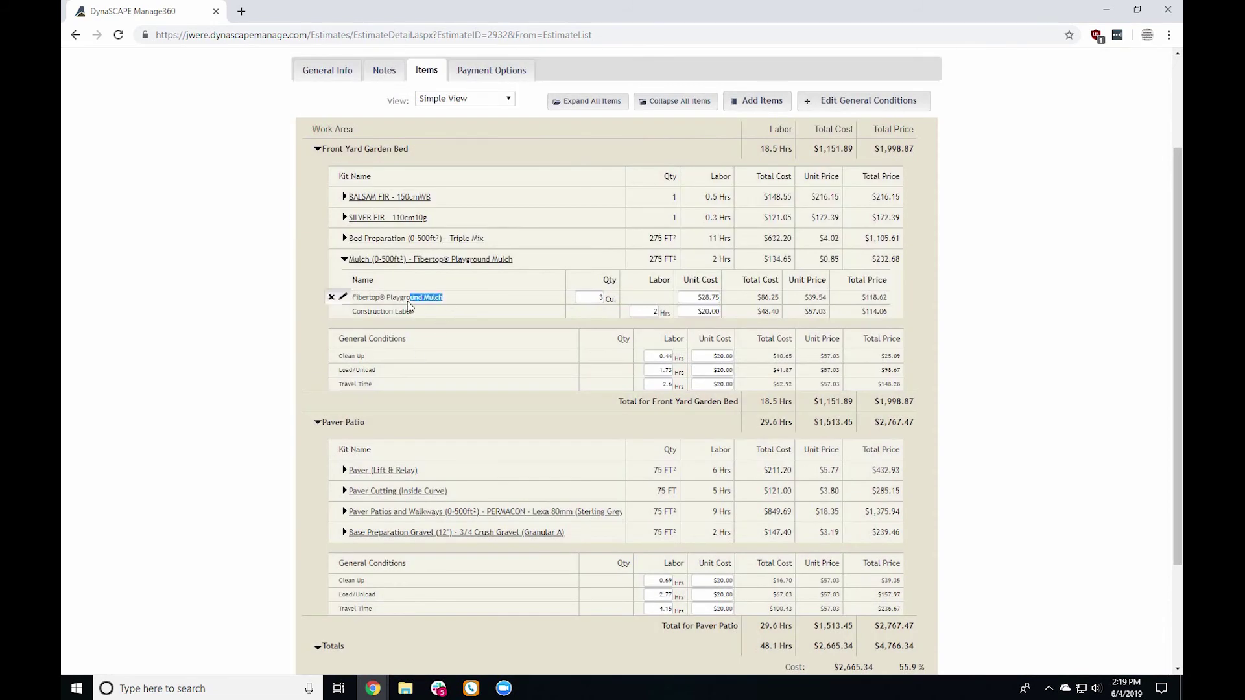
left_click_drag(407, 300, 358, 299)
left_click(420, 302)
Step: Start adding items to the estimate and search the kits for "paver"
mouse_move(364, 431)
left_click(758, 104)
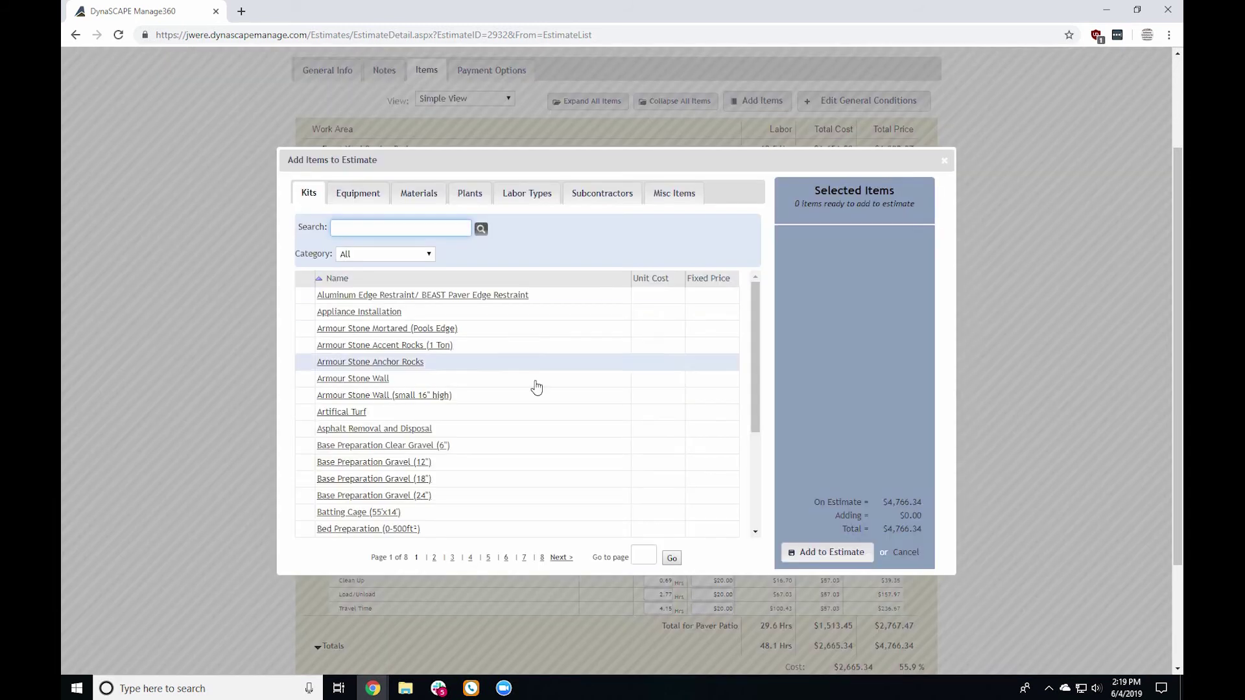
left_click(443, 229)
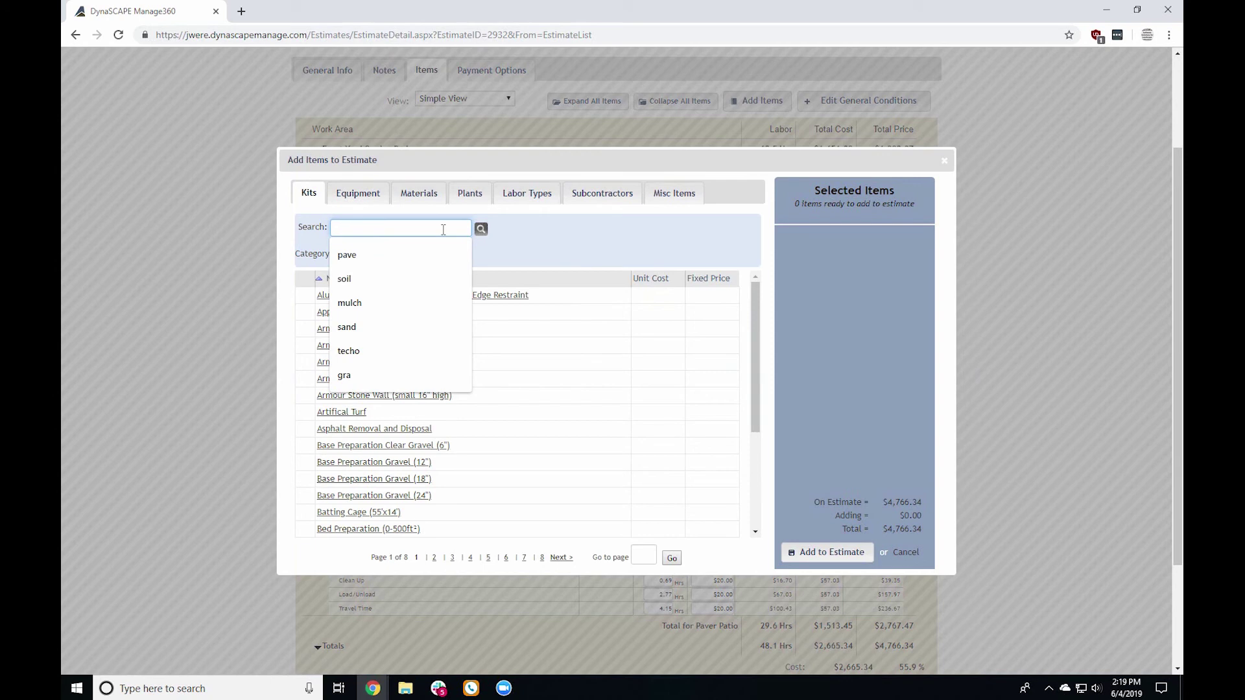
type("paver")
key("Return")
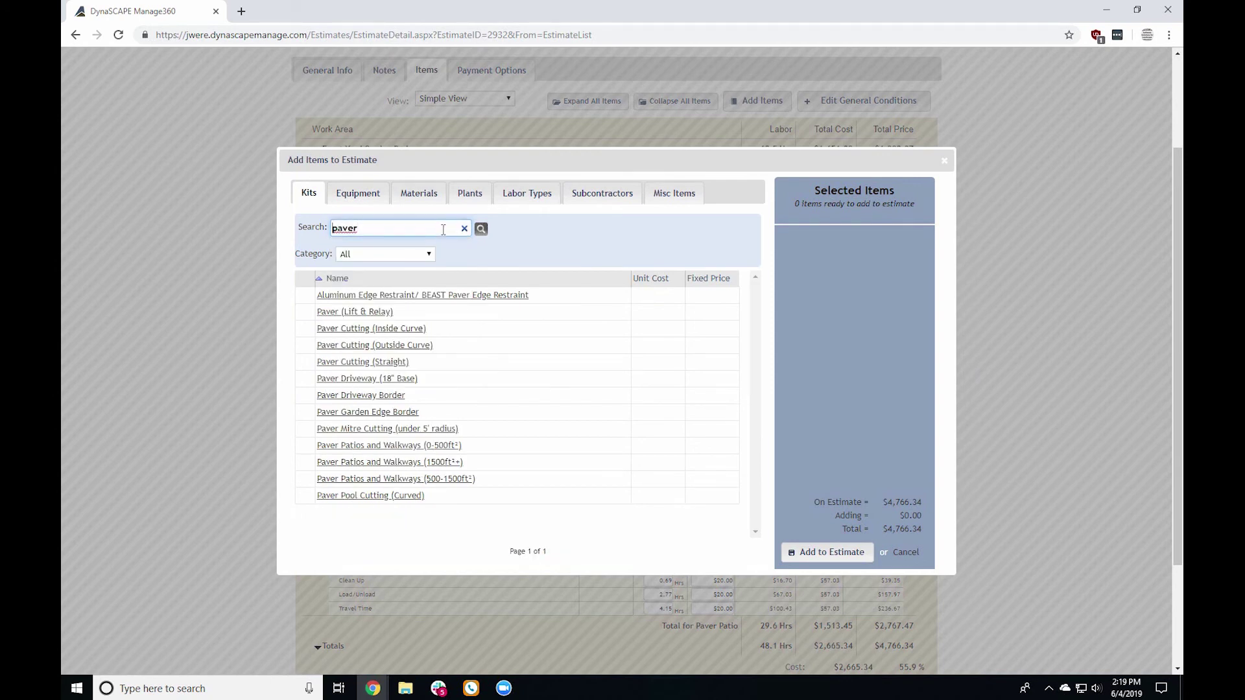
Step: Choose the Paver Patios and Walkways (0-500ft²) kit with quantity 75 FT², lead item TECHO-BLOC - Blu 80mm (Fairway) and work area Paver Patio
left_click(438, 446)
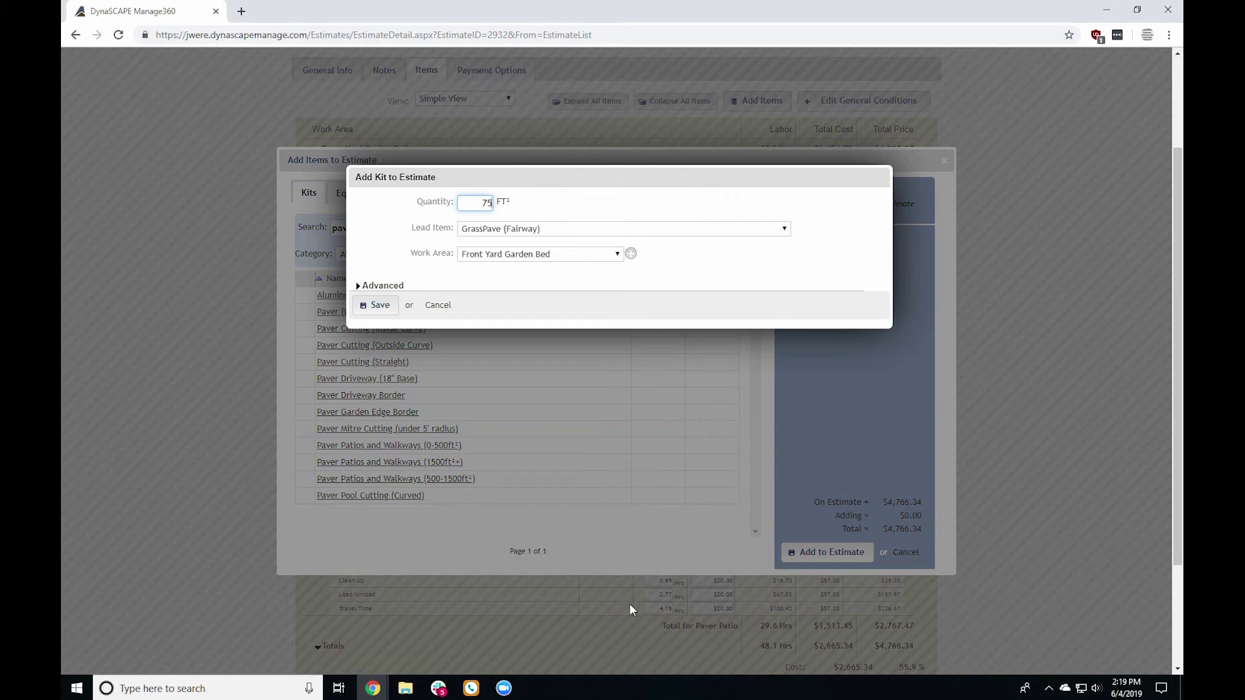
left_click(573, 235)
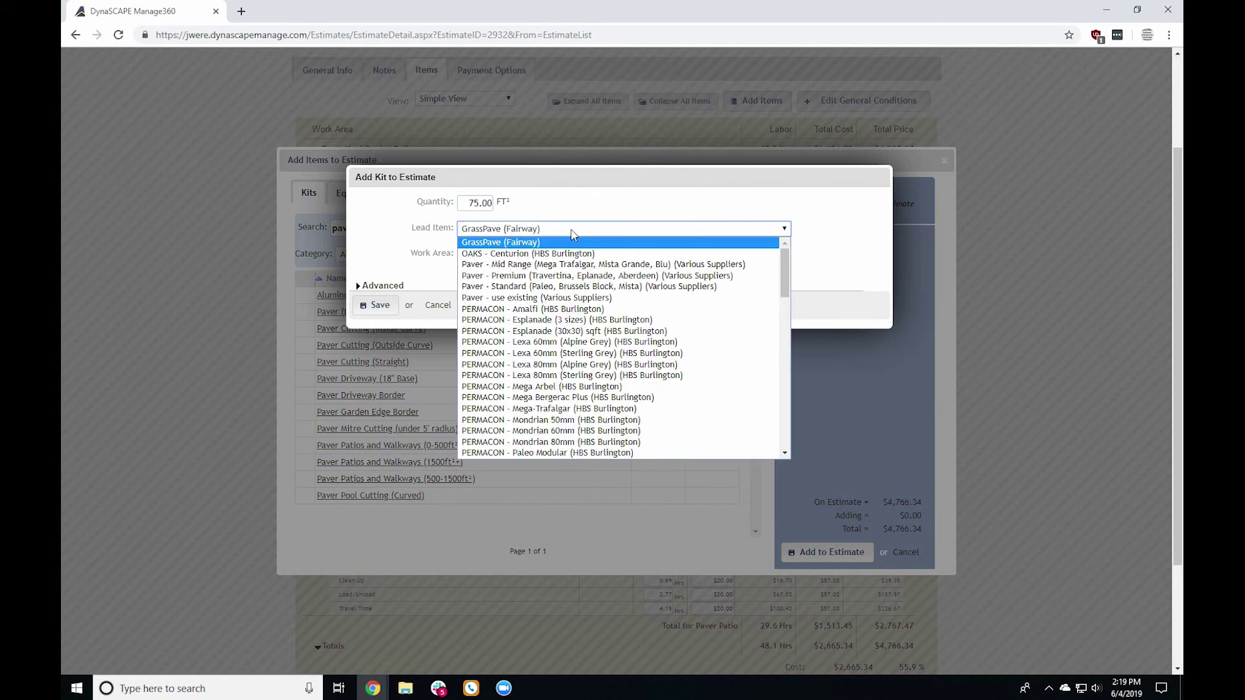
scroll(583, 318, "down", 5)
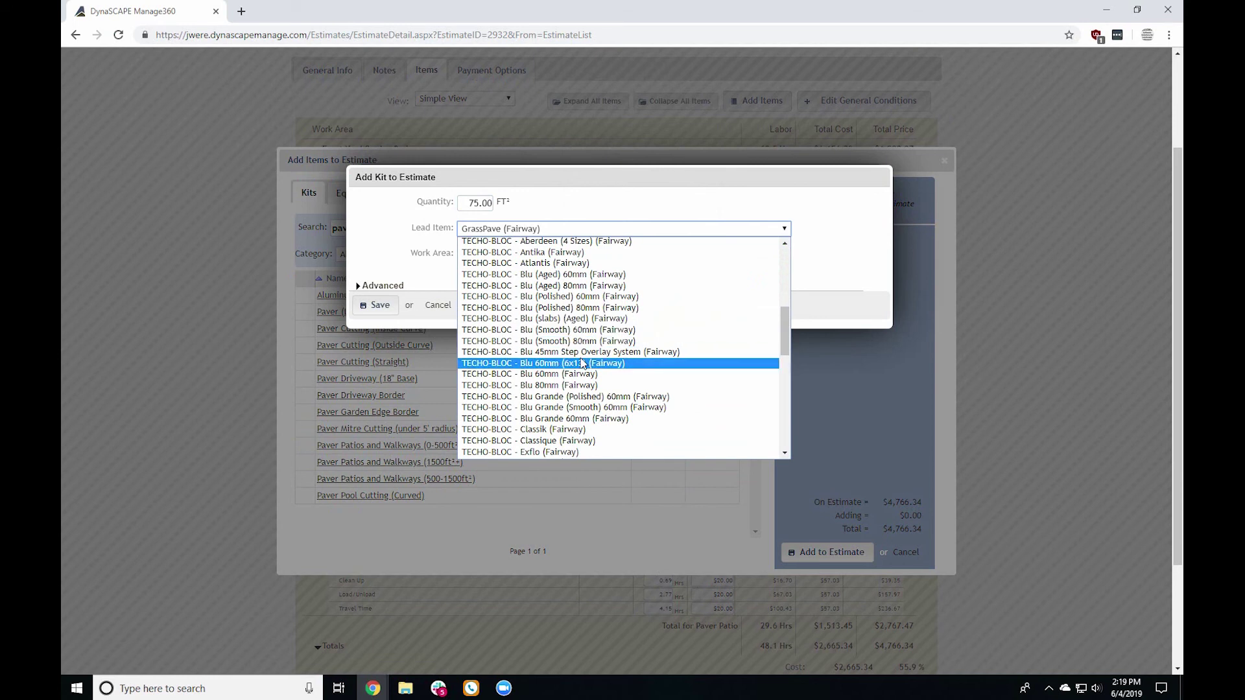
left_click(555, 386)
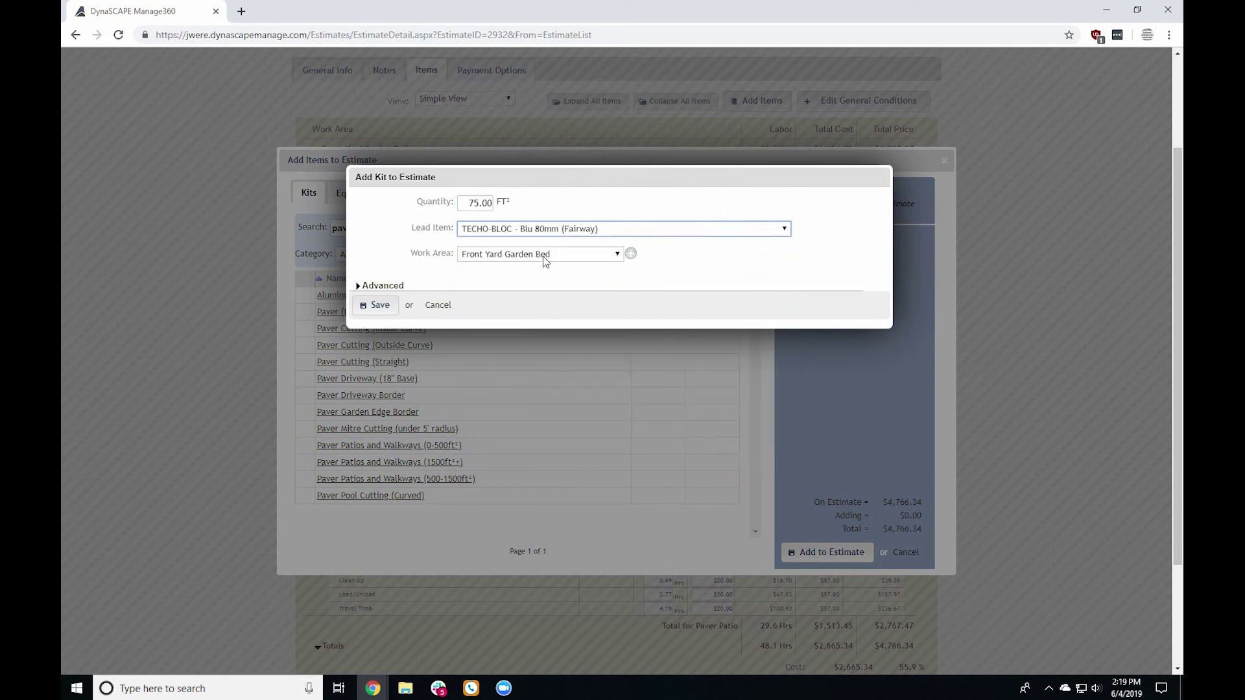
left_click(562, 258)
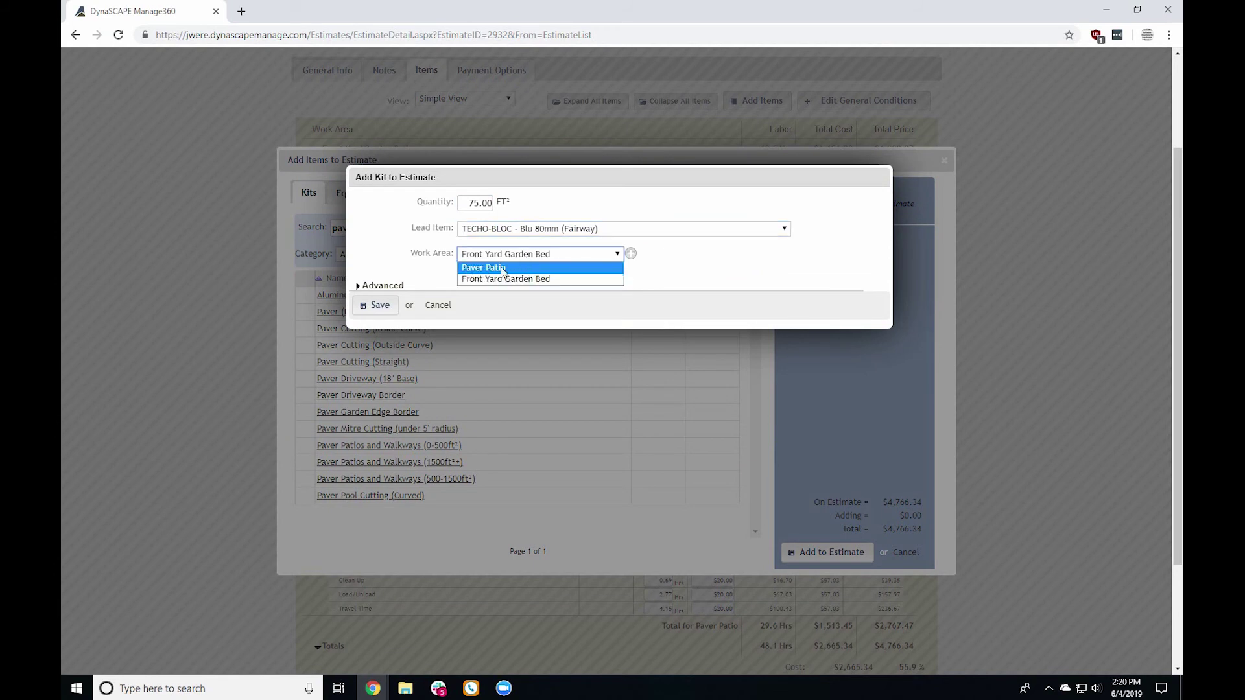
left_click(566, 269)
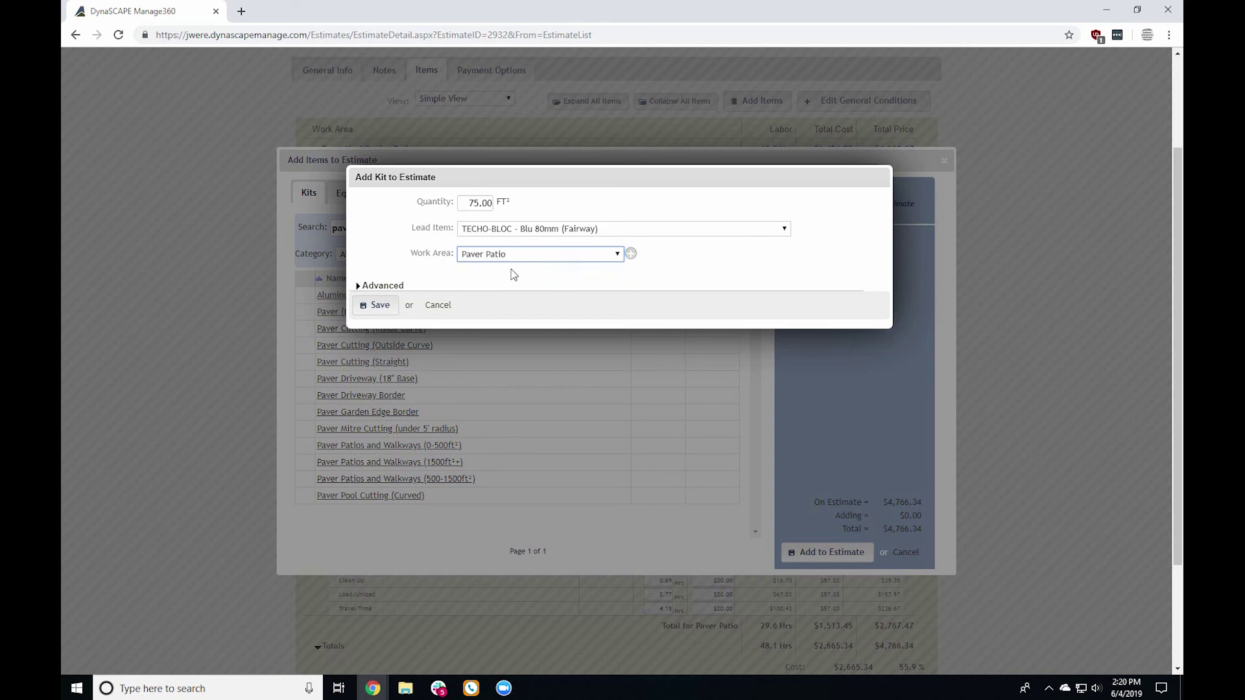
Step: Show the advanced options of the kit being added and review its scope-of-work notes
left_click(386, 286)
scroll(440, 369, "down", 1)
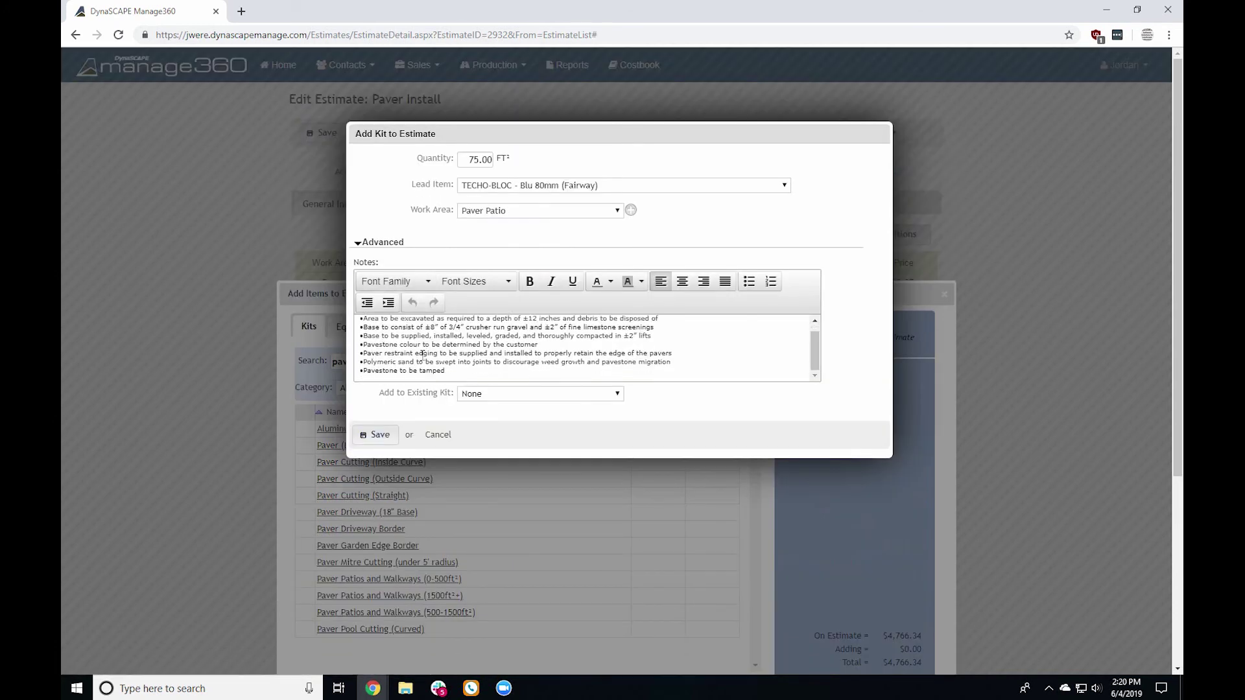
left_click_drag(457, 371, 348, 319)
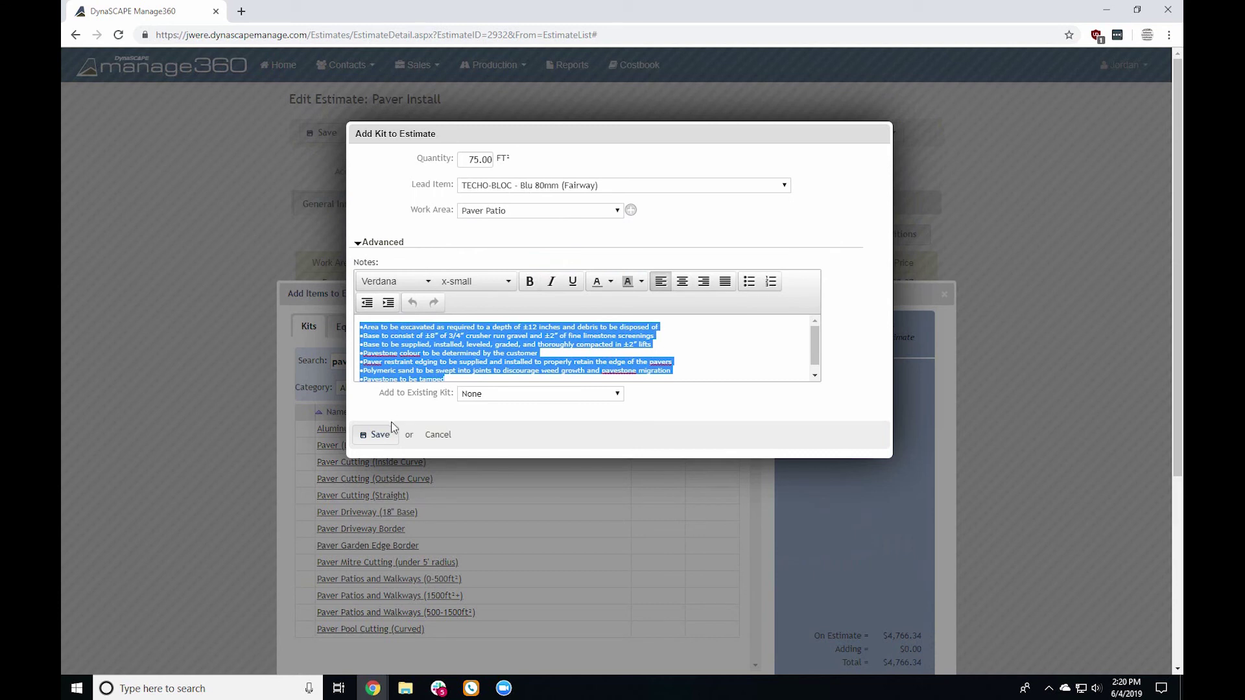
Step: Save the paver patio kit selection and add it to the estimate
left_click(381, 435)
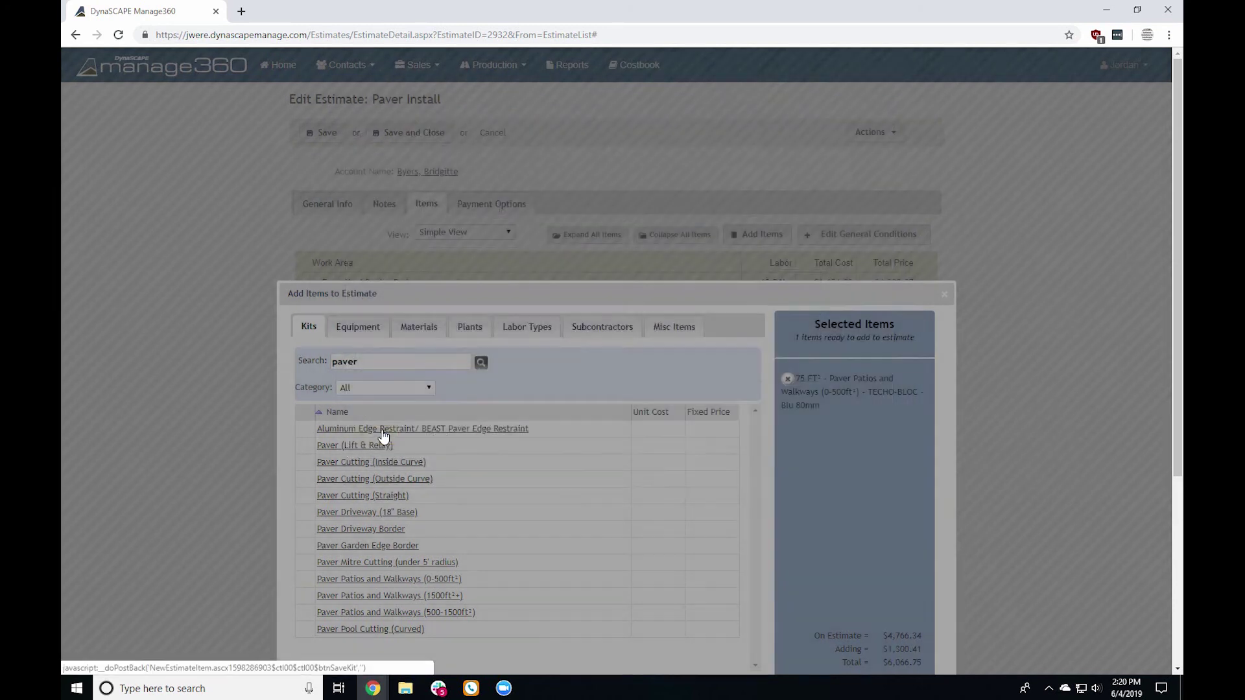
scroll(798, 395, "down", 5)
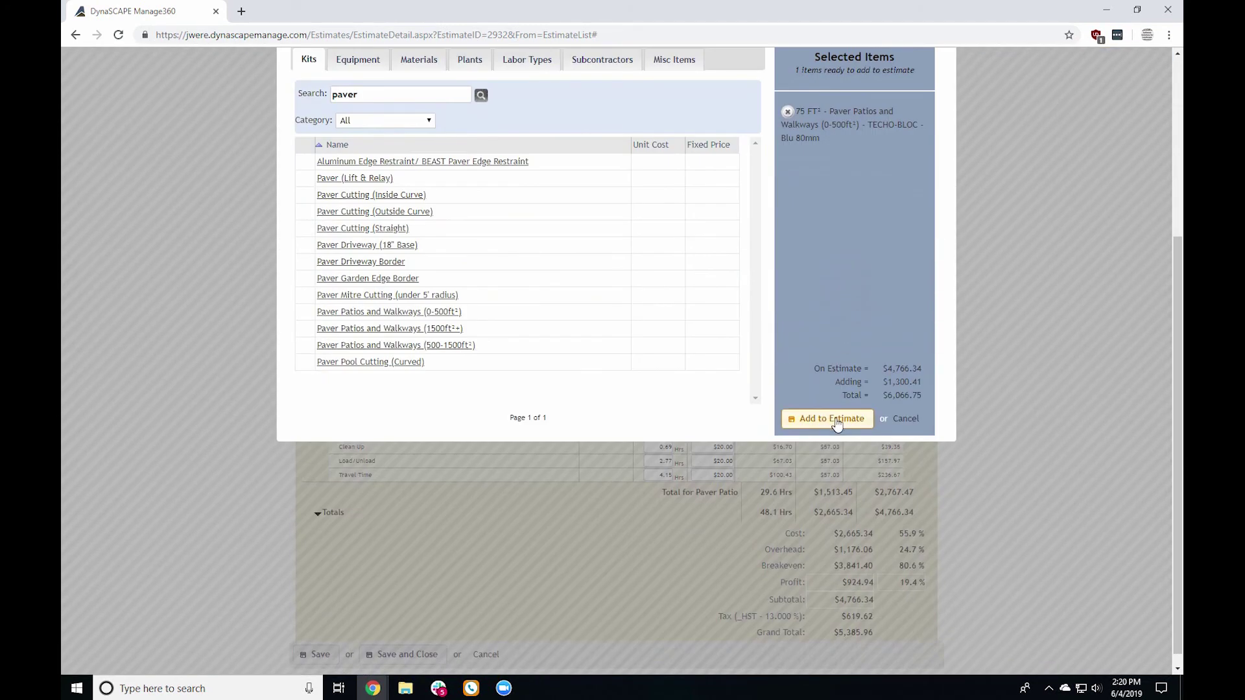
left_click(829, 420)
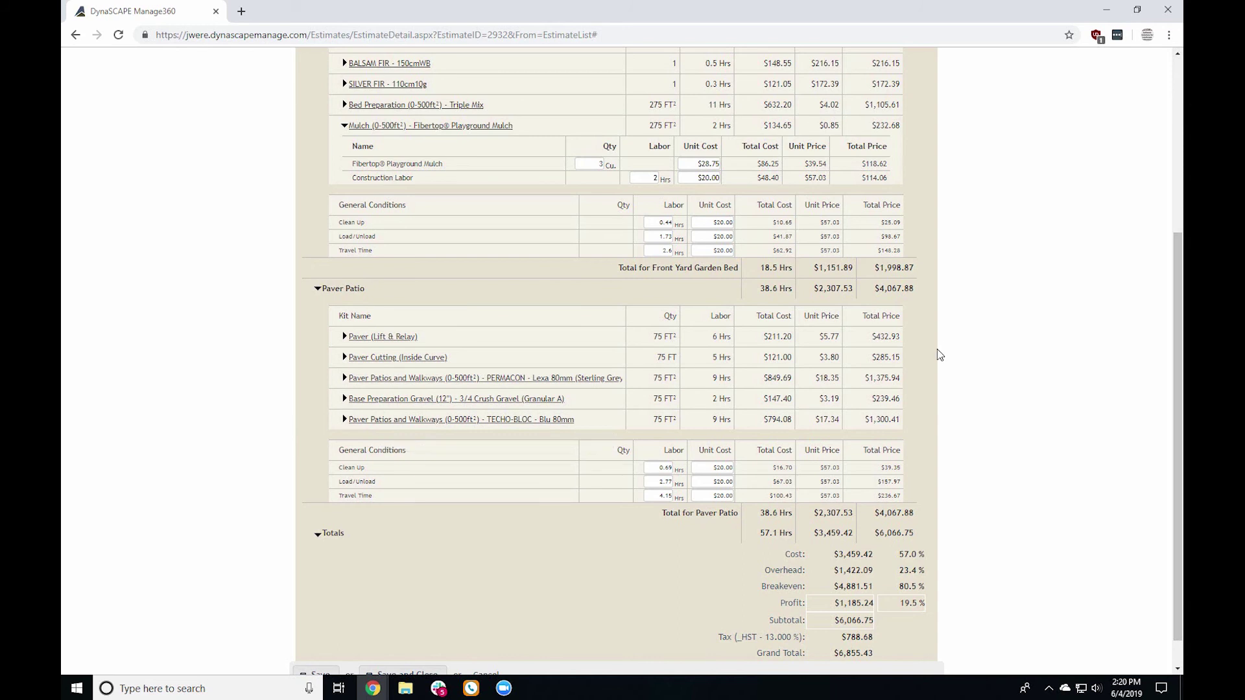
Step: Open the system-wide Configuration settings in a separate browser tab
scroll(936, 350, "up", 5)
left_click(1132, 73)
middle_click(1124, 116)
left_click(257, 15)
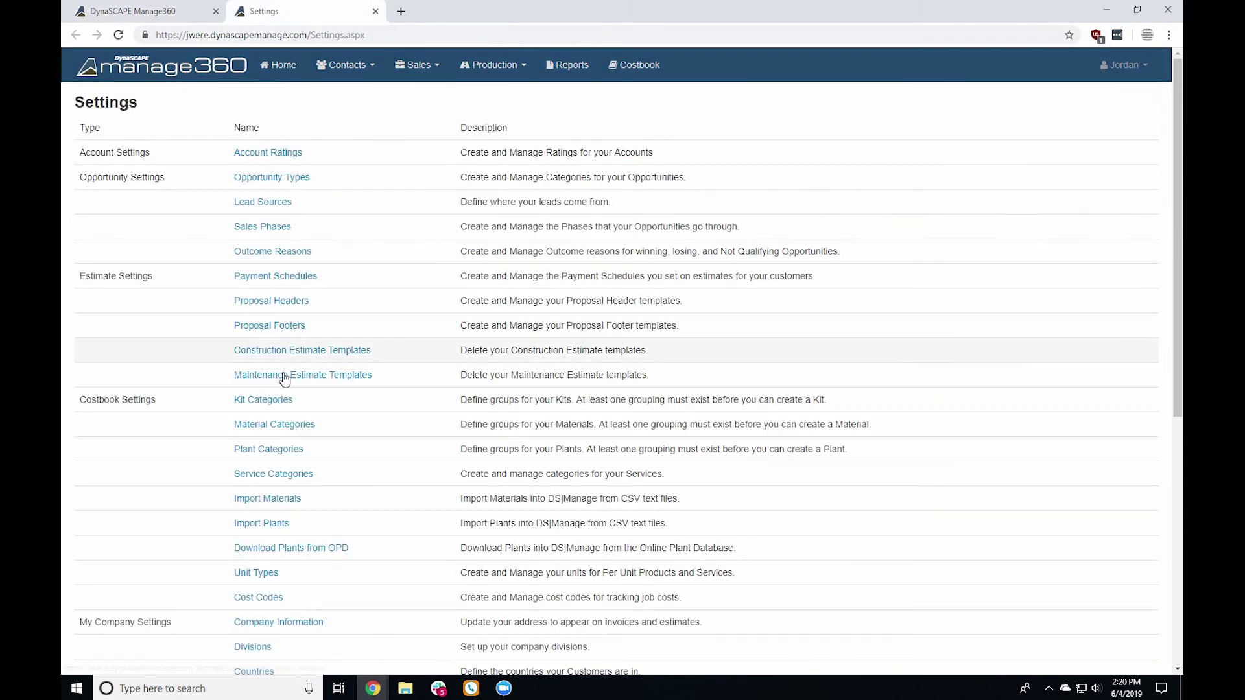
scroll(282, 463, "down", 5)
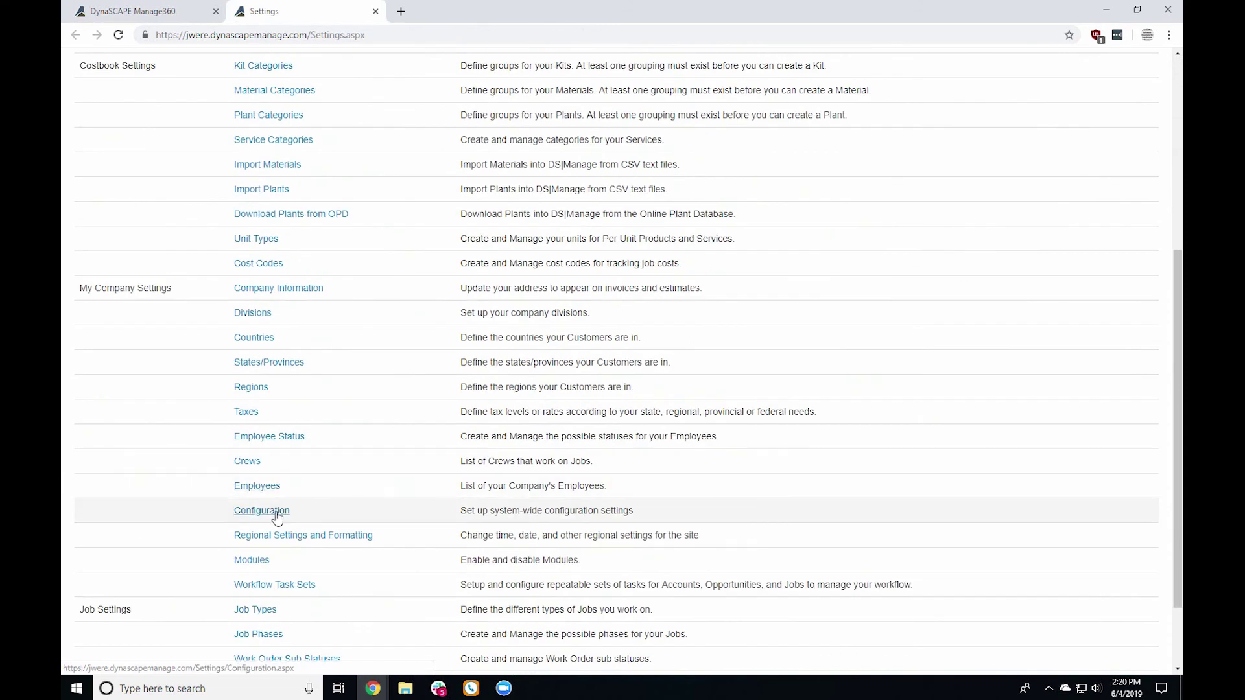
left_click(276, 513)
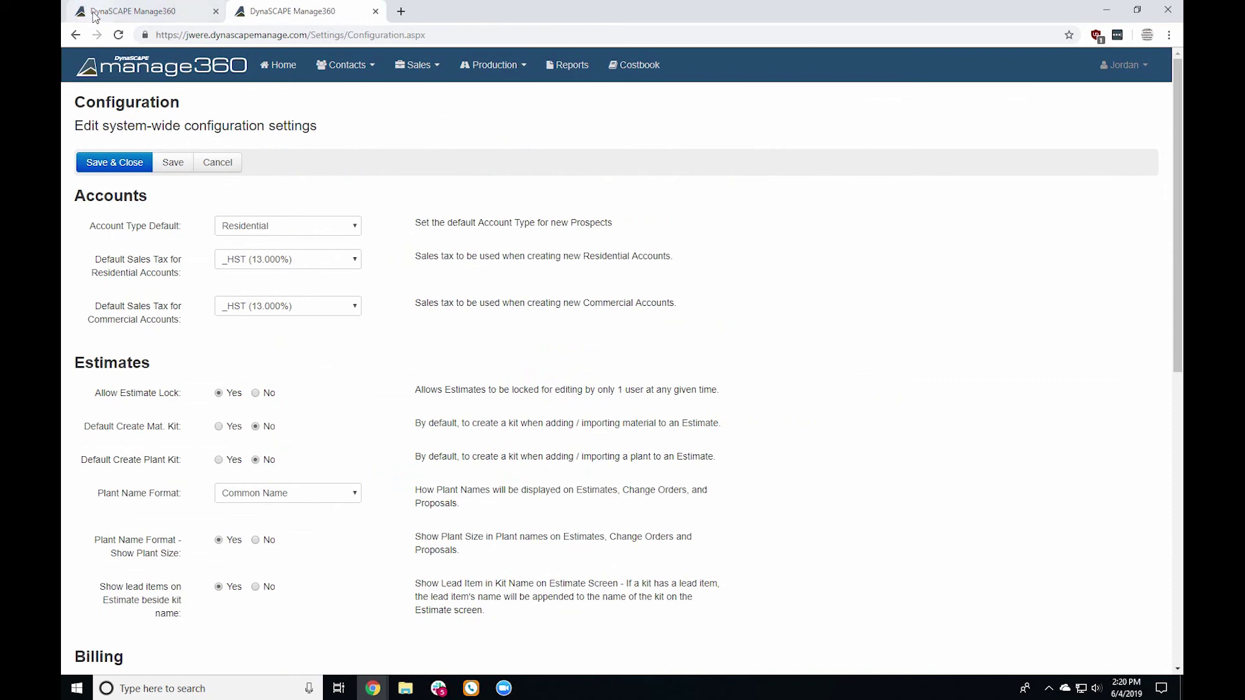
Step: Compare the setting for showing lead items beside kit names with the kit names listed in the estimate
left_click(124, 11)
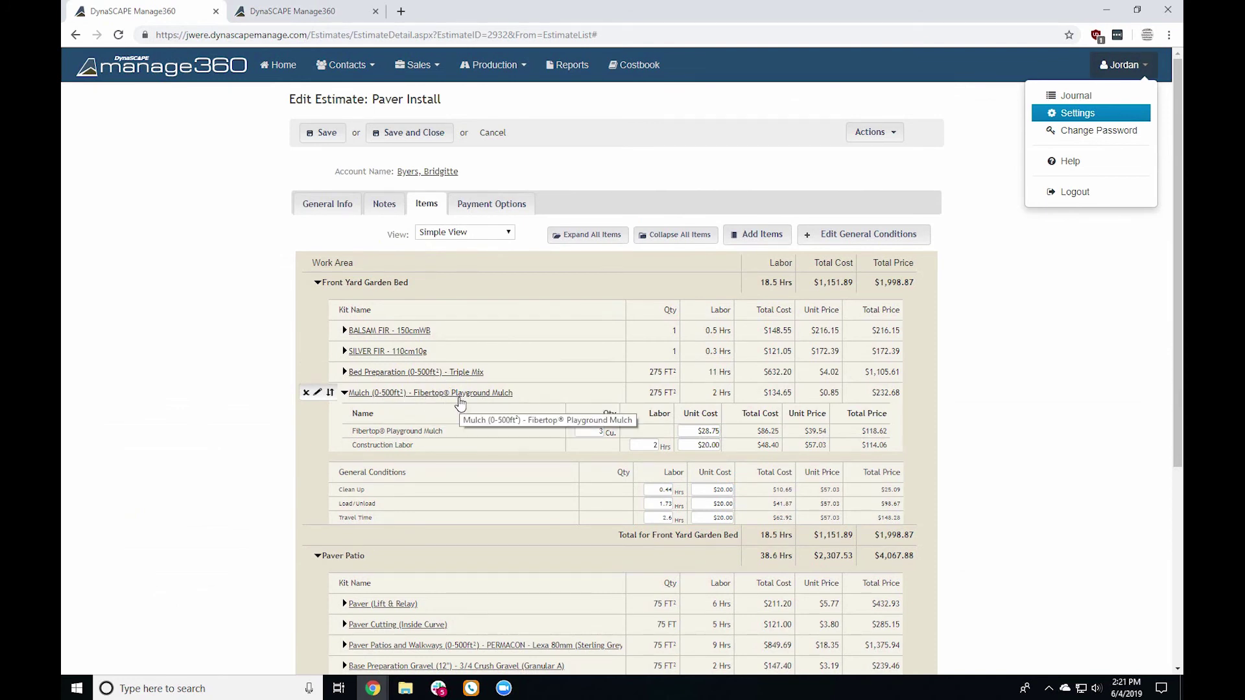
key("ctrl+Tab")
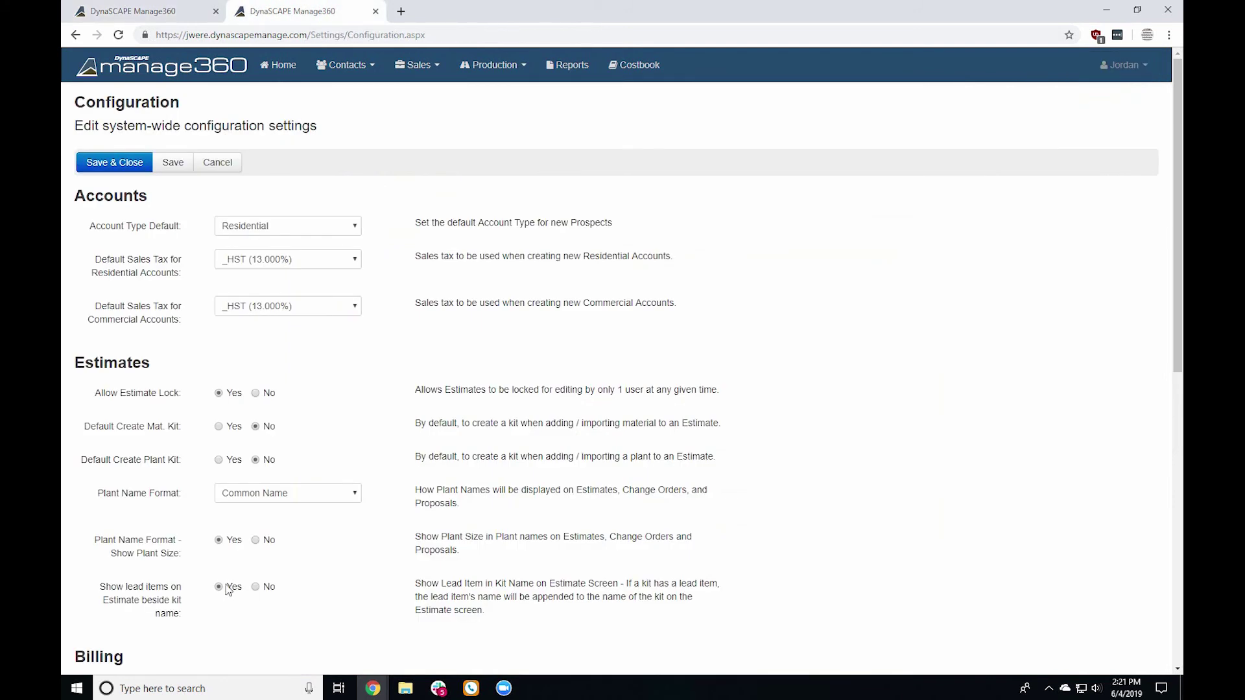
key("ctrl+Tab")
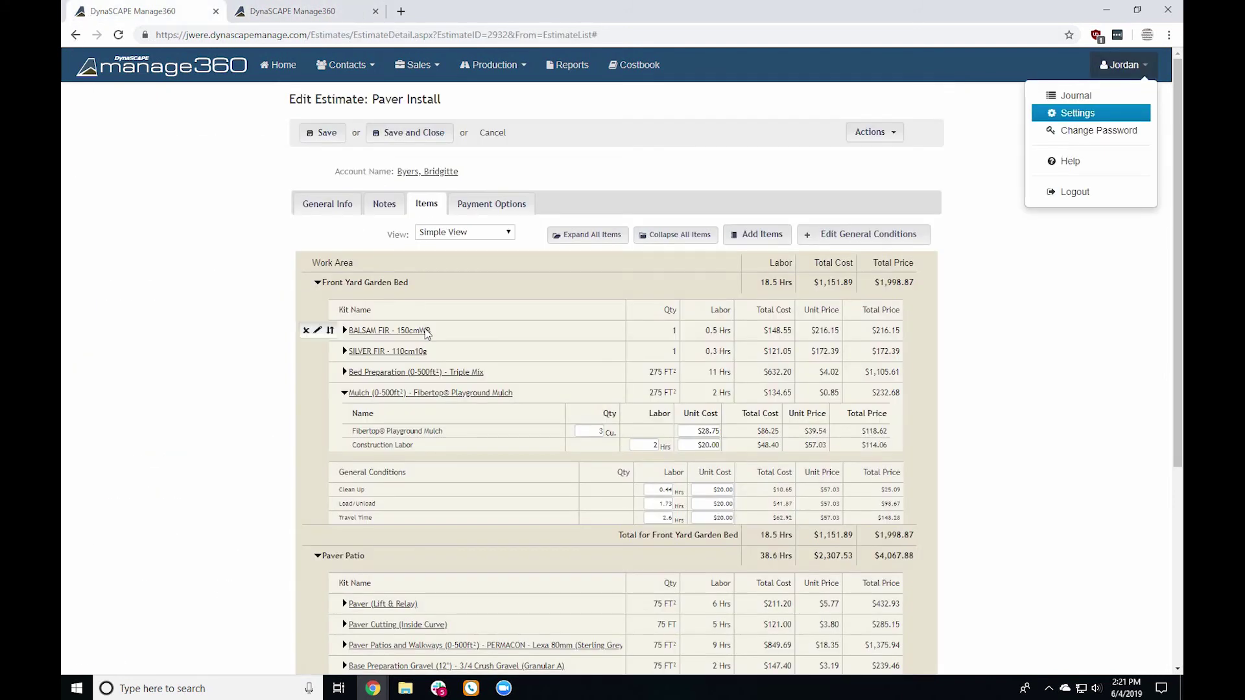
scroll(391, 507, "down", 1)
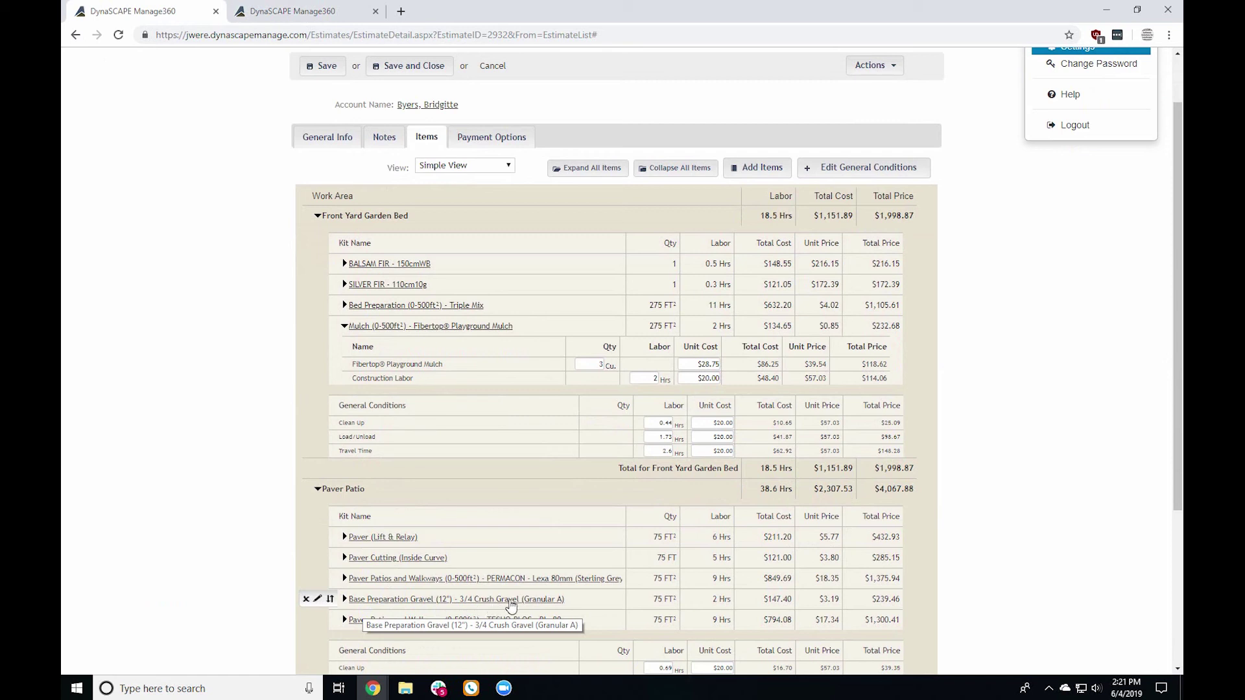
Step: Close the account menu over the estimate and collapse the Mulch (0-500ft²) kit
left_click(240, 541)
scroll(245, 550, "up", 2)
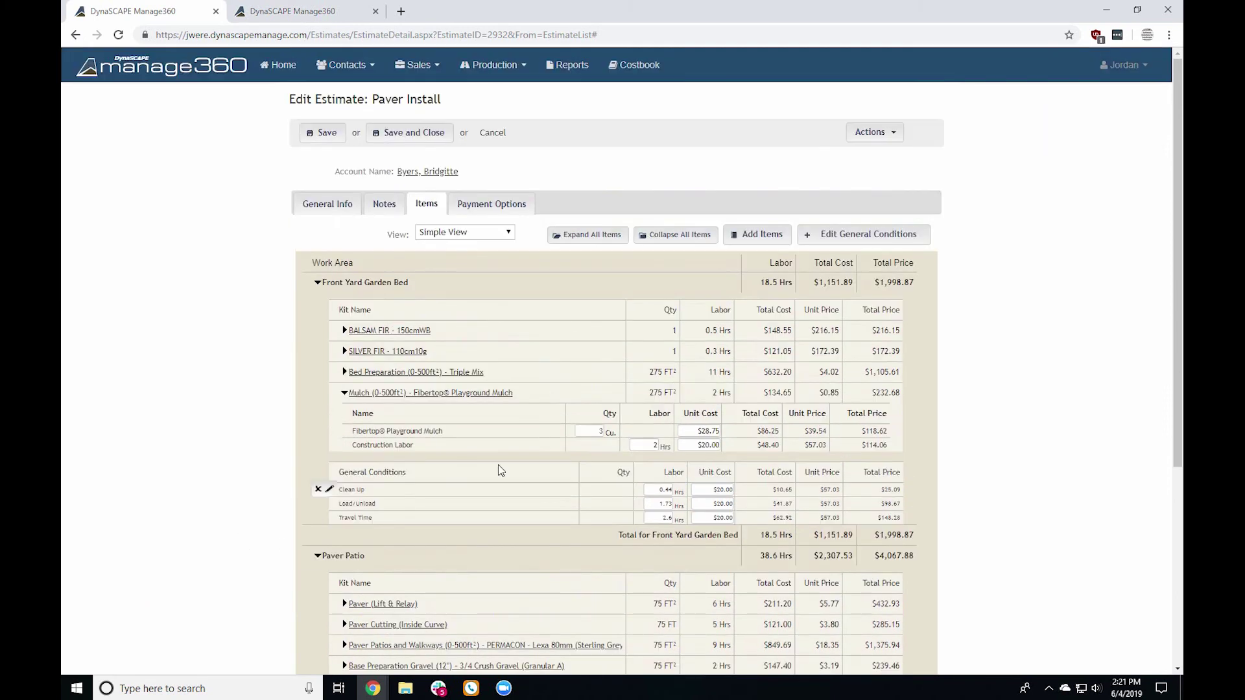
left_click(476, 393)
scroll(382, 532, "down", 2)
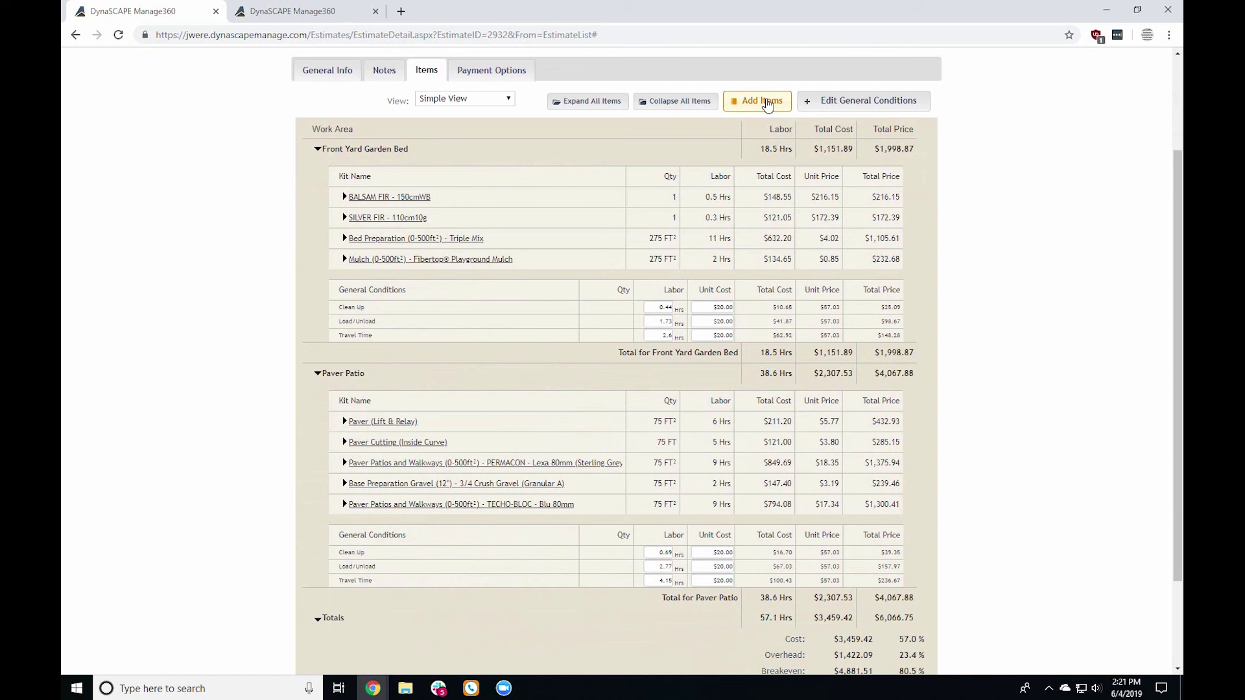
scroll(758, 106, "up", 2)
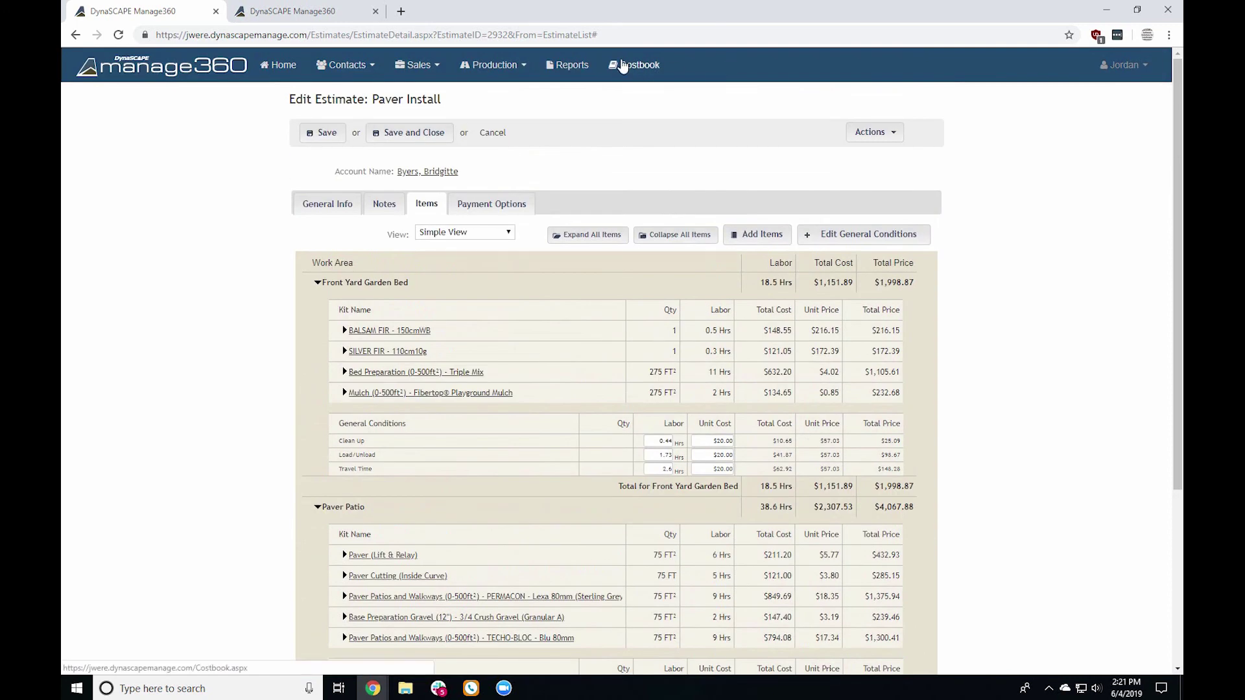
Step: Expand the Bed Preparation (0-500ft²) kit and review its material, labor and excavation items
mouse_move(459, 379)
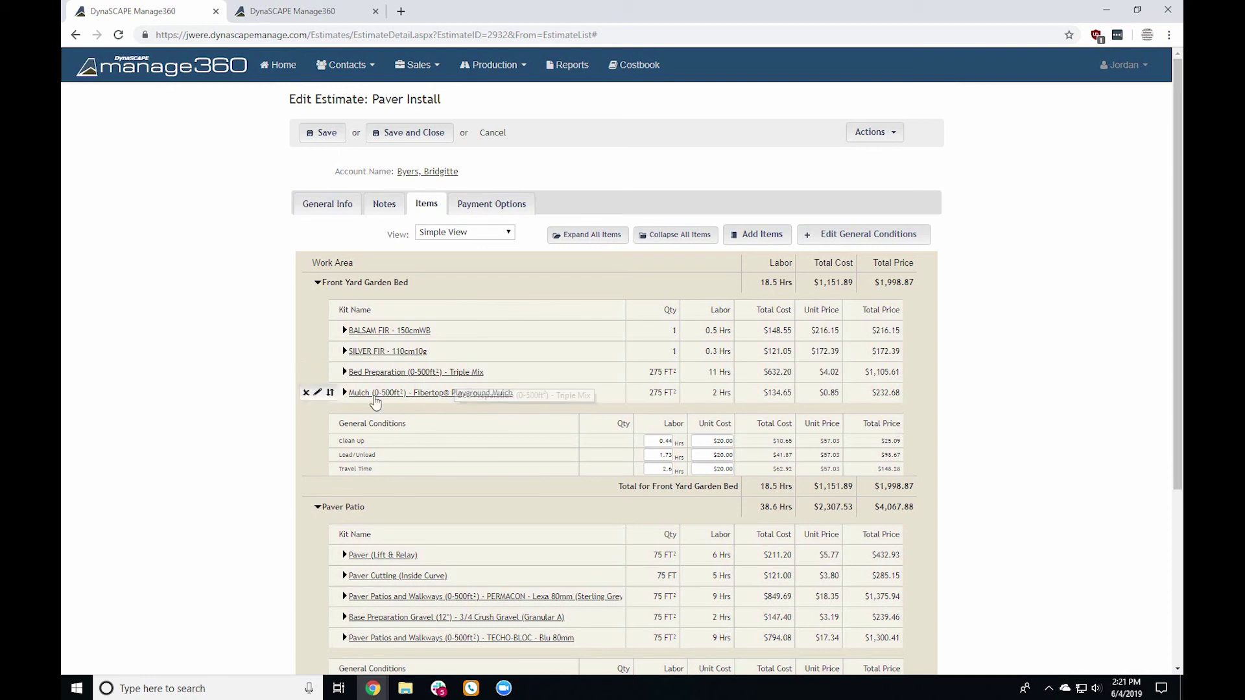
left_click(408, 372)
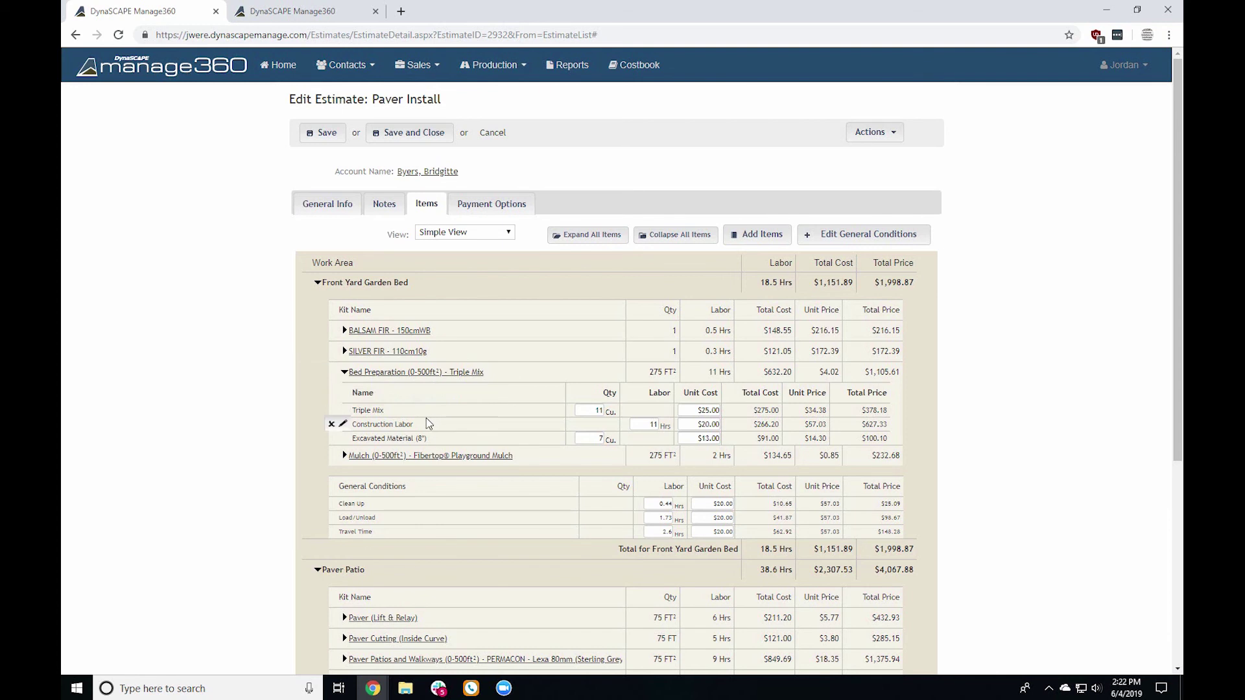
left_click_drag(352, 411, 395, 428)
left_click(400, 437)
Step: Start adding items to the estimate, look over the materials and list the available plants
left_click(763, 237)
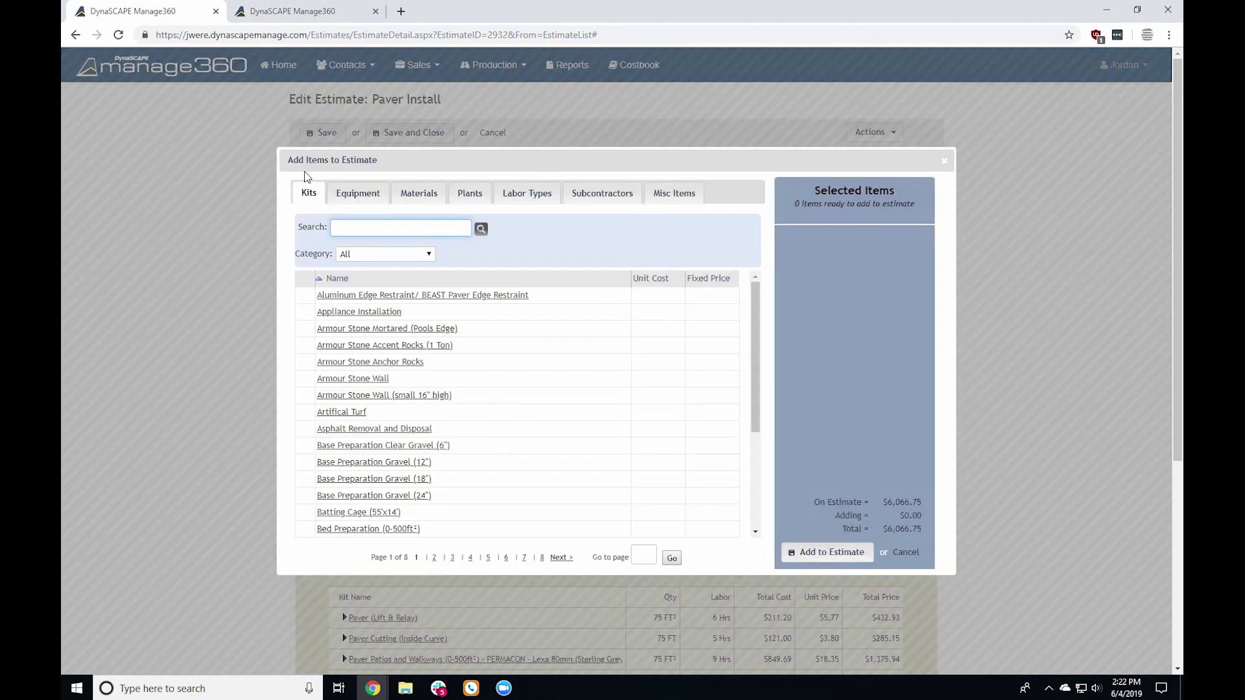
left_click(417, 191)
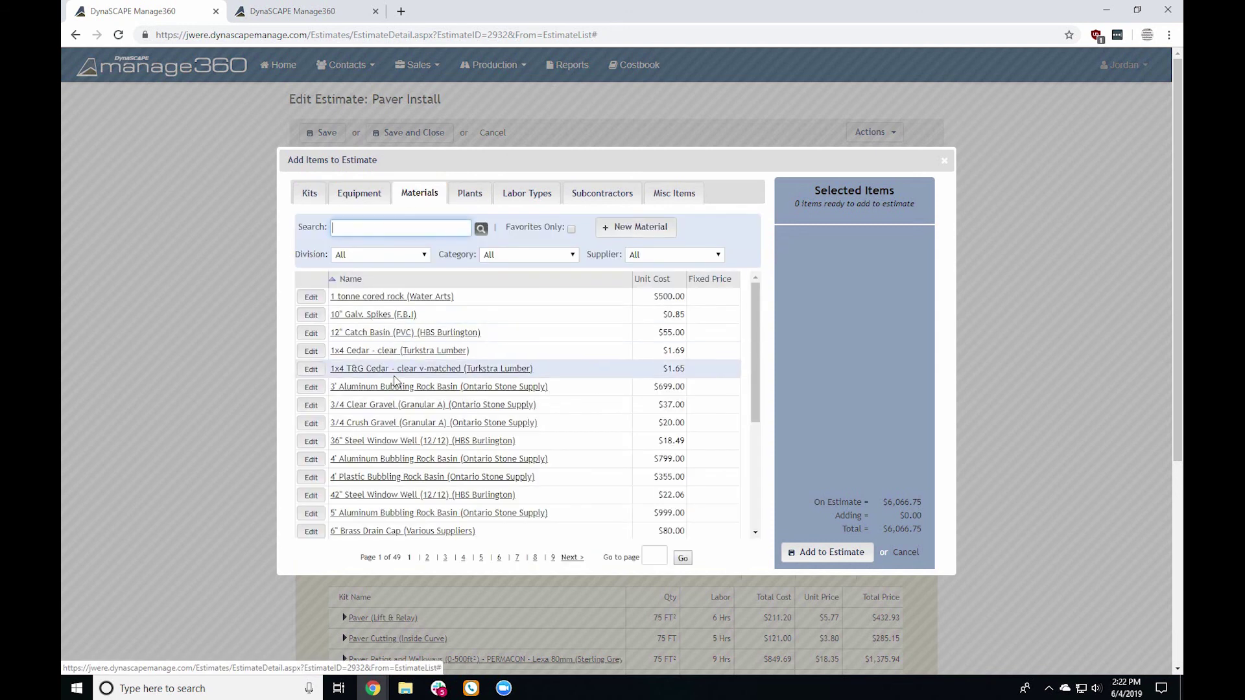
left_click(462, 201)
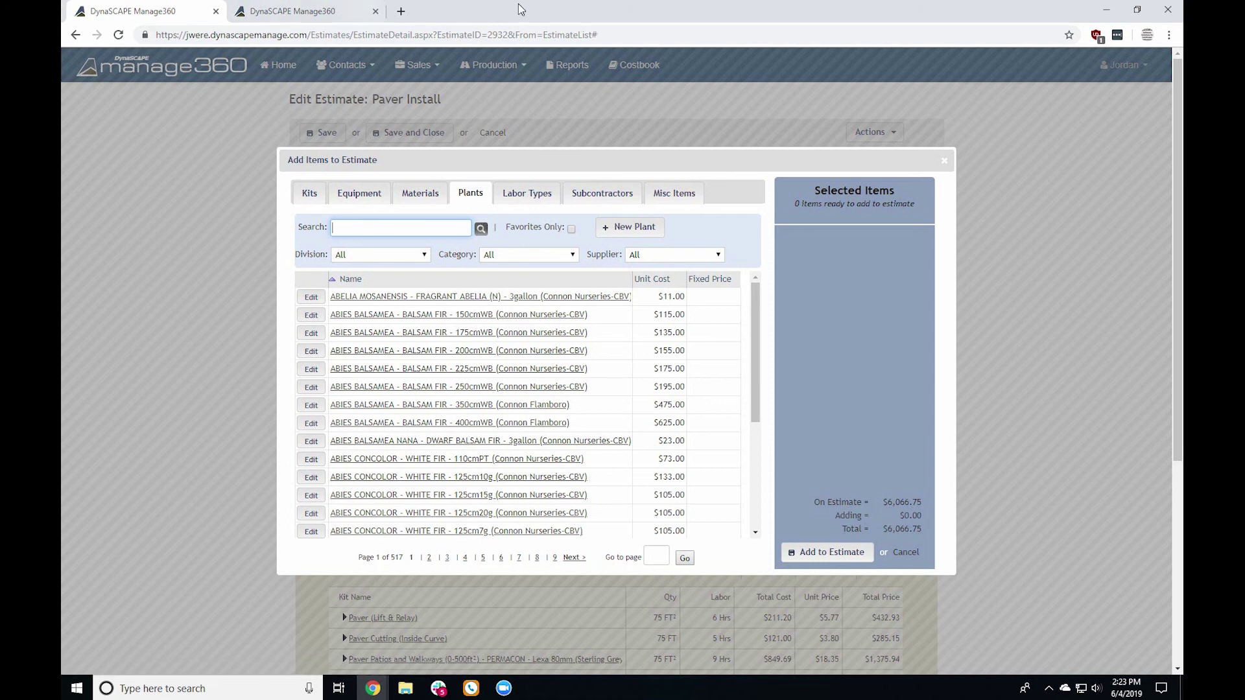
Step: Choose the ABIES CONCOLOR - WHITE FIR - 110cmPT plant with quantity 5 and work area Front Yard Garden Bed
left_click(497, 459)
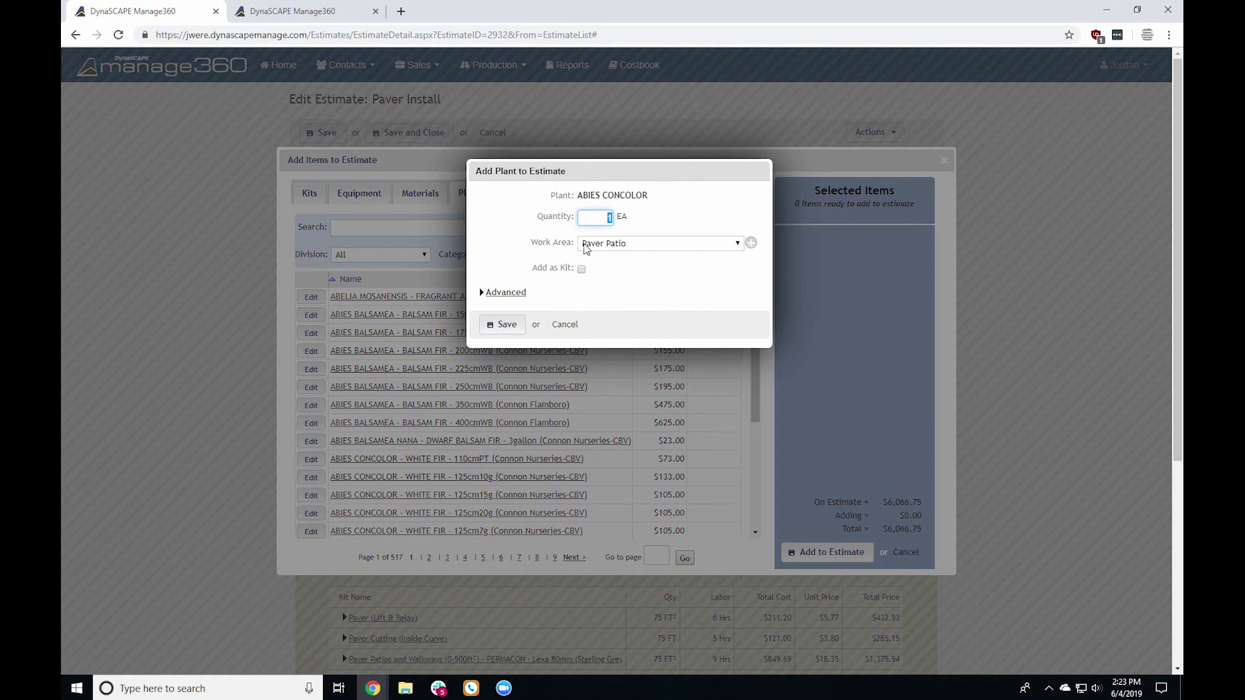
type("5")
left_click(618, 249)
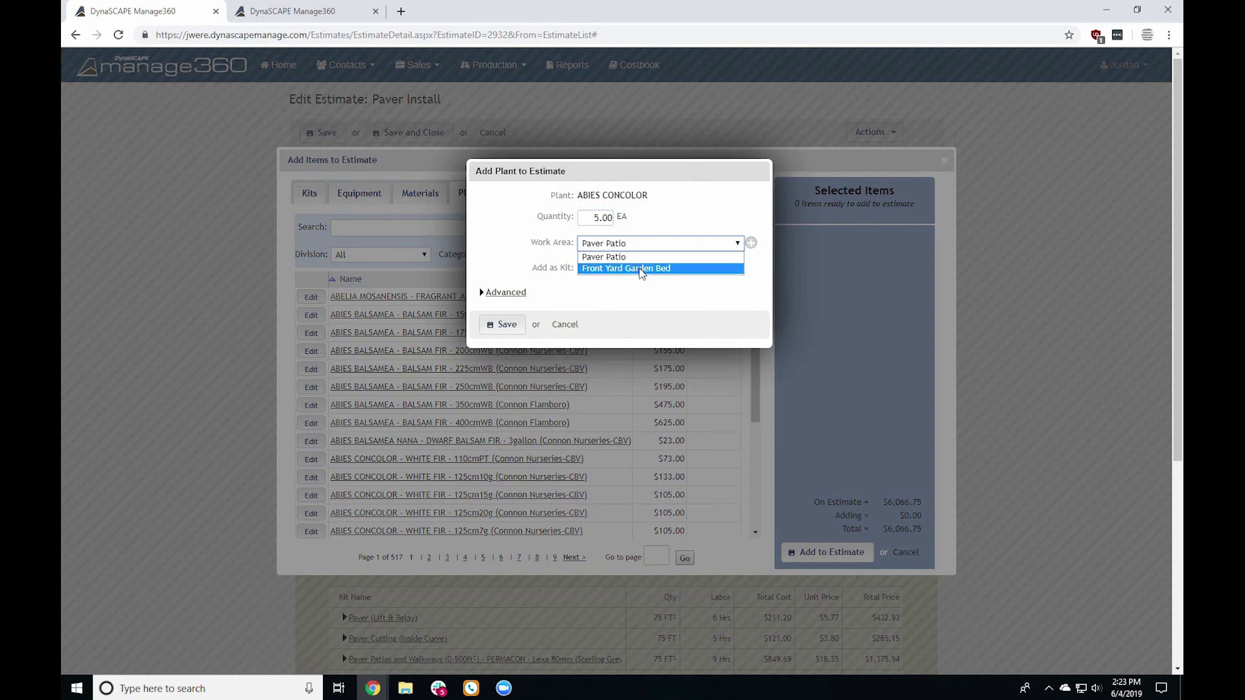
left_click(641, 269)
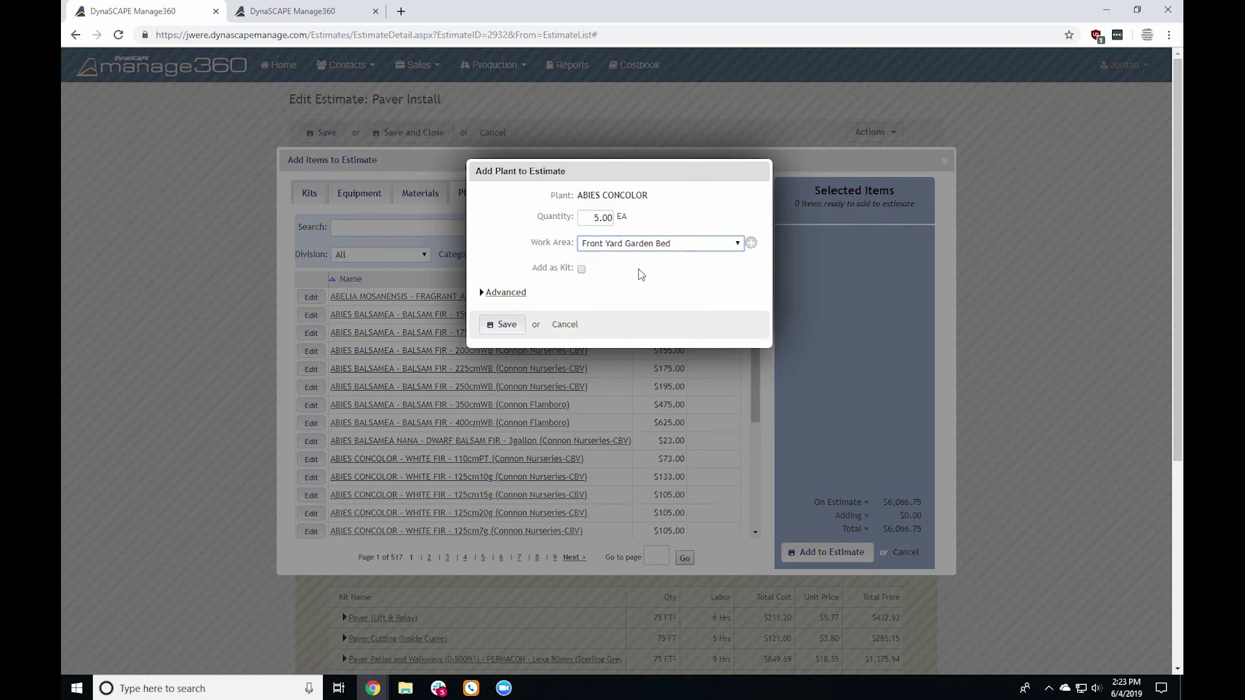
Step: Set the White Fir to be added as a kit, show its advanced options, and save it into the estimate
left_click_drag(533, 268, 549, 269)
left_click(602, 274)
left_click(520, 293)
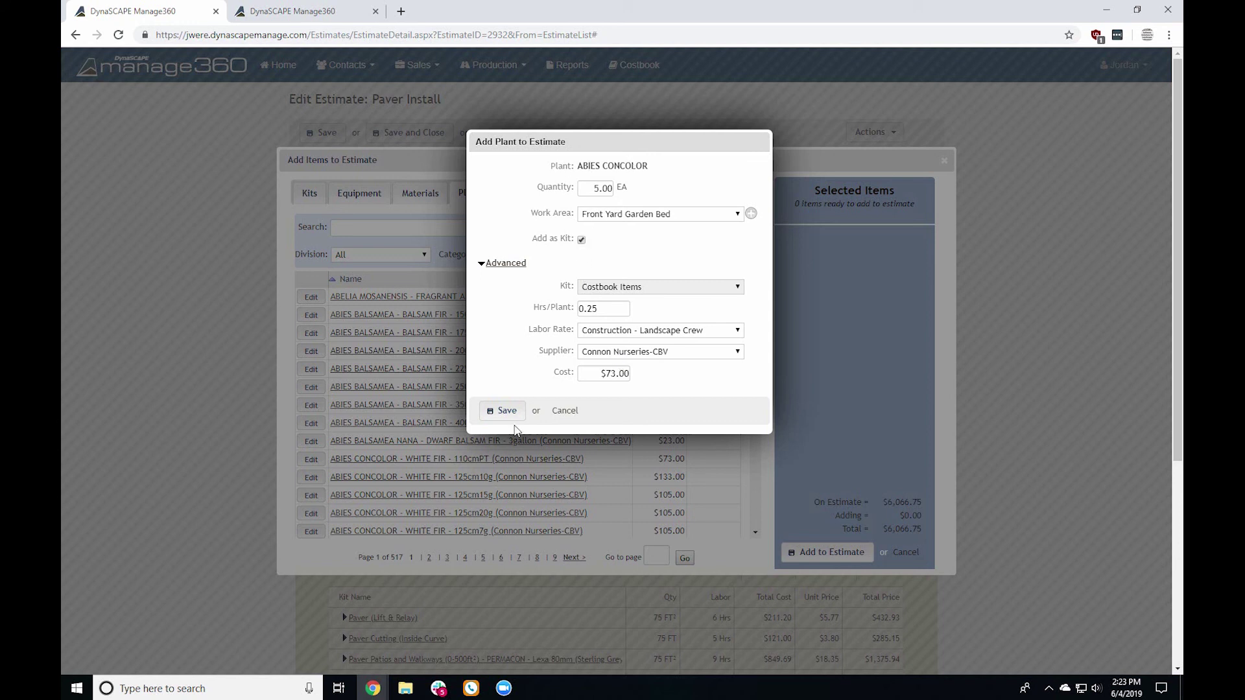
left_click(506, 411)
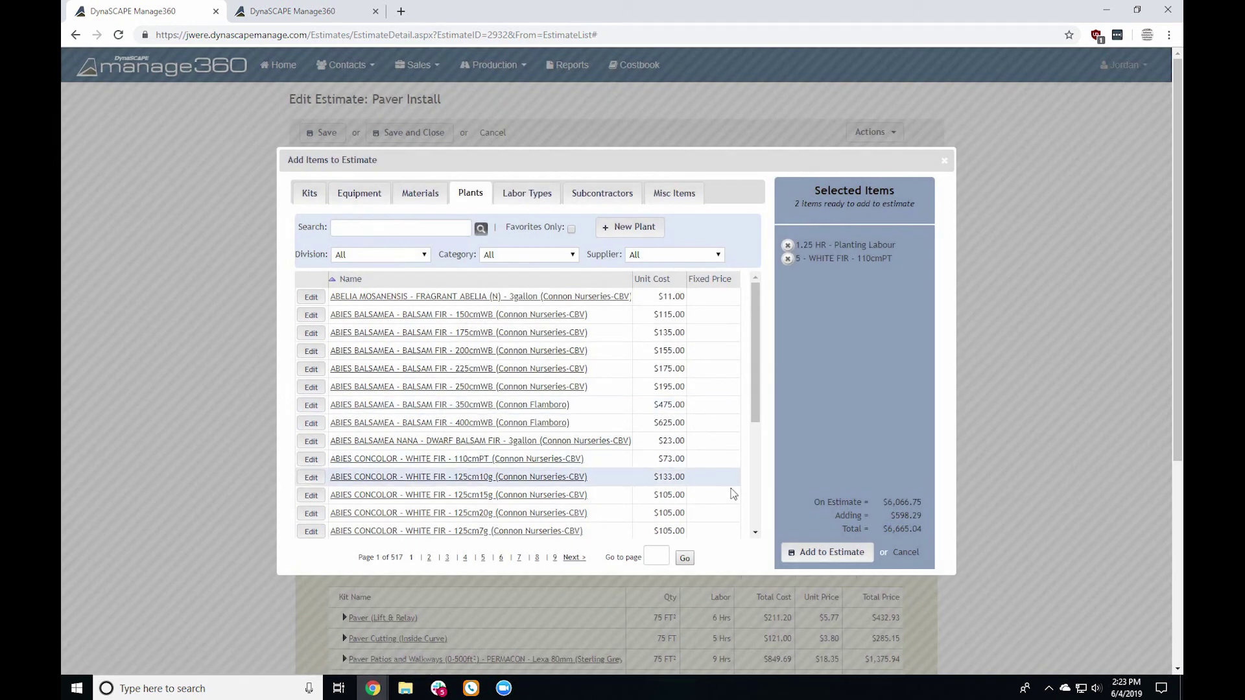
left_click(833, 553)
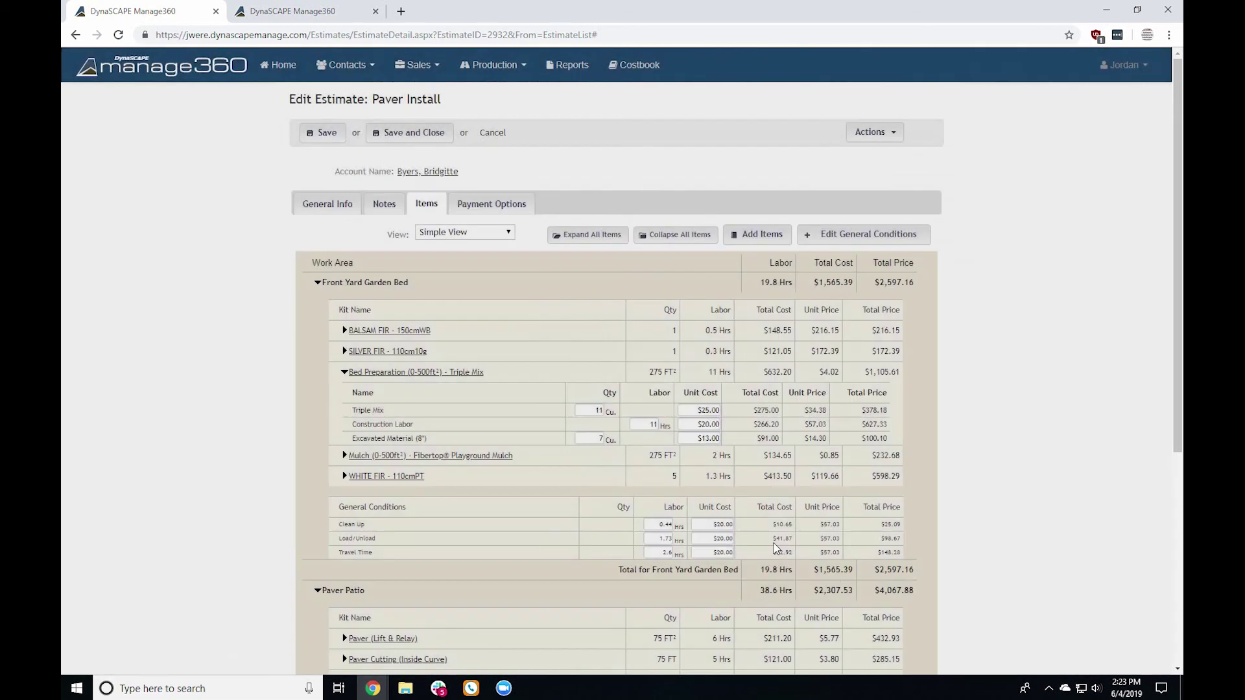
Step: Expand the WHITE FIR - 110cmPT kit and review its planting labour and plant lines
left_click(386, 478)
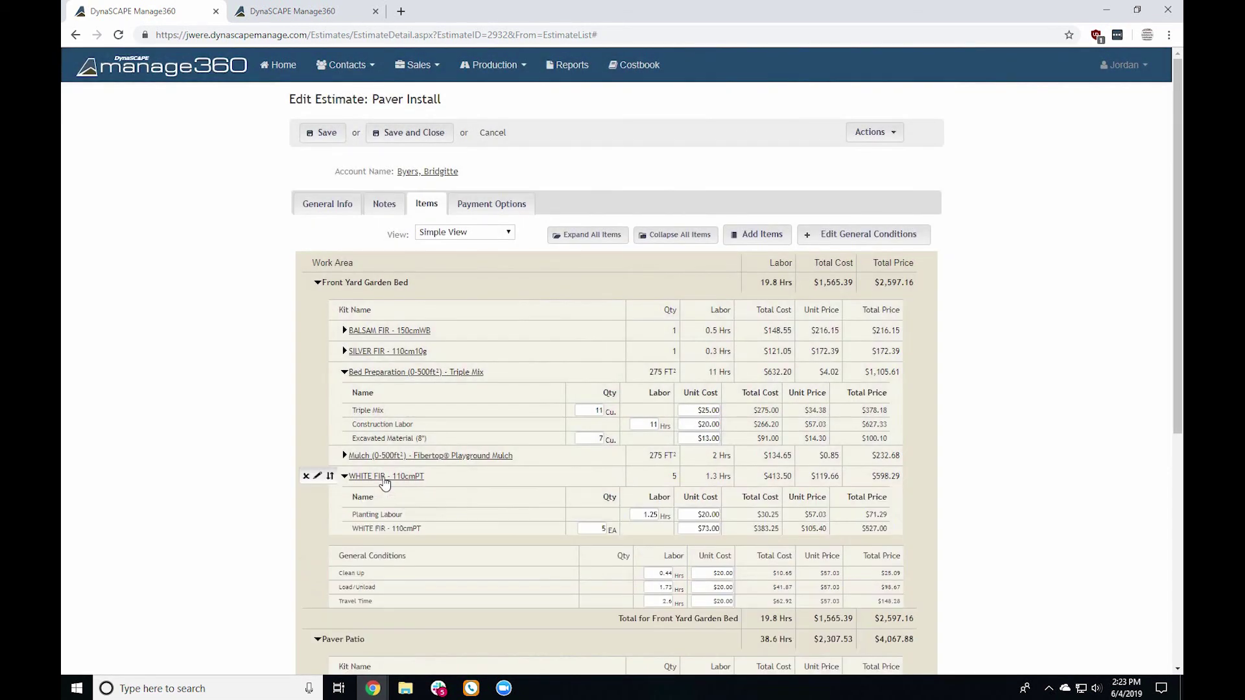
scroll(317, 538, "down", 1)
scroll(309, 538, "down", 2)
left_click_drag(366, 381, 422, 398)
left_click(383, 399)
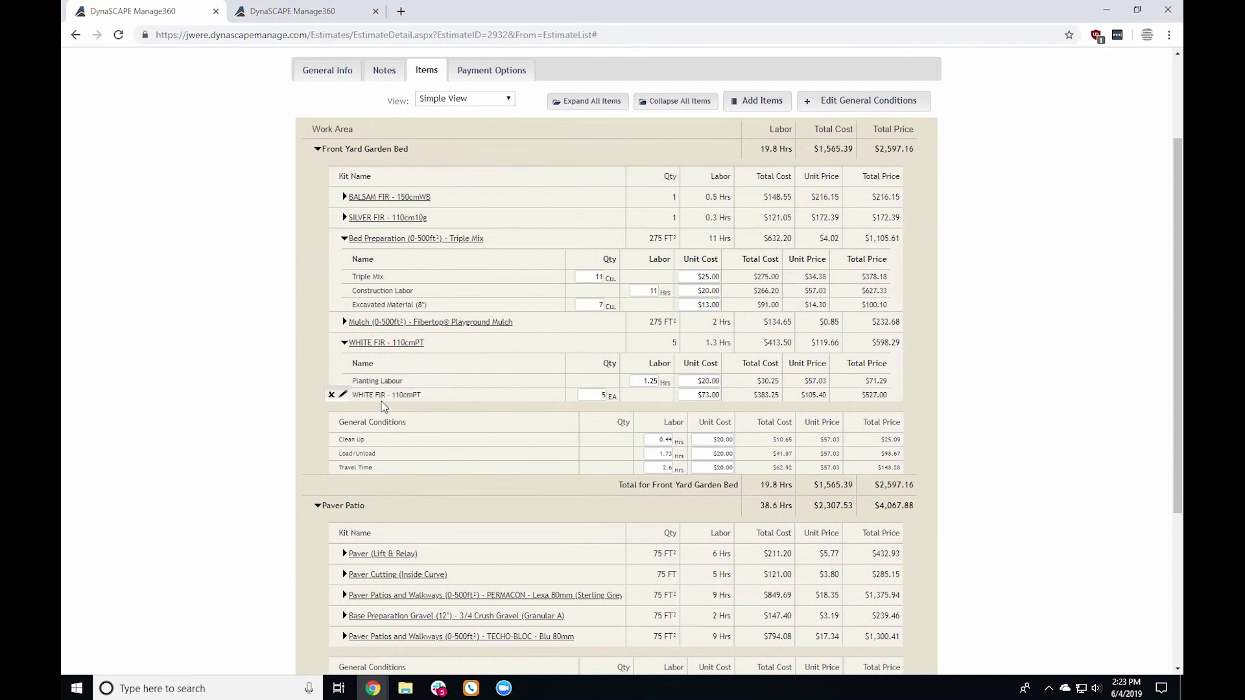
scroll(389, 407, "up", 2)
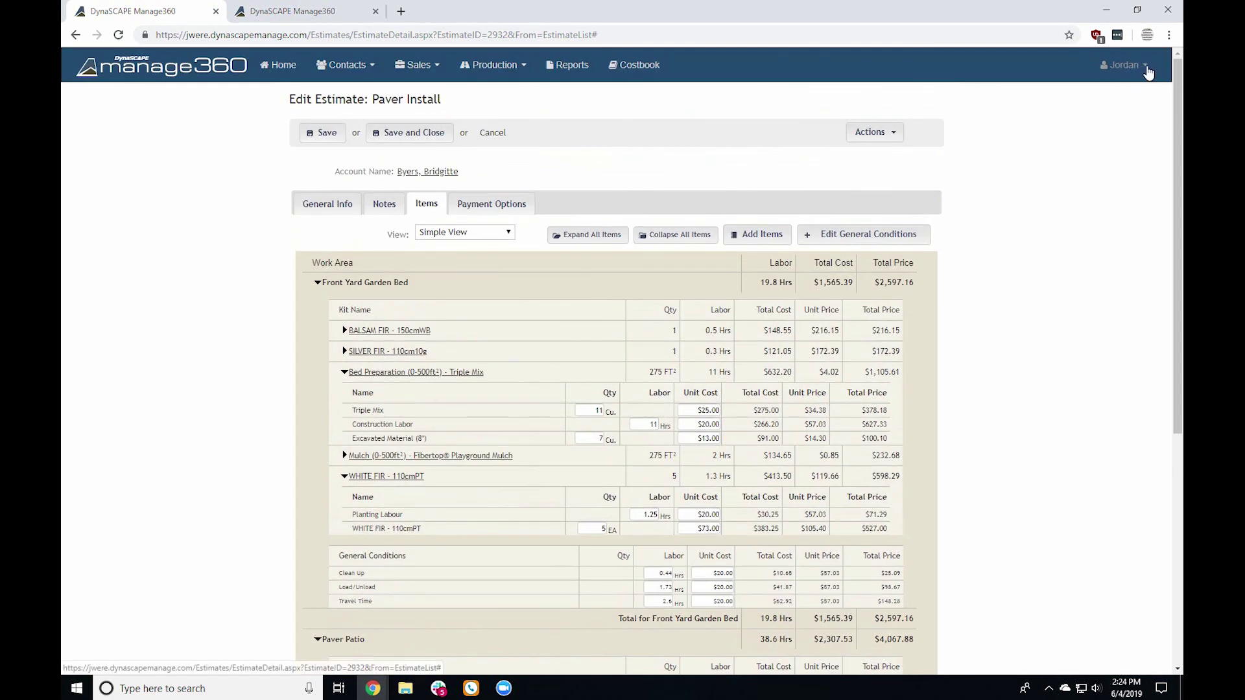
Step: Compare the White Fir kit's total price with the separate prices of its plant and planting labour
scroll(553, 452, "down", 1)
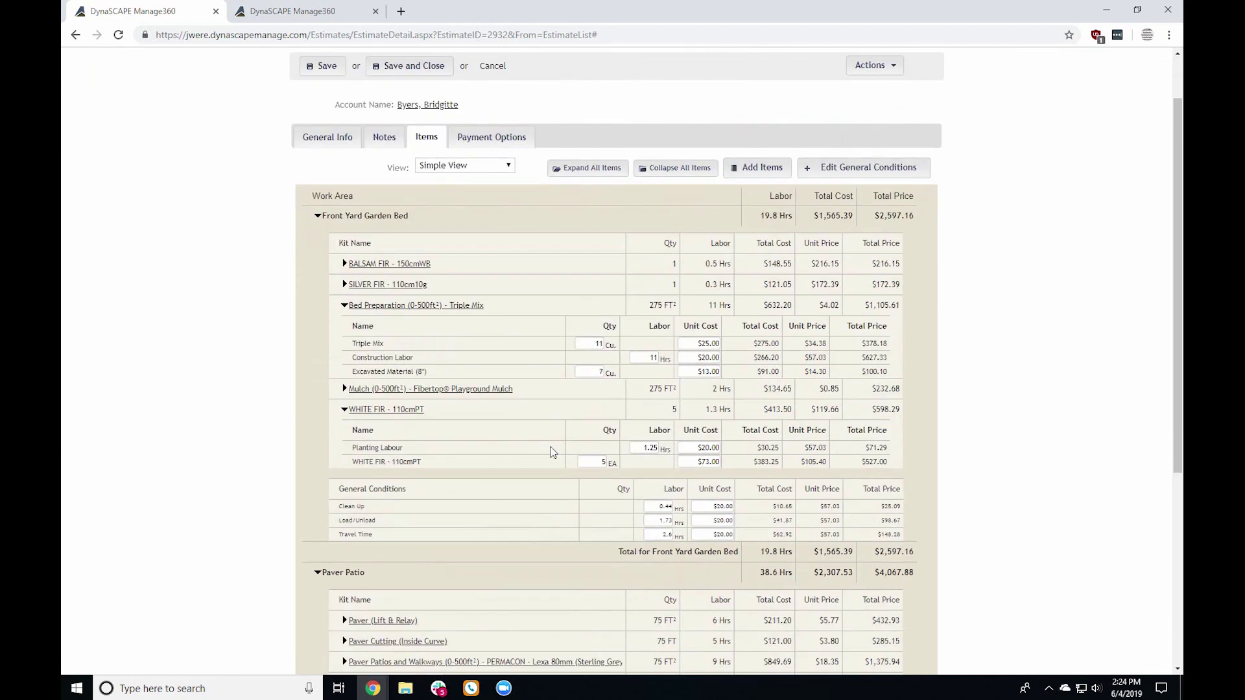
left_click_drag(366, 462, 405, 462)
left_click(220, 422)
left_click_drag(358, 461, 403, 449)
left_click(363, 448)
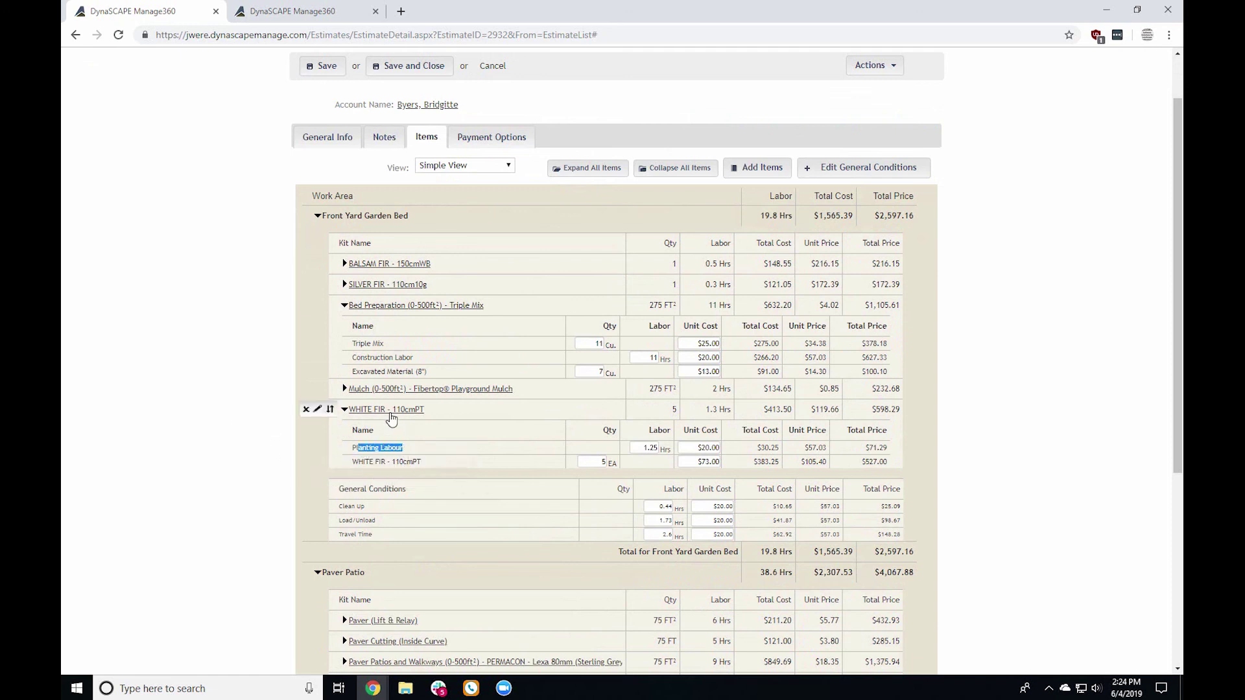
left_click_drag(871, 410, 899, 410)
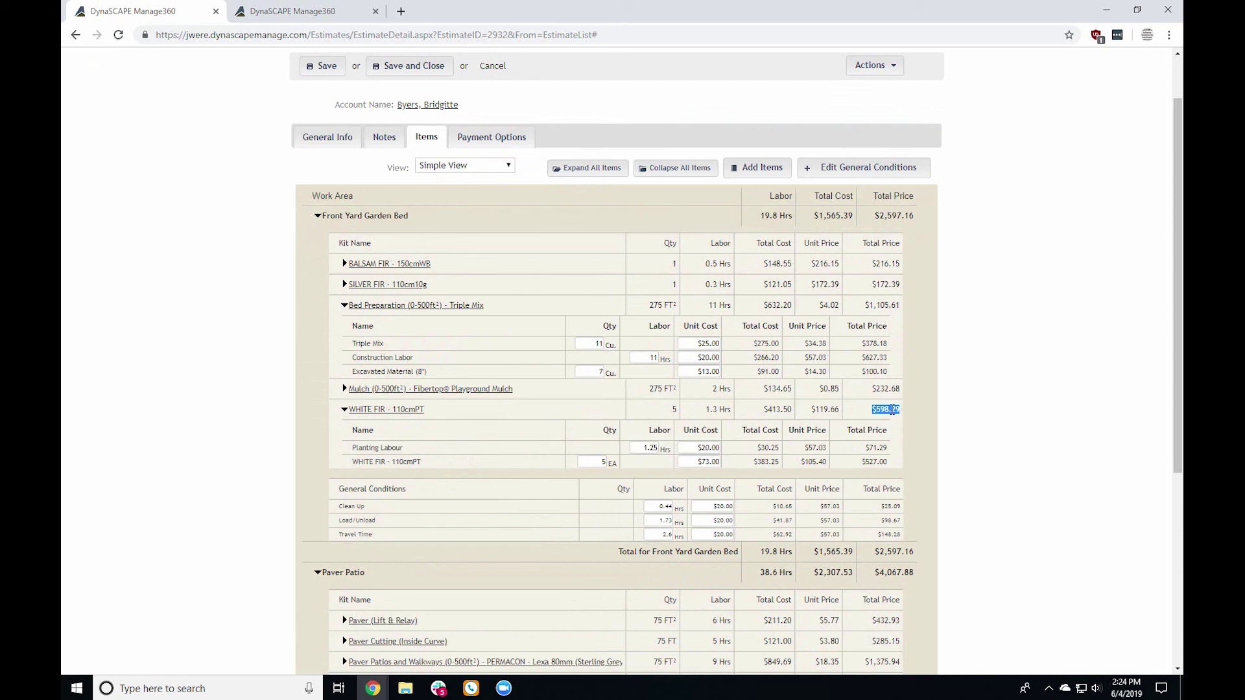
left_click_drag(866, 449, 891, 453)
left_click(866, 448)
left_click(956, 449)
Step: Collapse the White Fir and Bed Preparation kits in the Front Yard Garden Bed work area
left_click(412, 410)
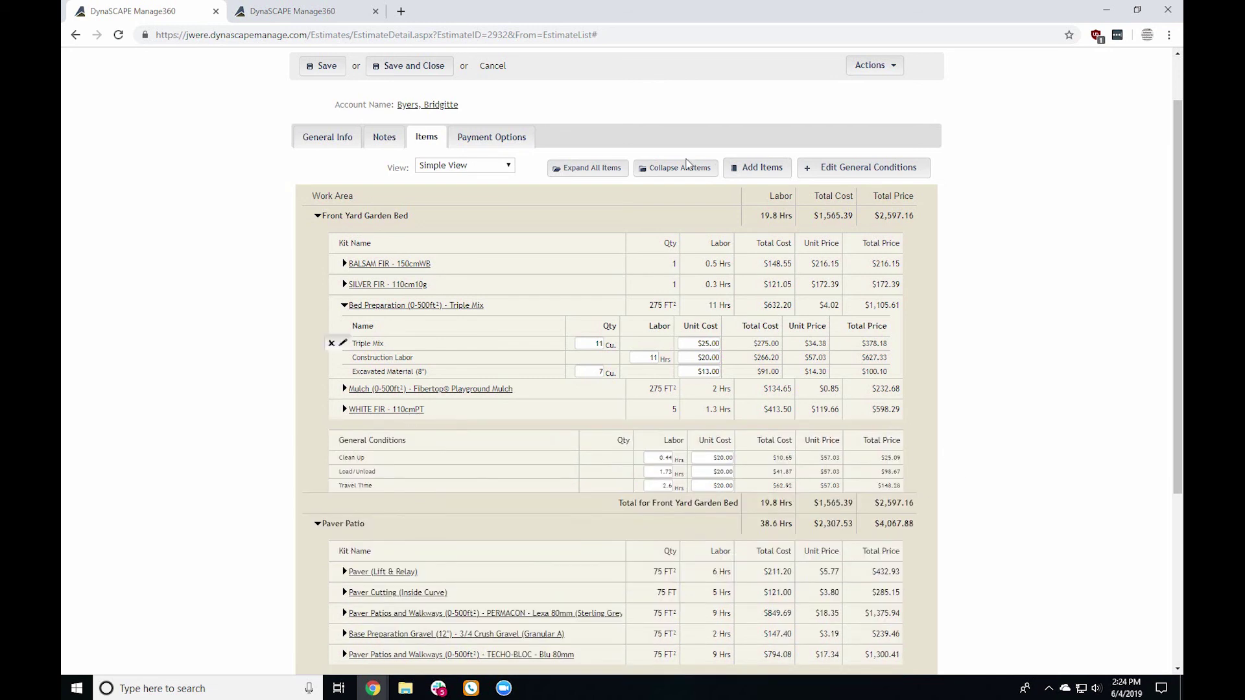
left_click(422, 306)
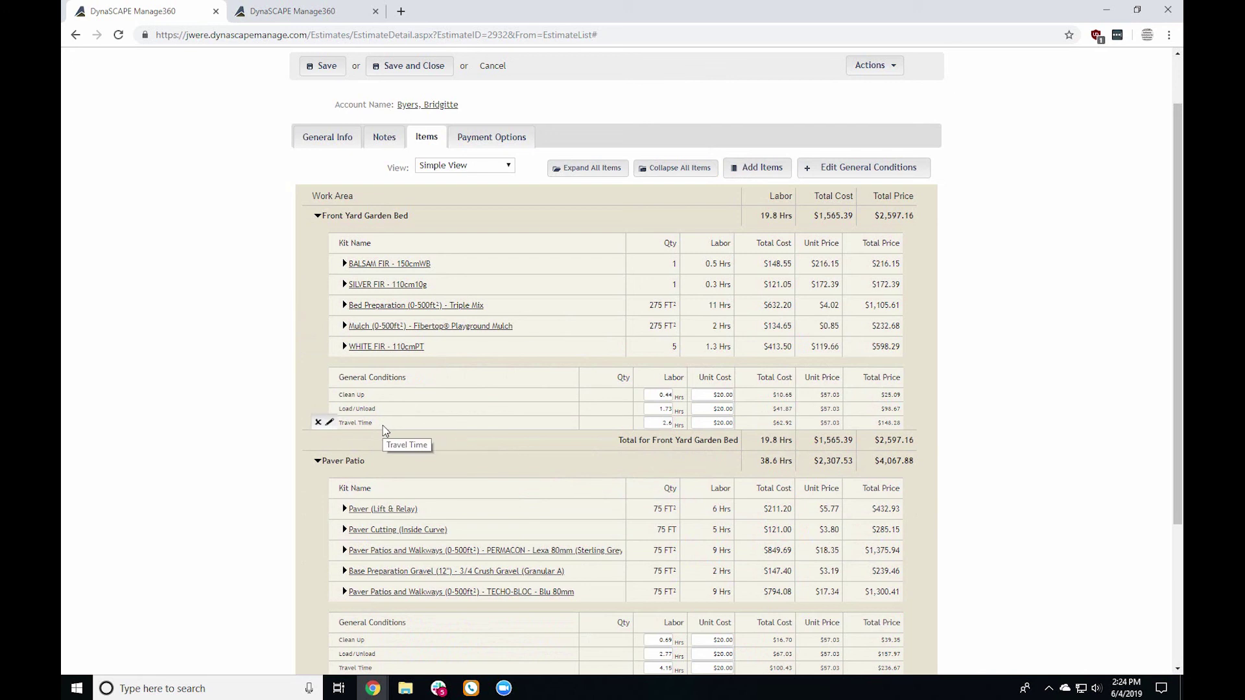
left_click(371, 348)
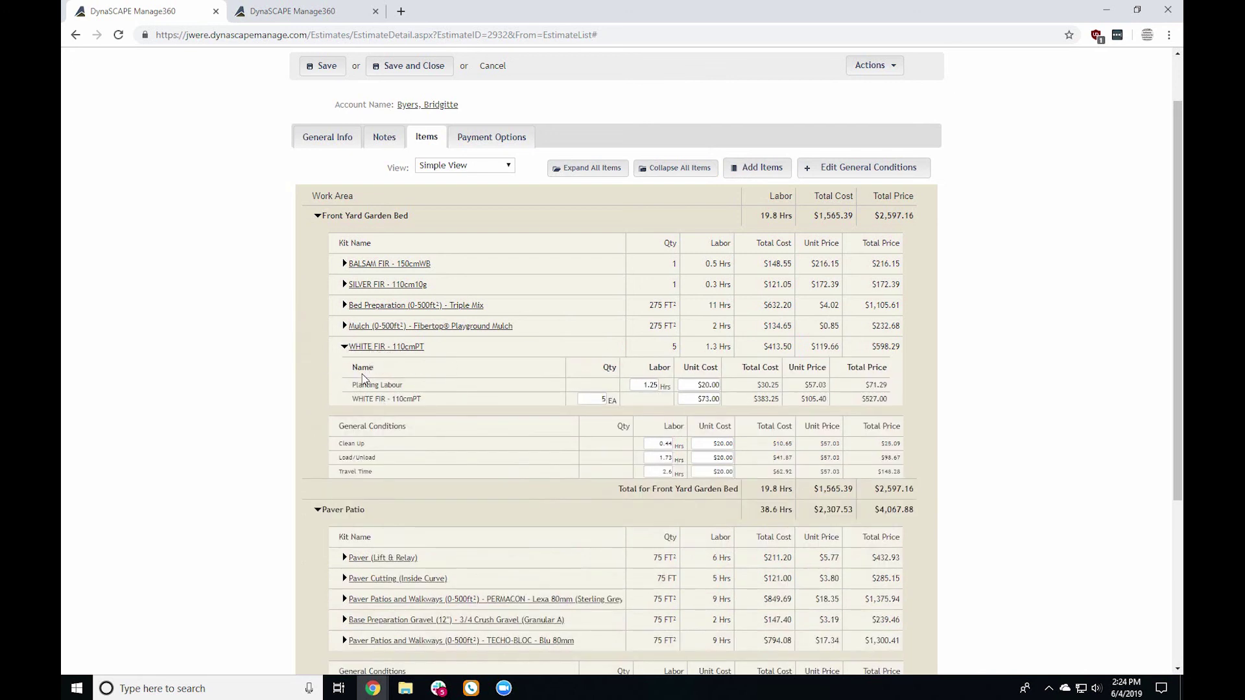
left_click(370, 349)
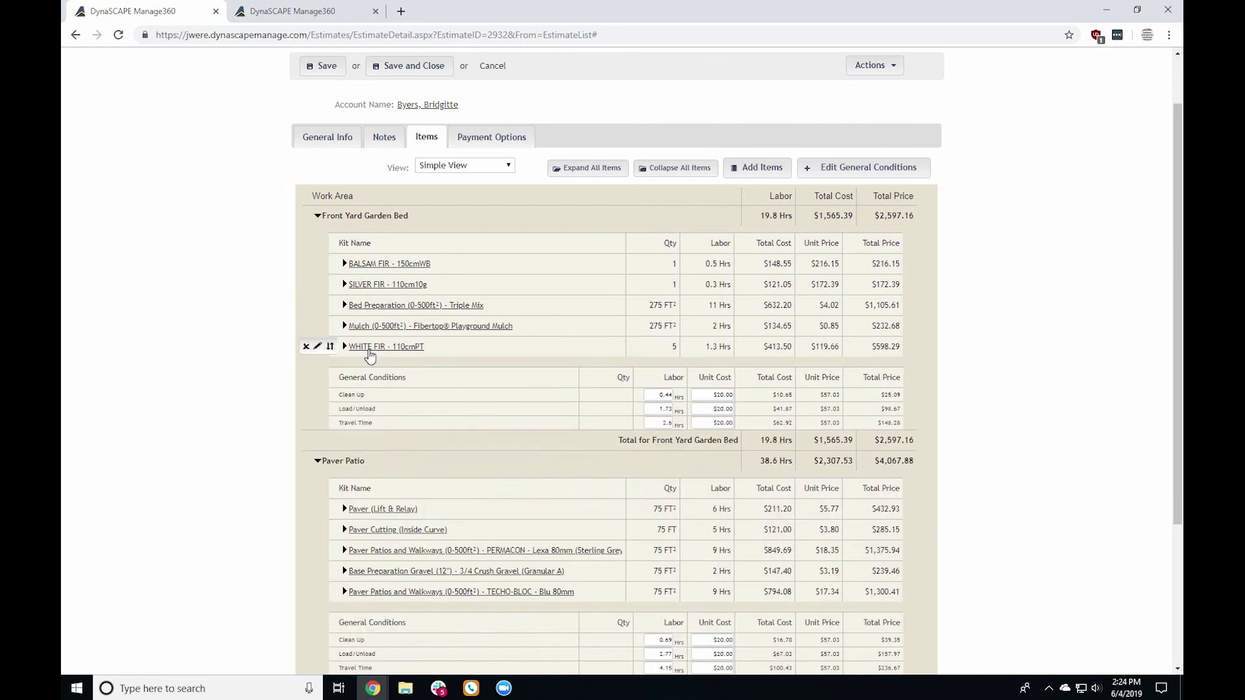
Step: Pick the 1x4 Cedar - clear material for the Front Yard Garden Bed and mark it to be added as a kit
left_click(744, 170)
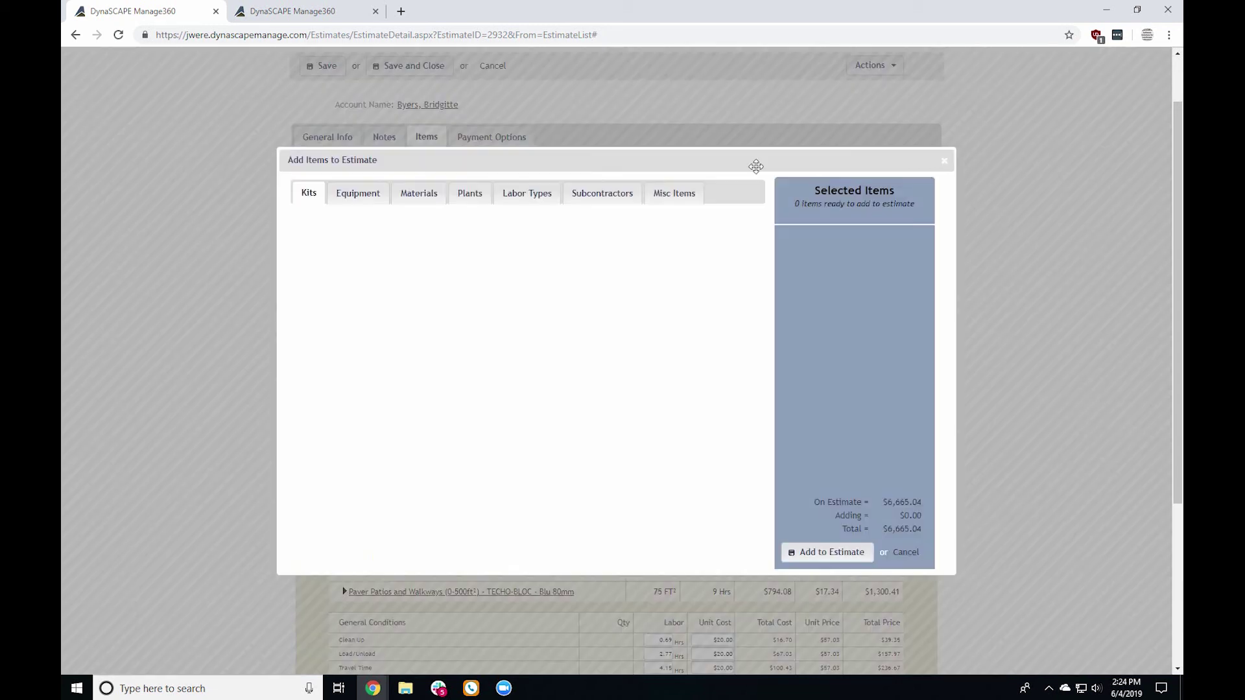
left_click(427, 193)
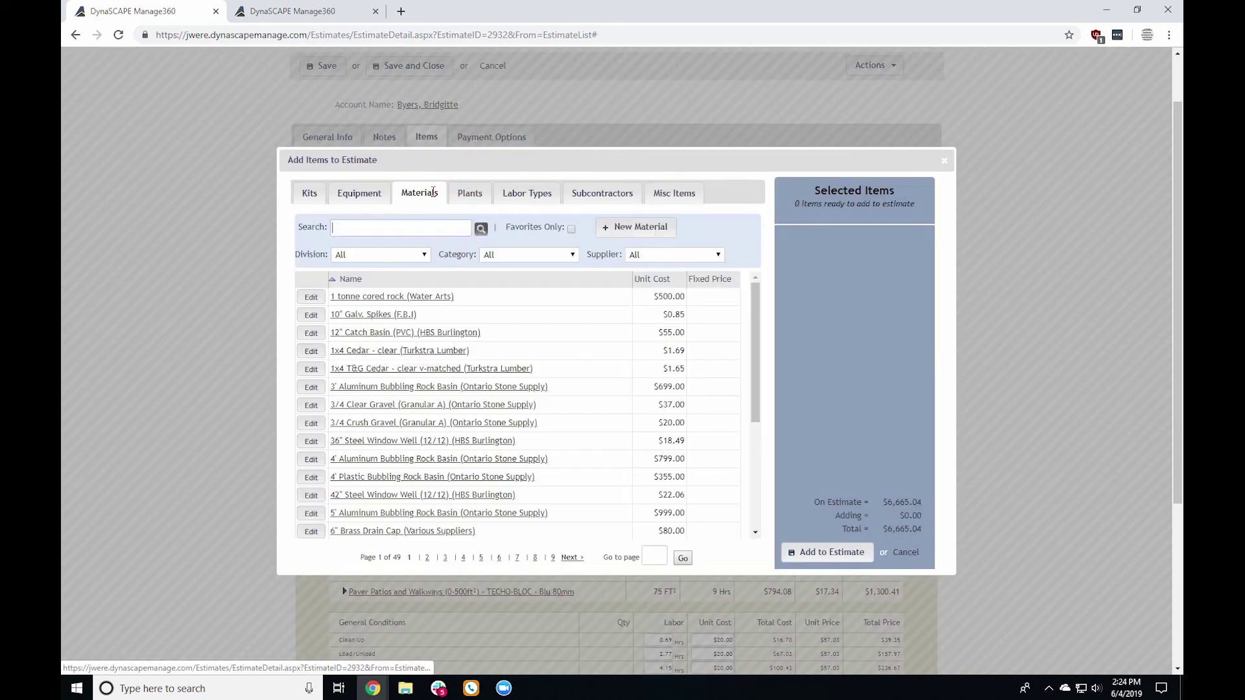
left_click(406, 350)
left_click(581, 251)
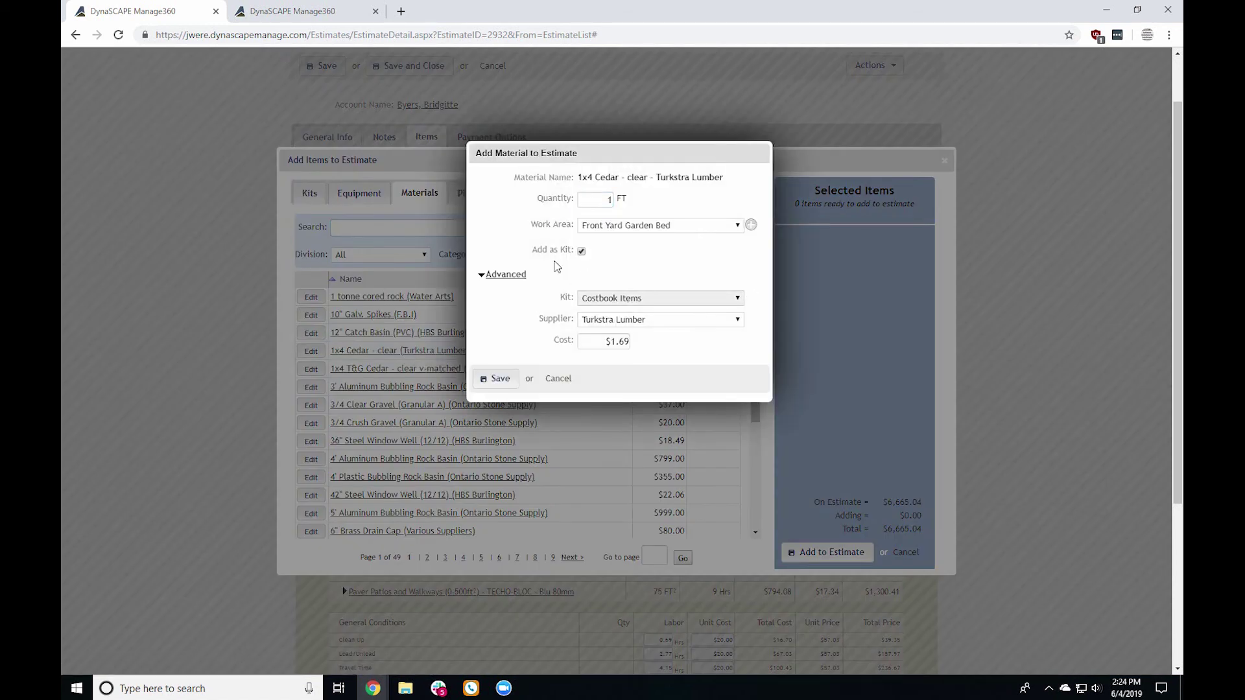
Step: Set Default Create Plant Kit to Yes on the Configuration page, return to the estimate and cancel the cedar material entry
left_click(321, 18)
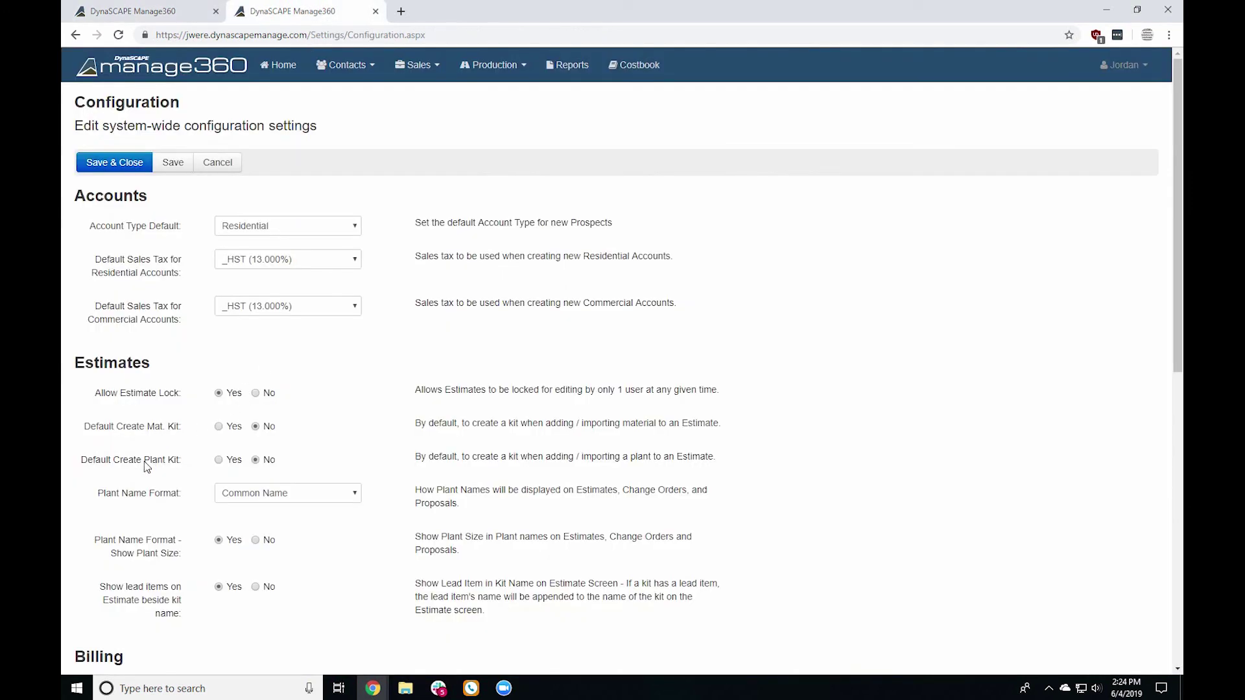
left_click(219, 460)
key("ctrl+Tab")
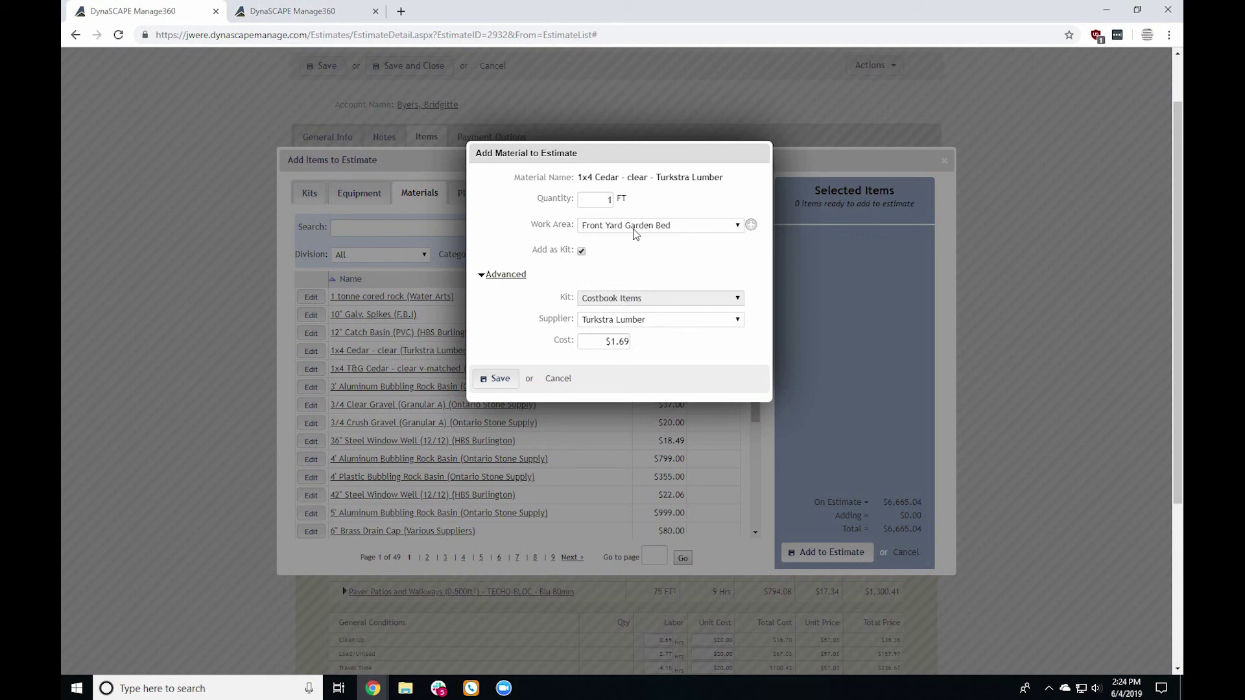
left_click(560, 379)
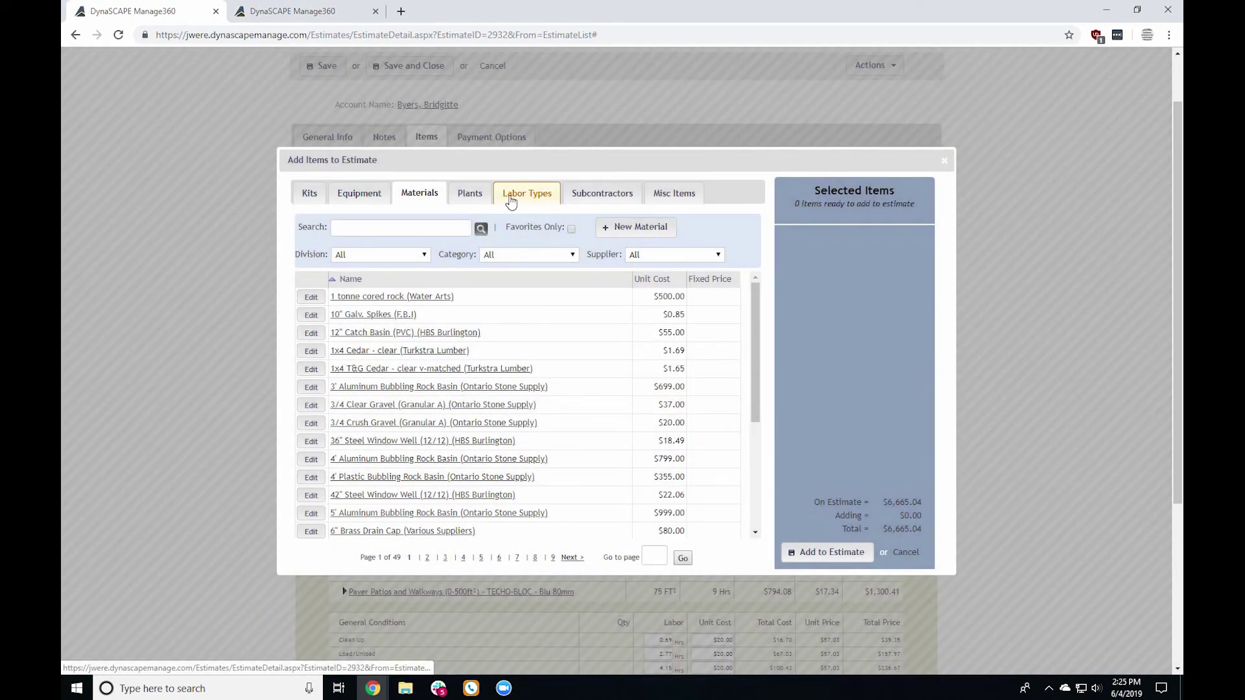
Step: Choose the landscape laborer labor type and create a new kit named Extra Kit in the Front Yard Garden Bed
left_click(534, 196)
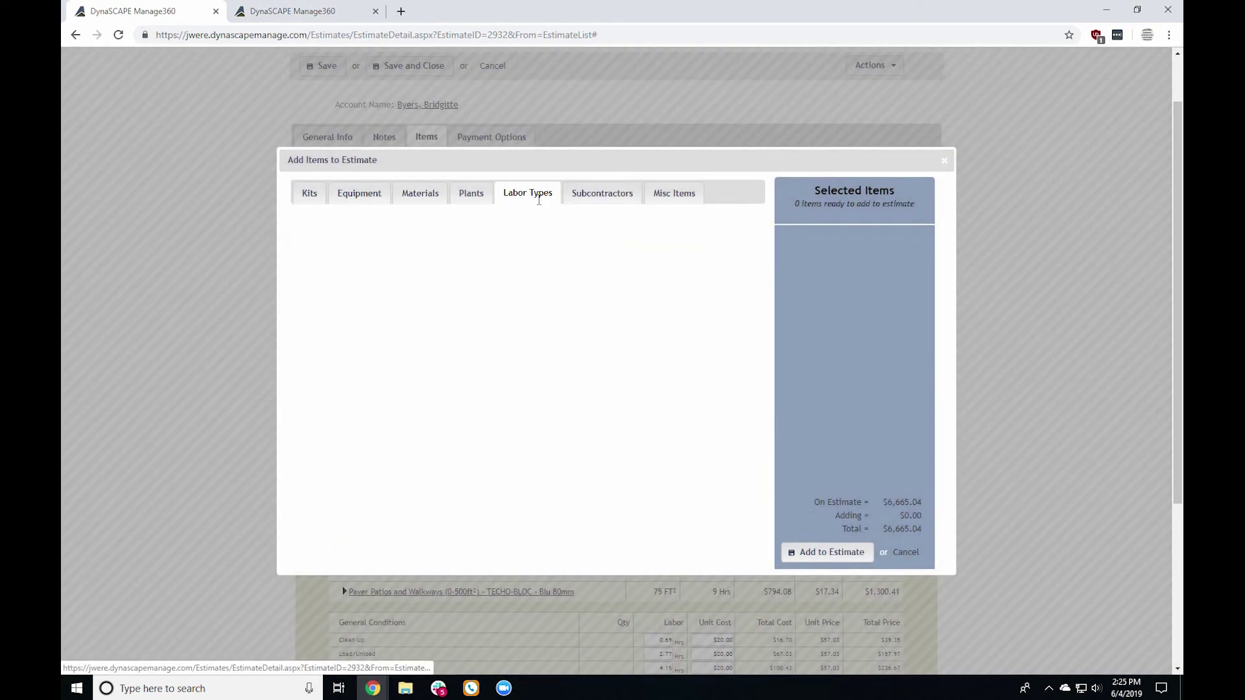
left_click(397, 396)
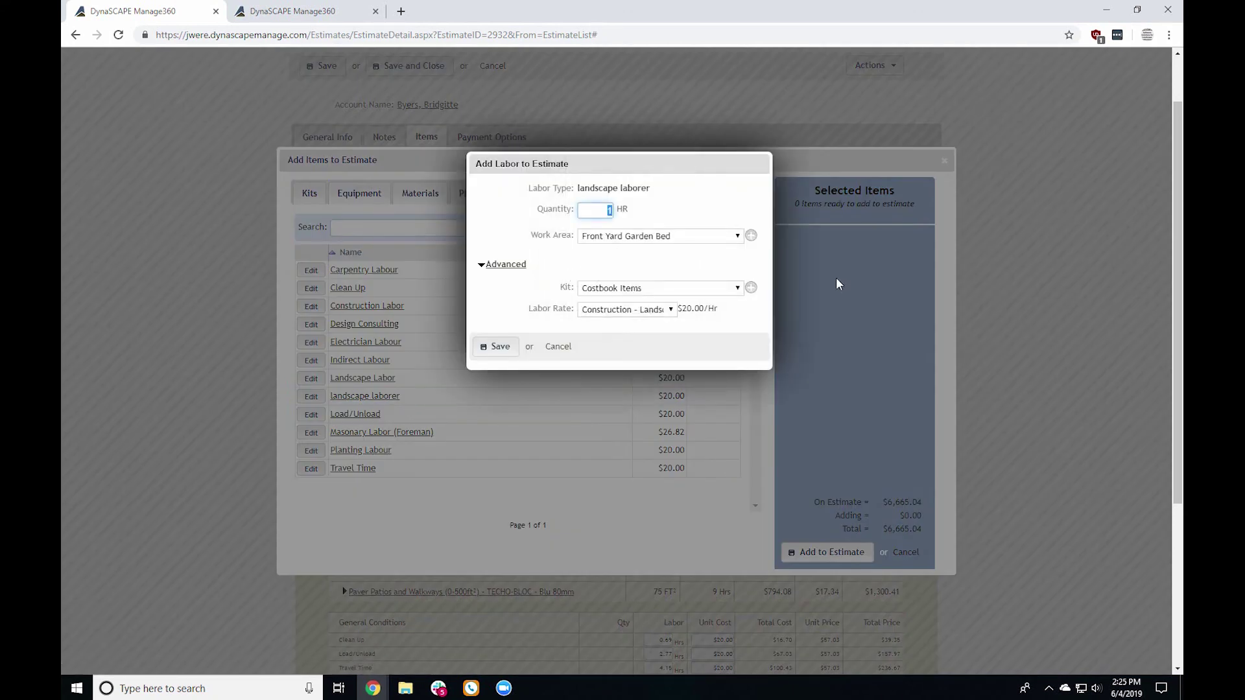
left_click(751, 289)
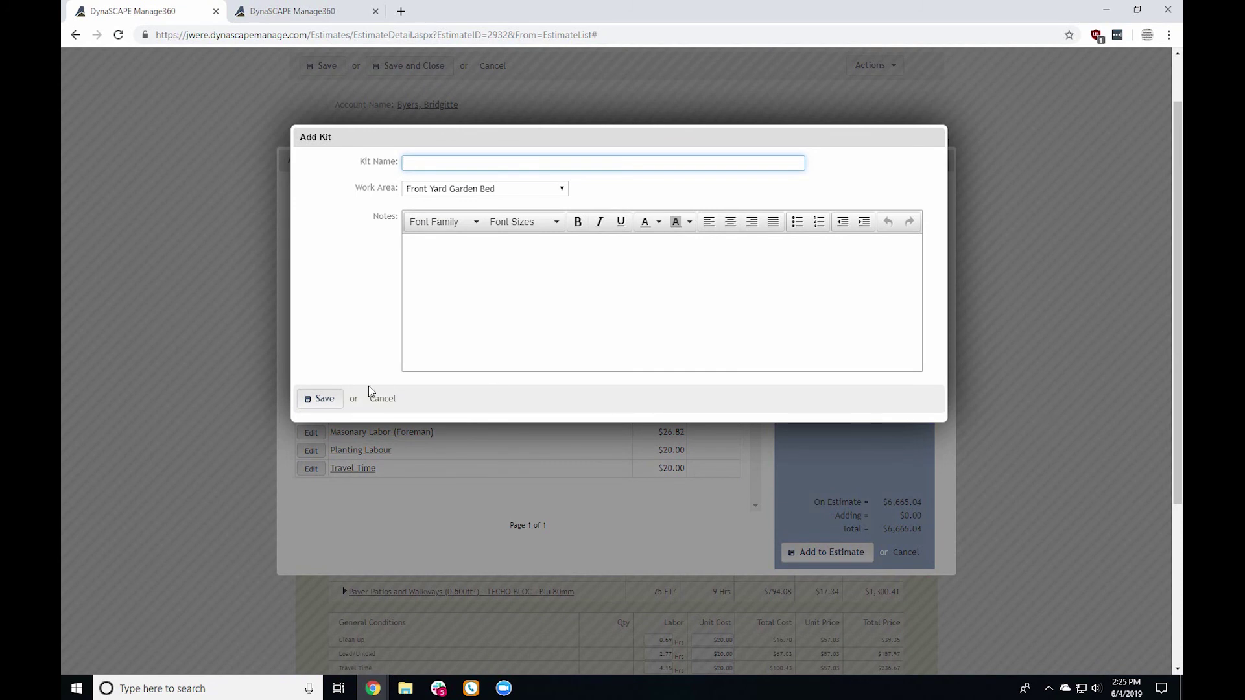
left_click(382, 398)
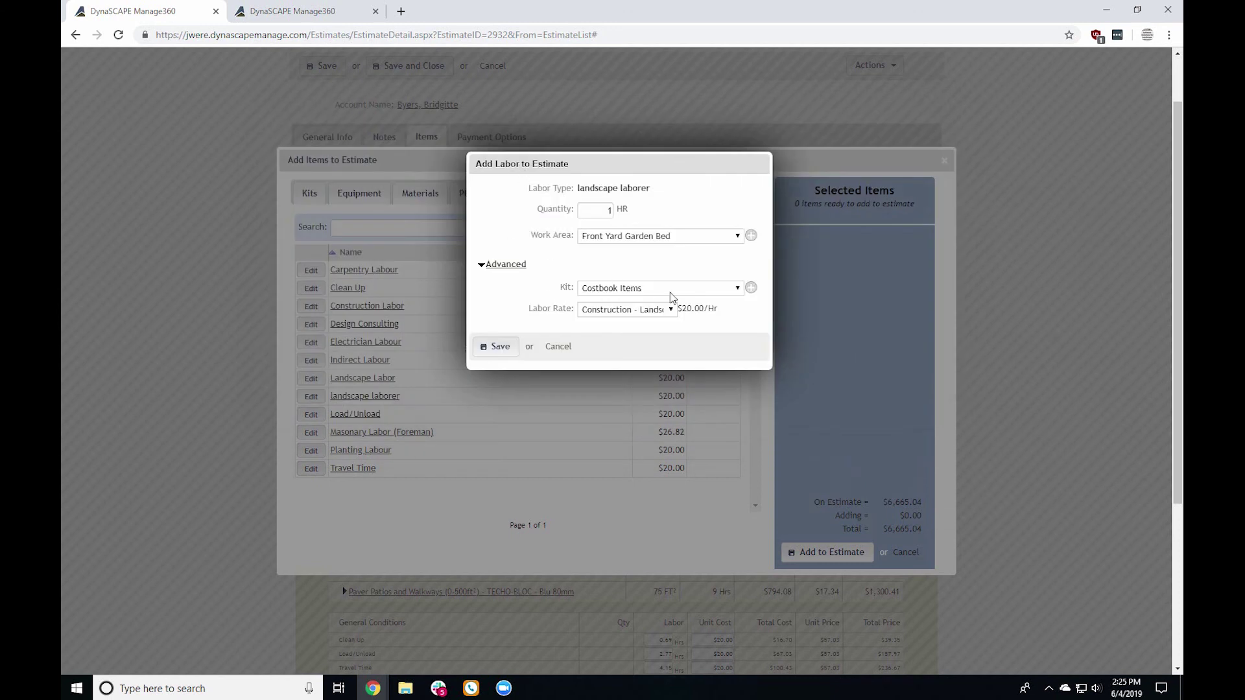
left_click(750, 288)
type("Extra Kit")
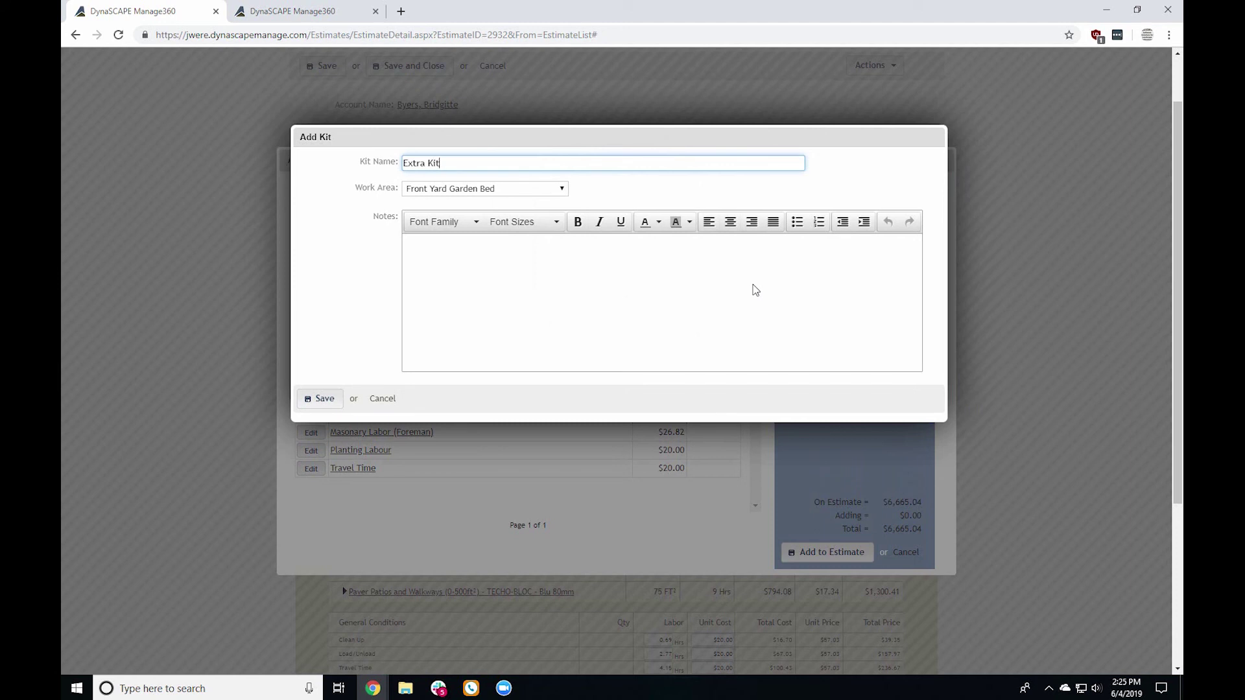
left_click(321, 398)
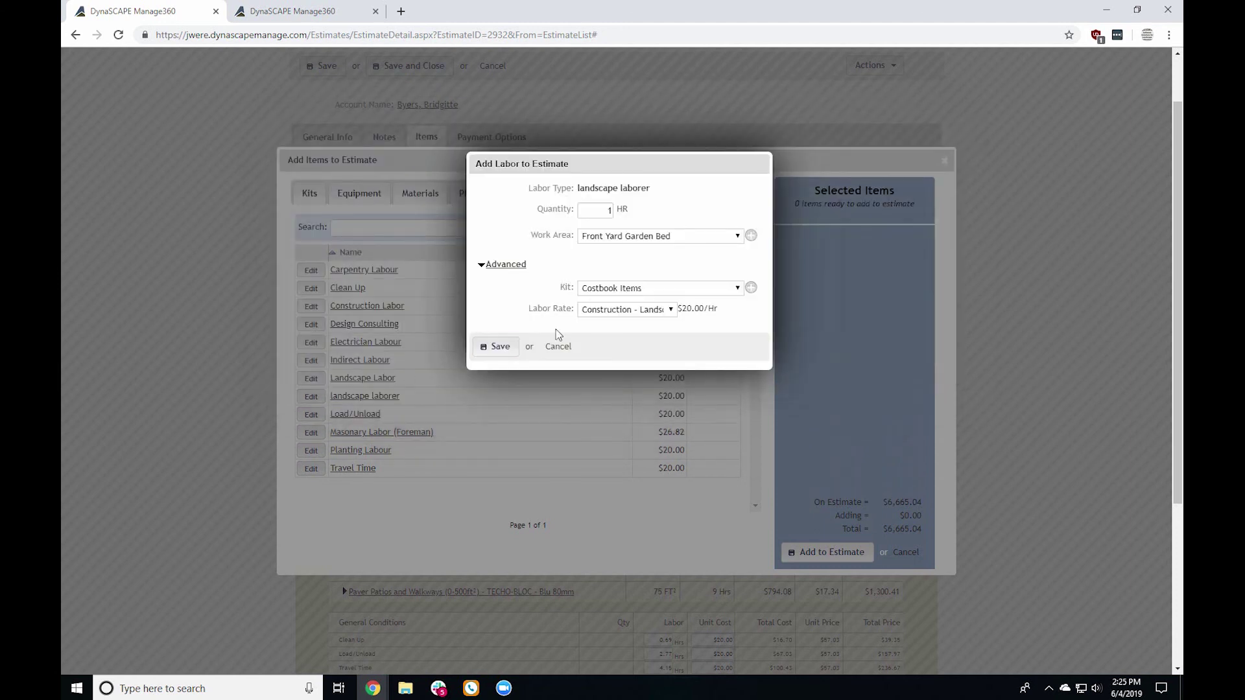
Step: Assign the 1 hour of landscape laborer to Extra Kit, add it to the estimate and expand that kit
left_click(597, 291)
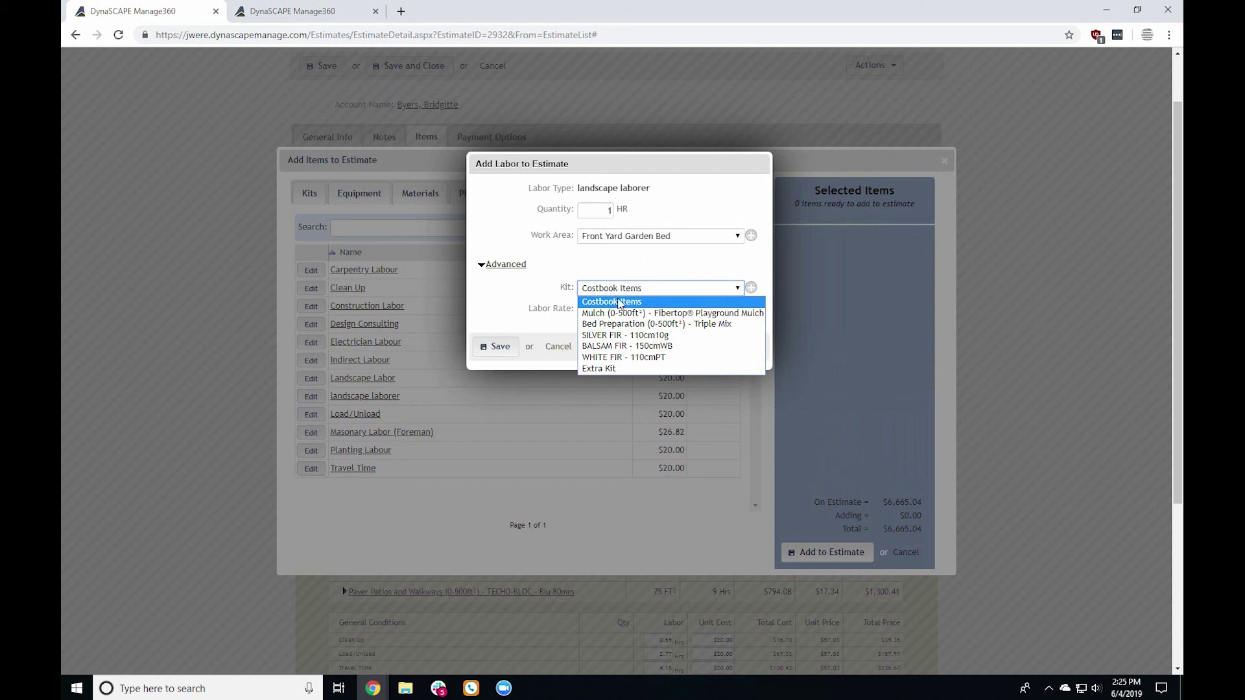
left_click(617, 366)
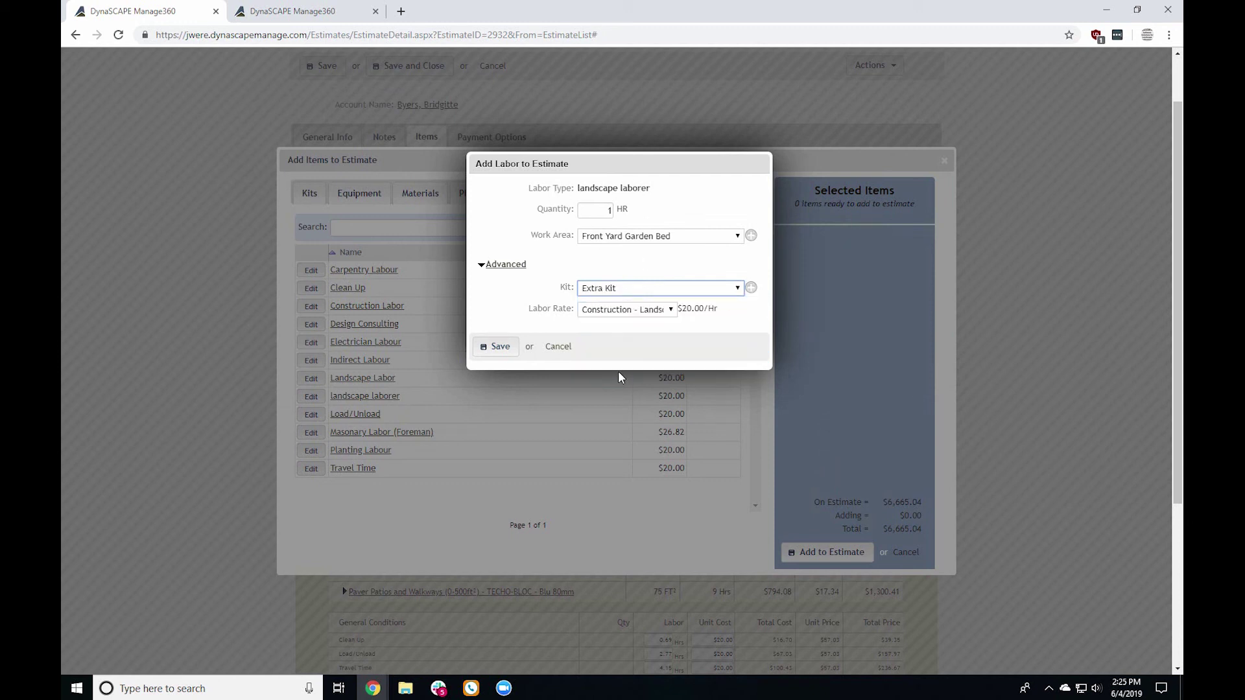
left_click(495, 347)
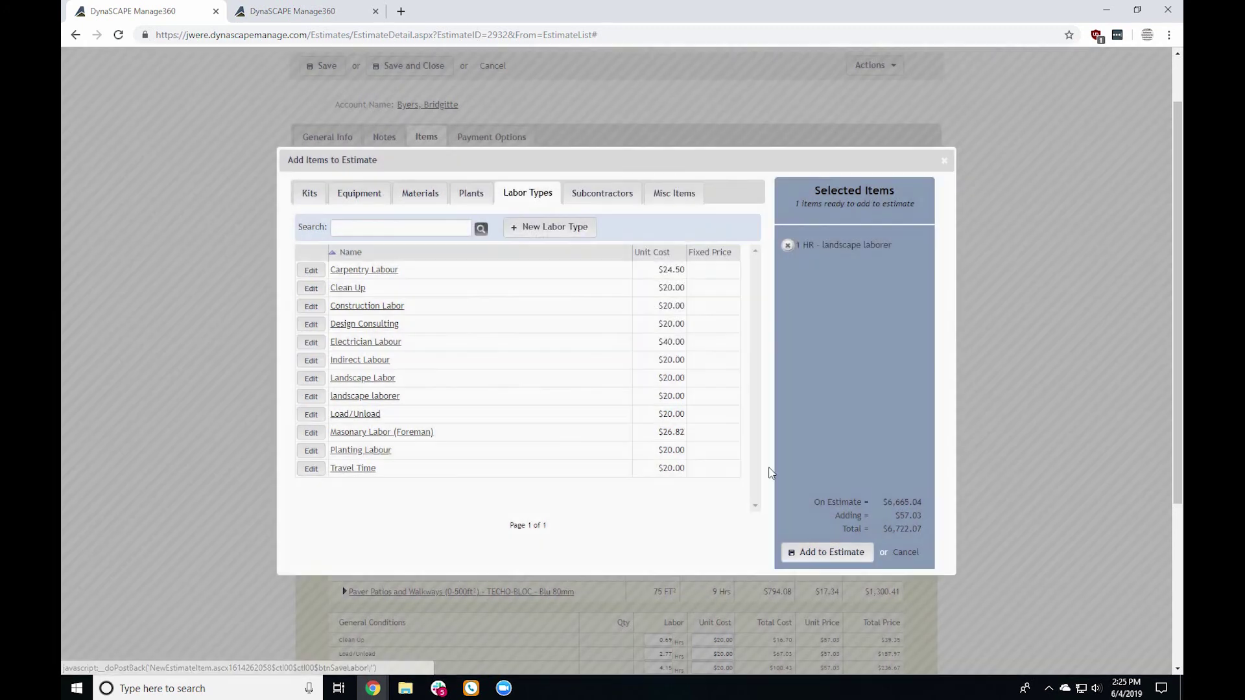
left_click(823, 552)
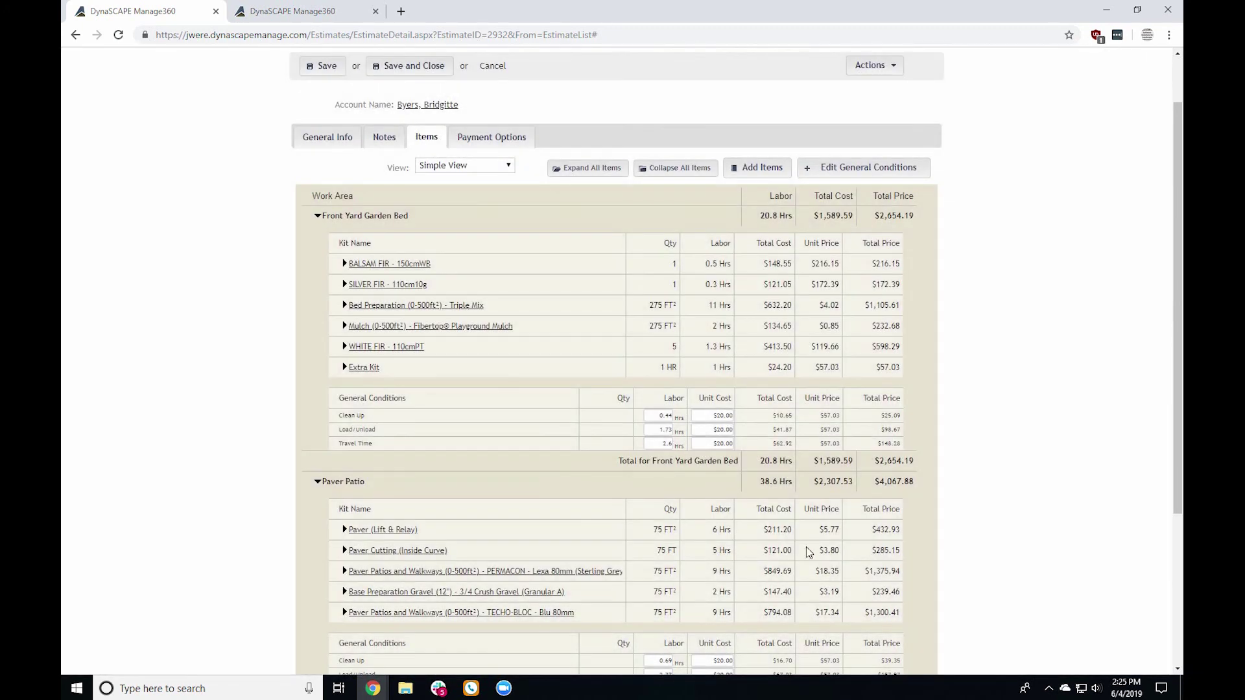
left_click(364, 368)
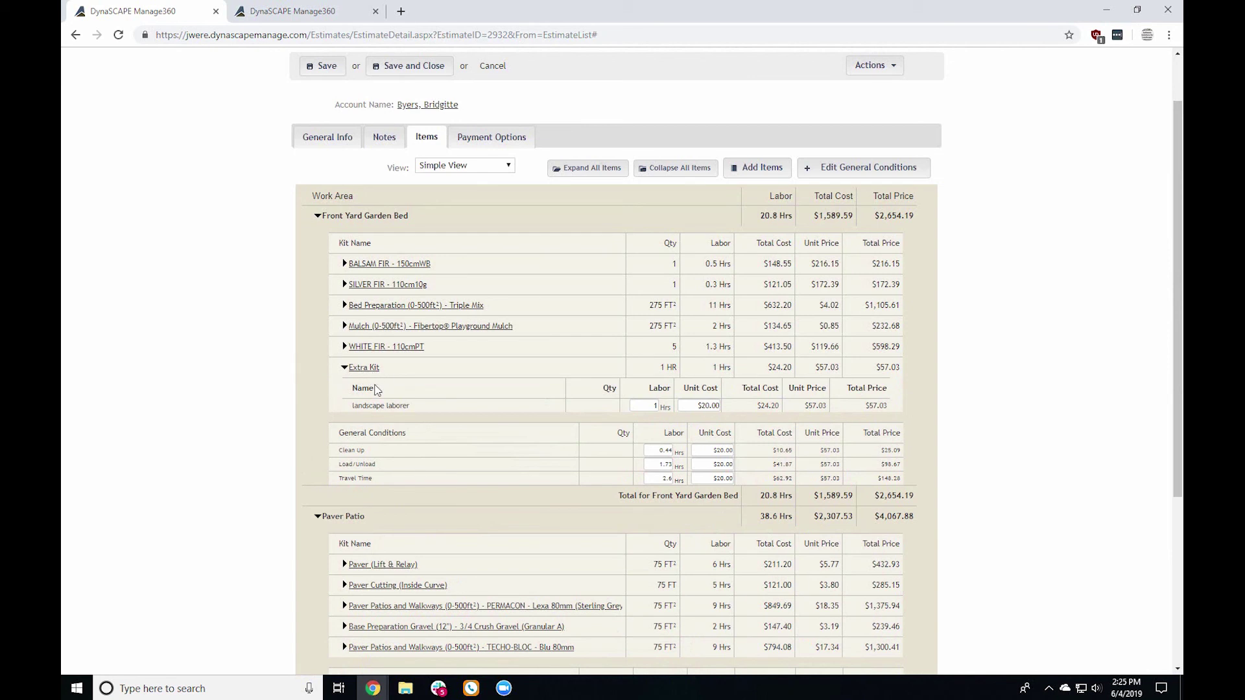
Step: Add 1 hour of Construction Labor to the Front Yard Garden Bed under Costbook Items, without assigning it to another kit
left_click(727, 167)
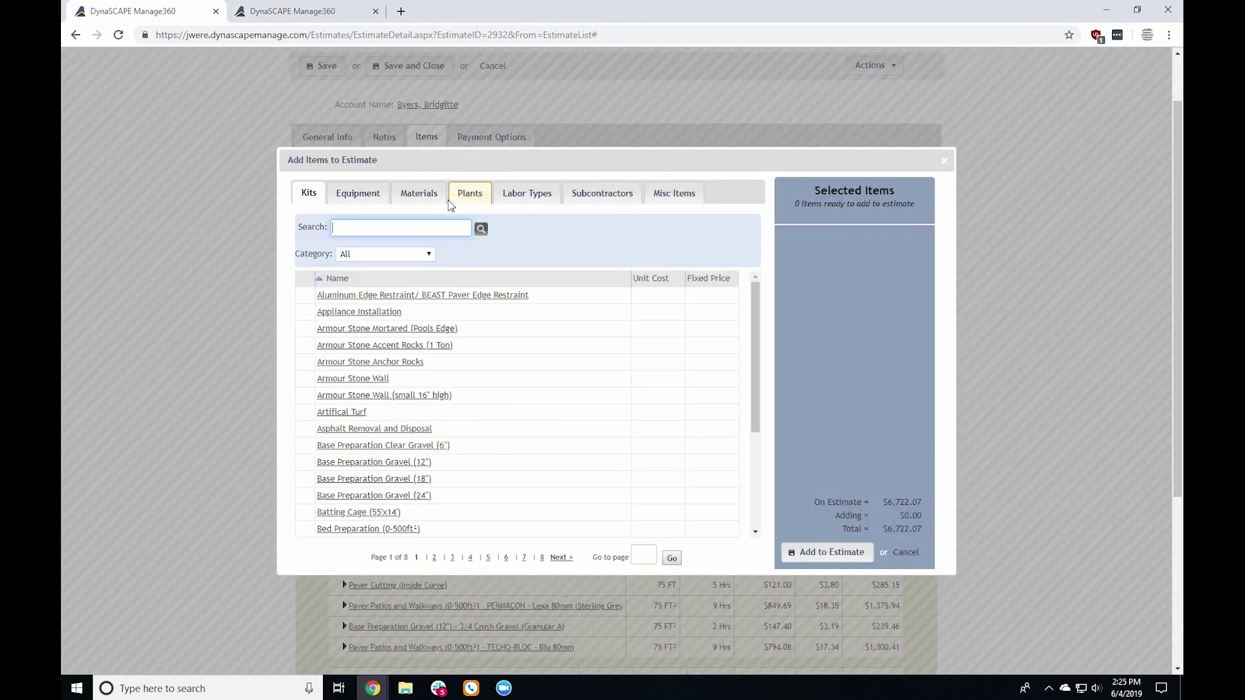
left_click(527, 193)
left_click(436, 306)
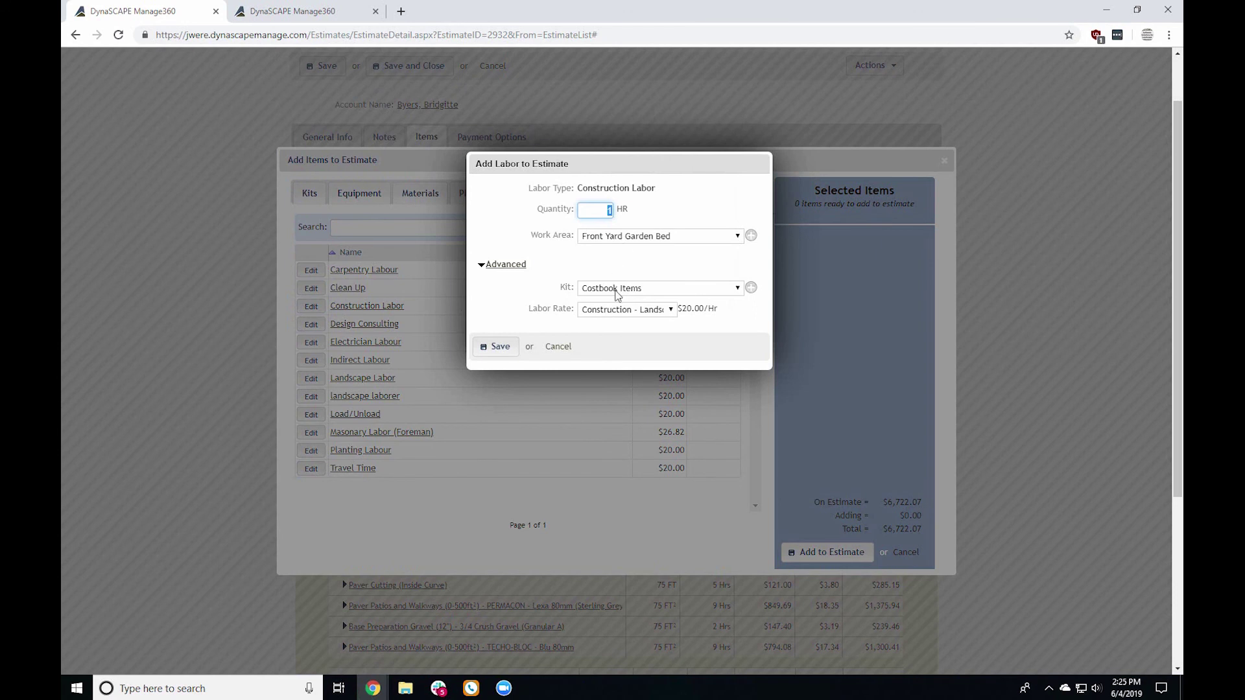
left_click(492, 348)
left_click(822, 555)
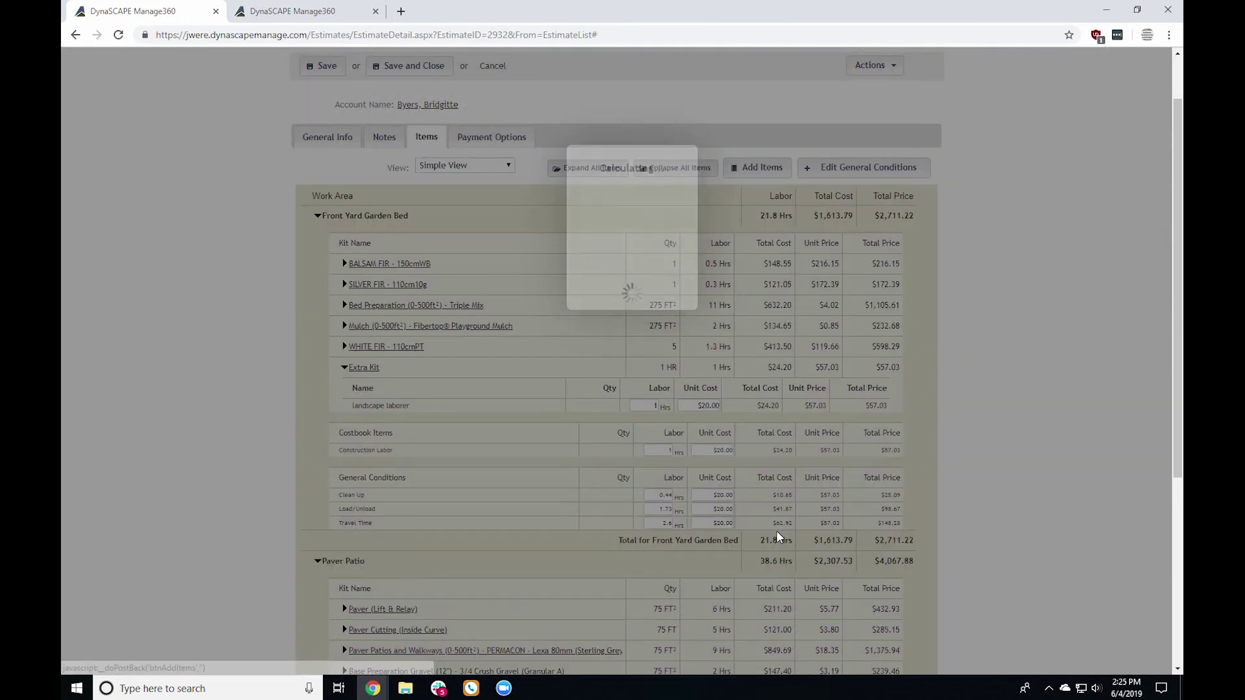
left_click_drag(356, 450, 405, 457)
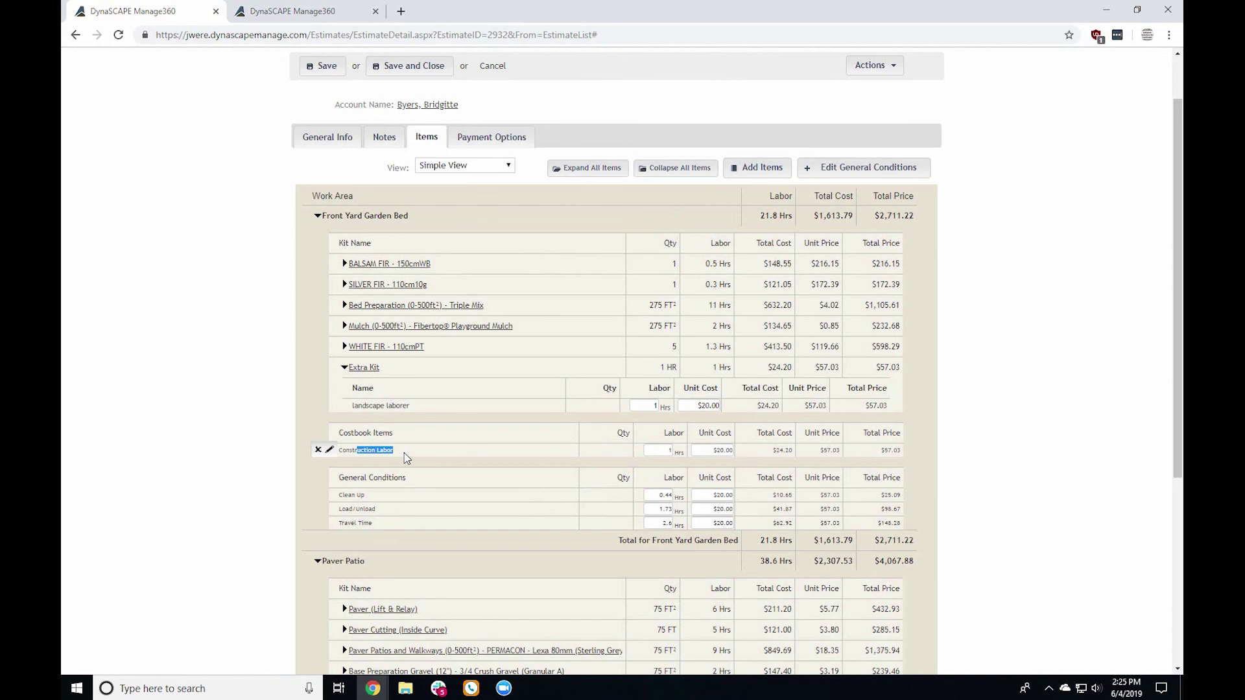
Step: Rename the Extra Kit in the Front Yard Garden Bed to Labor and save the kit
scroll(944, 291, "up", 1)
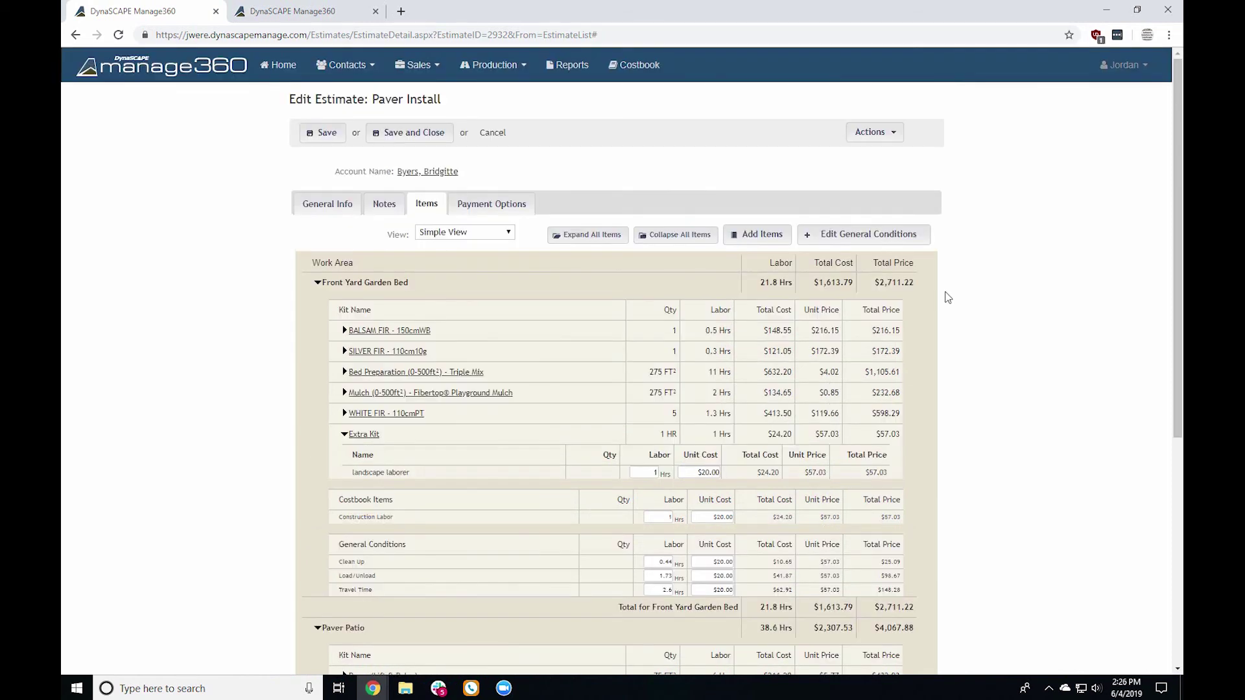
mouse_move(350, 441)
left_click(318, 437)
left_click_drag(494, 164, 186, 171)
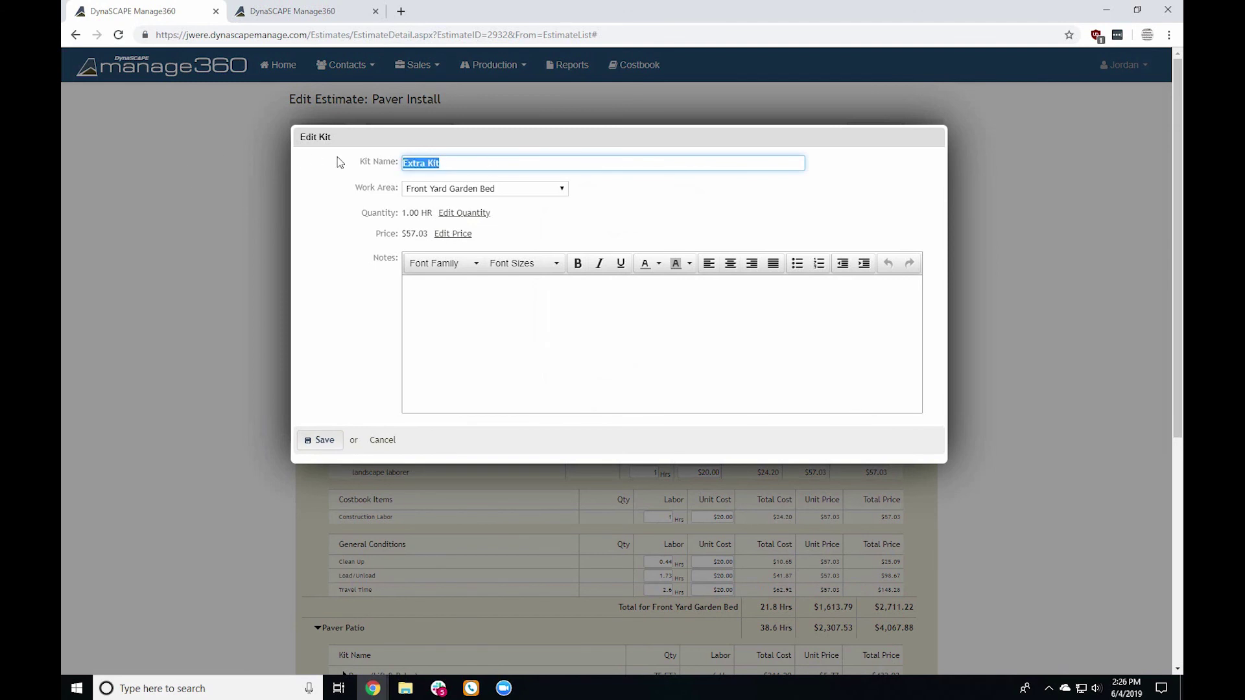
type("Labor")
left_click(327, 443)
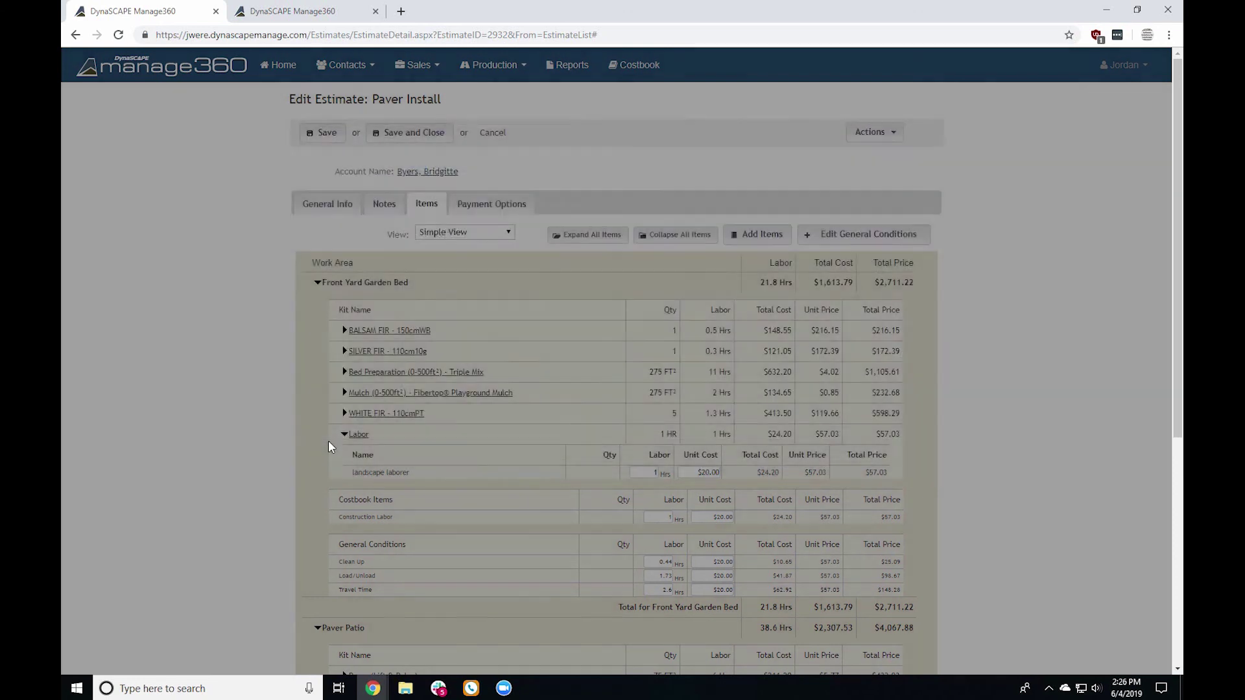